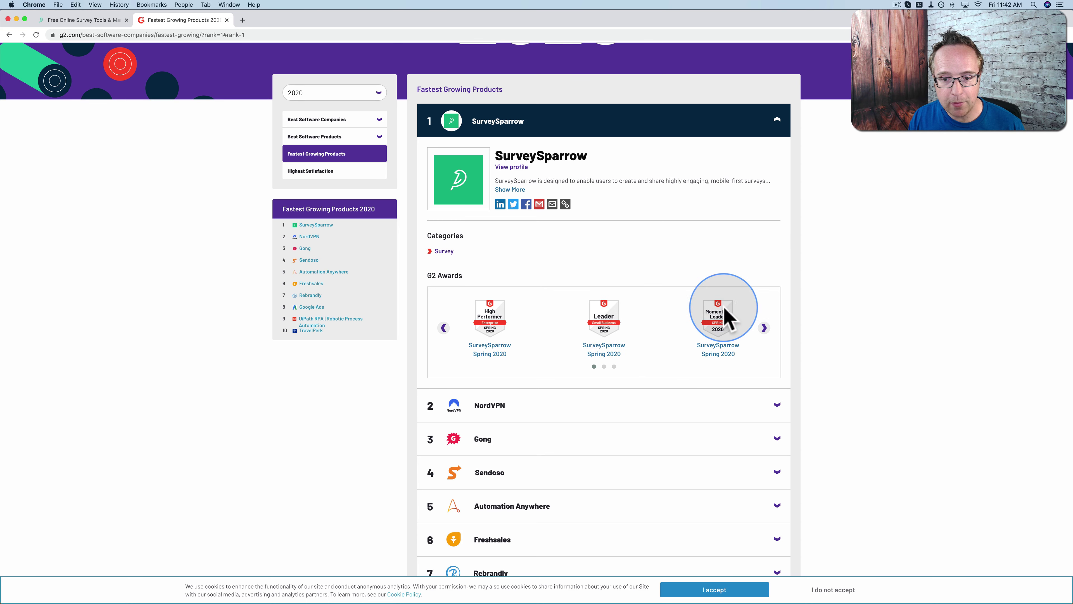
Look through SurveySparrow's G2 Awards in the Fastest Growing Products 2020 ranking.
click(763, 327)
click(764, 328)
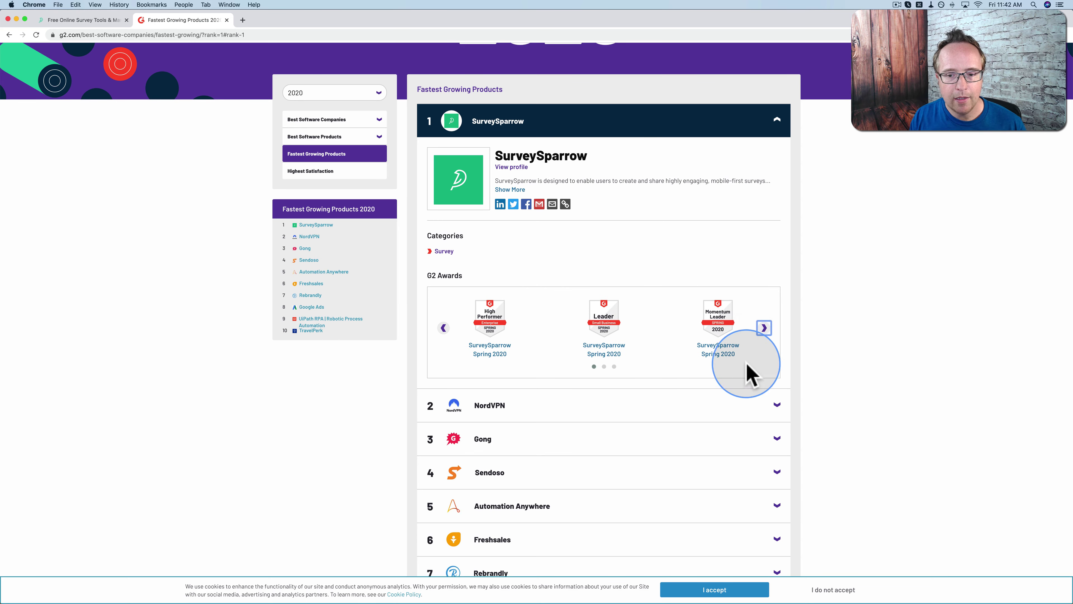
click(764, 327)
scroll(211, 169, up, 3)
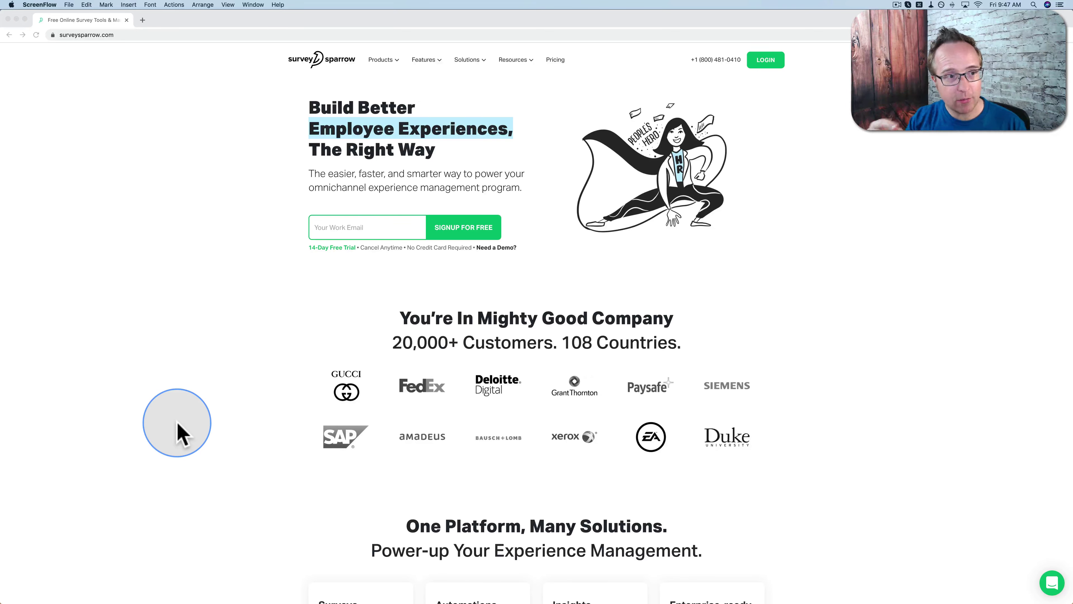
Open the SurveySparrow pricing page and review the plans from Elite down to Basic and Free.
click(556, 60)
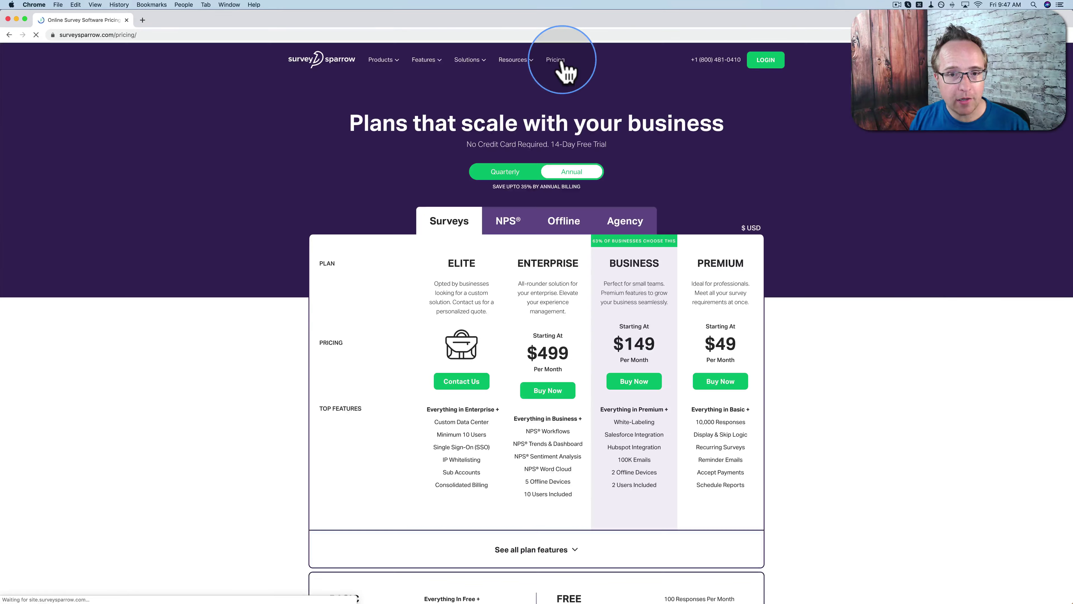
scroll(366, 239, down, 3)
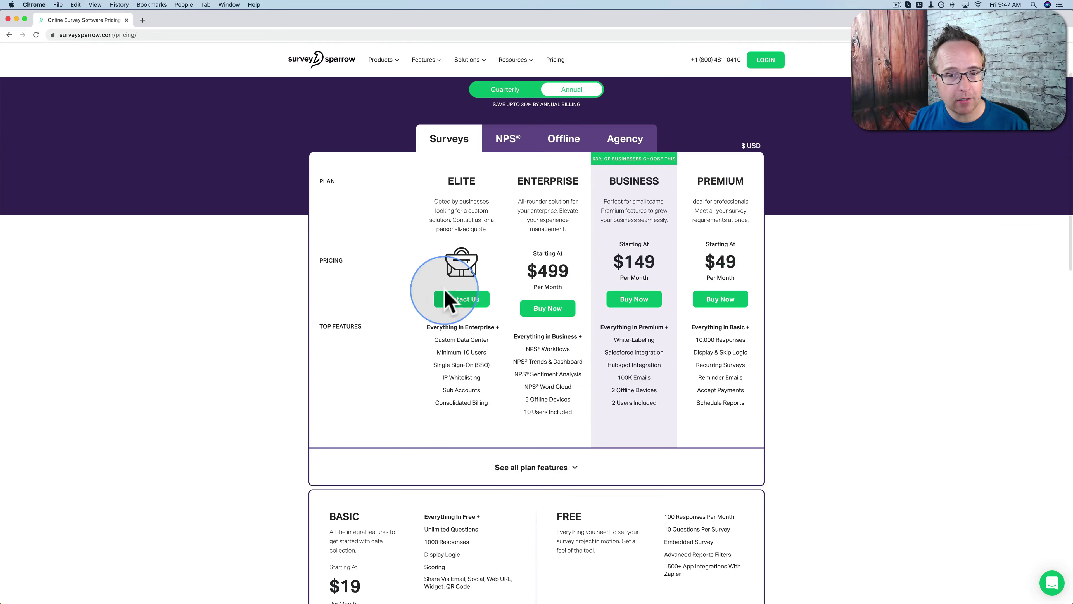
scroll(421, 275, down, 5)
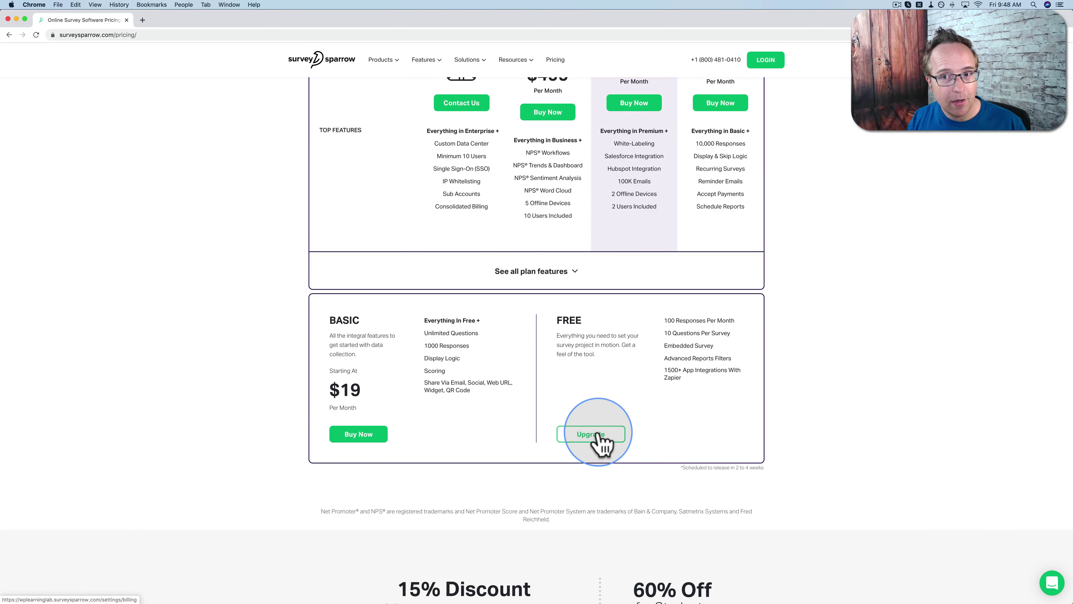
scroll(600, 440, up, 5)
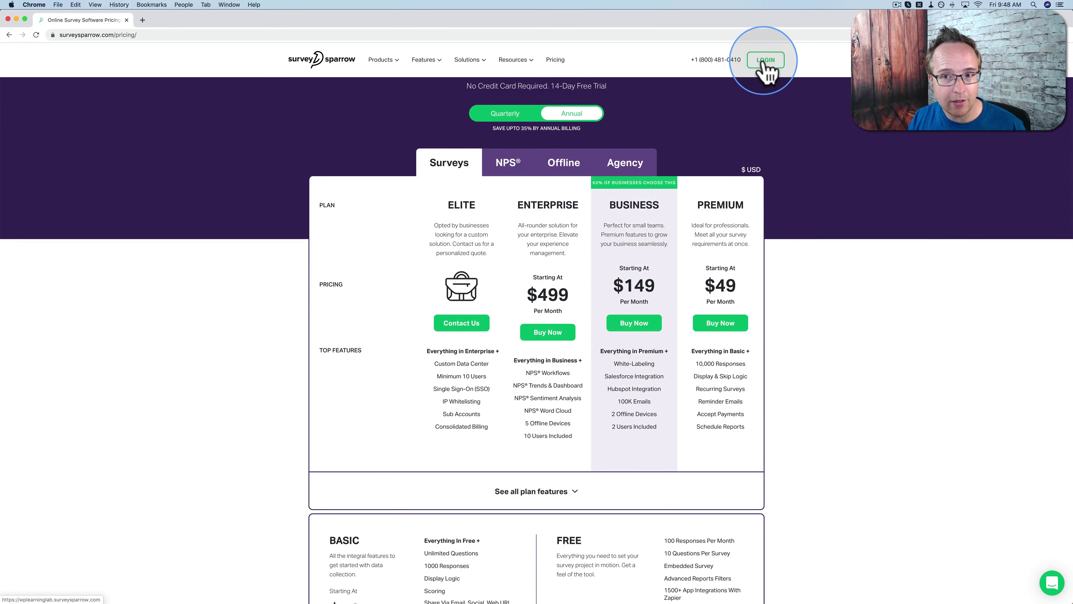
Go to the SurveySparrow account dashboard and start a new Classic Survey by browsing the classic templates.
click(763, 63)
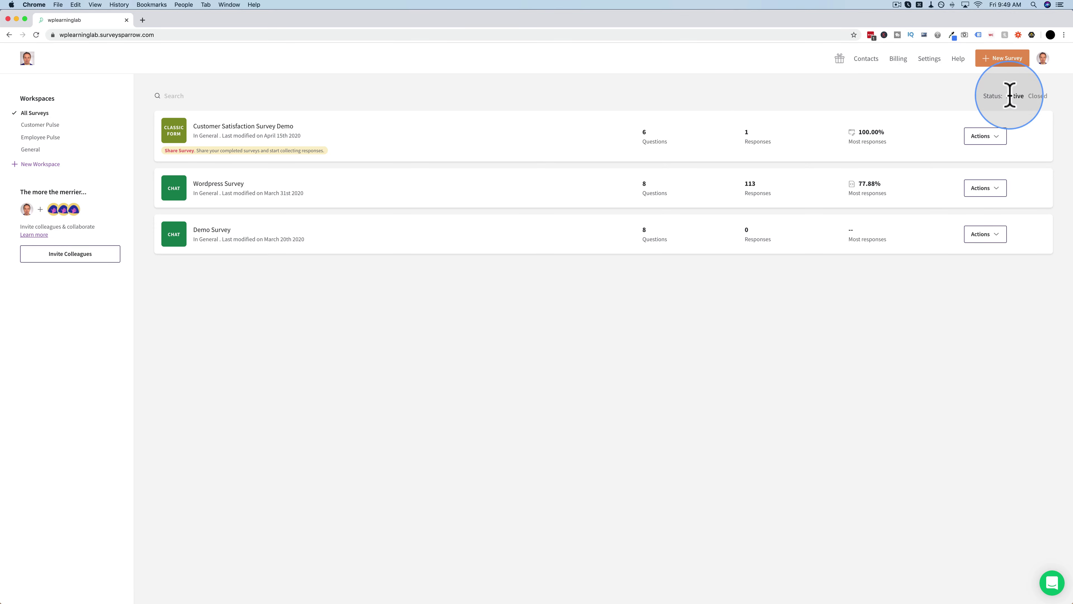
click(1001, 59)
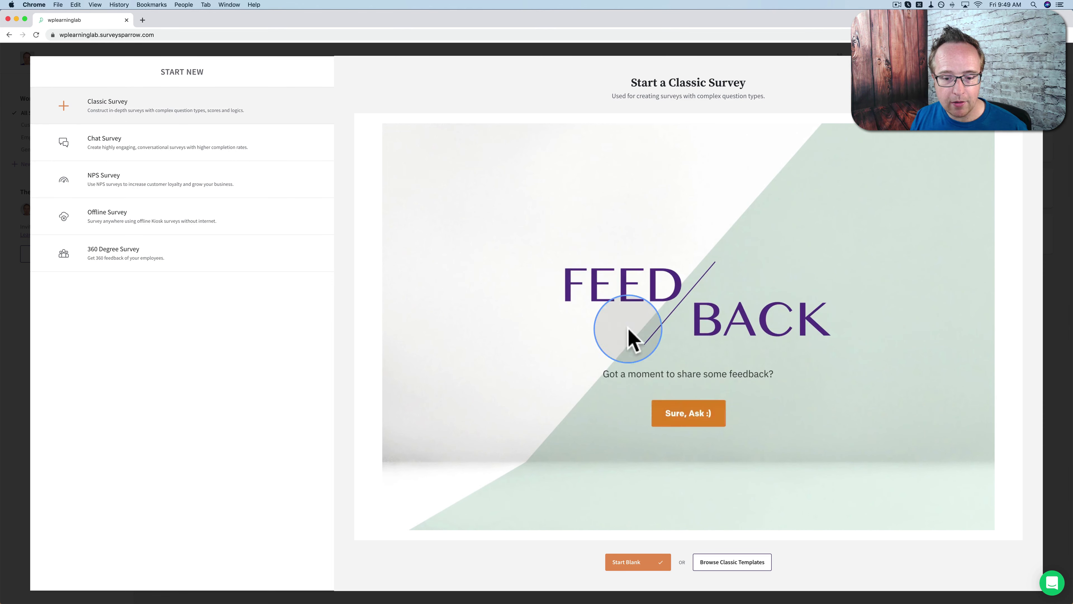
click(734, 567)
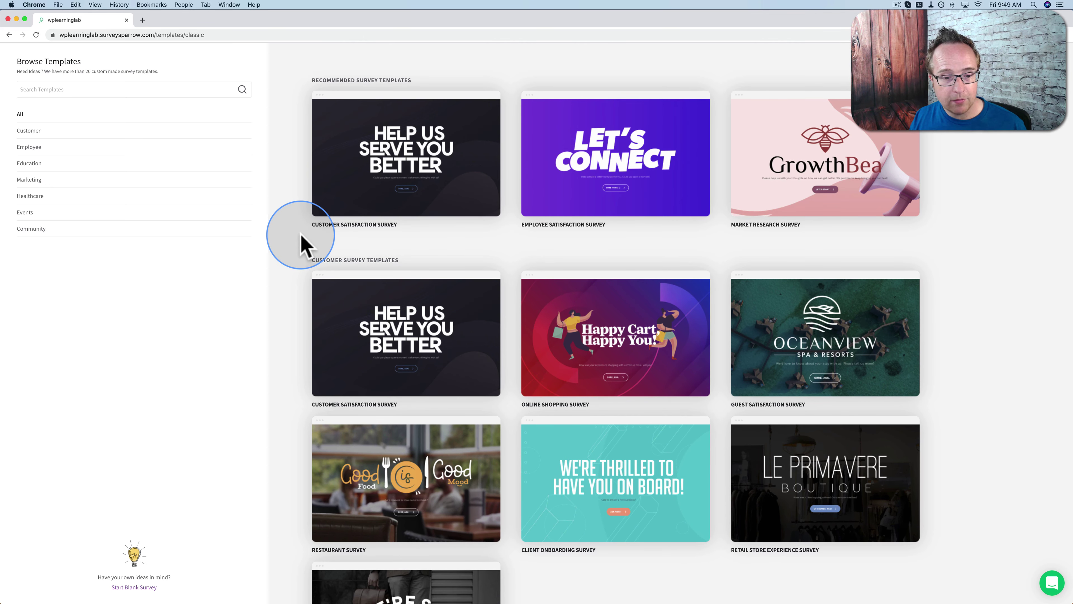
Browse the customer, employee, education and marketing templates and open the Market Research Survey preview.
scroll(305, 245, down, 5)
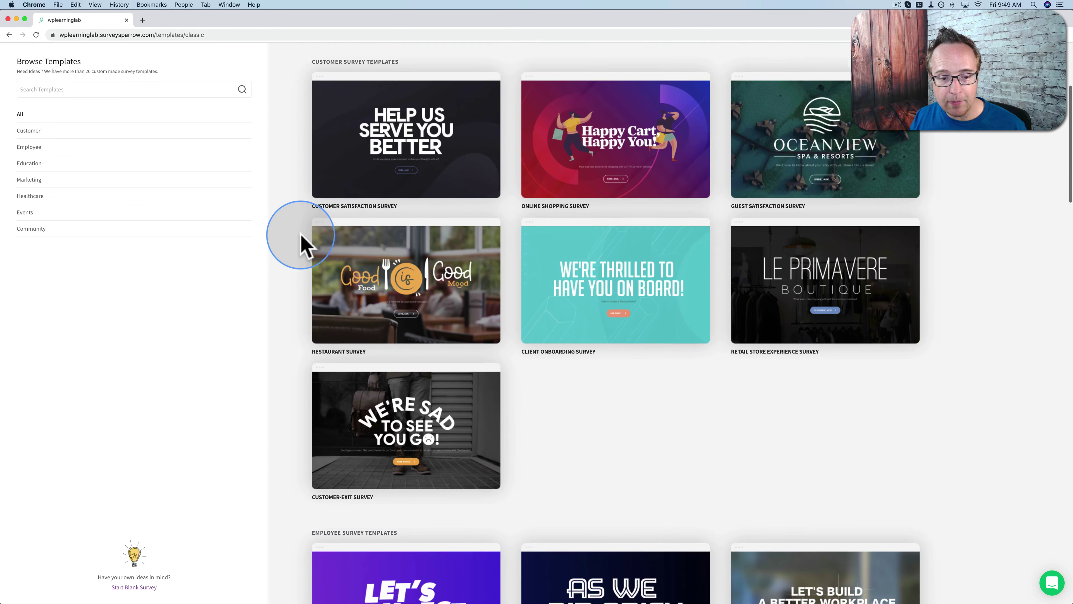
scroll(302, 236, down, 4)
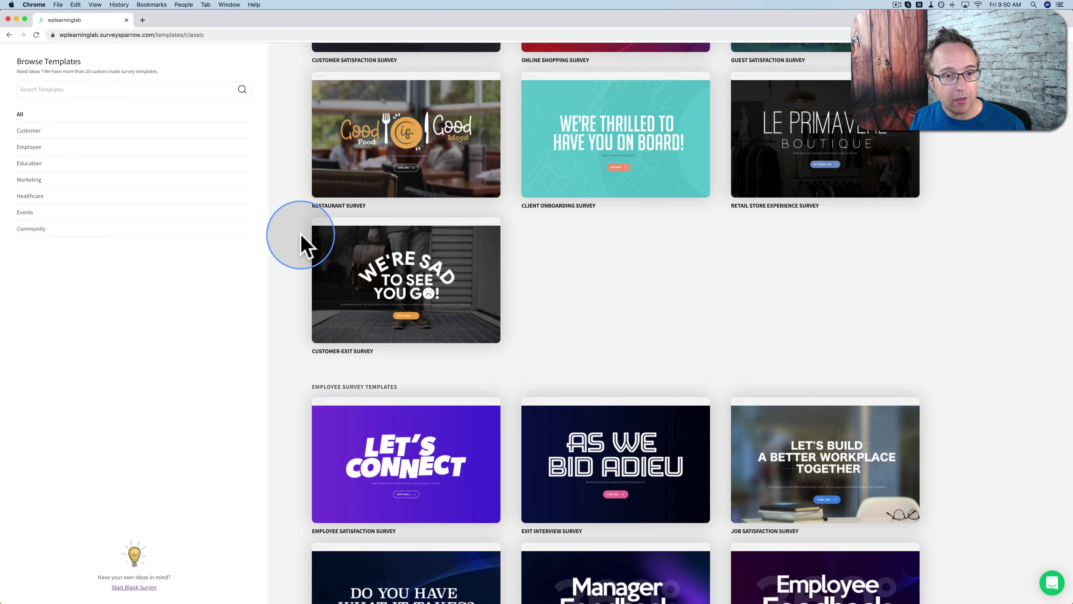
scroll(301, 236, up, 2)
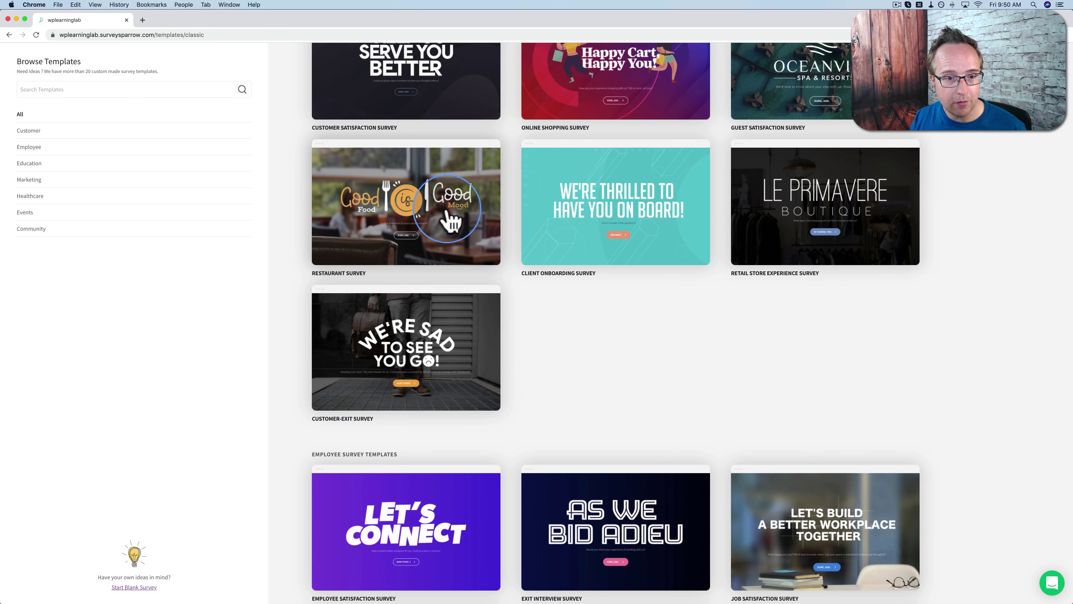
scroll(406, 235, down, 8)
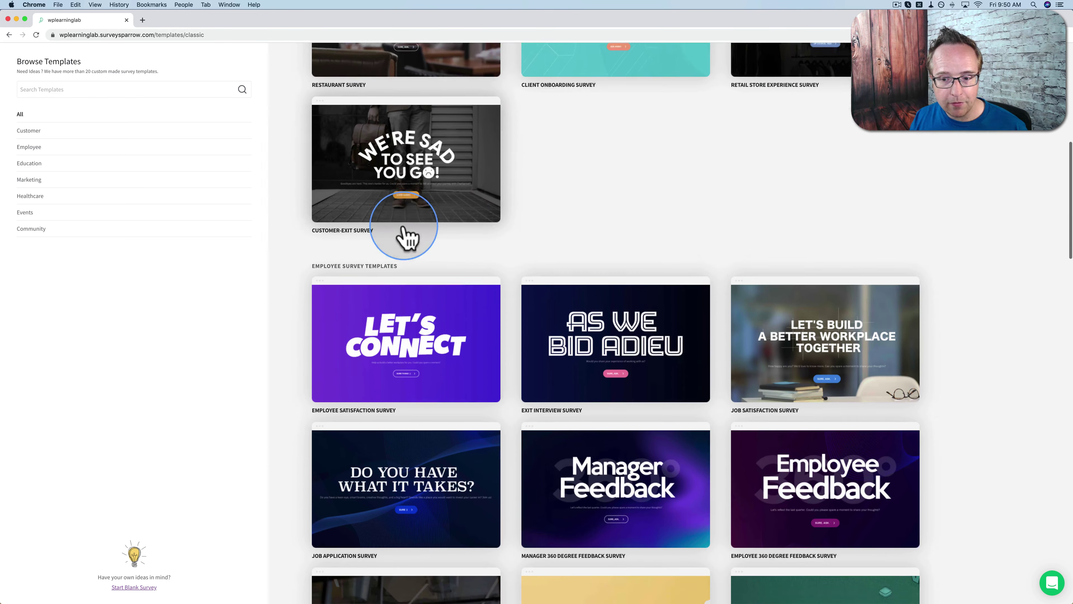
scroll(403, 237, down, 3)
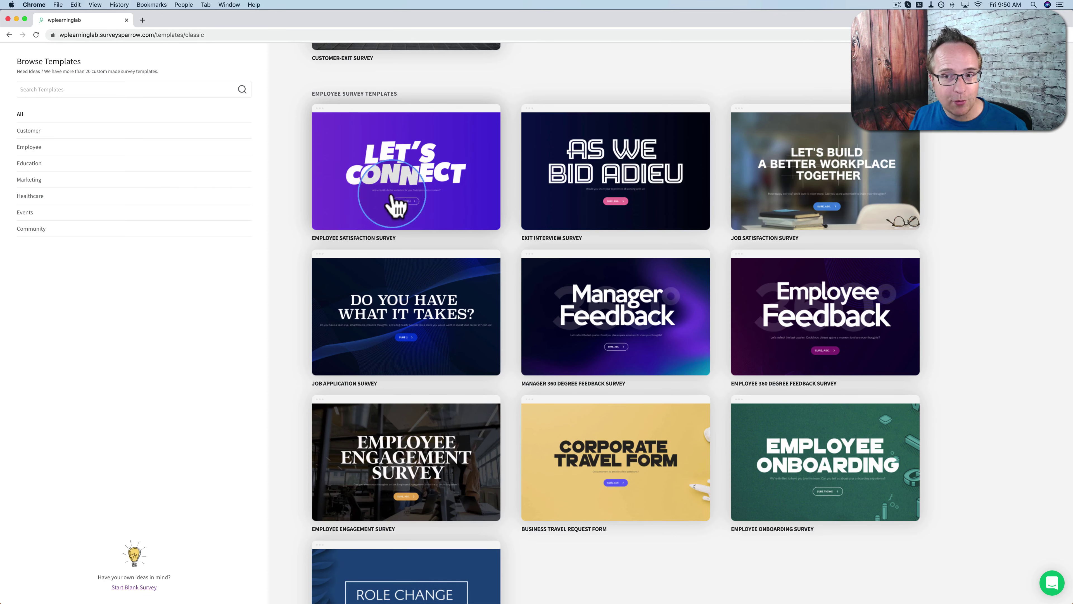
scroll(464, 209, down, 10)
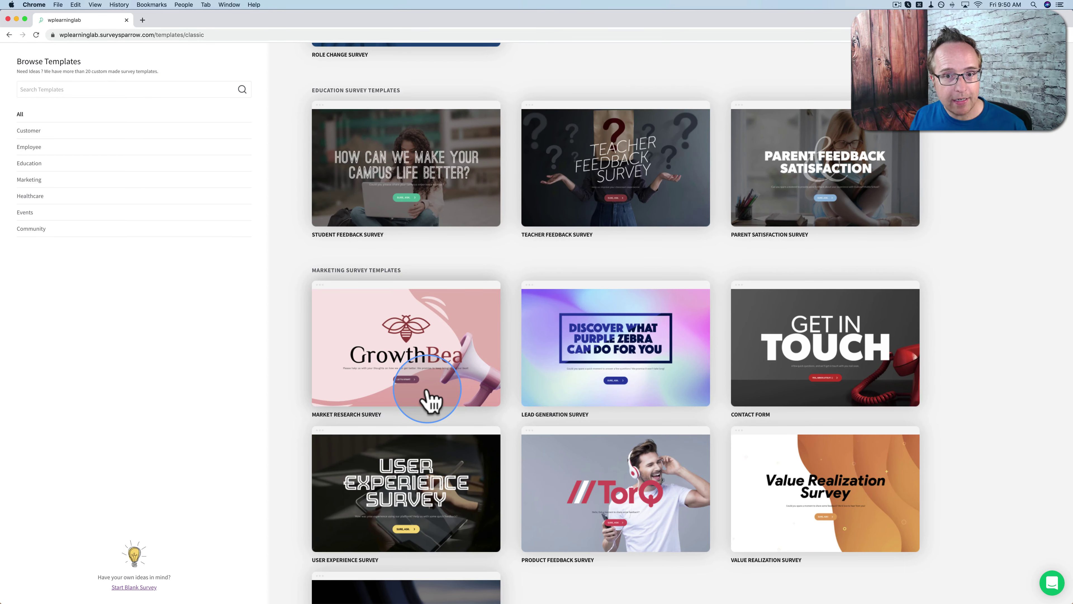
click(407, 318)
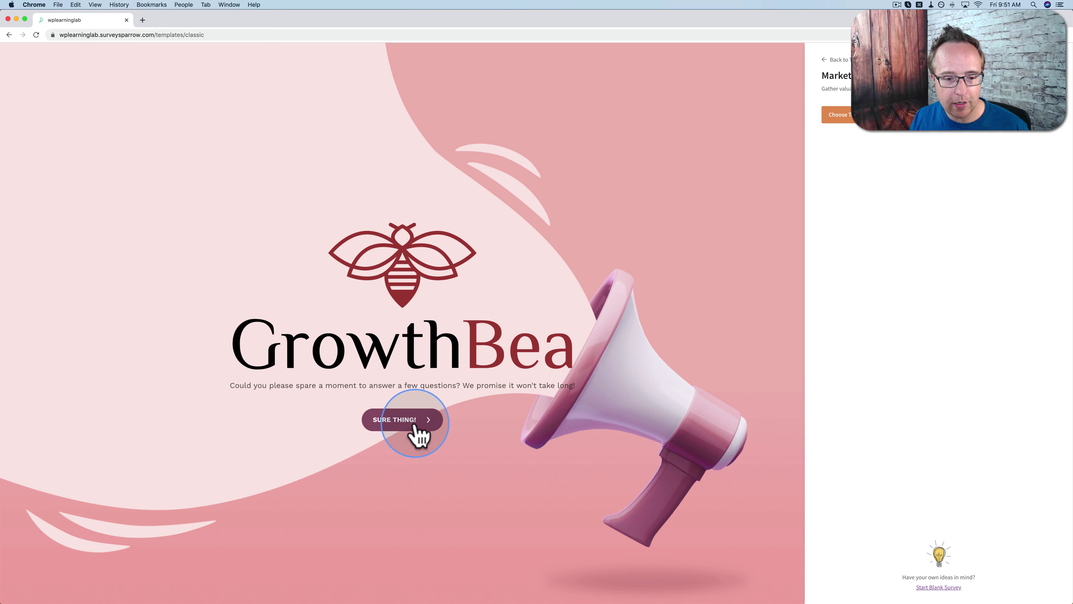
Start the Market Research Survey preview, answer the role question and continue to Question 2.
click(404, 424)
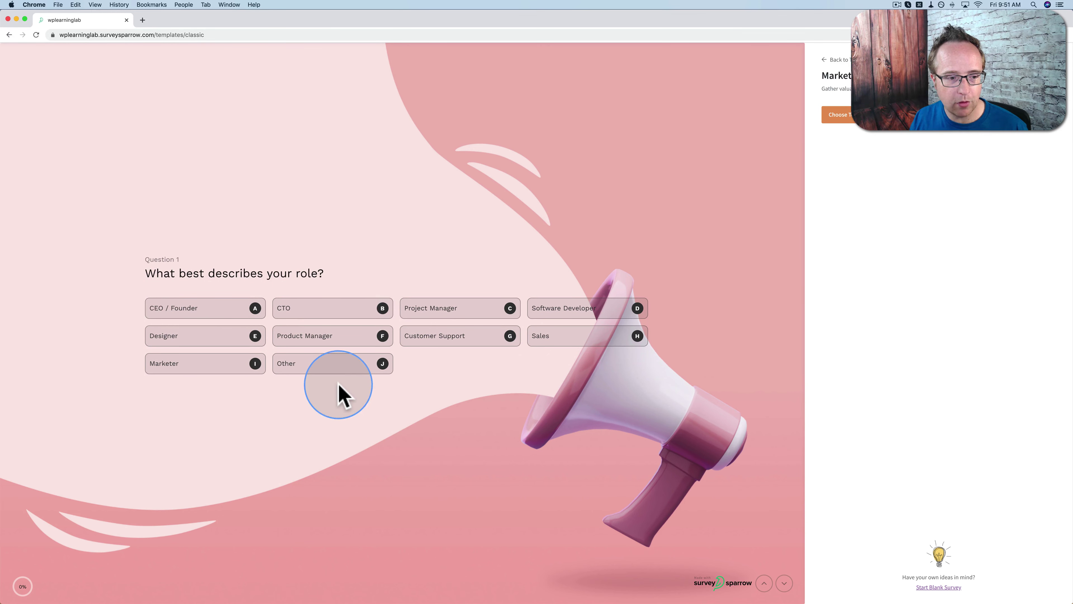
click(217, 323)
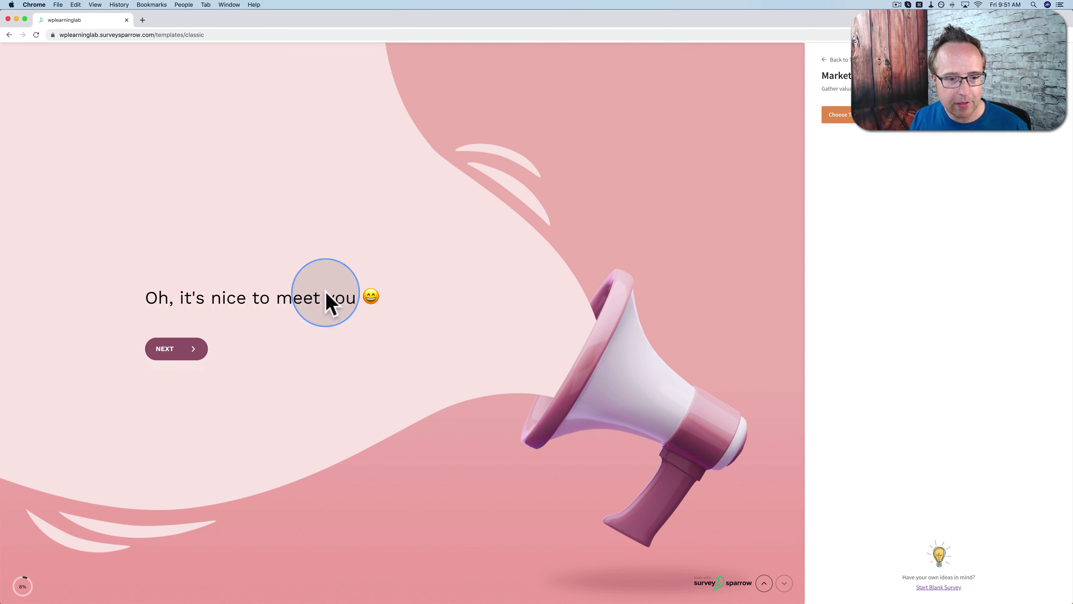
click(185, 349)
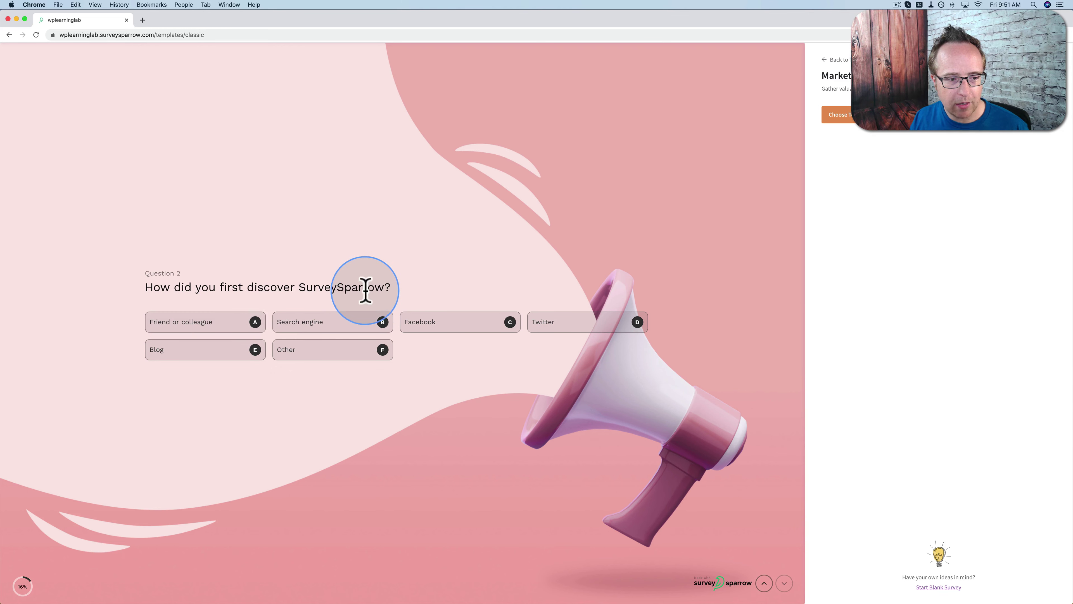
Answer how SurveySparrow was first discovered with Other, specify "Email", and continue to Question 3.
click(321, 350)
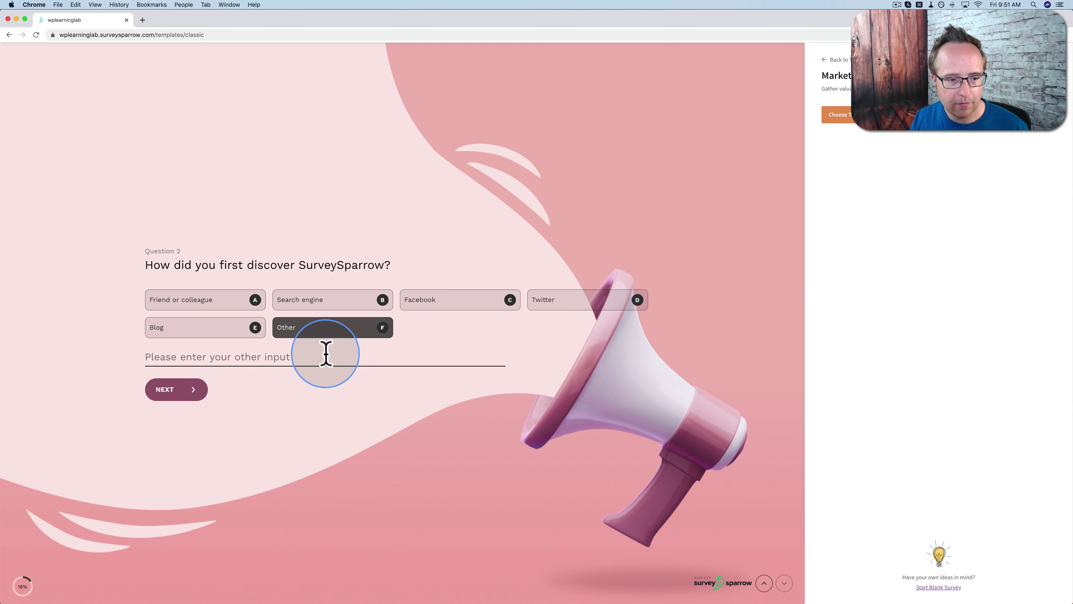
text(Email)
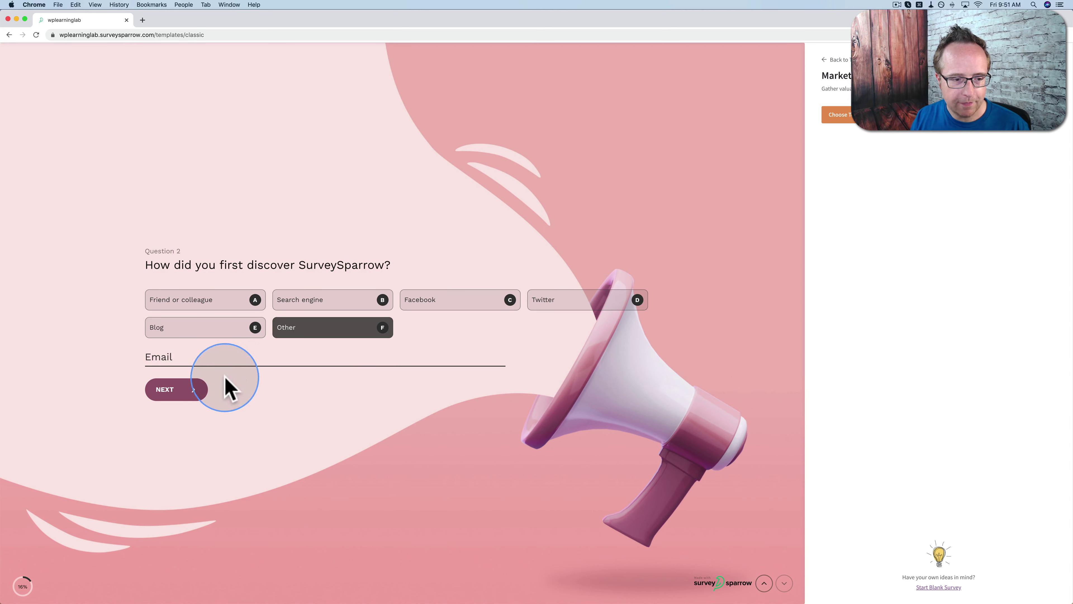
click(188, 388)
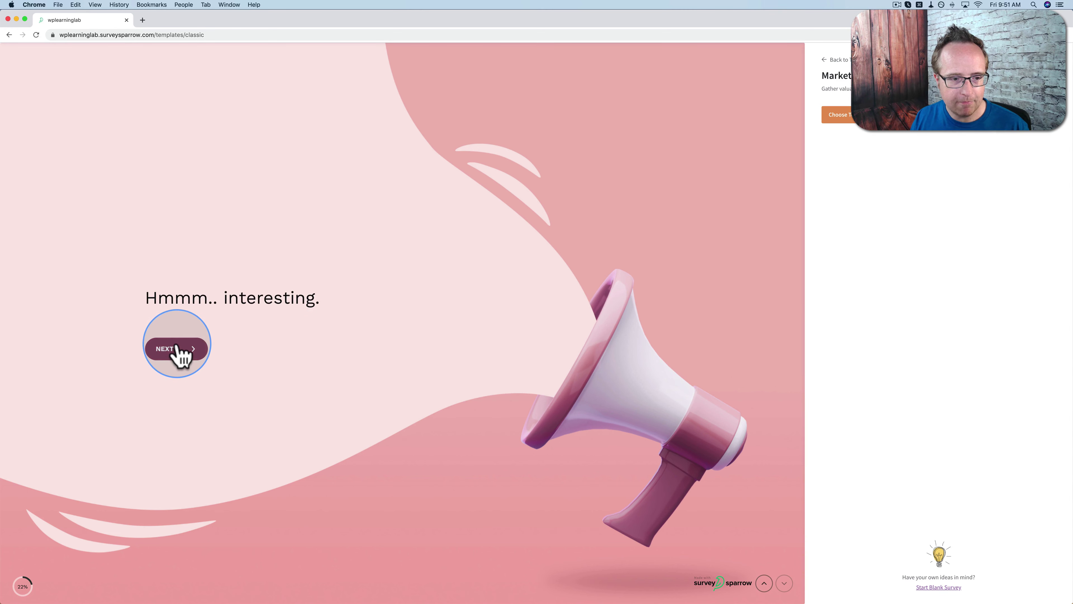
click(185, 354)
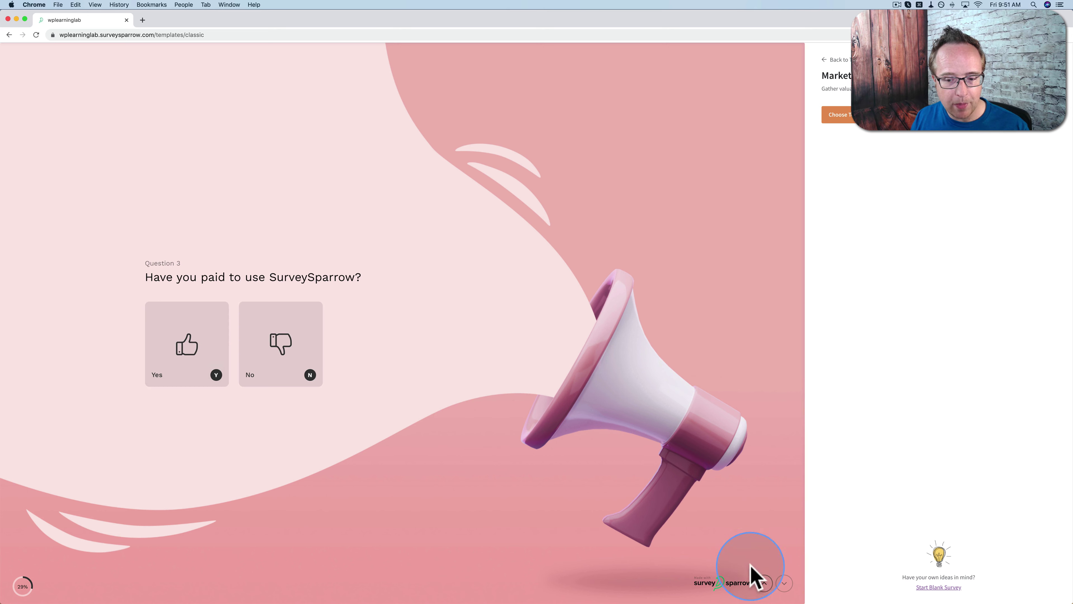
Step back through the survey to check the Question 2 answer, and return to Question 3.
click(765, 583)
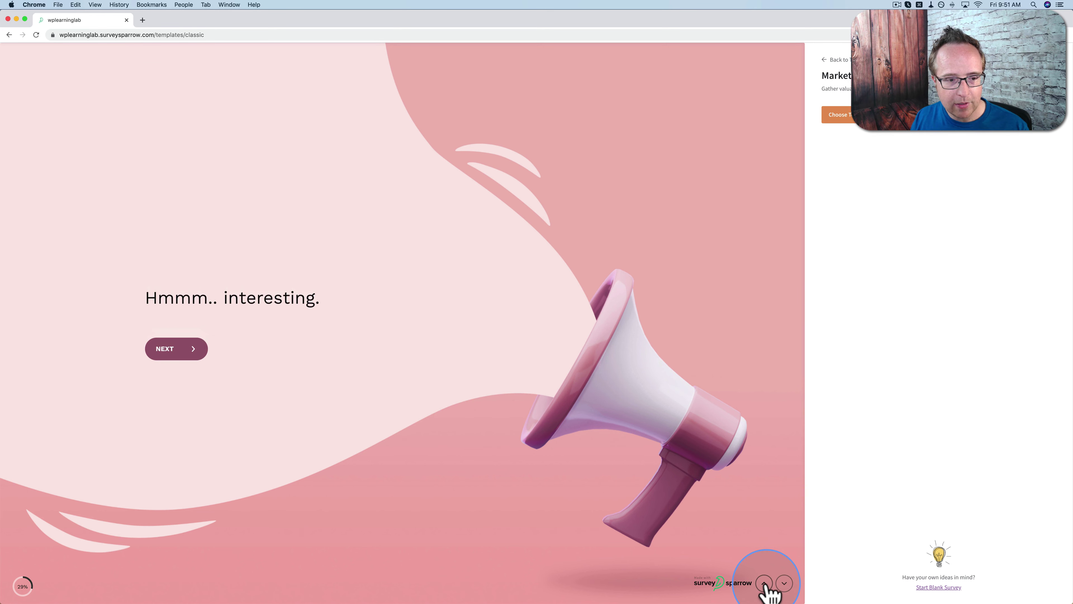
click(765, 583)
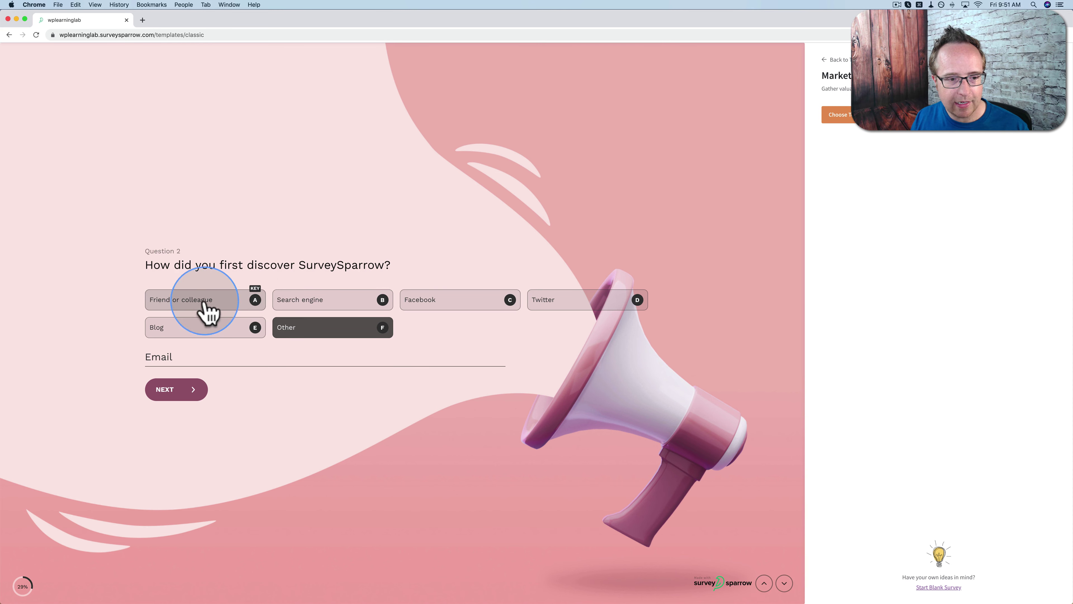
click(784, 584)
click(784, 583)
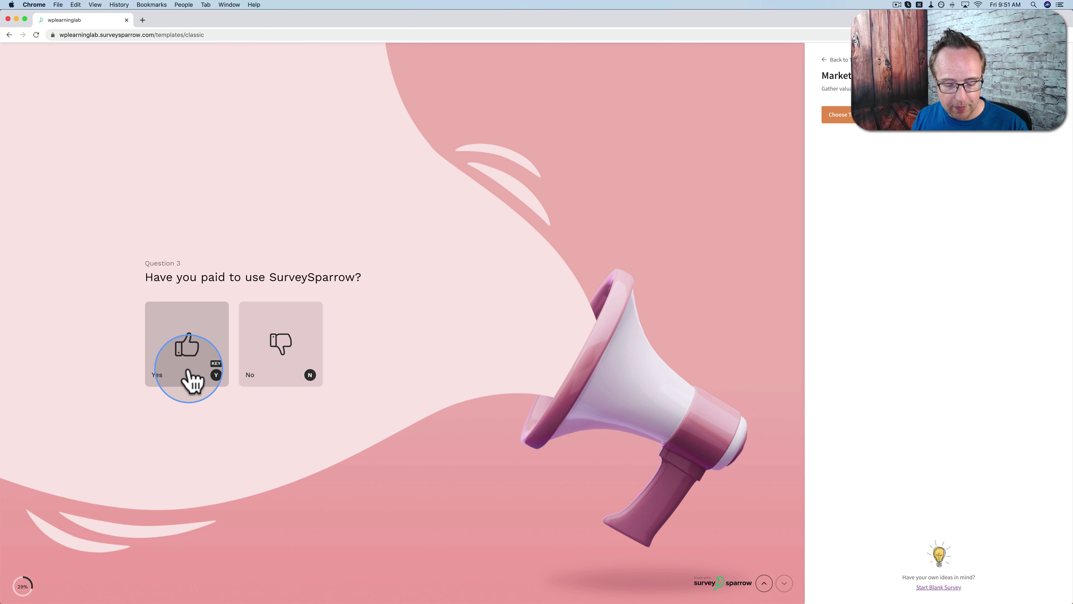
Answer Yes to having paid for SurveySparrow and Very disappointed to no longer being able to use it.
key(y)
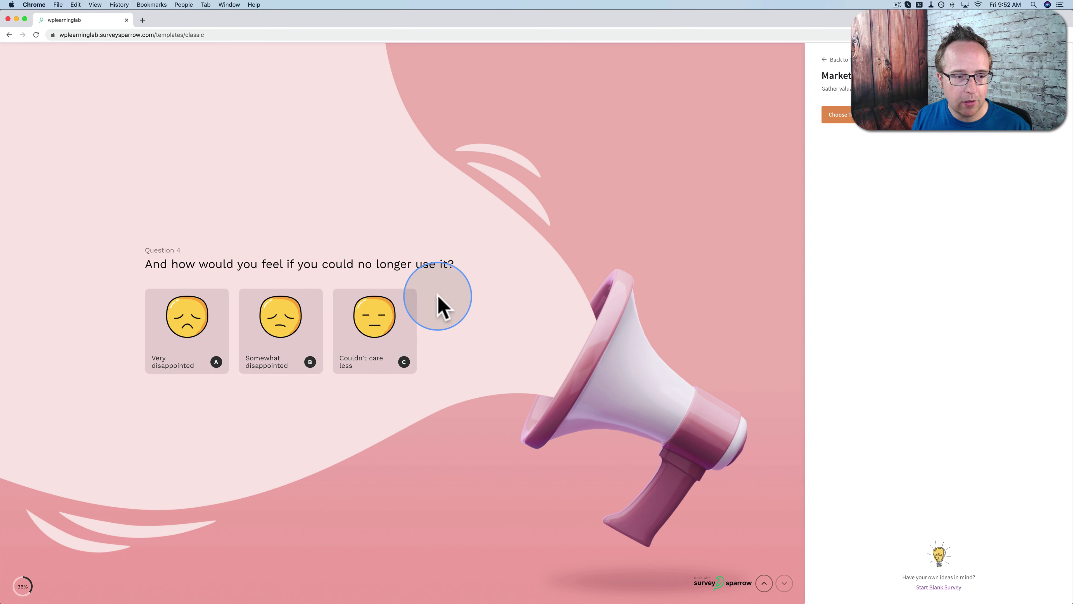
click(199, 343)
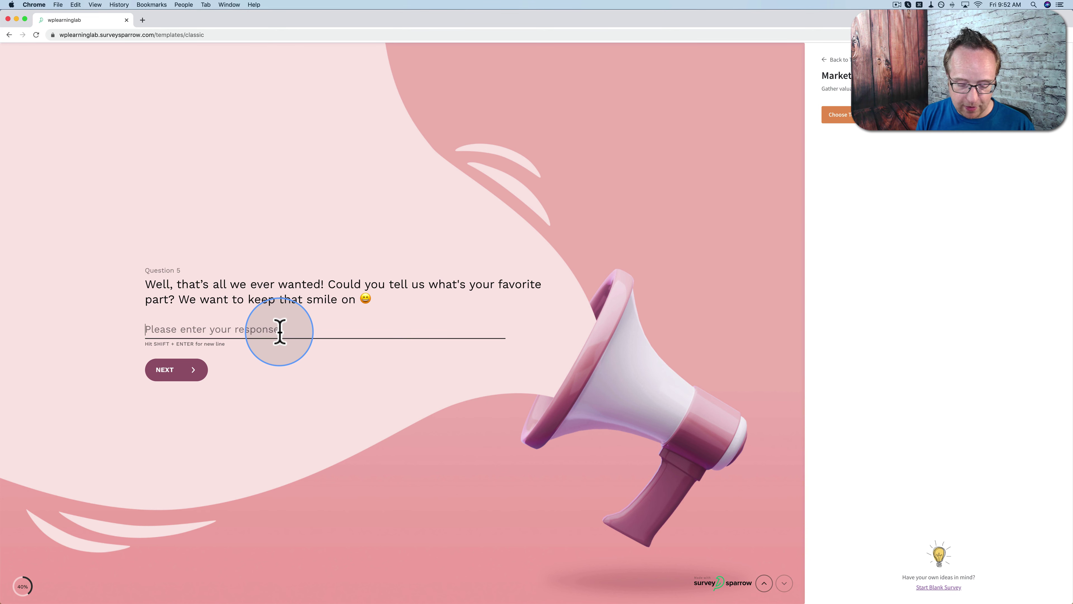
Answer Question 5 with "Gathering feedback from my audience." and fill in the alternative-product question, continuing to Question 7.
text(G)
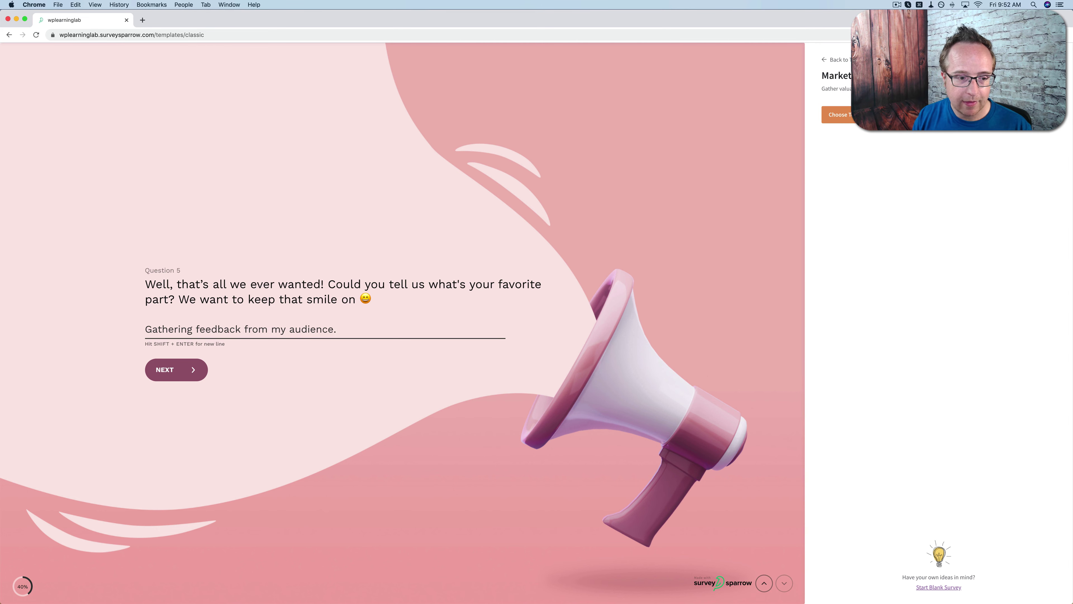
click(168, 370)
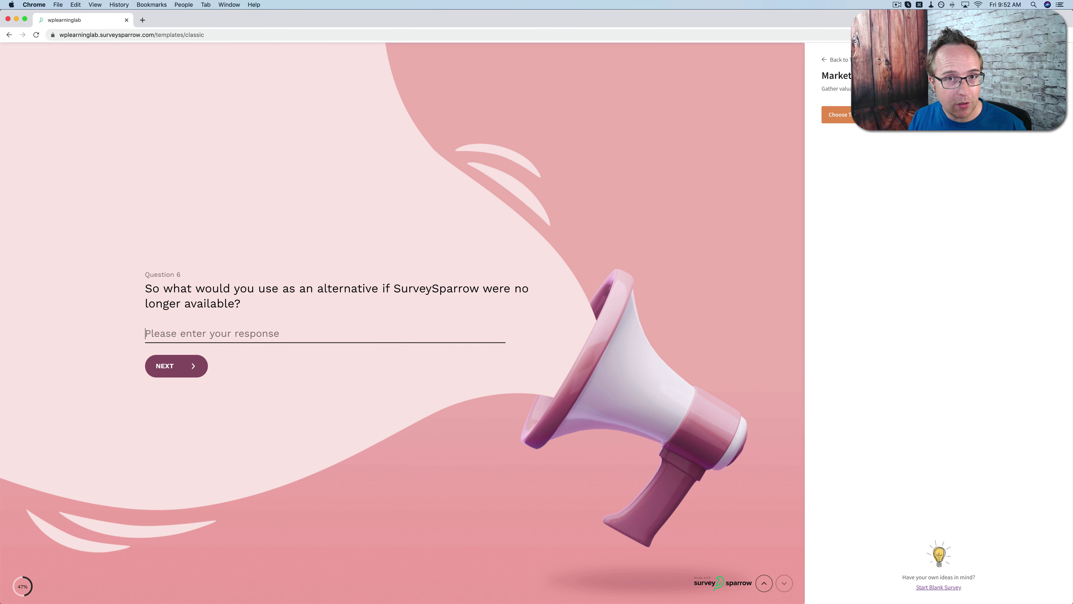
click(205, 422)
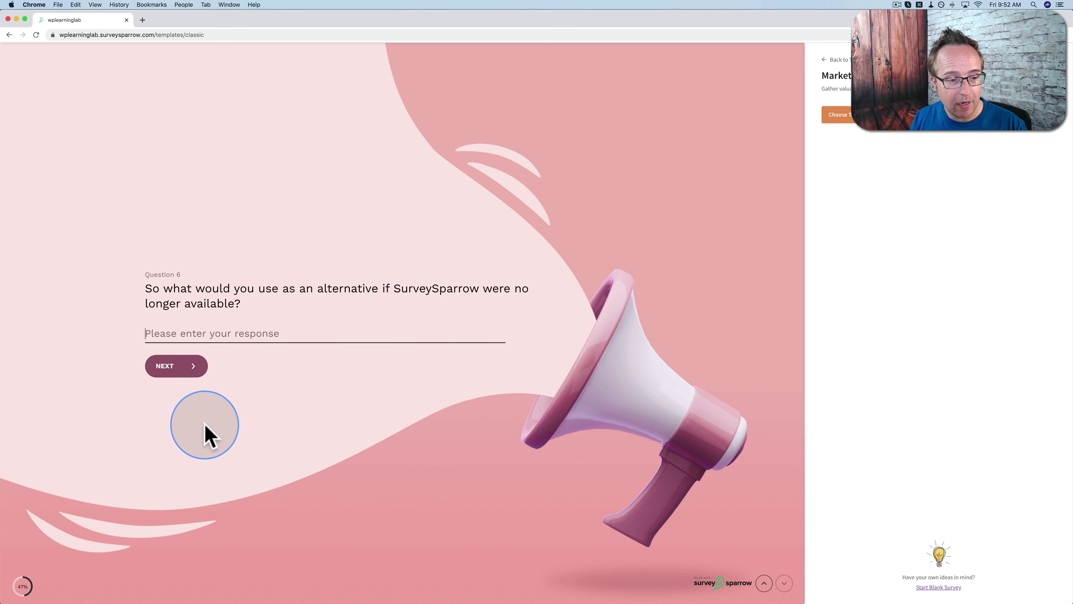
click(174, 371)
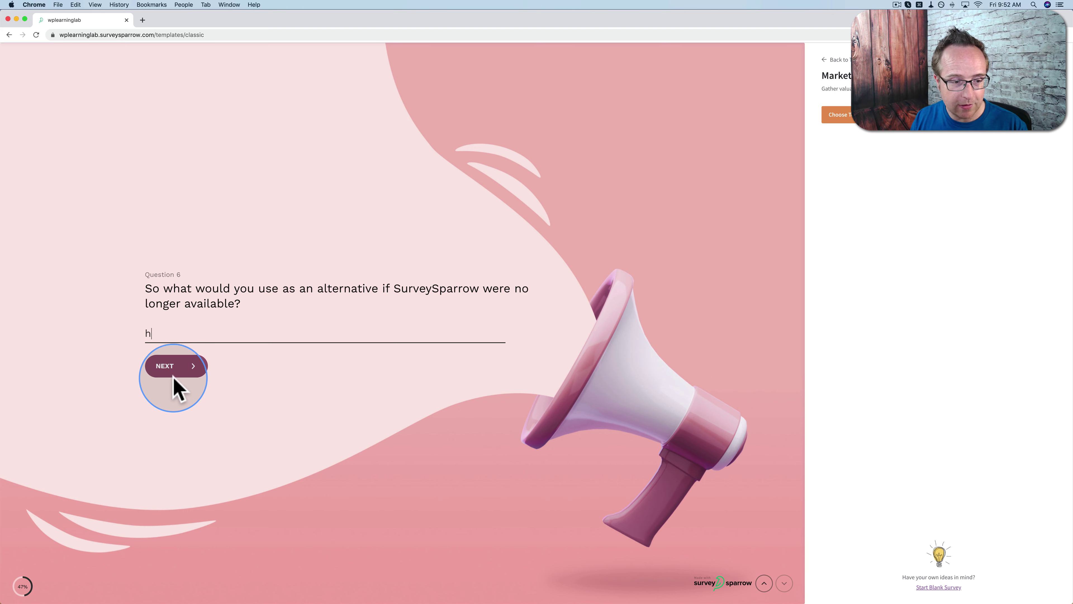
click(184, 350)
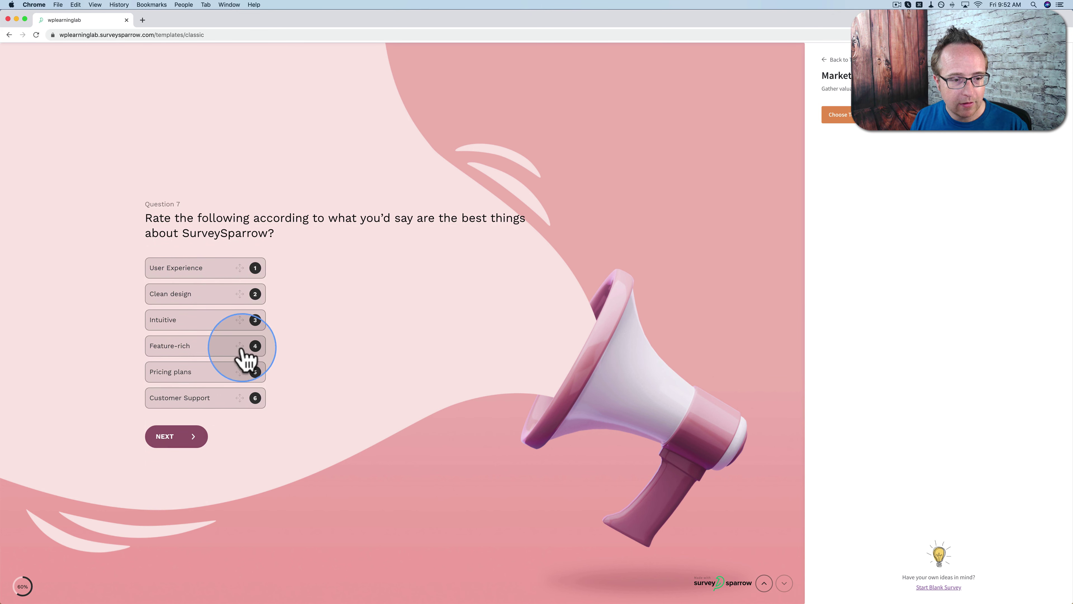
Rank Clean design first and Feature-rich second among SurveySparrow's best things, and submit the ranking.
drag(207, 350, 202, 272)
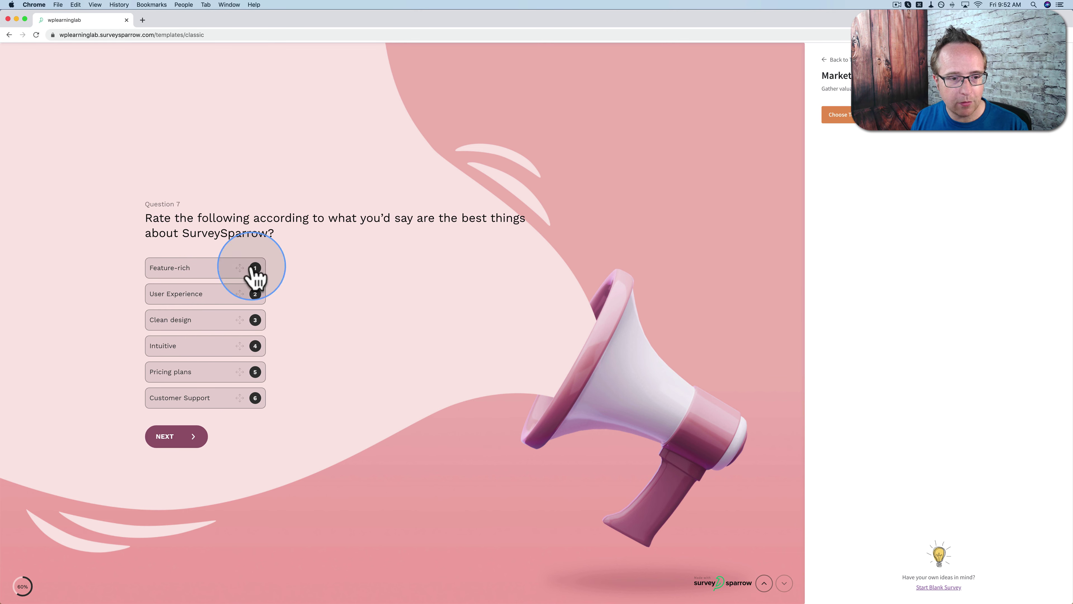
drag(213, 331, 210, 275)
click(175, 437)
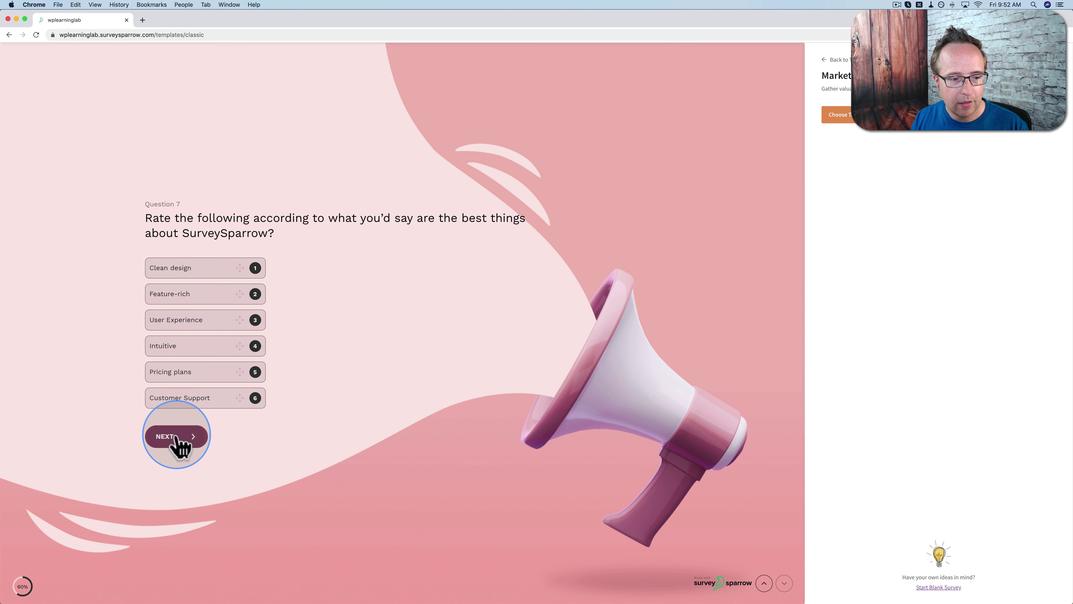
Fill in Question 8 with "h" and rate the likelihood of recommending SurveySparrow as 9, continuing to Question 10.
text(h)
click(179, 372)
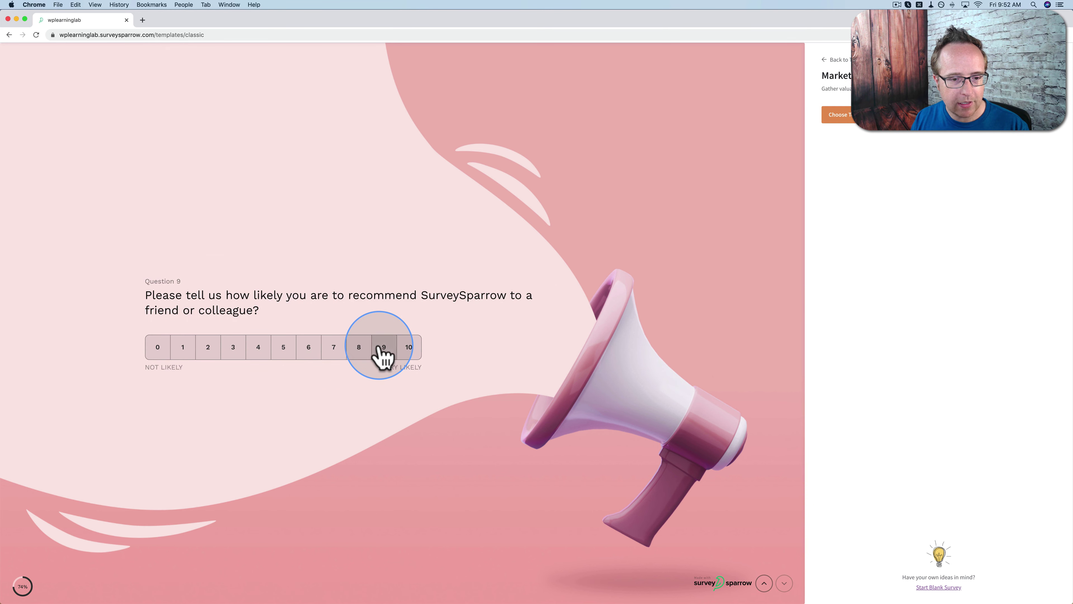
click(377, 354)
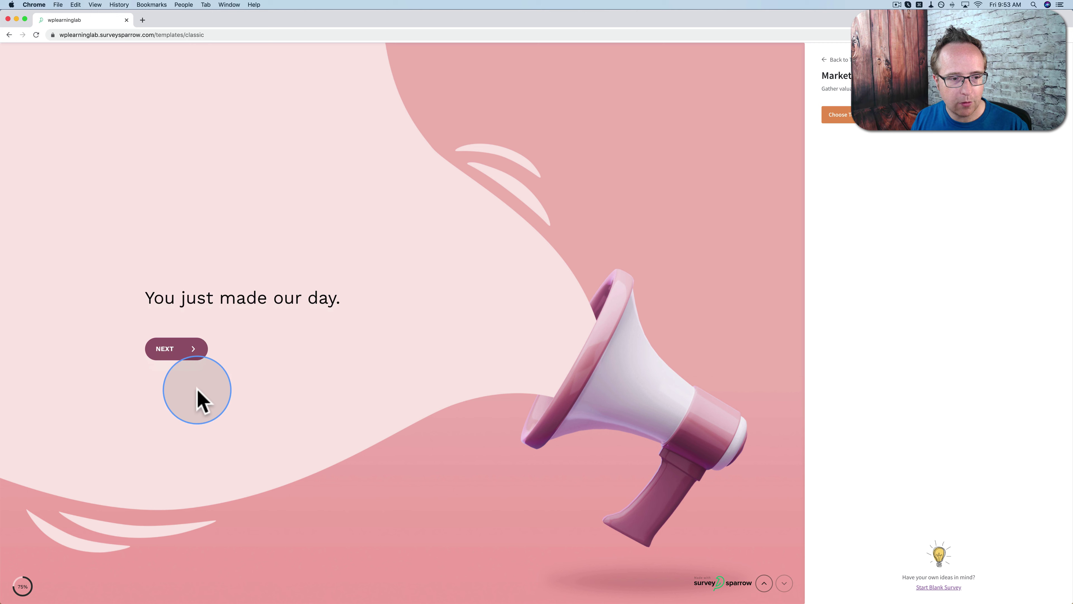
click(182, 350)
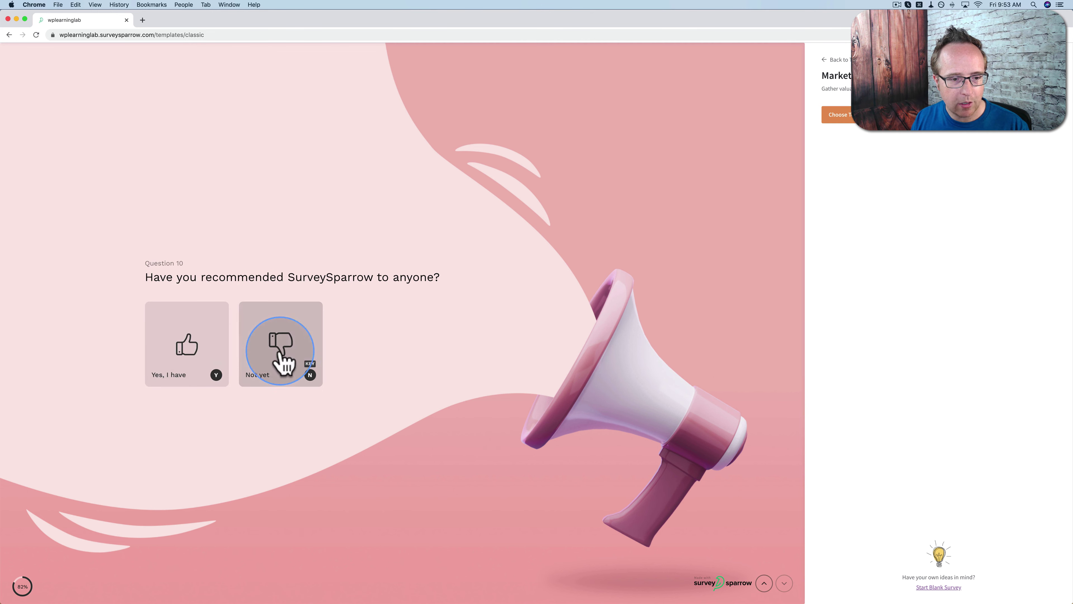
Answer "Yes, I have" to having recommended SurveySparrow and enter "h" as the favorite integration.
click(174, 343)
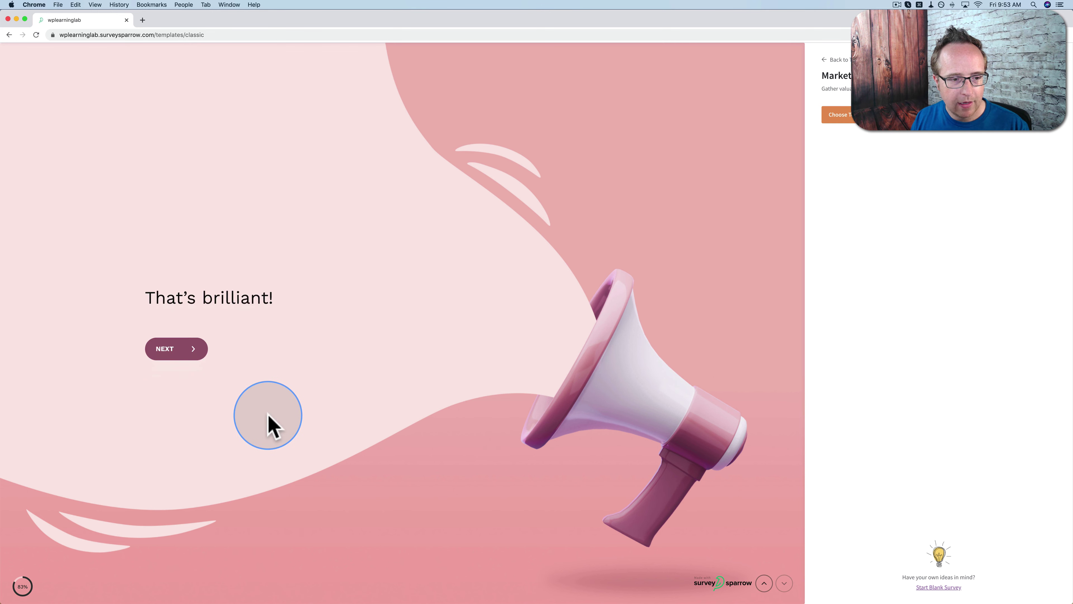
click(195, 353)
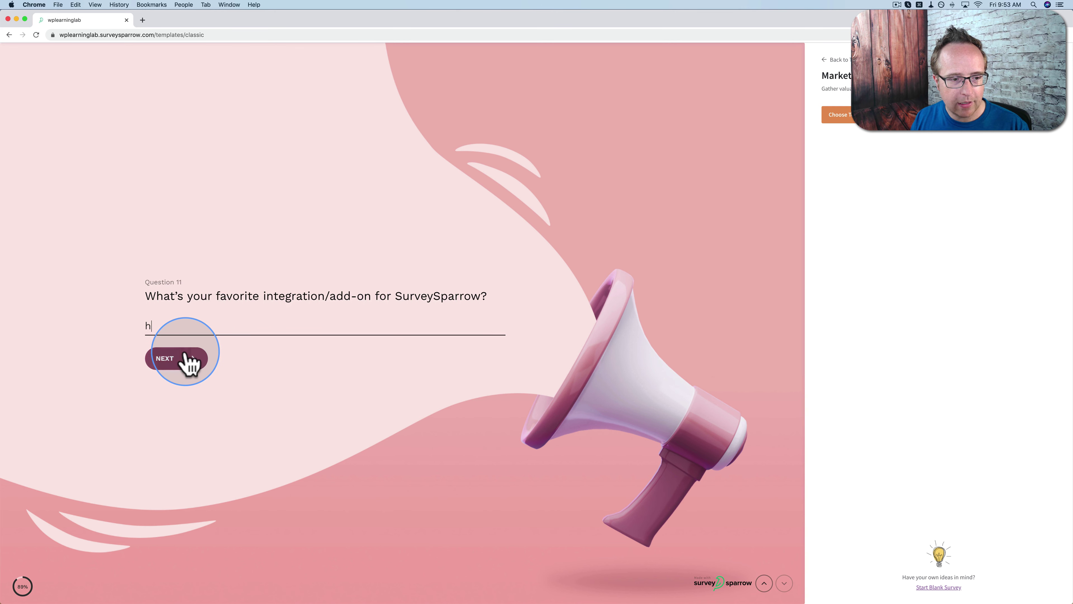
click(186, 360)
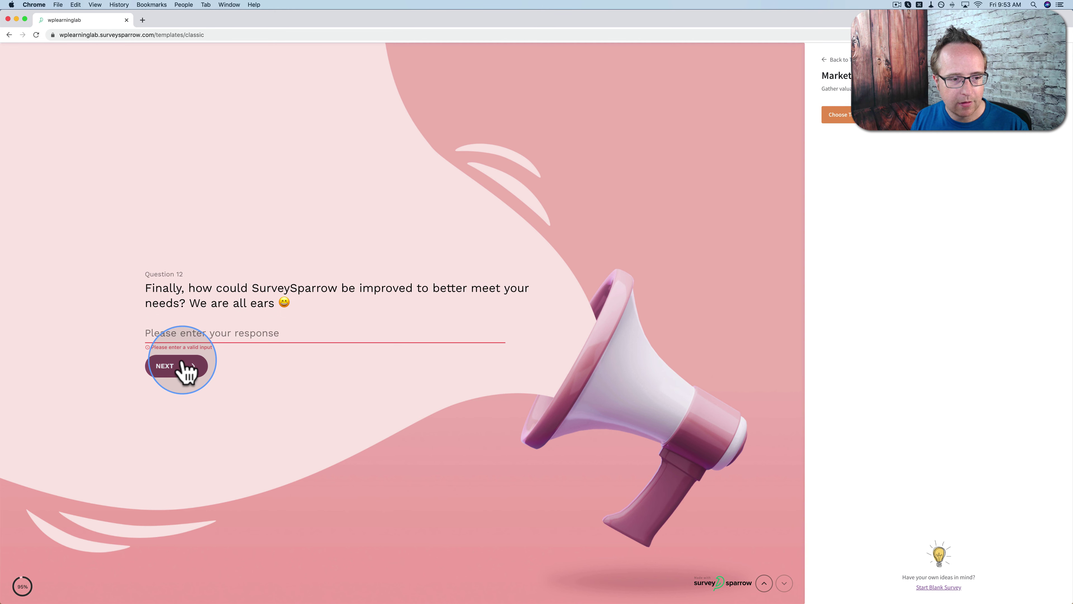
Answer the final improvement question with "h" and submit the survey.
click(187, 335)
text(h)
click(178, 364)
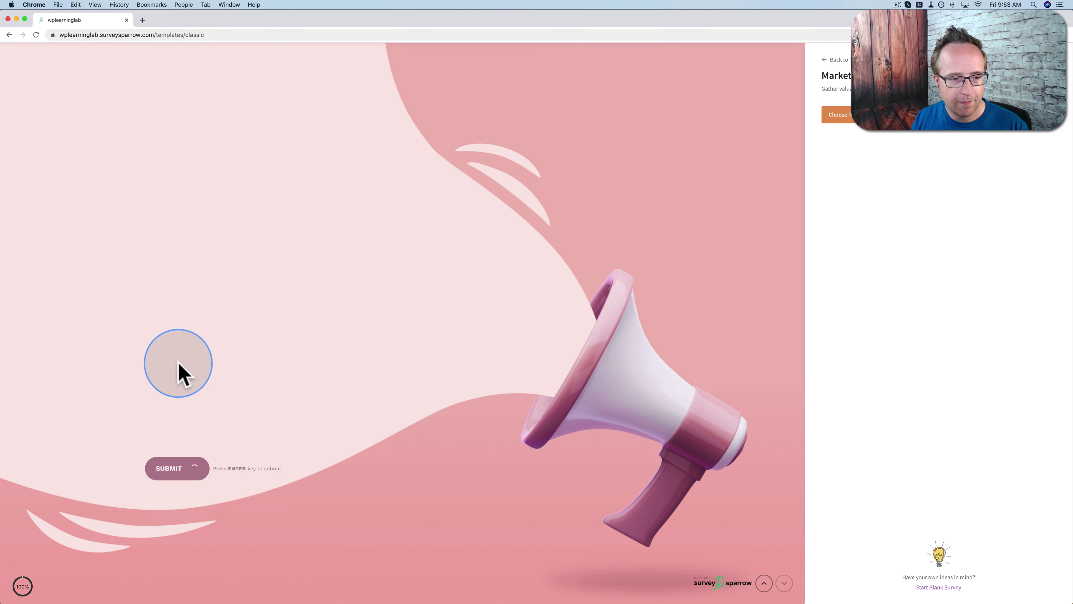
click(193, 323)
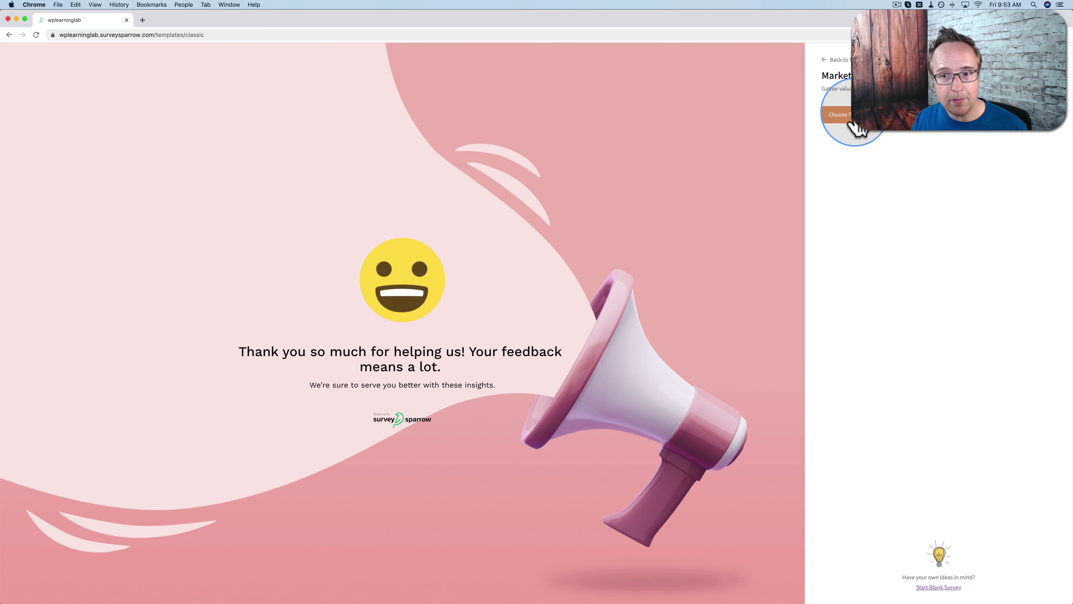
Close the Market Research Survey preview and leave the template gallery for the list of all surveys.
click(839, 60)
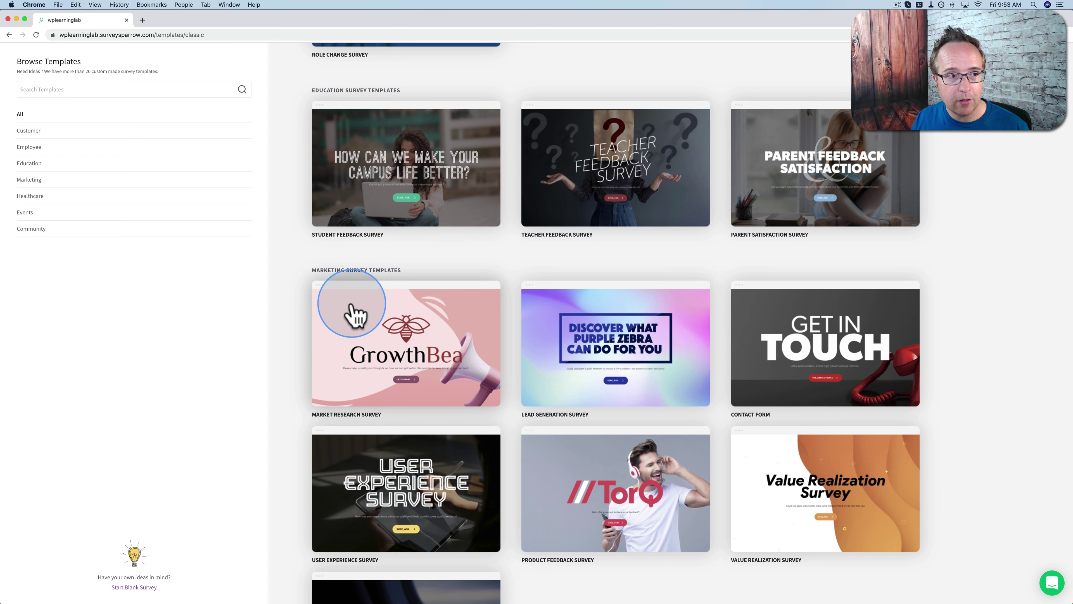
scroll(355, 313, up, 20)
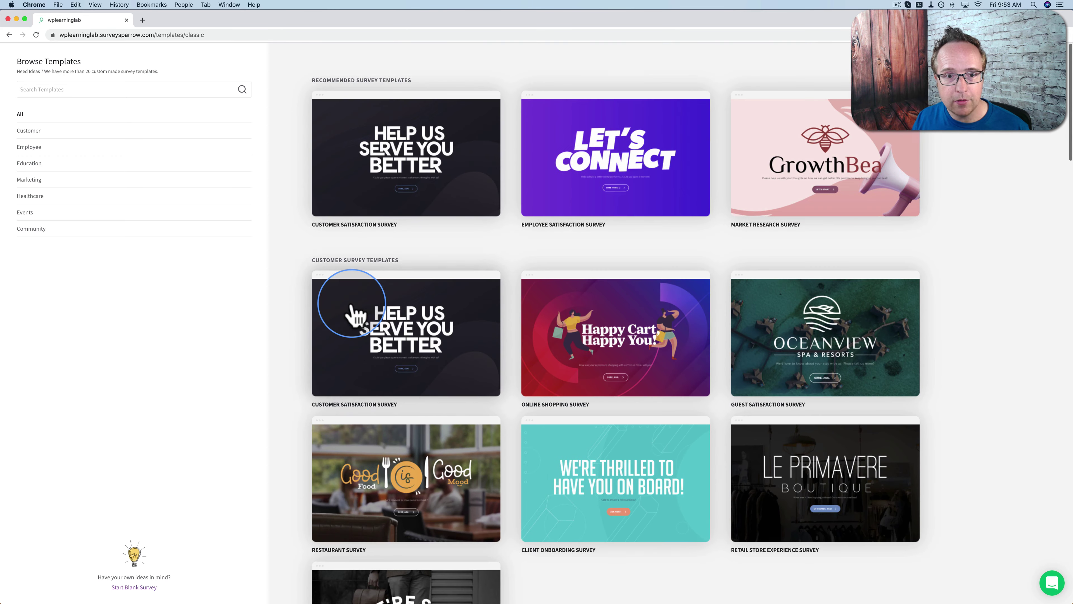
click(1052, 60)
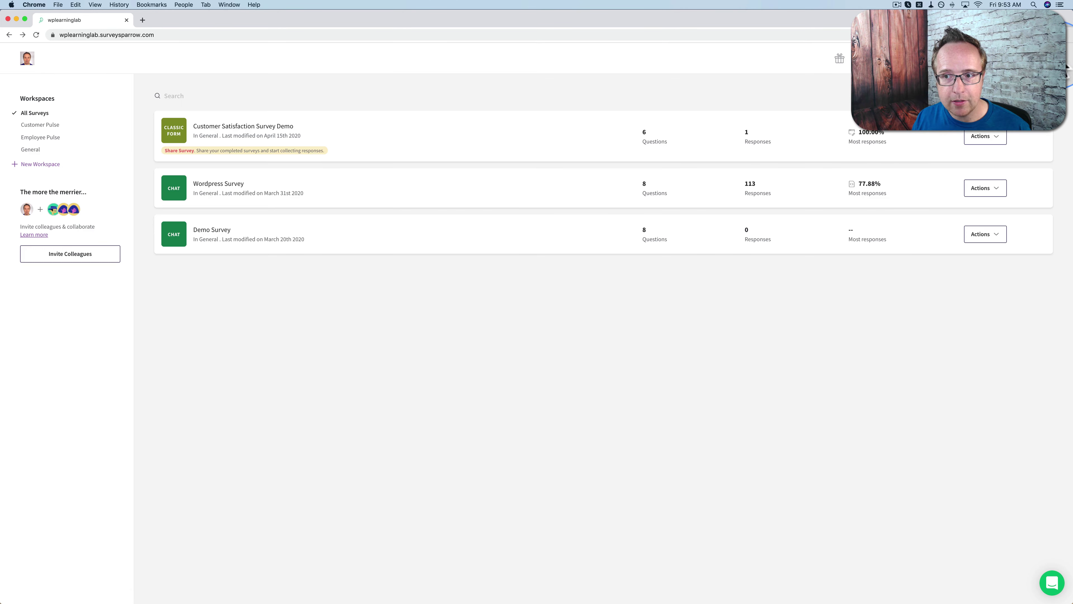
Create a blank classic survey titled "Classic Demo Survey" in the General folder.
click(1022, 58)
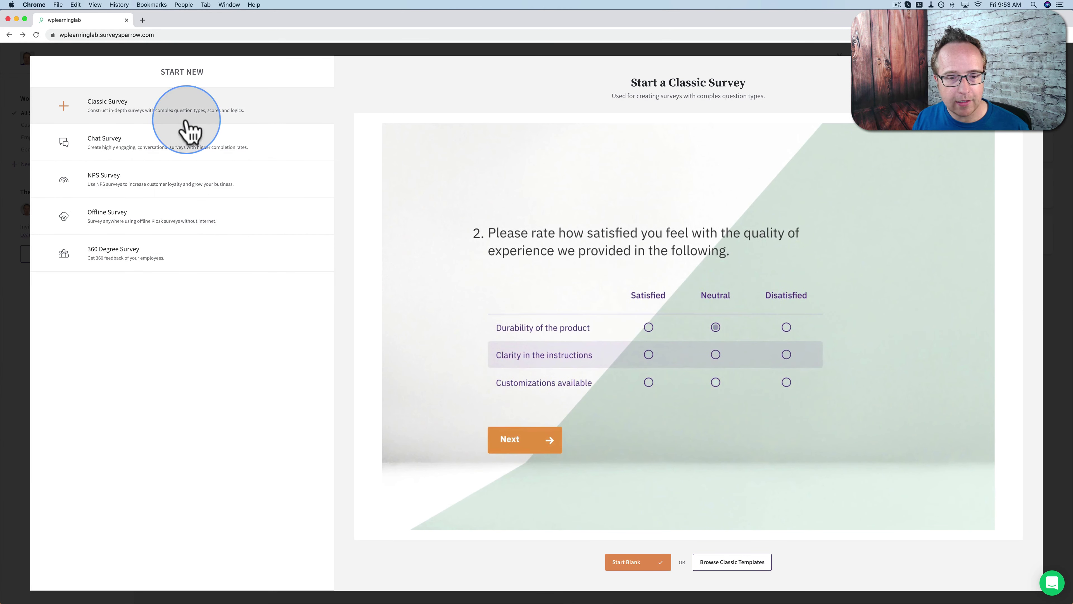
click(629, 563)
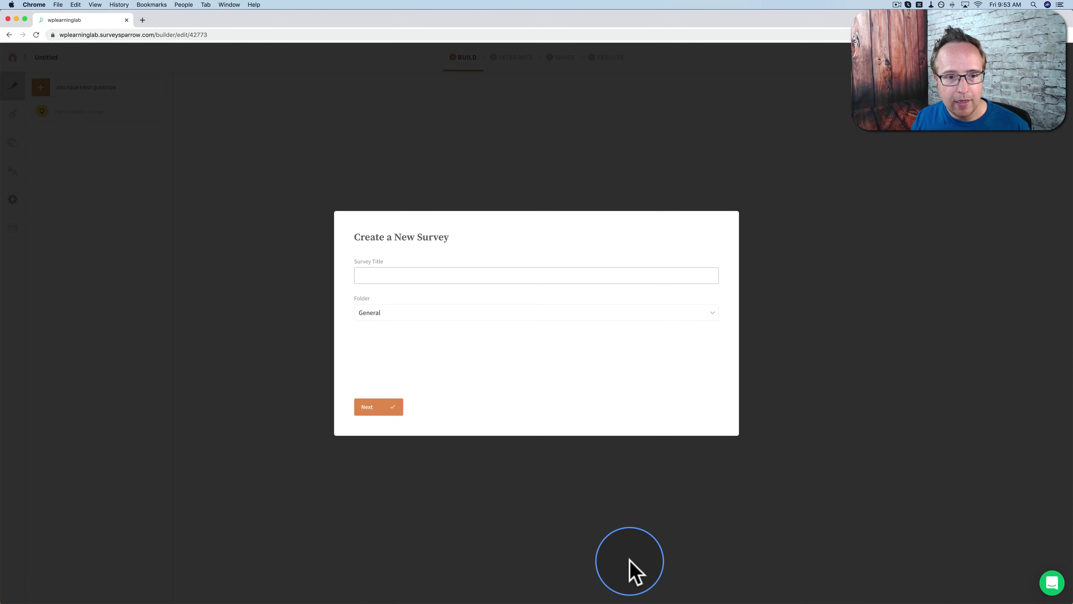
text(Classic Demo Survey)
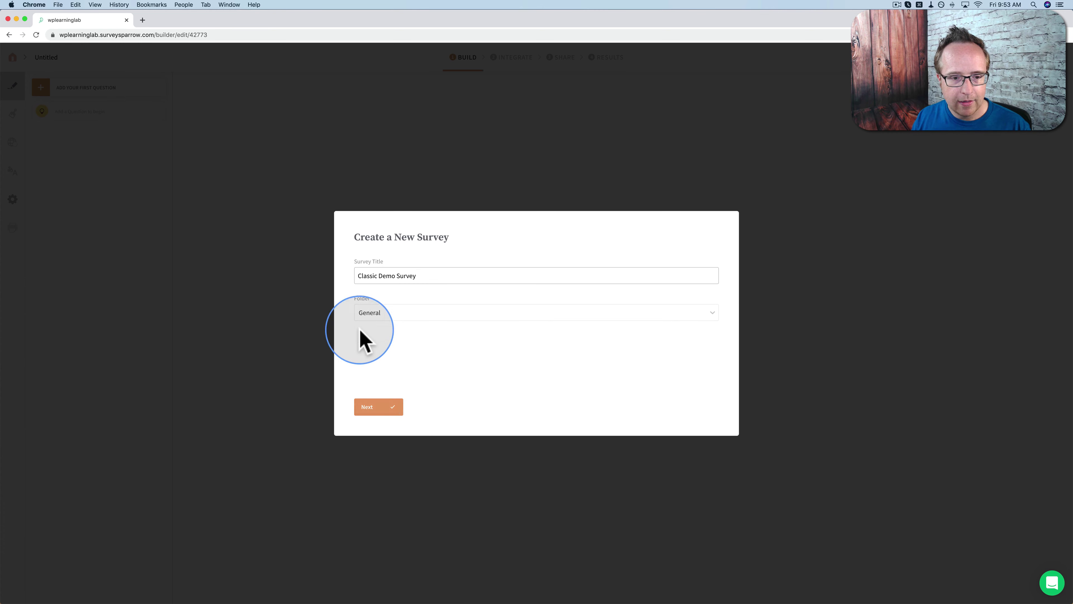
click(397, 311)
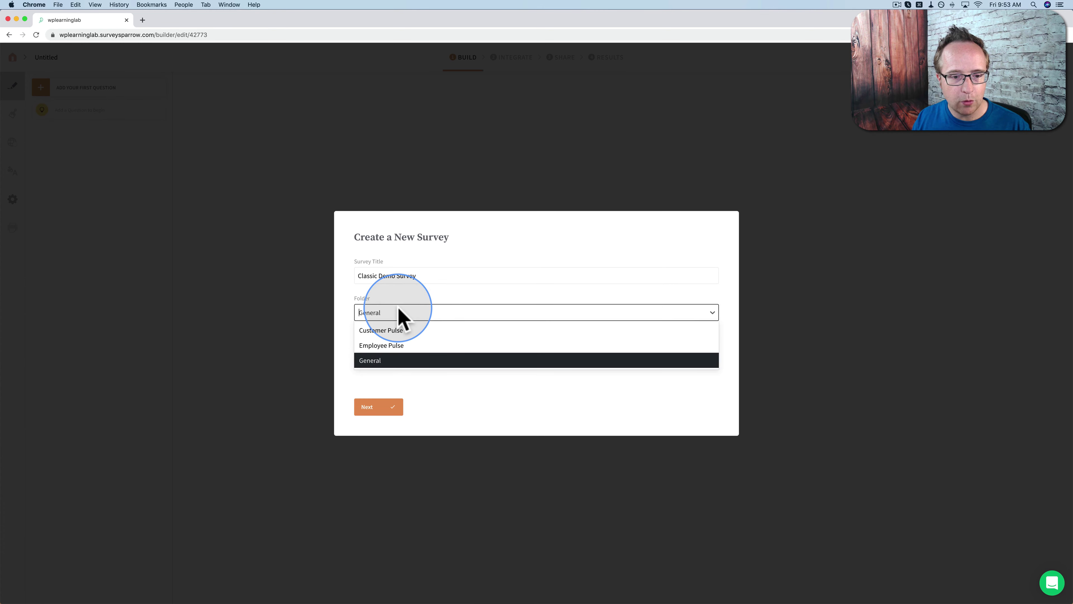
click(373, 363)
click(371, 406)
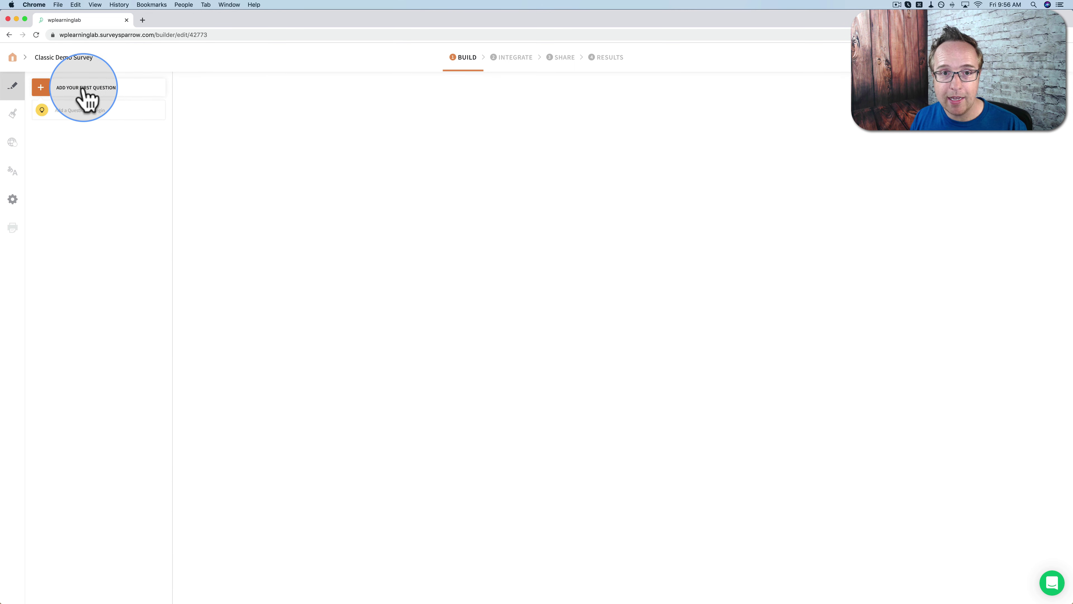
Add a Welcome Page to the survey and set its heading to "Welcome to my survey! You are awesome!".
click(99, 93)
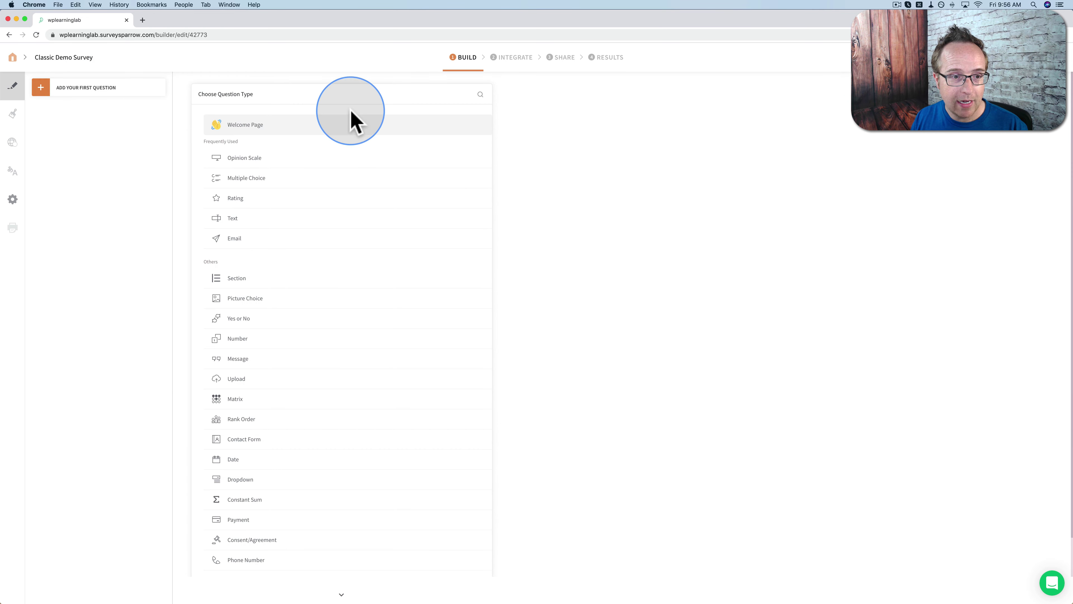
scroll(280, 169, down, 2)
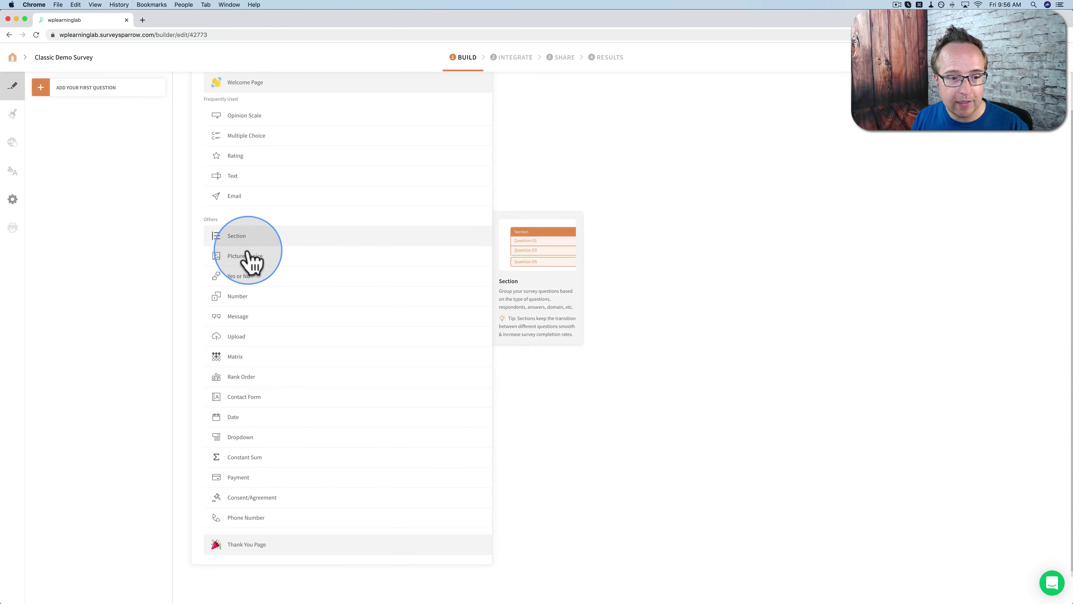
scroll(258, 263, up, 2)
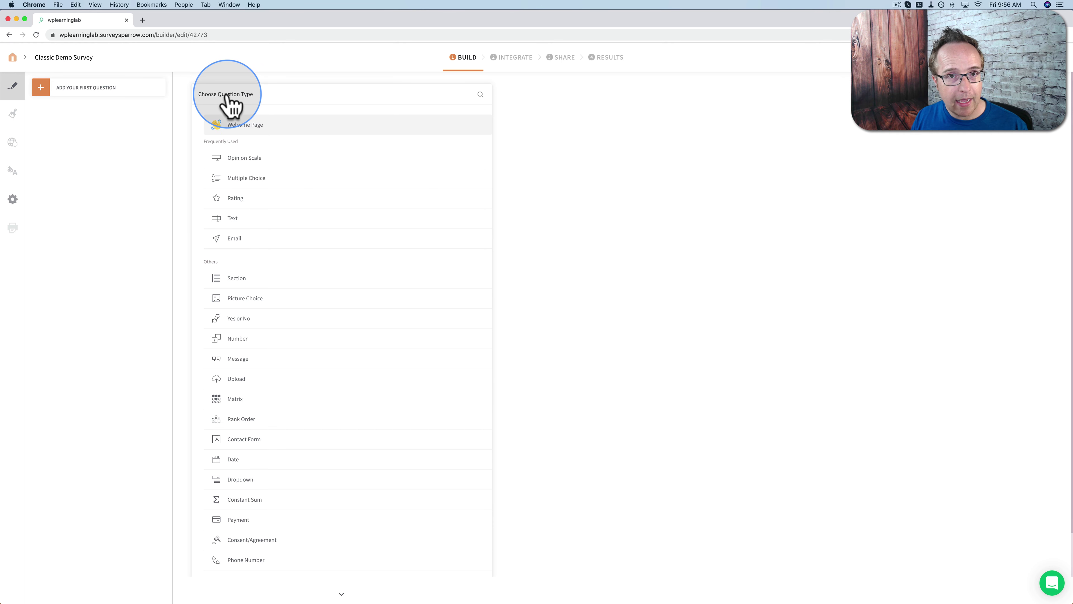
click(242, 127)
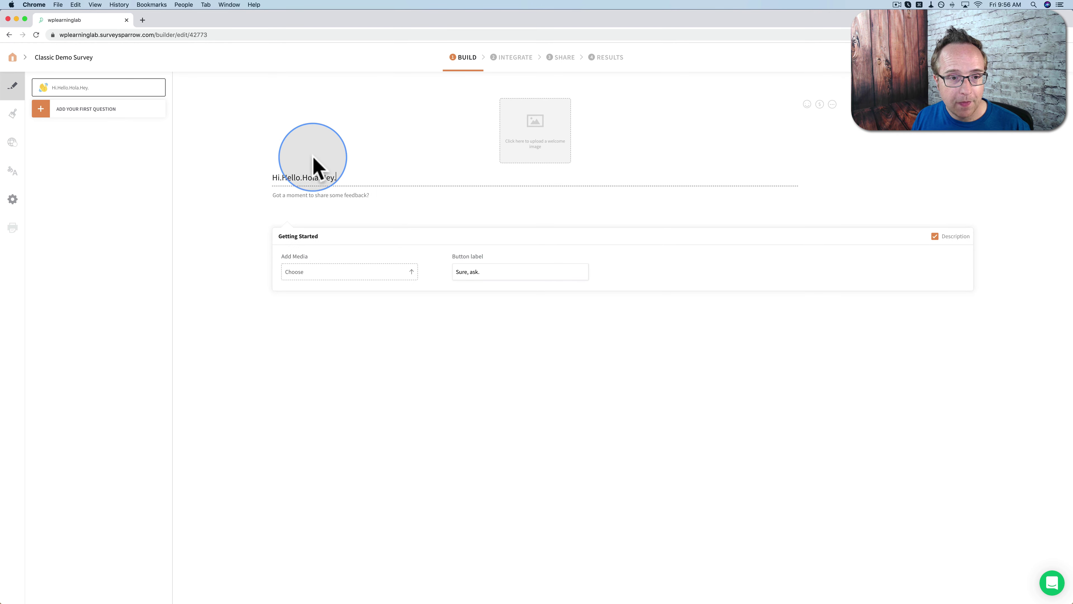
drag(319, 178, 276, 179)
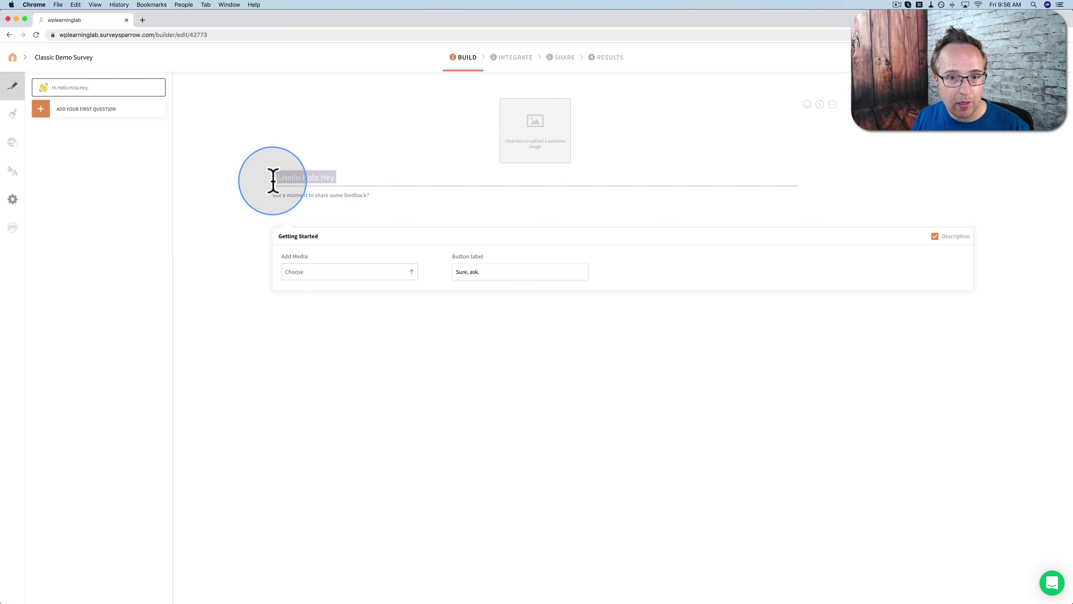
text(We)
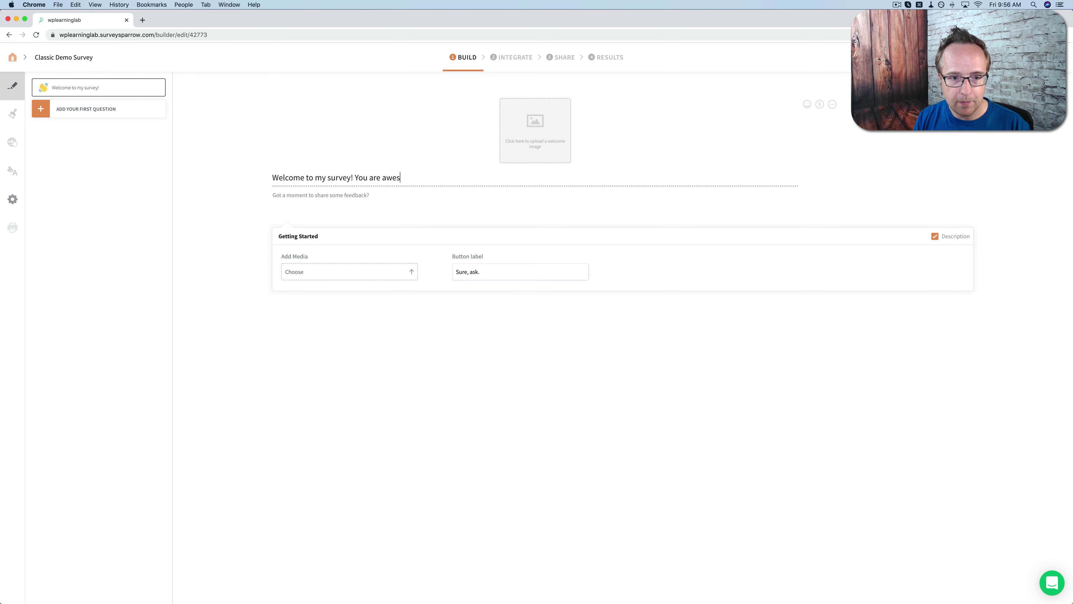
Insert the GIPHY GIF of the man wearing a crown and sunglasses into the welcome page.
click(524, 155)
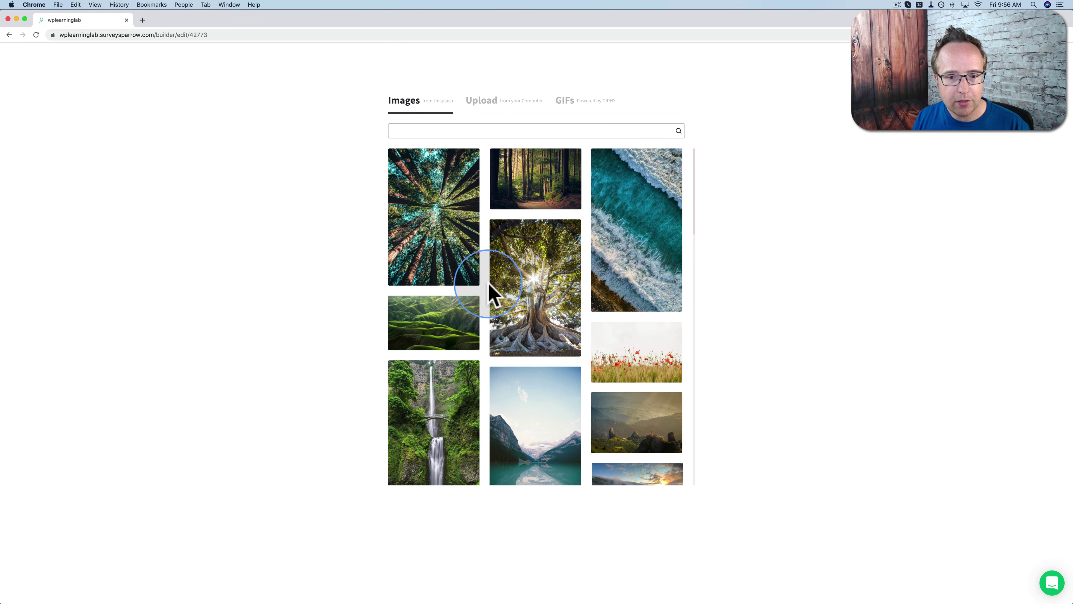
scroll(503, 334, down, 3)
scroll(500, 328, up, 2)
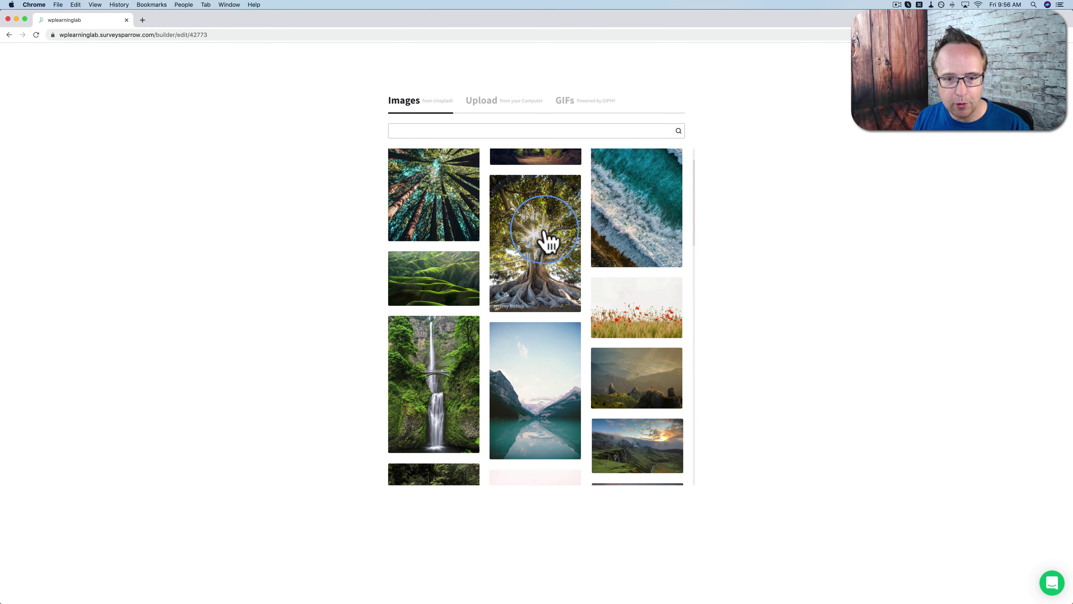
scroll(538, 276, down, 1)
scroll(539, 283, down, 15)
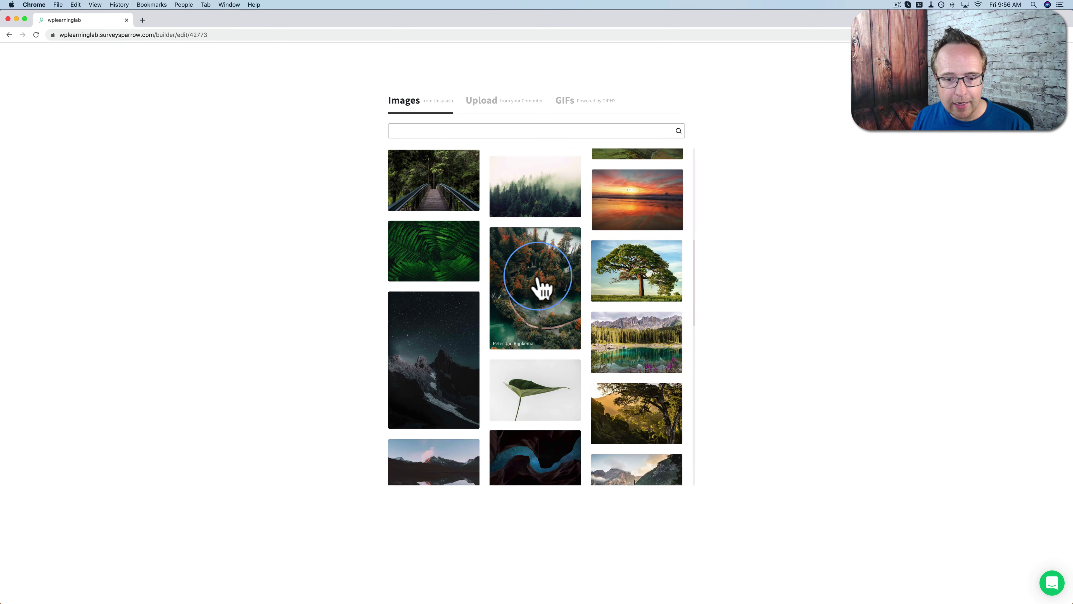
click(508, 106)
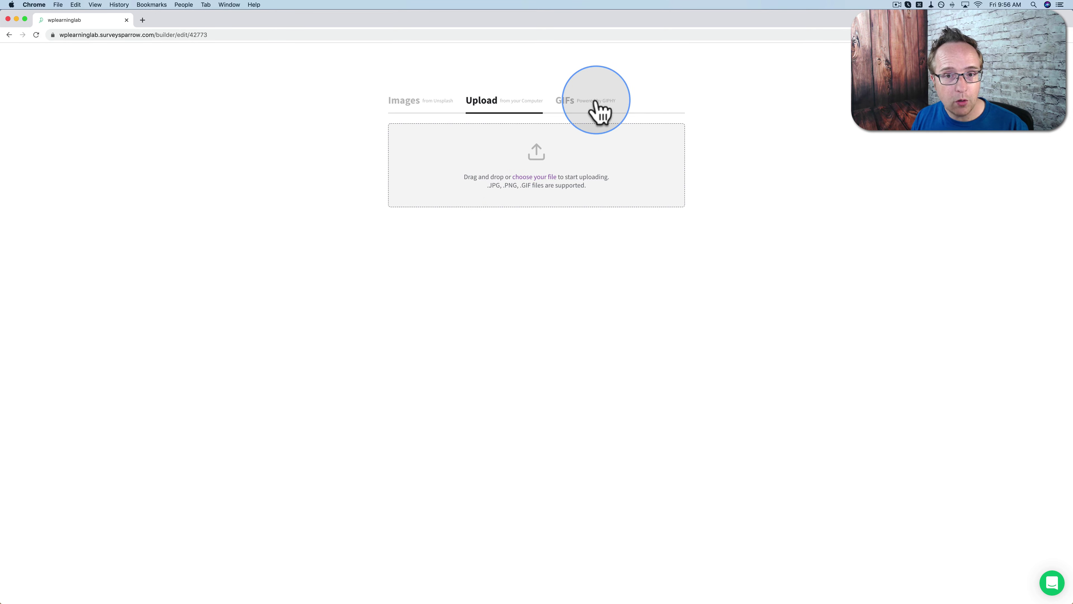
click(576, 106)
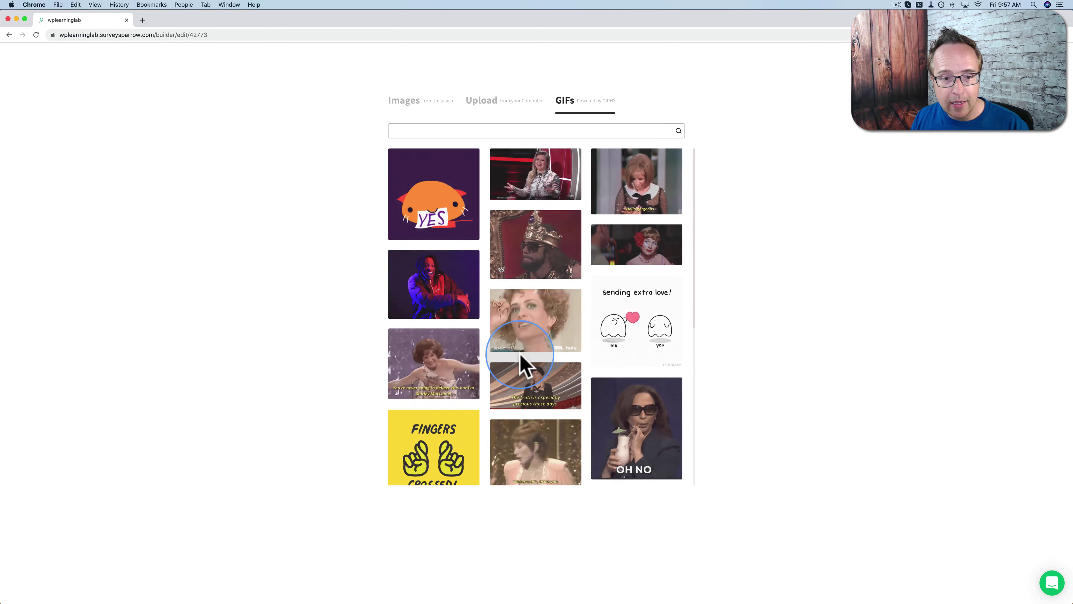
scroll(448, 314, down, 1)
scroll(450, 315, up, 1)
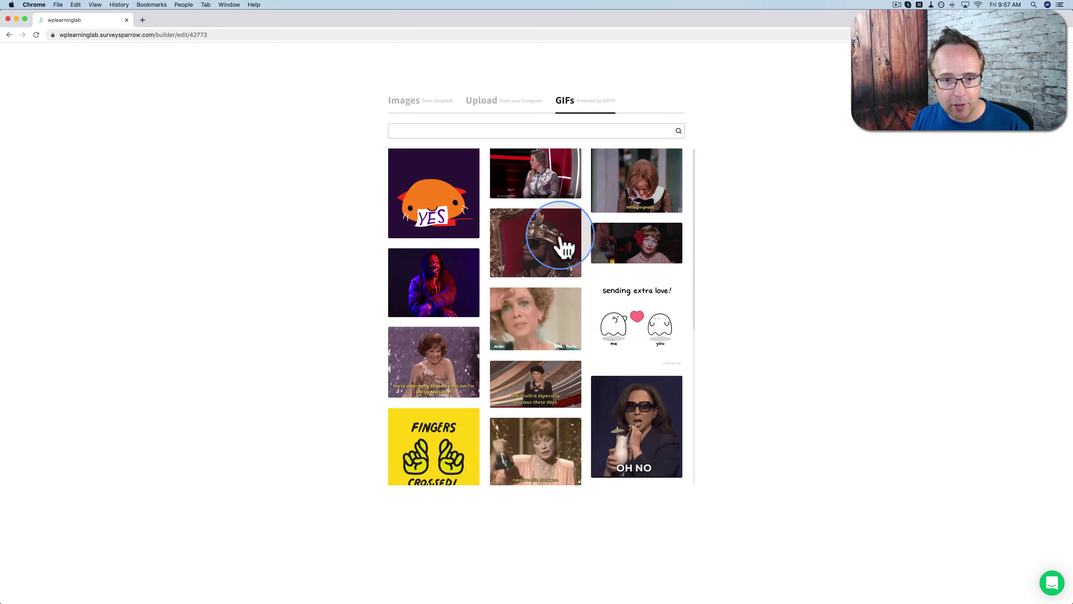
click(549, 250)
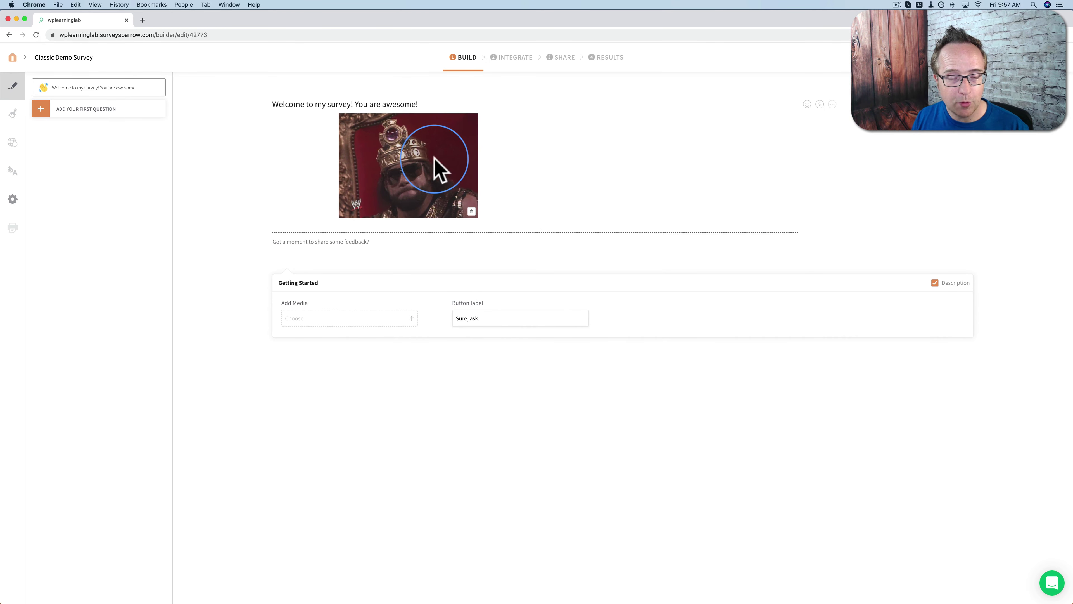
Copy the description text "Got a moment to share some feedback?" into the heading text beneath the GIF.
click(306, 243)
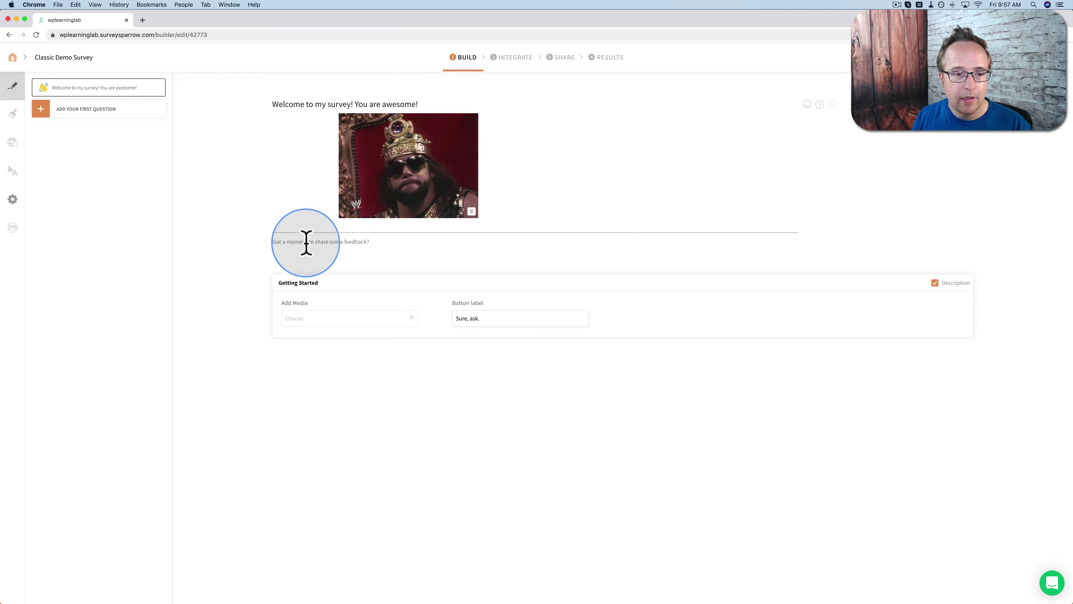
click(285, 229)
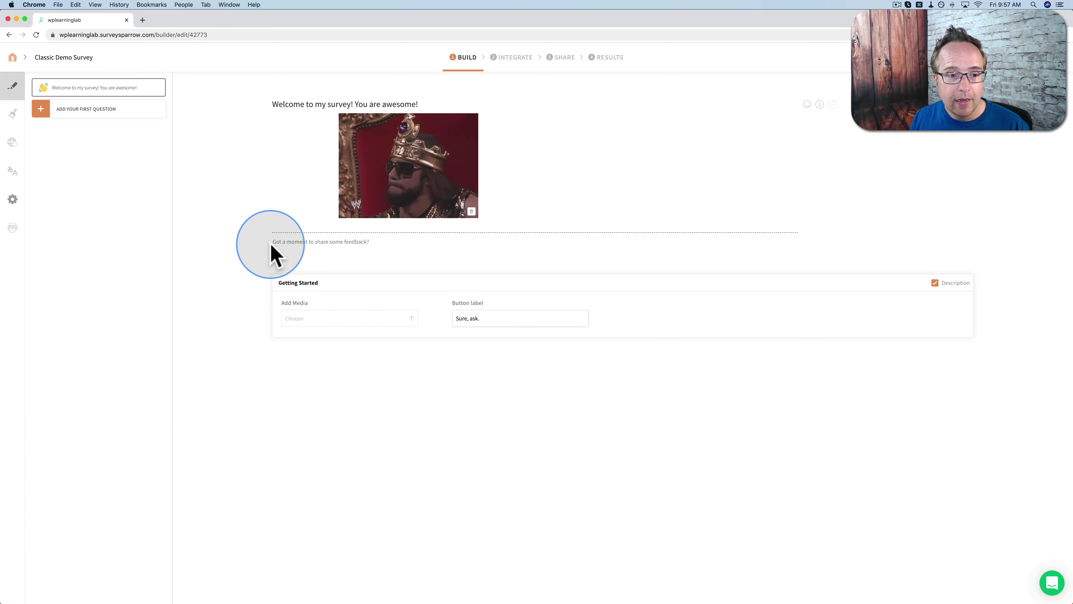
drag(272, 241, 377, 239)
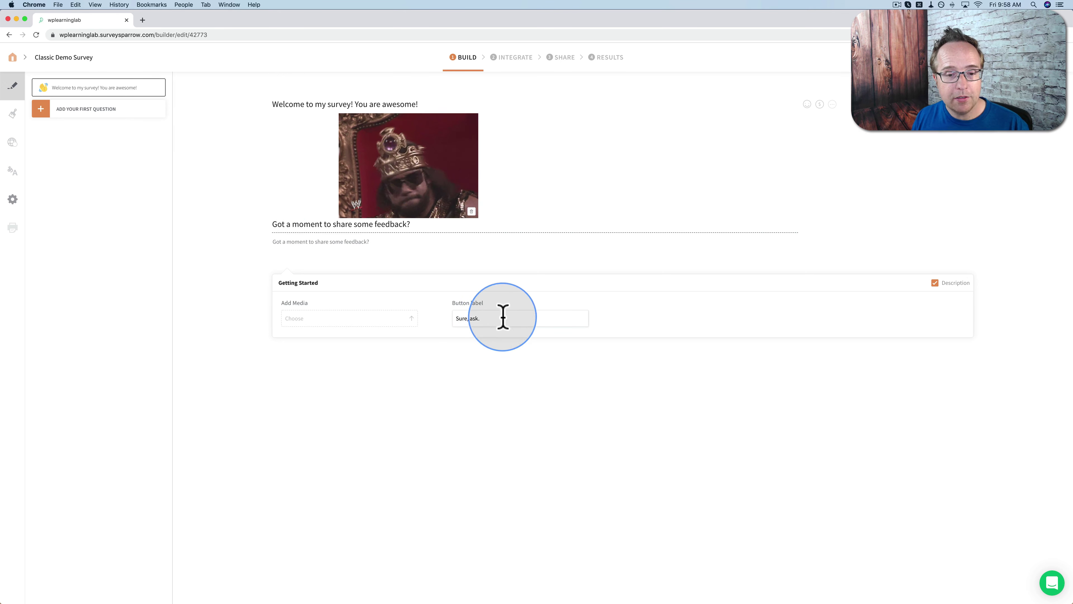
Set the welcome page's button label to "Sure thing!".
click(490, 323)
drag(490, 323, 453, 319)
text(Su)
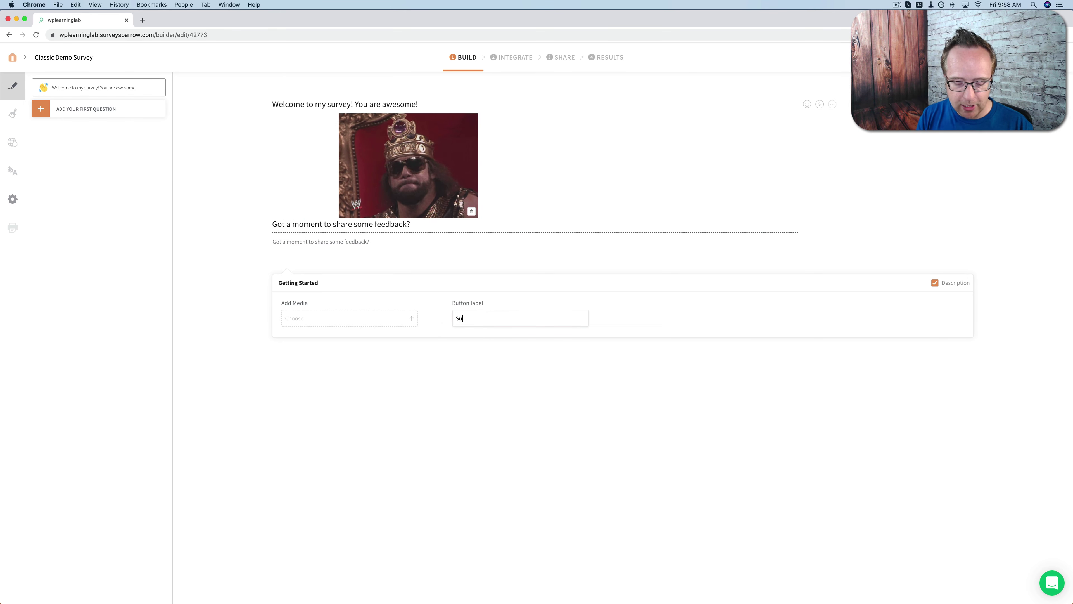
click(624, 448)
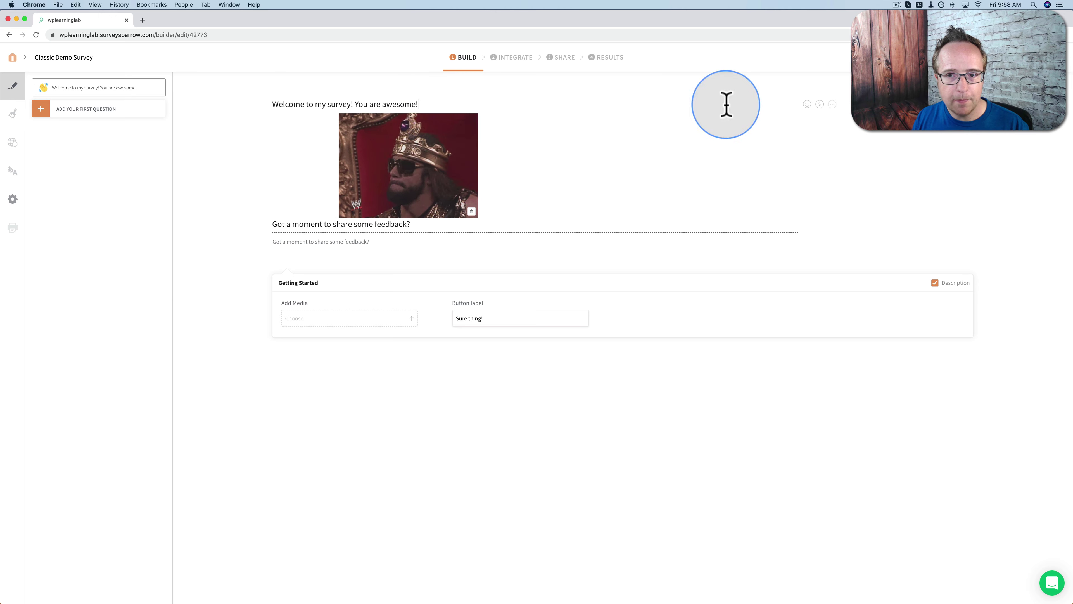
Add a thumbs-up emoji after "Welcome to my survey! You are awesome!" in the welcome page heading.
click(807, 104)
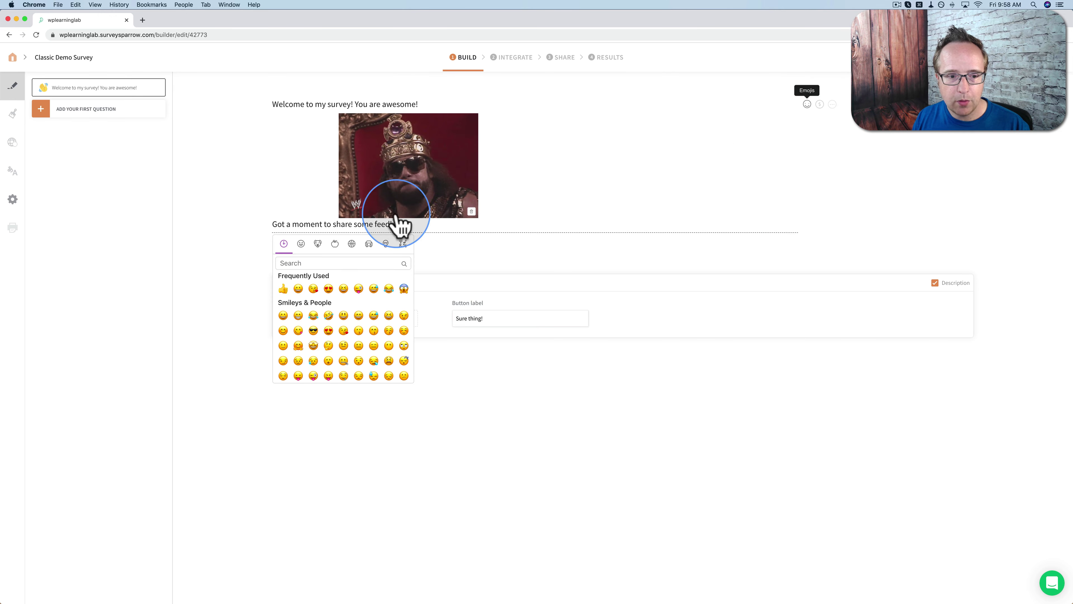
click(283, 288)
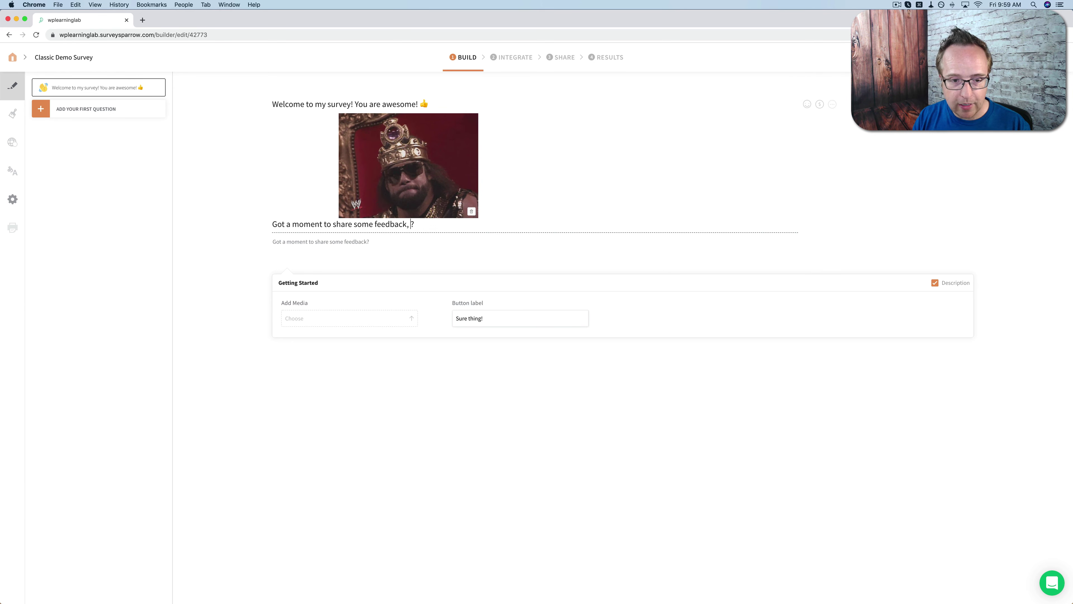
click(819, 105)
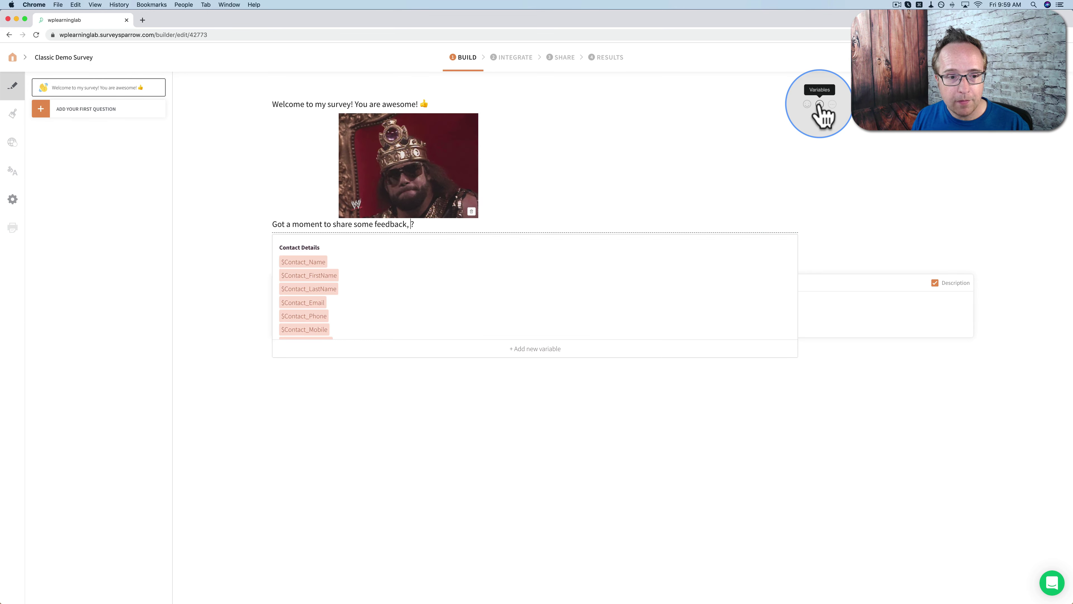
click(311, 263)
key(BackSpace)
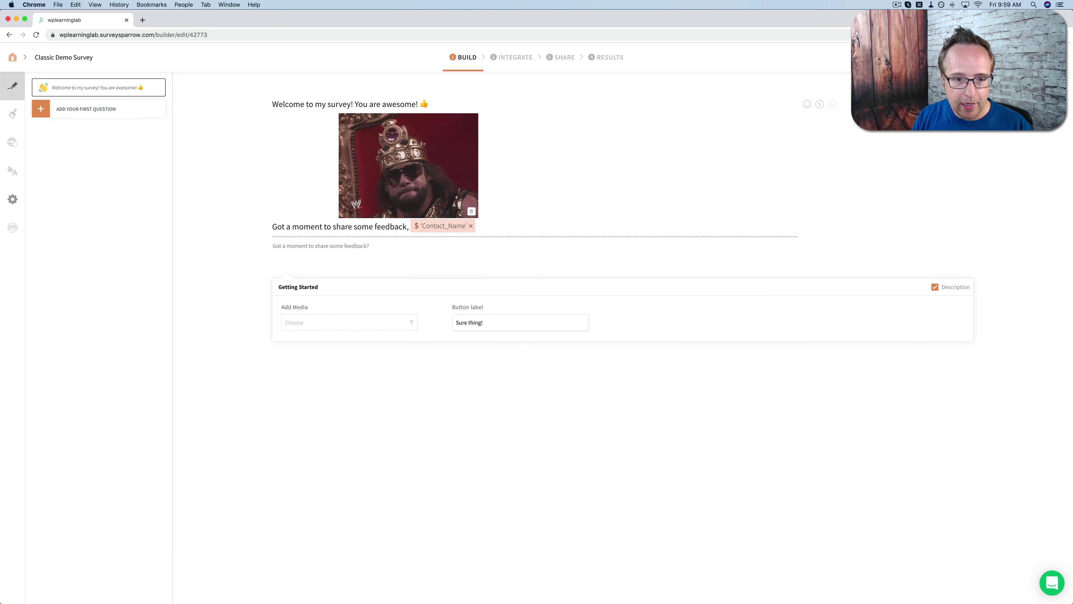
click(470, 226)
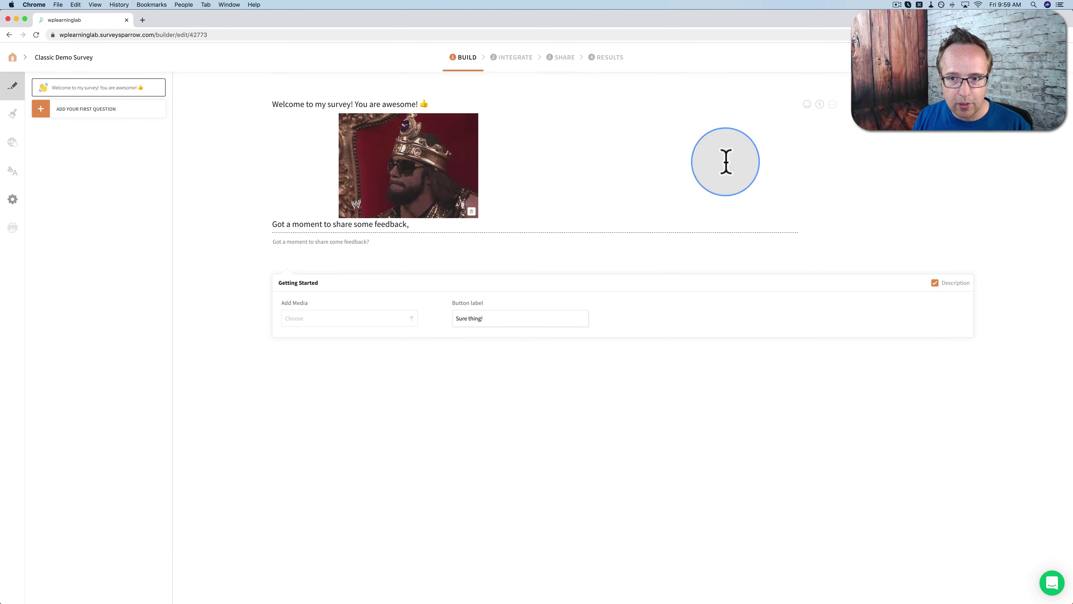
Insert the Contact_FirstName variable after "Got a moment to share some feedback," and end the line with a question mark.
click(819, 105)
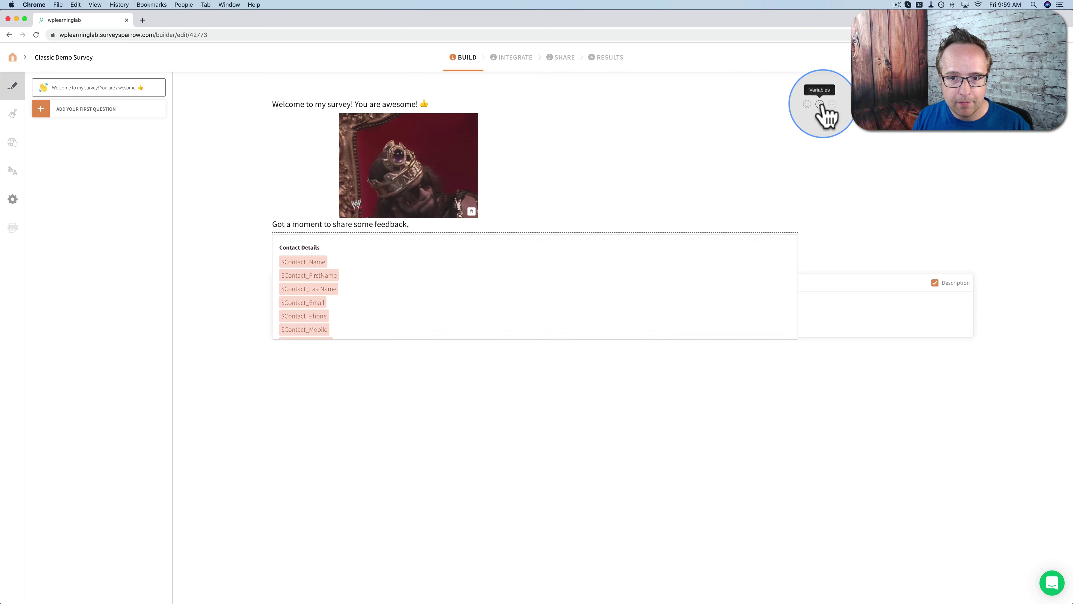
click(314, 275)
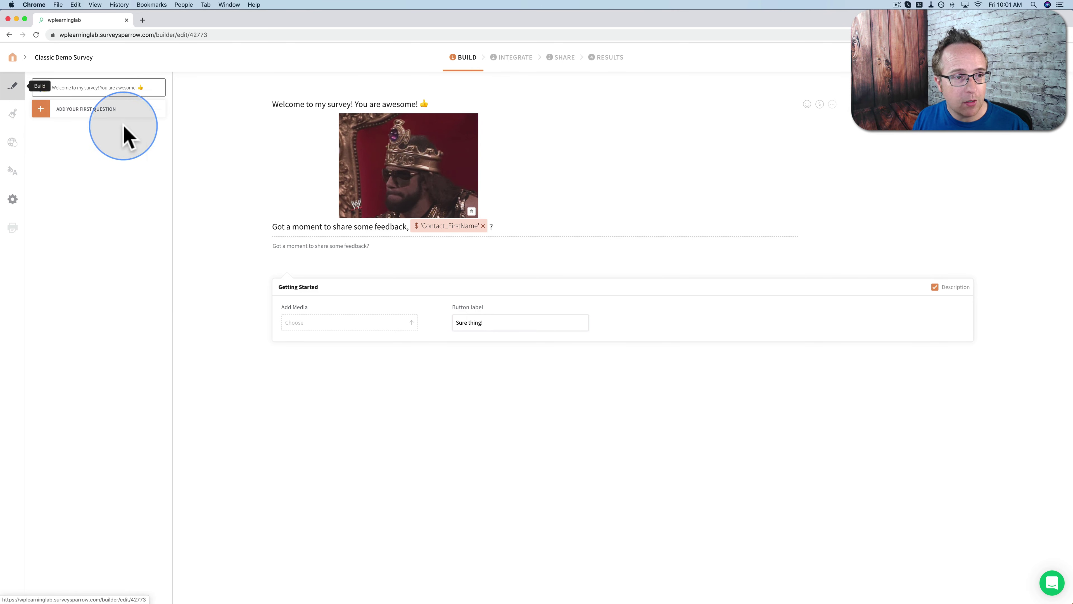
Look through the question types available for the first question and return to the welcome page.
click(55, 110)
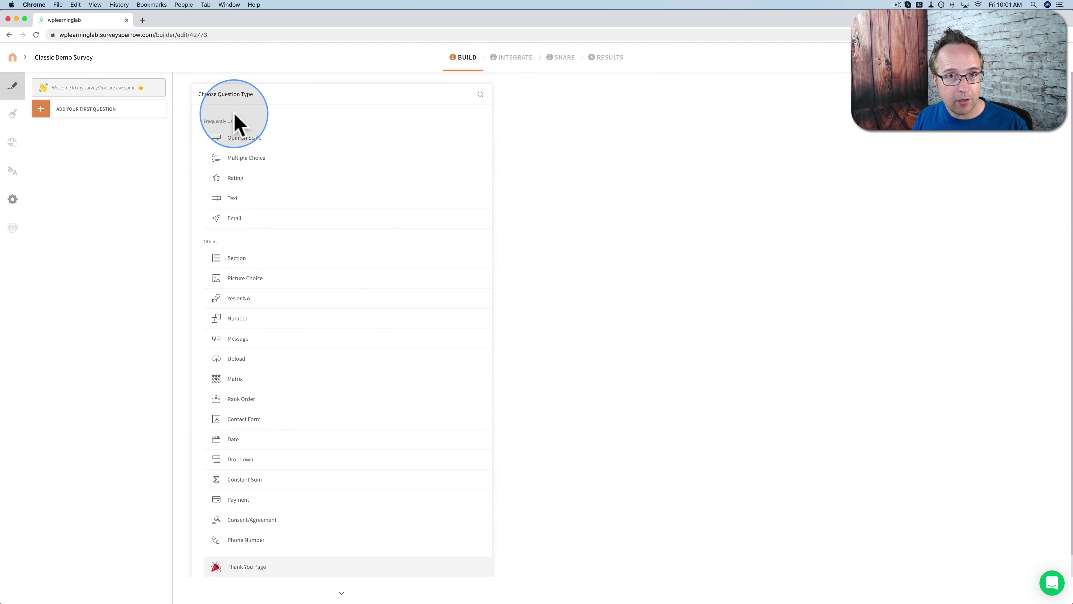
click(104, 89)
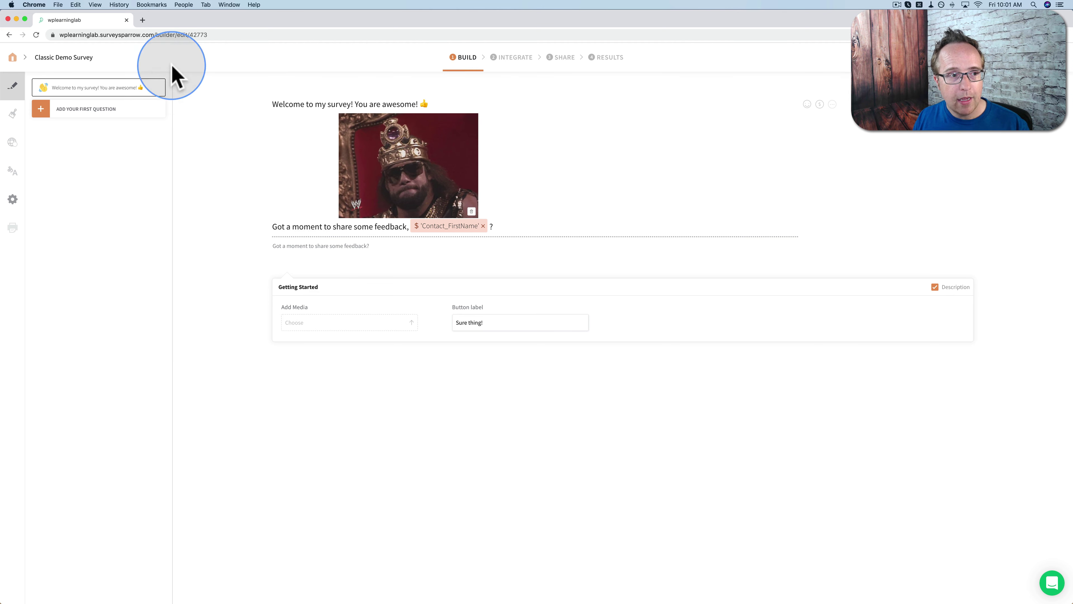
Leave the survey for the account's contacts and review which file formats and services contacts can be imported from.
click(13, 58)
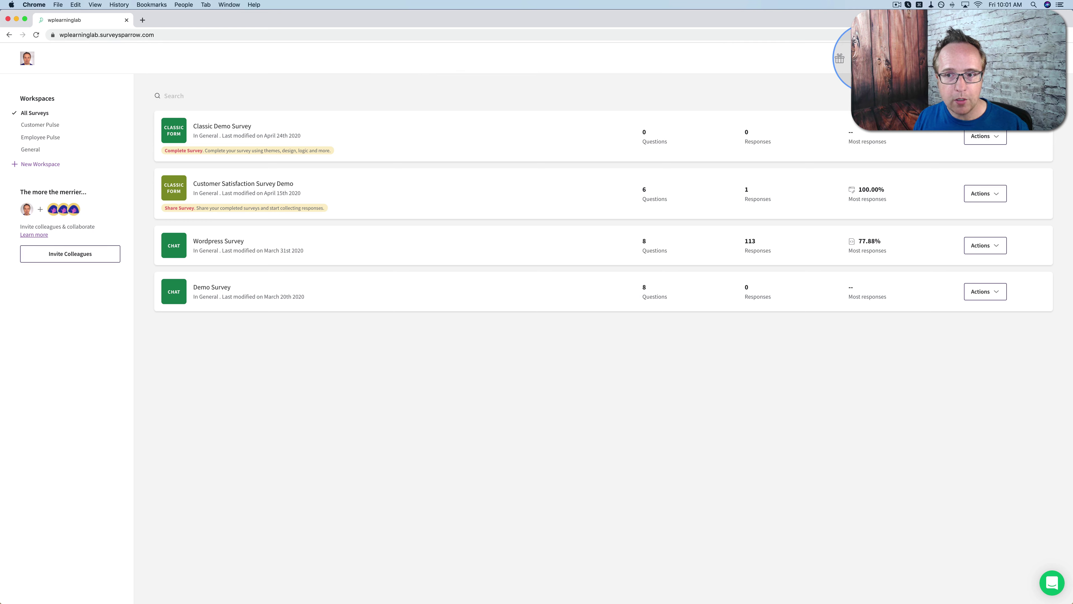
click(867, 58)
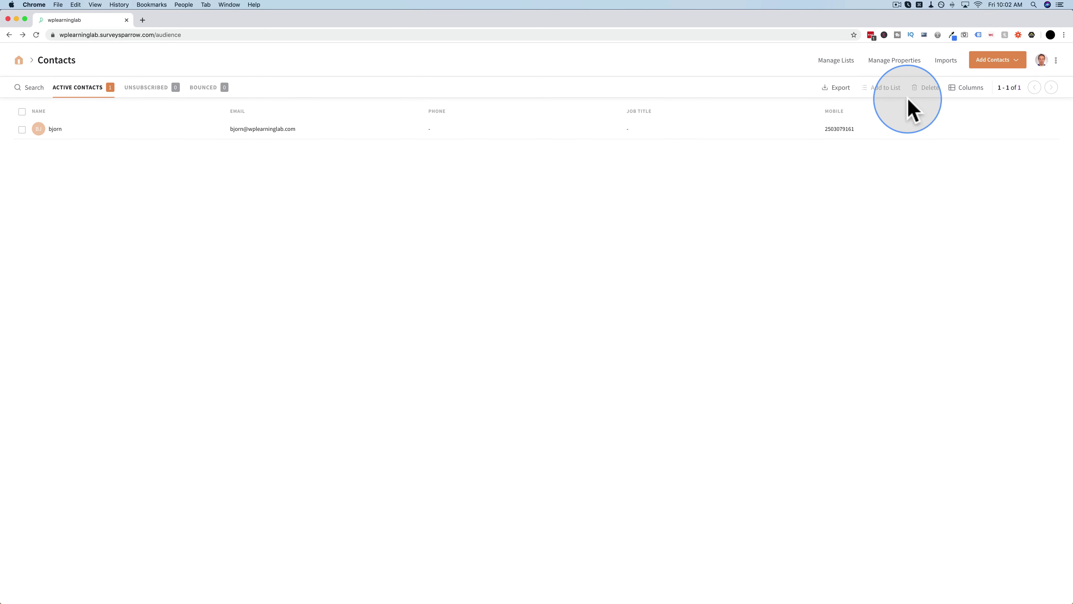
click(945, 63)
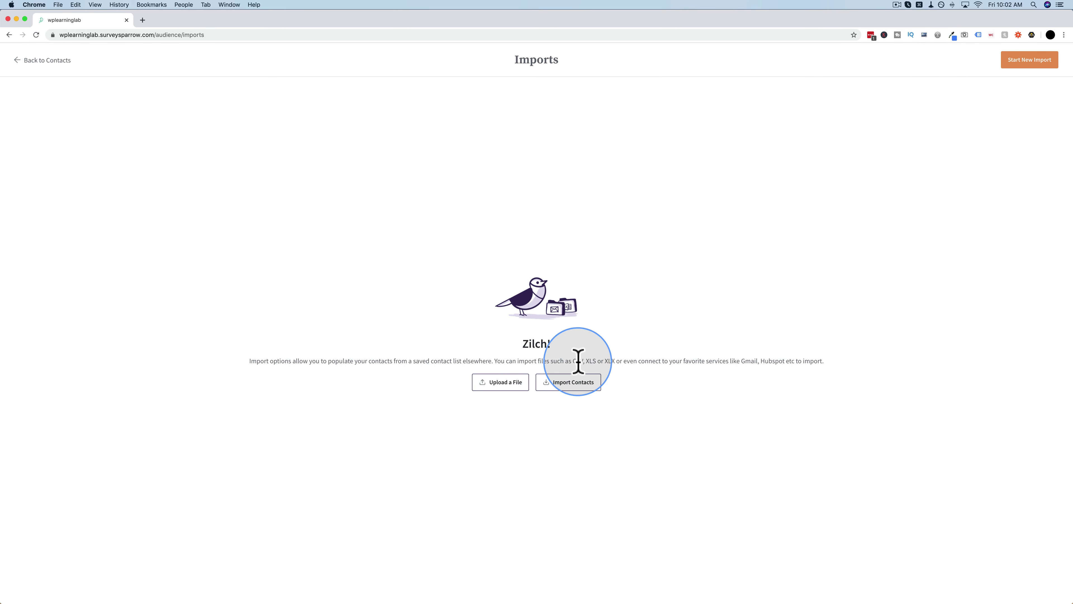
drag(576, 360, 616, 360)
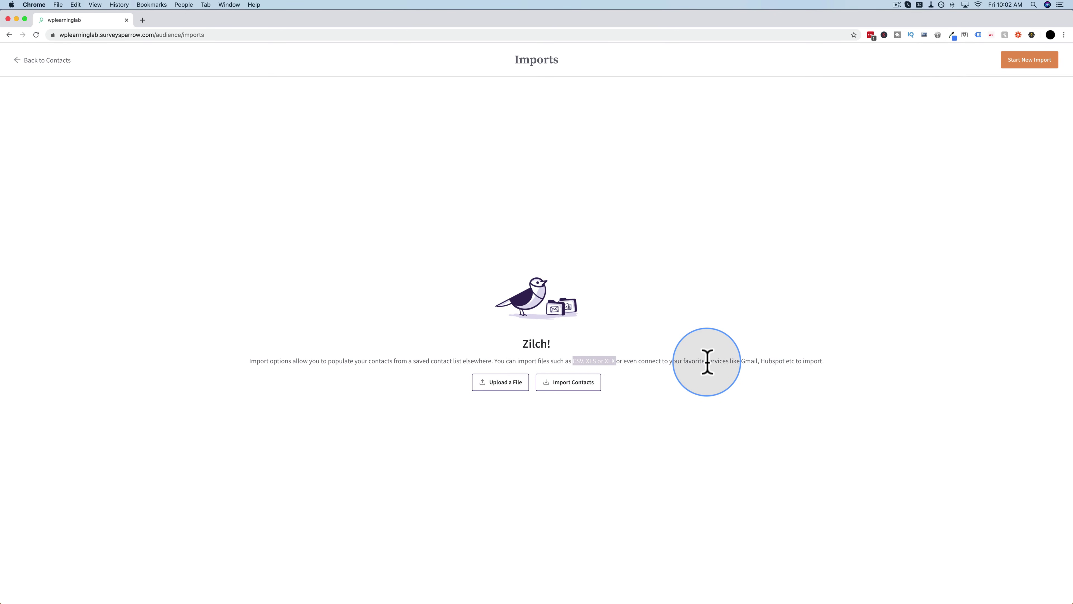
drag(742, 361, 795, 361)
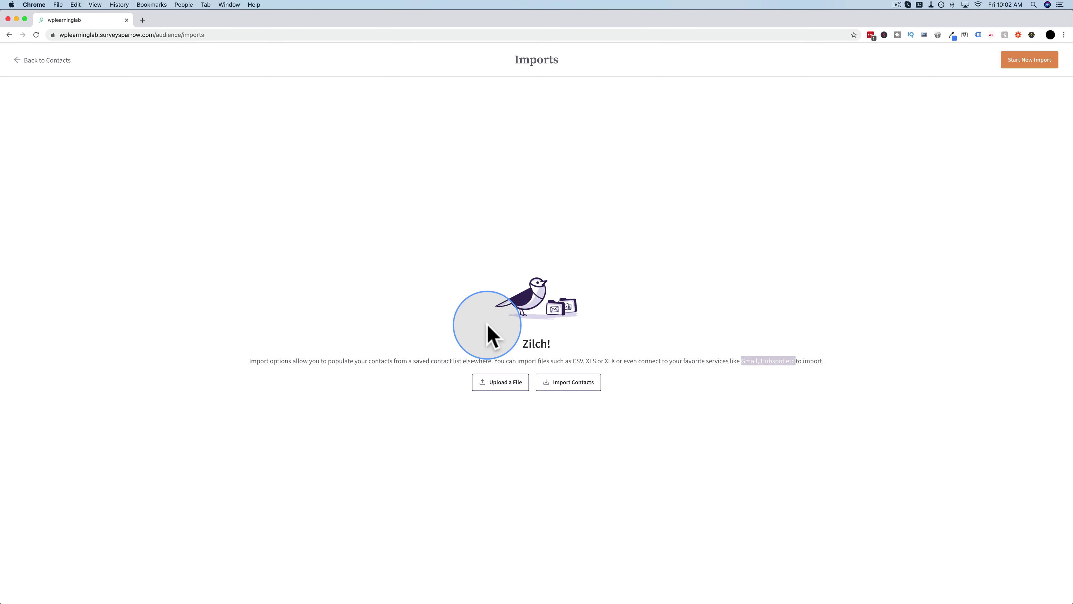
click(19, 60)
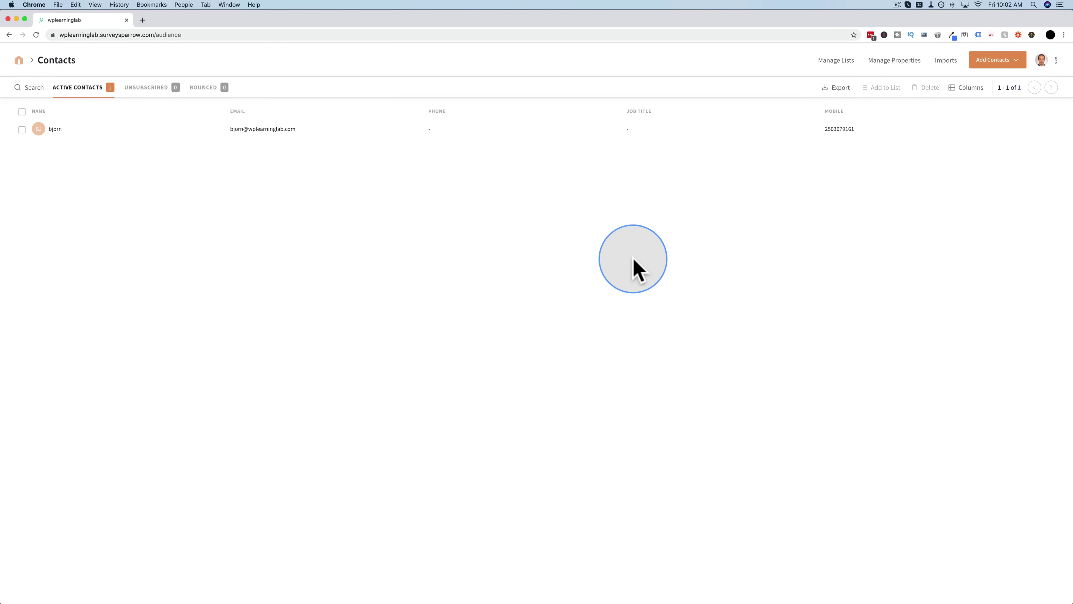
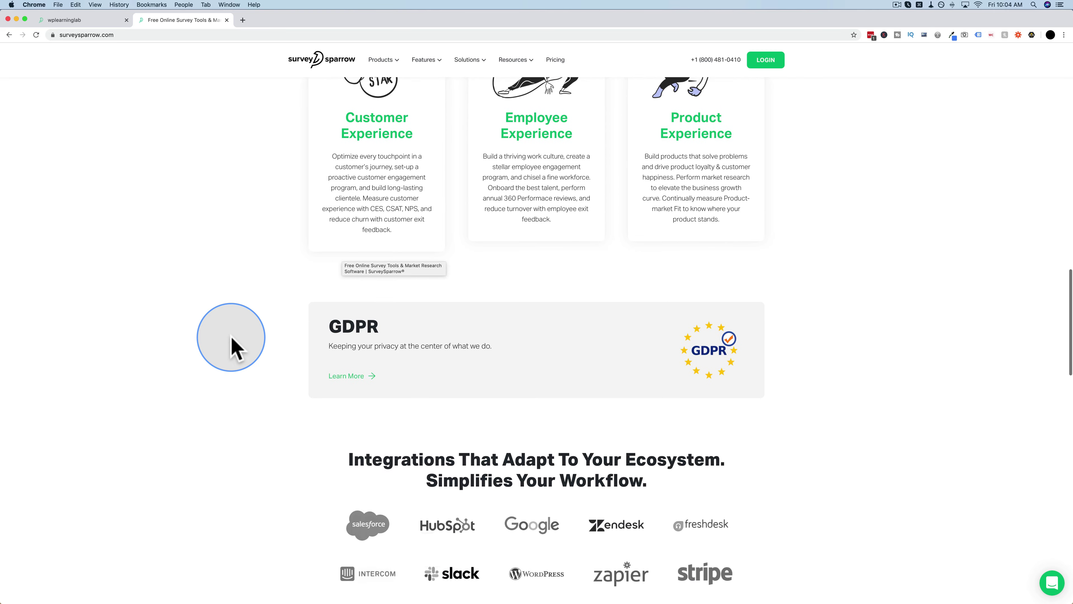
Browse the SurveySparrow website and read through its GDPR Commitment page.
scroll(283, 371, down, 15)
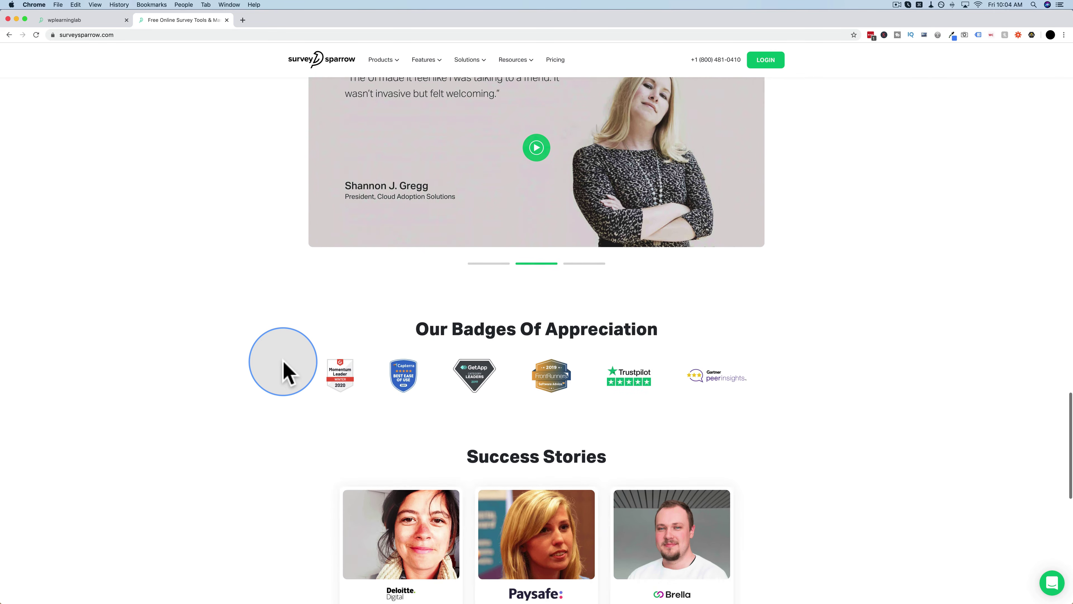
scroll(283, 372, up, 20)
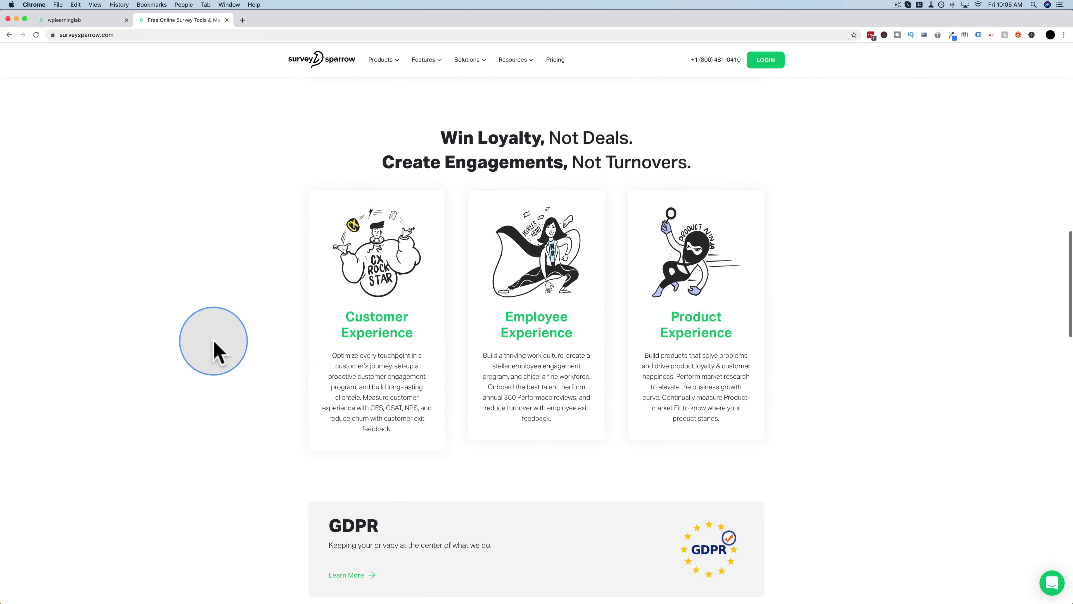
scroll(214, 352, down, 6)
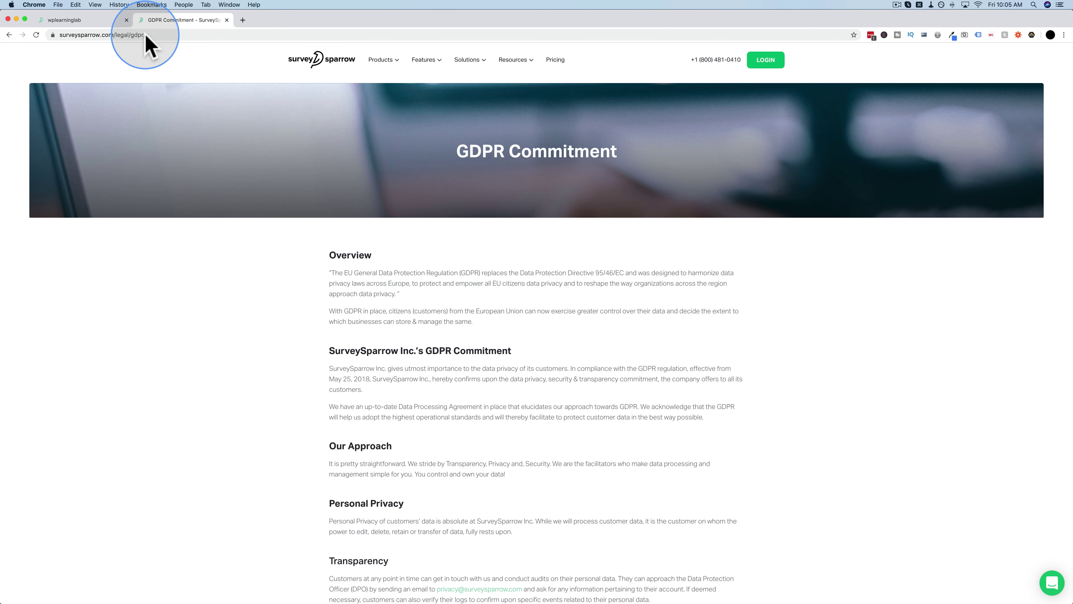
scroll(185, 402, down, 10)
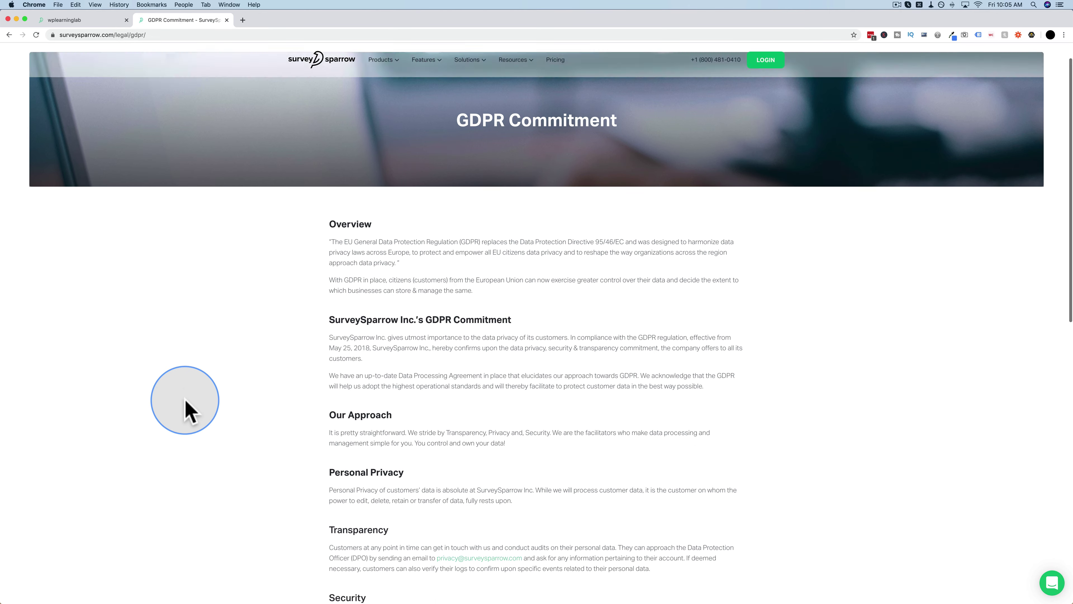
scroll(186, 401, up, 10)
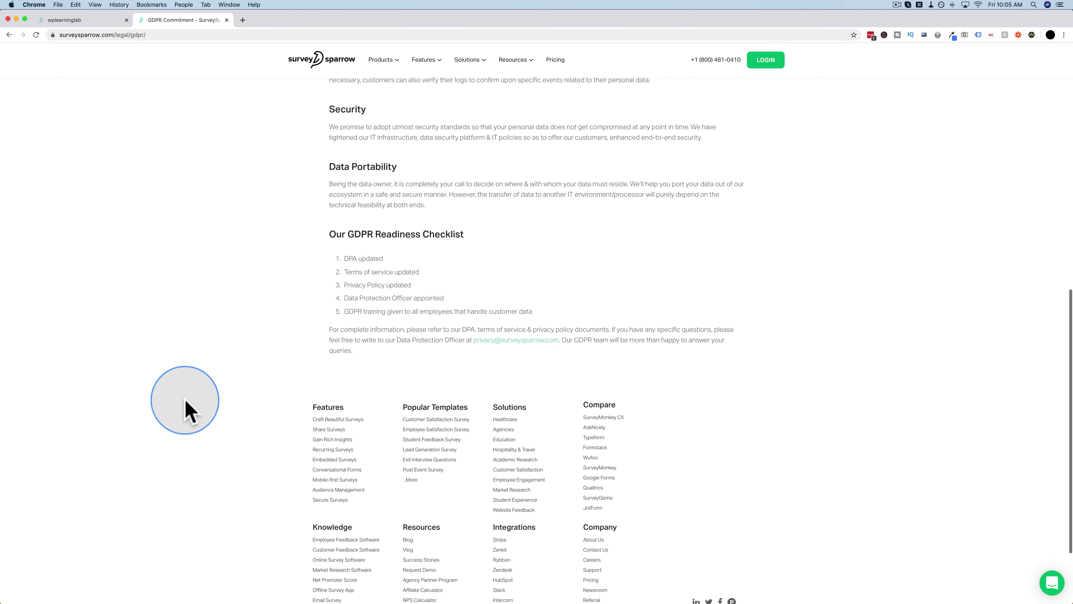
scroll(186, 402, up, 1)
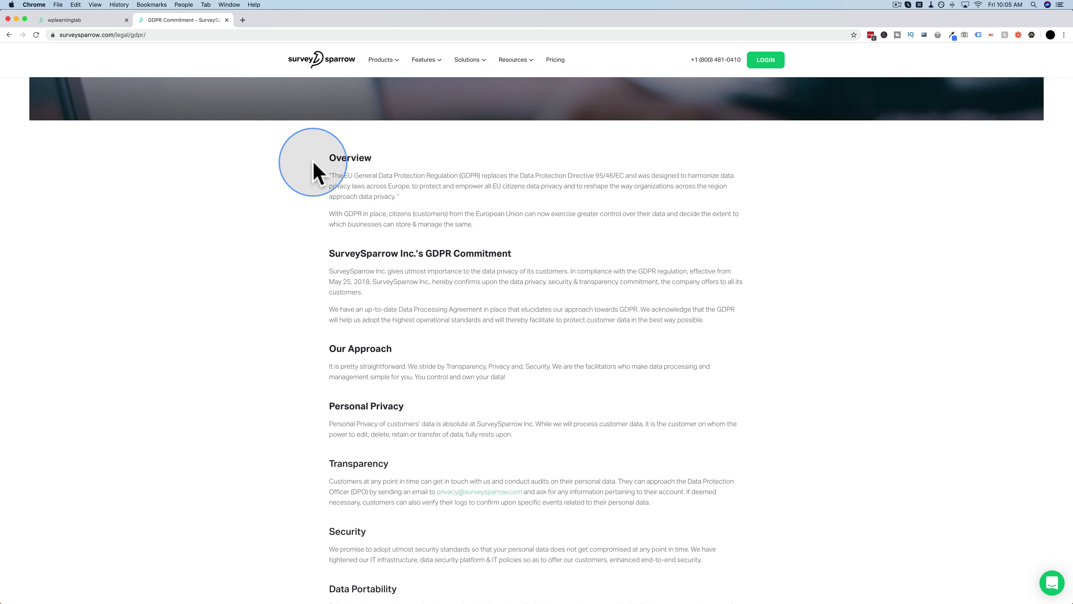
Return to the account's contacts and check the list choices and bulk actions offered for the selected contact, without applying any.
click(82, 20)
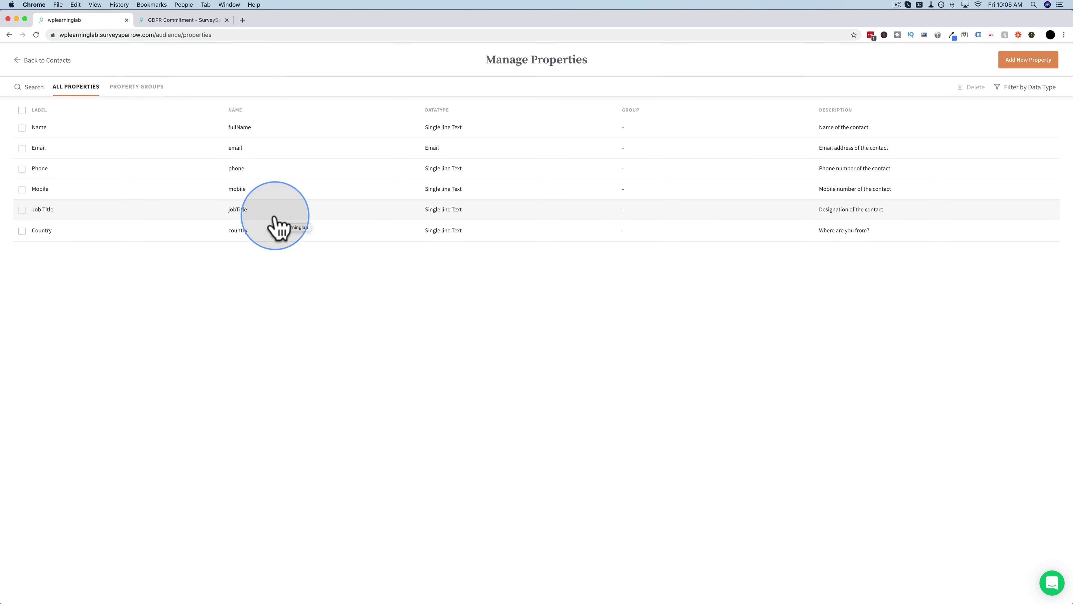
click(19, 61)
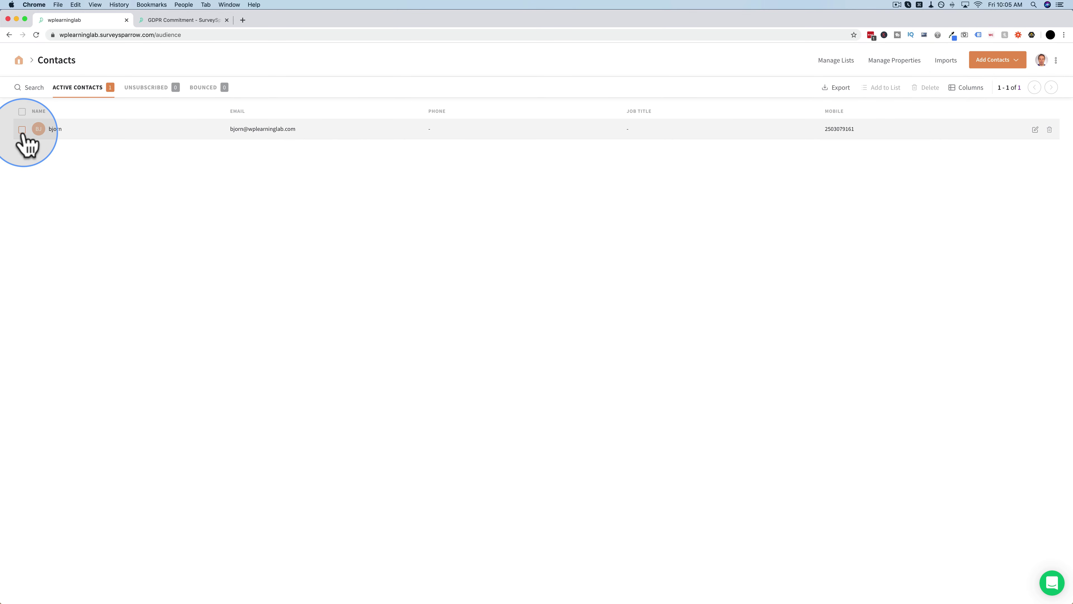
click(884, 87)
click(460, 324)
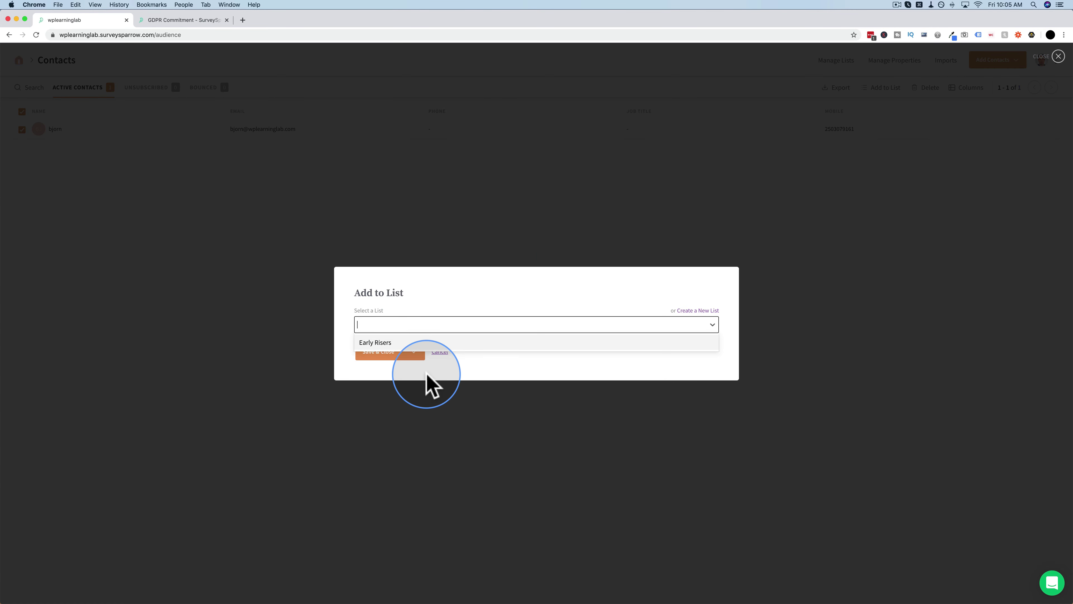
click(439, 352)
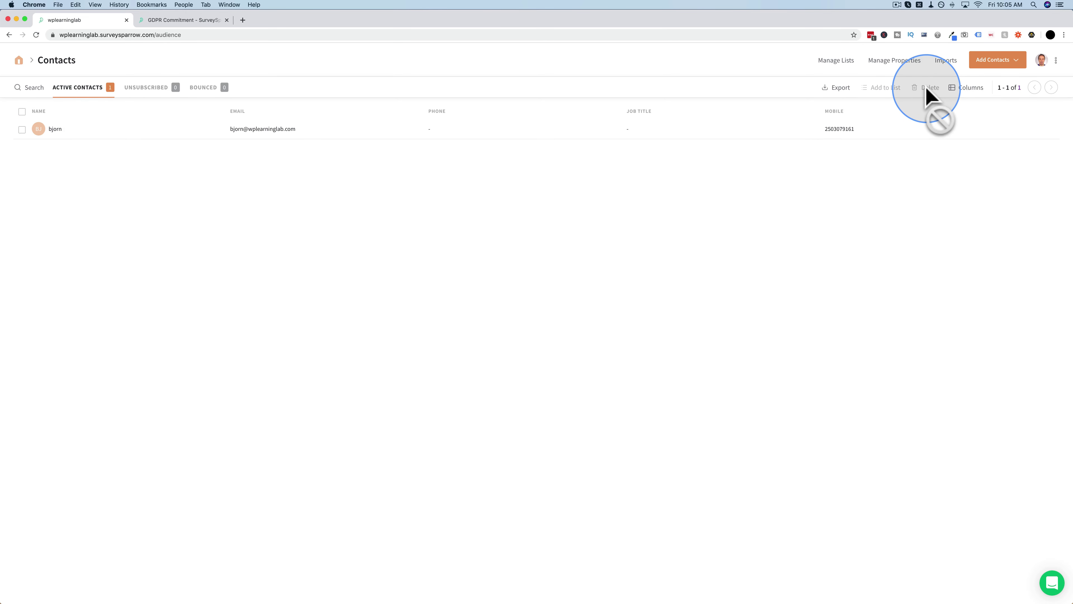
click(22, 129)
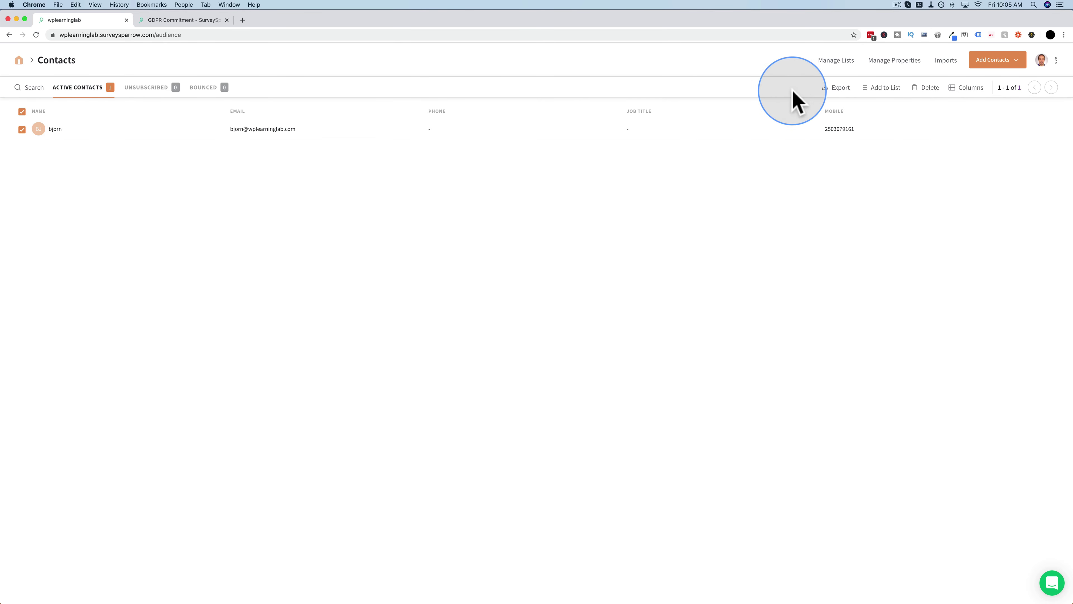
click(21, 129)
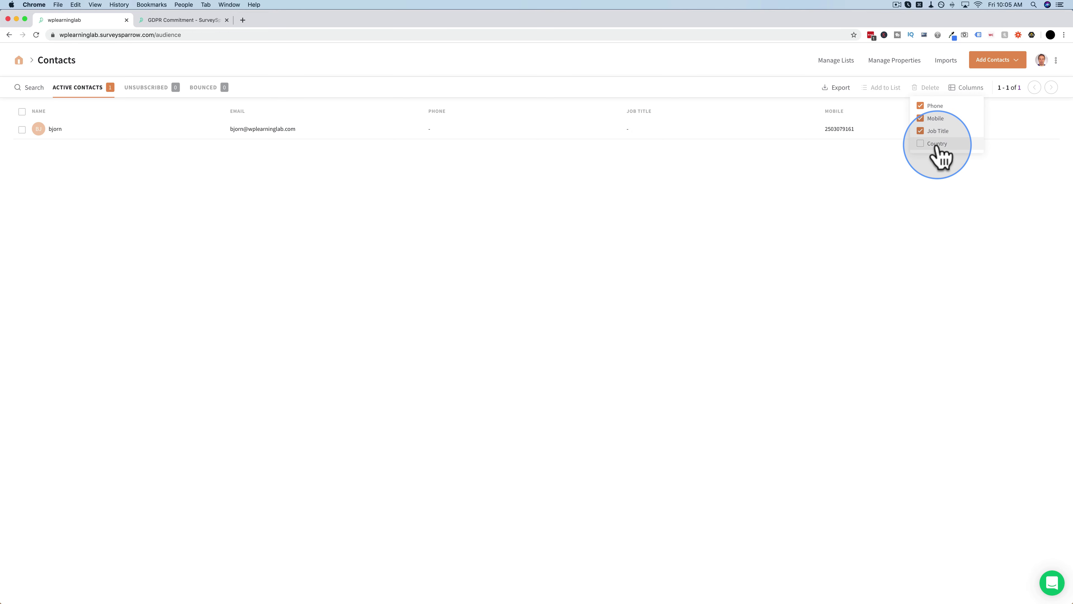
Review the contact property definitions and the existing contact's details and list assignment without saving changes.
click(902, 62)
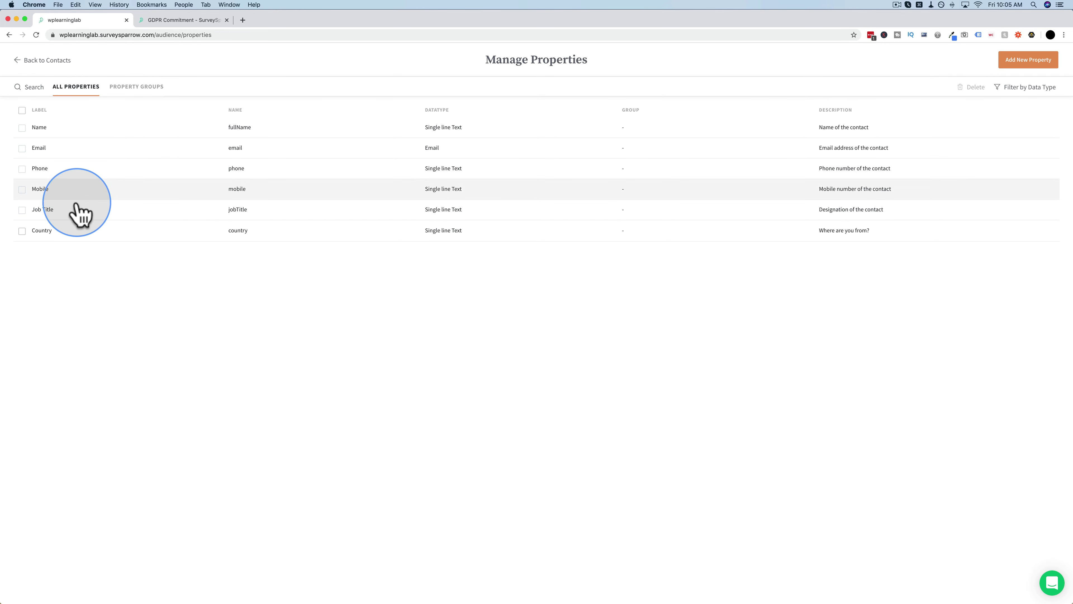
click(30, 61)
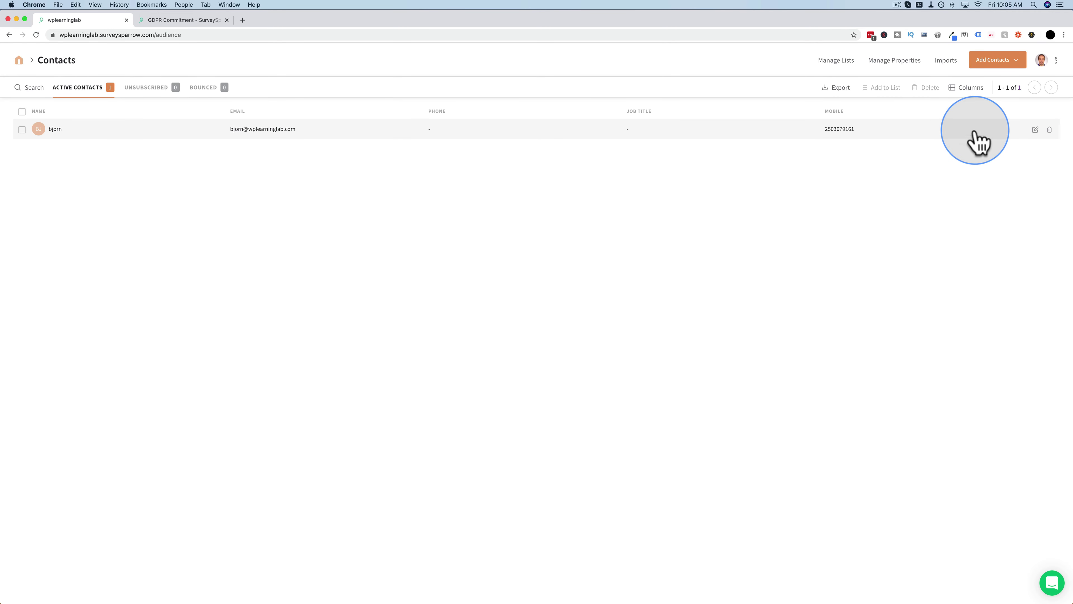
click(1035, 129)
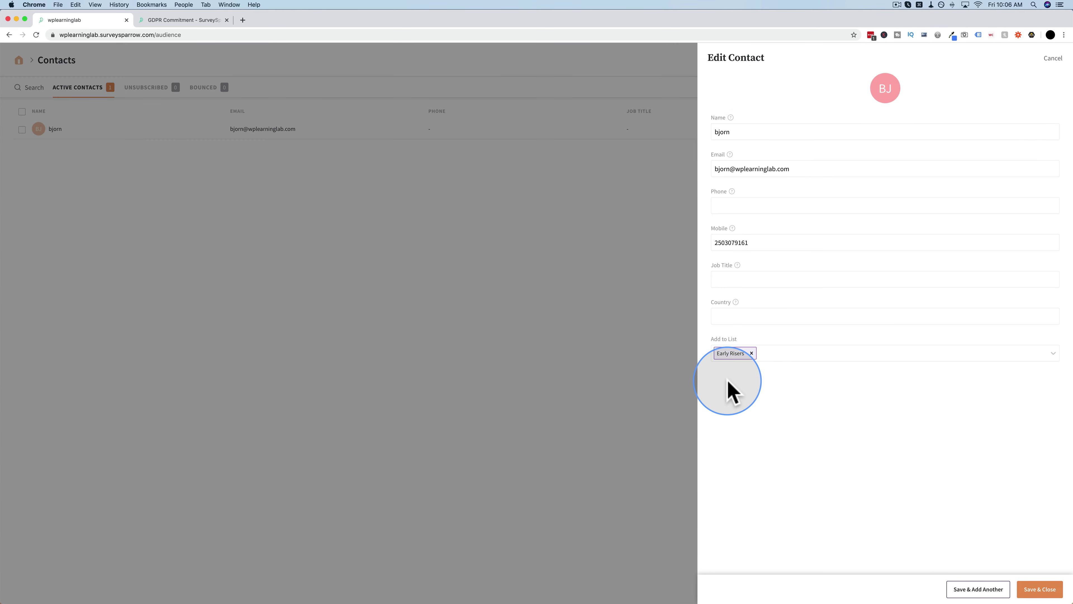
click(642, 336)
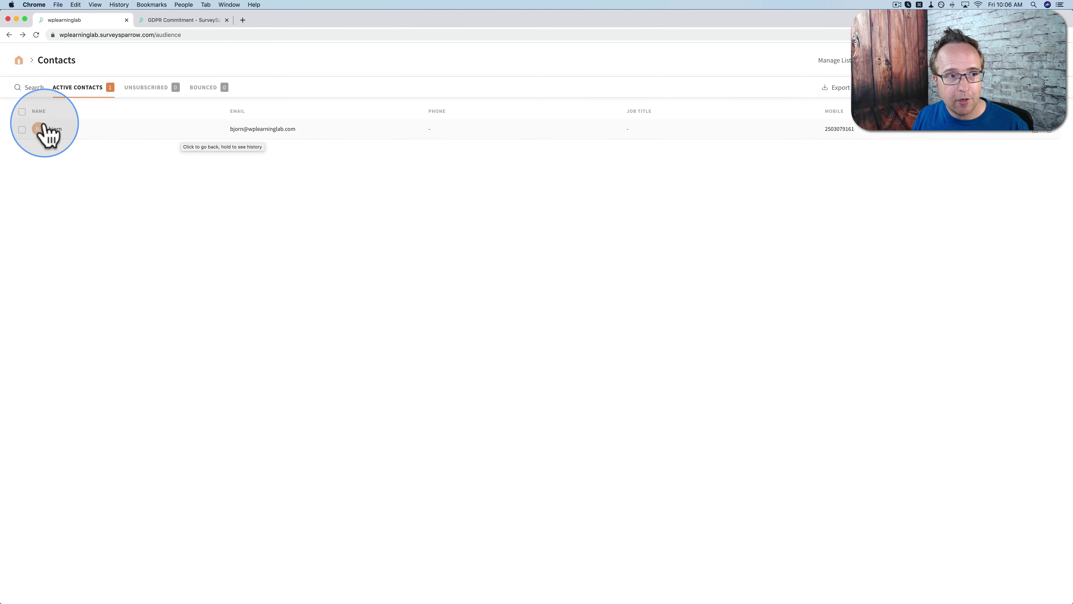
Reopen Classic Demo Survey, remove the first-name variable and comma from the welcome description, and check the available contact variables without inserting one.
click(19, 60)
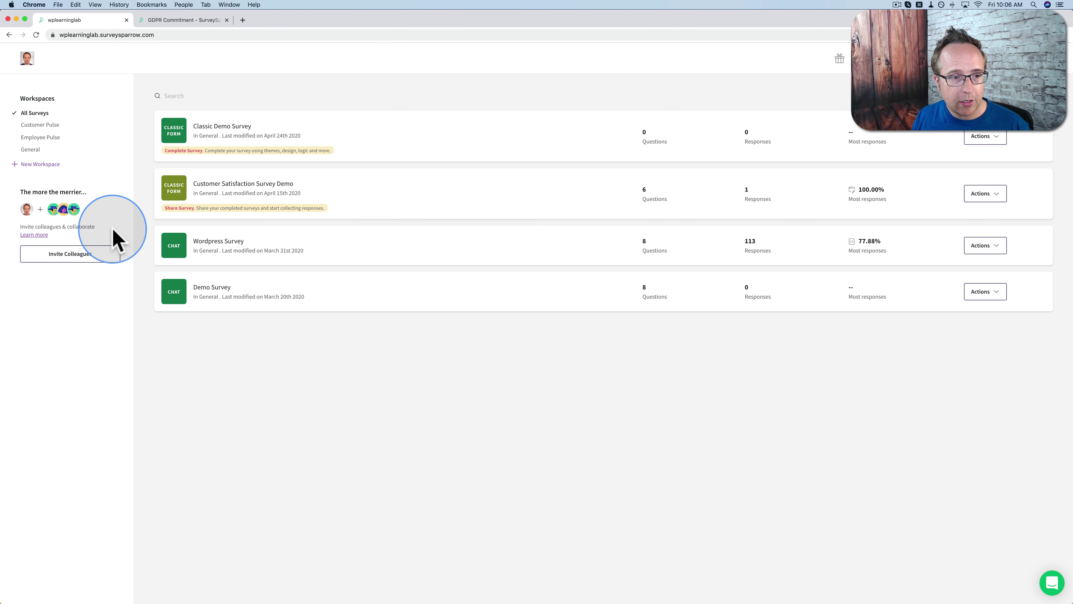
click(256, 136)
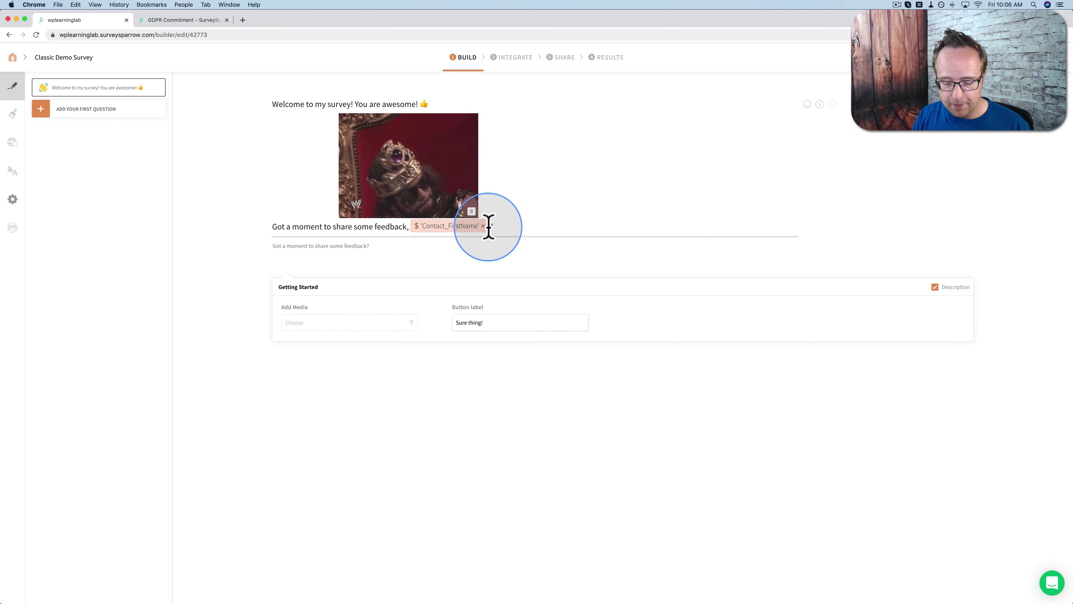
key(BackSpace)
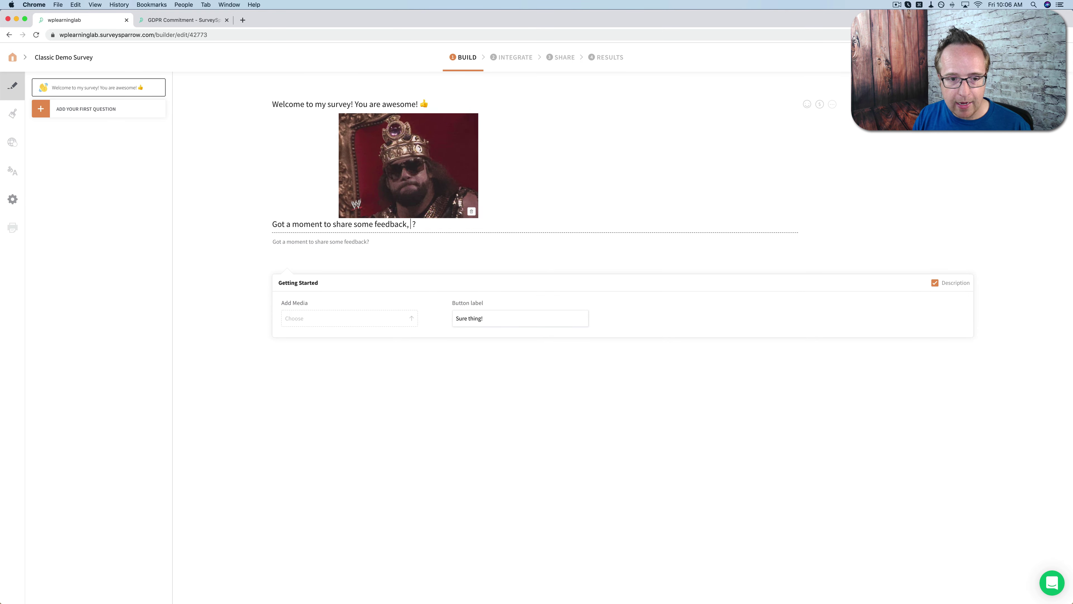
click(820, 103)
scroll(341, 281, down, 1)
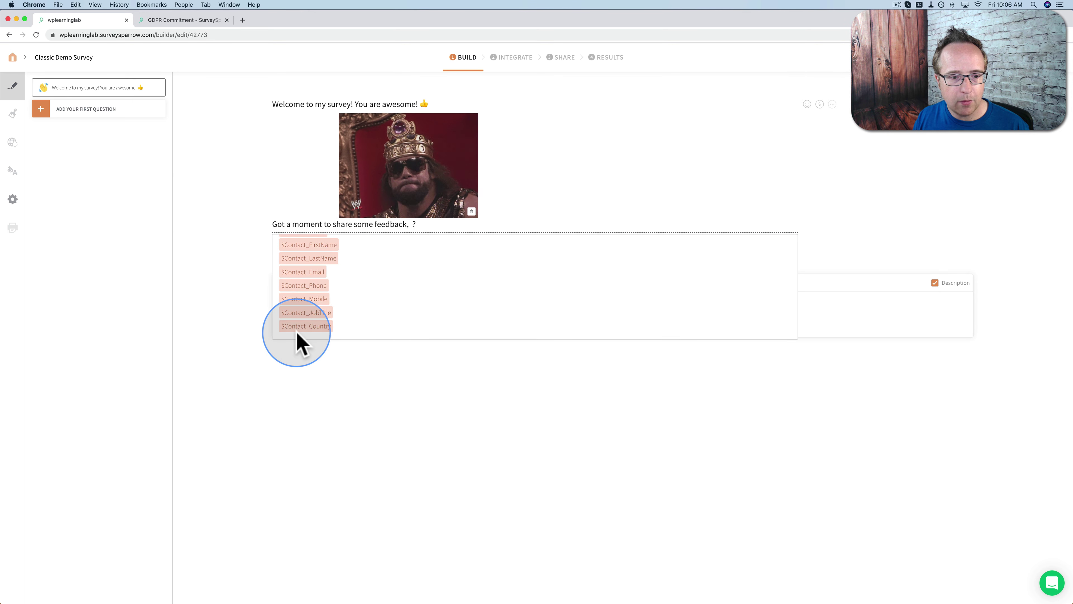
scroll(300, 338, up, 2)
scroll(299, 271, down, 2)
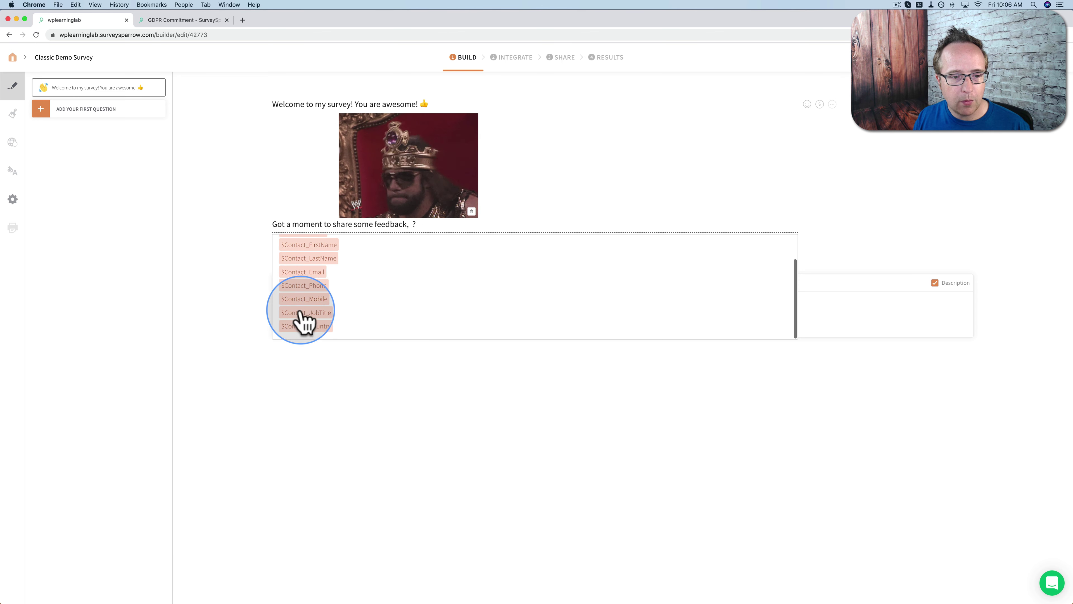
click(409, 239)
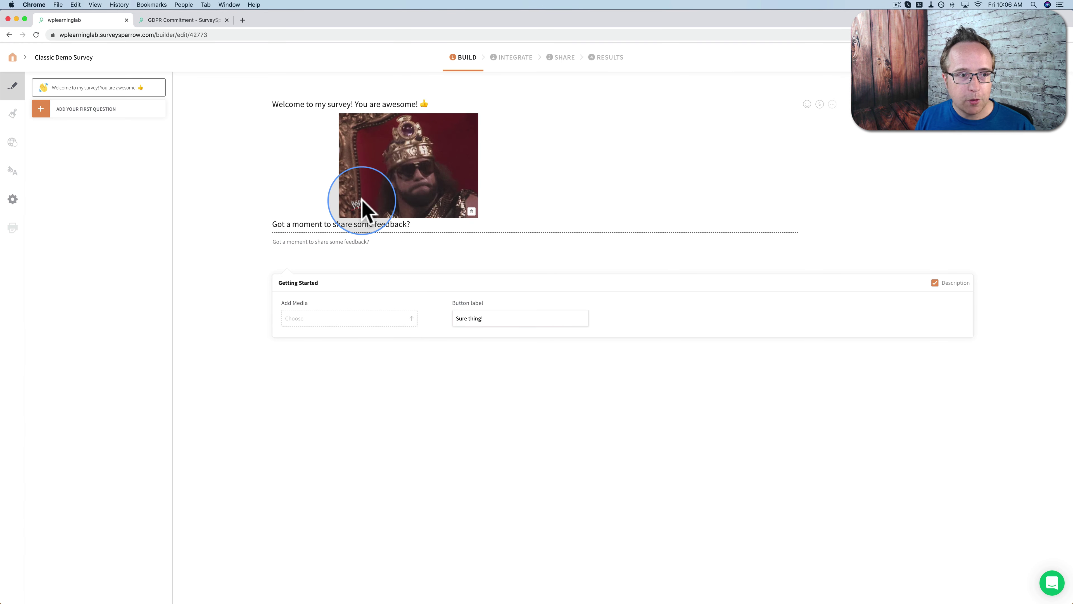
Add an Opinion Scale as the first question and delete it again.
click(74, 109)
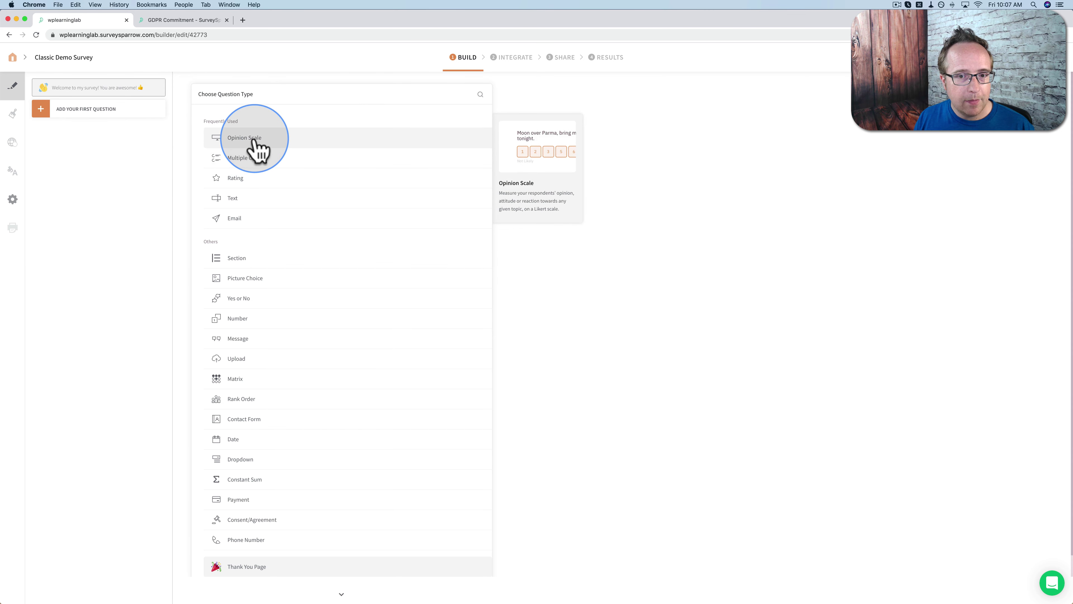
click(259, 146)
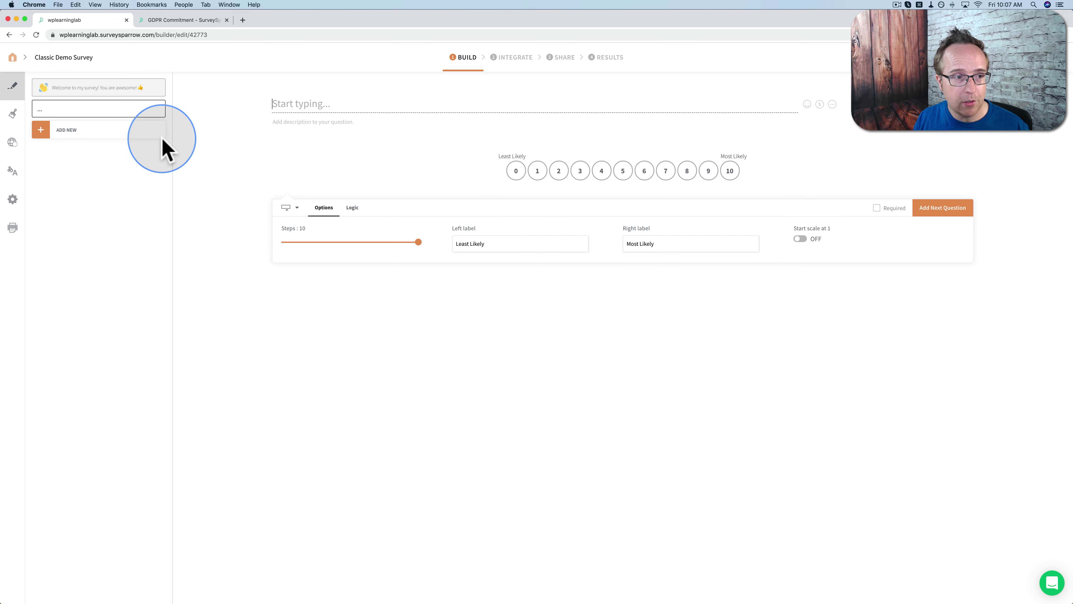
mouse_move(155, 119)
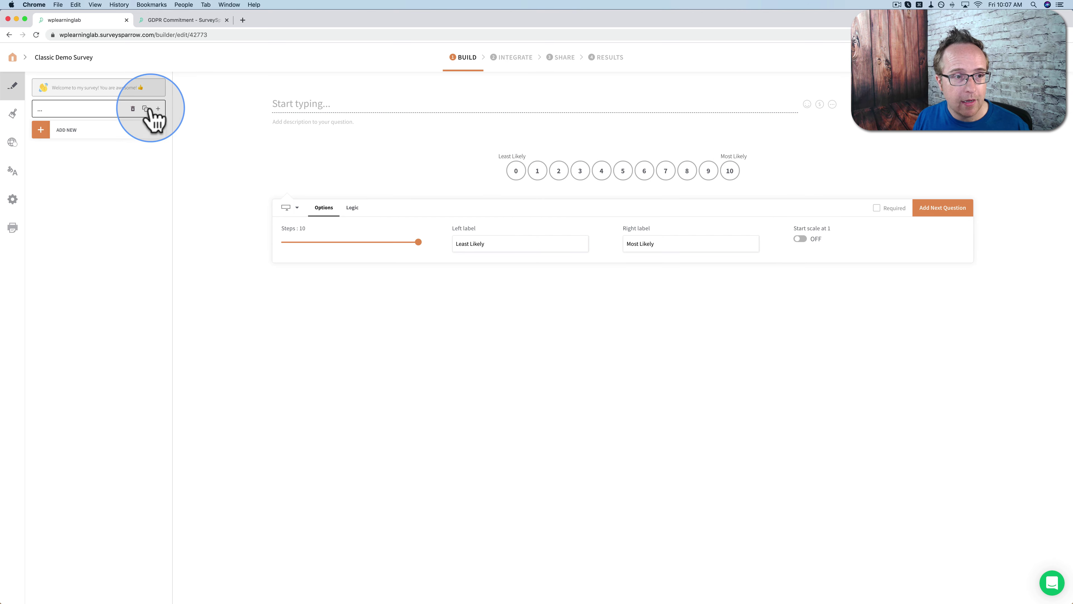
click(133, 109)
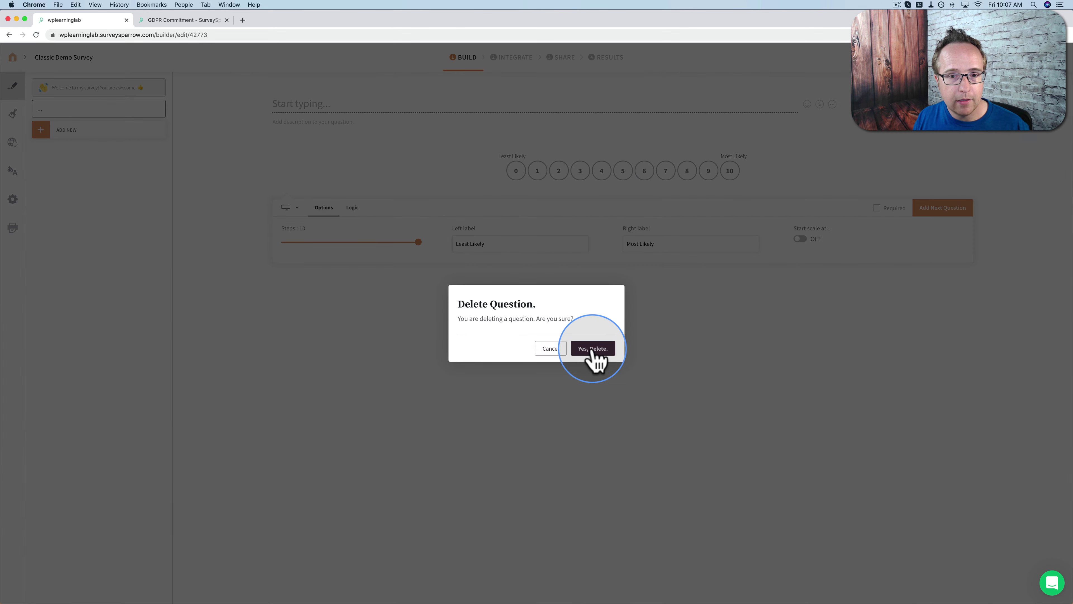
click(592, 349)
Add an Opinion Scale question reading "On a scale of 1 to 10, how real do you think WWE is?".
click(104, 111)
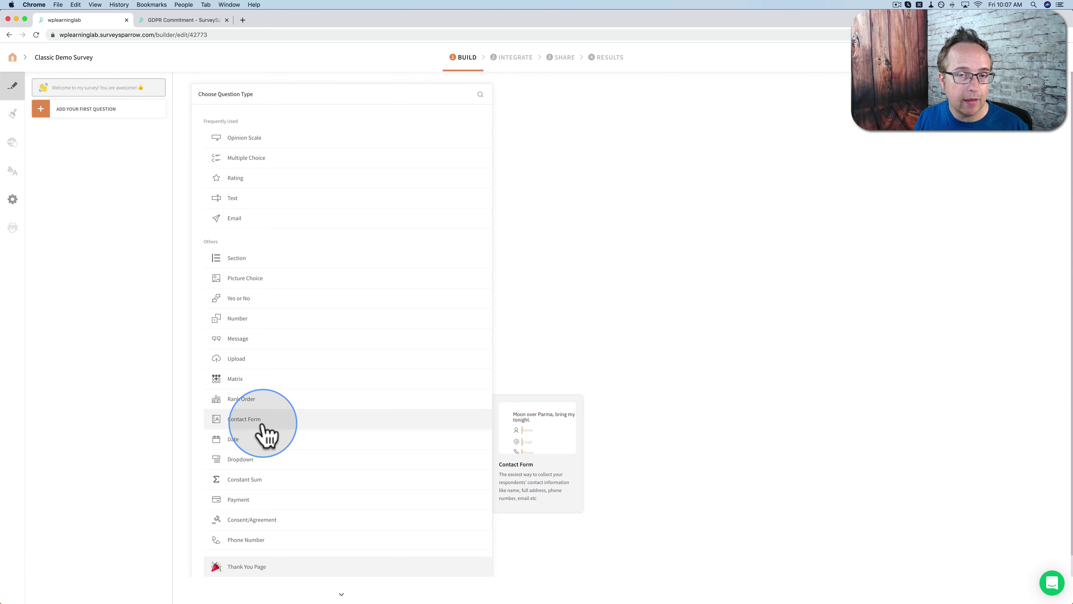
click(255, 140)
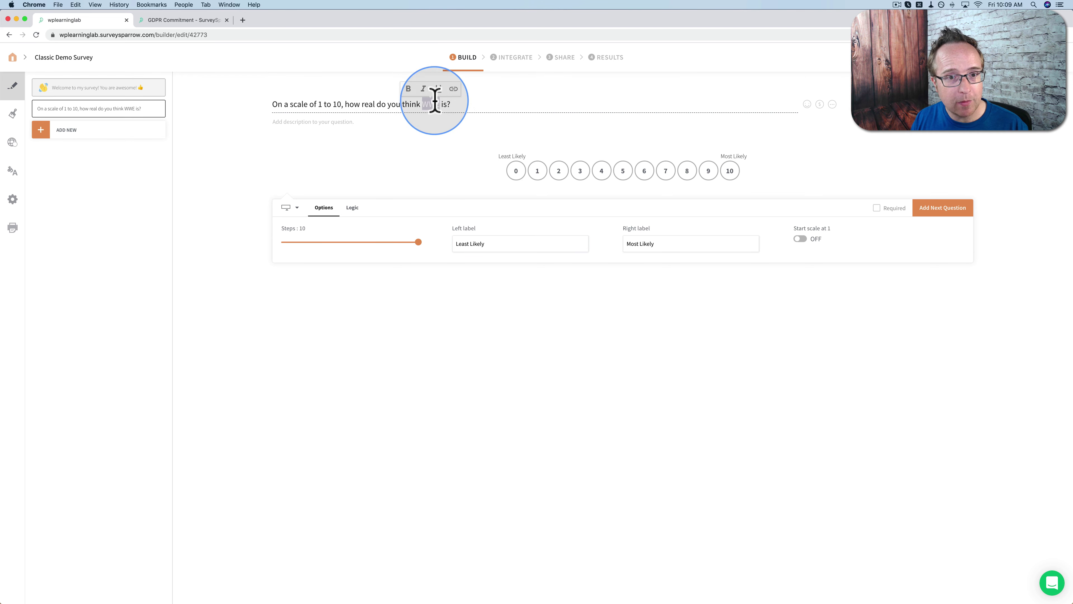
click(457, 105)
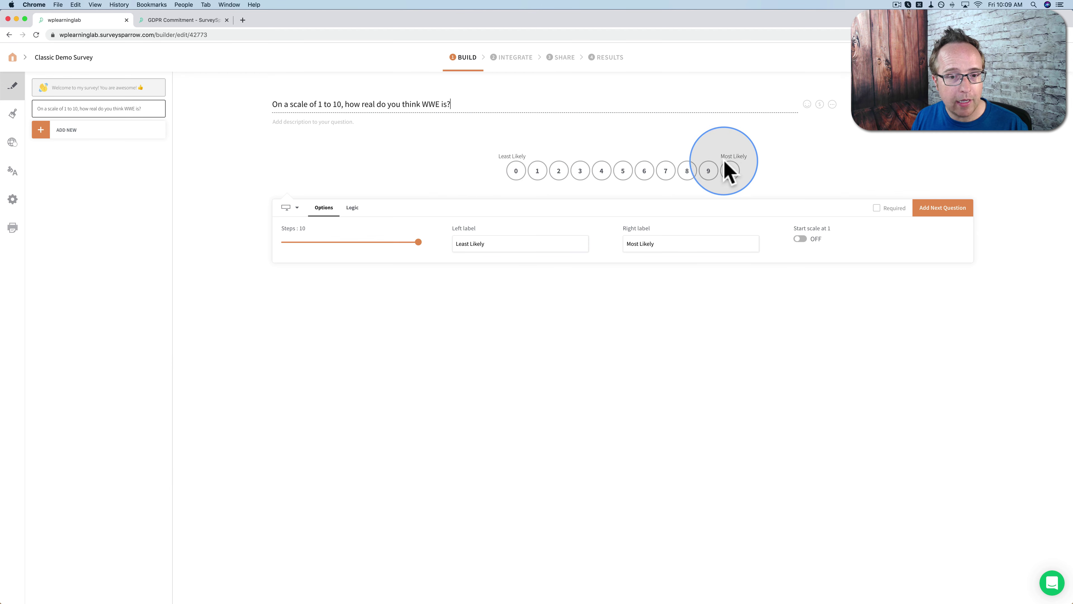
Label the low end of the scale "Not Real At All" and the high end "Really Real".
drag(500, 242, 441, 244)
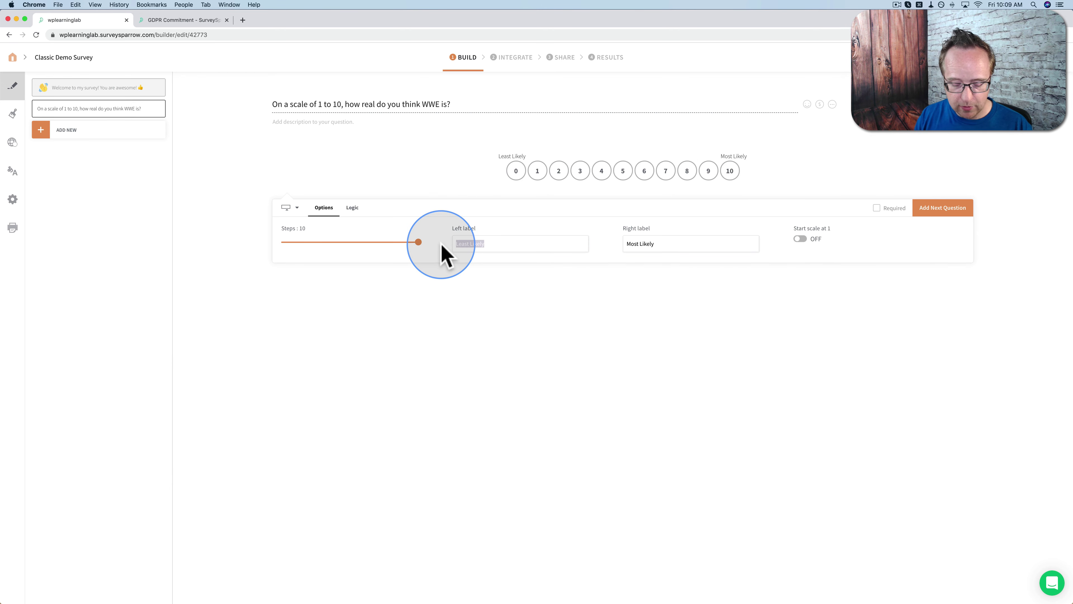
text(Not Real At All)
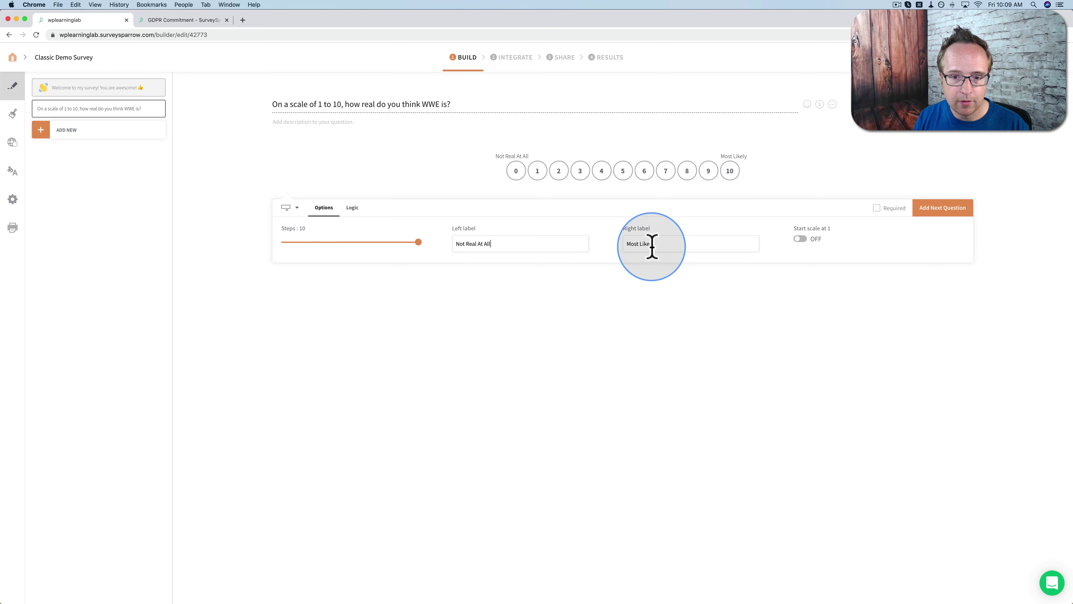
drag(653, 244, 582, 242)
text(Really Real)
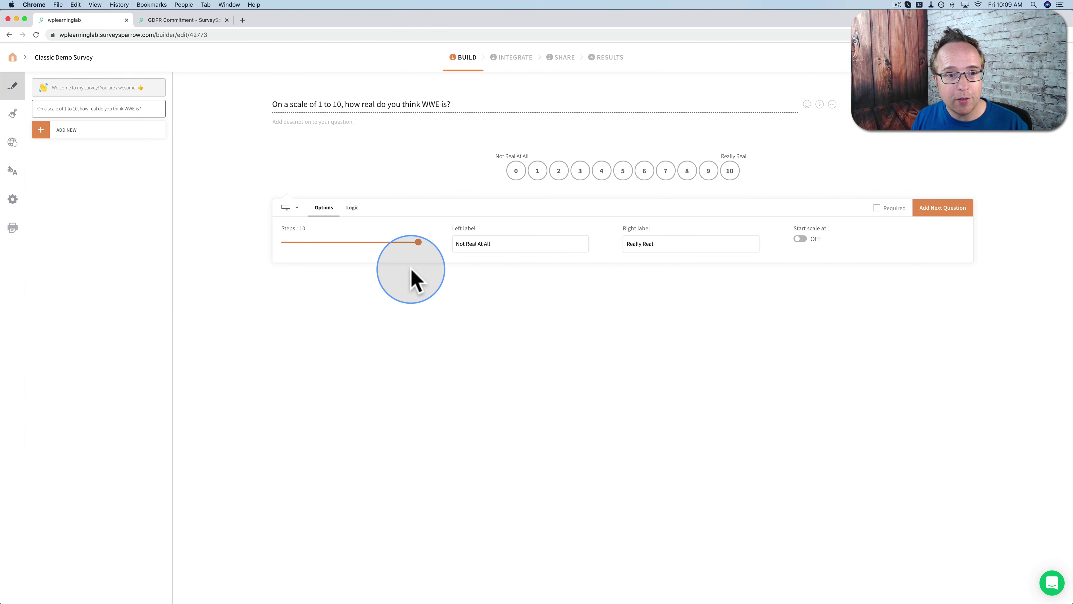
Reduce the scale to 7 steps and reword the question to "On a scale of 0 to 7, how real do you think WWE is?".
drag(419, 243, 366, 244)
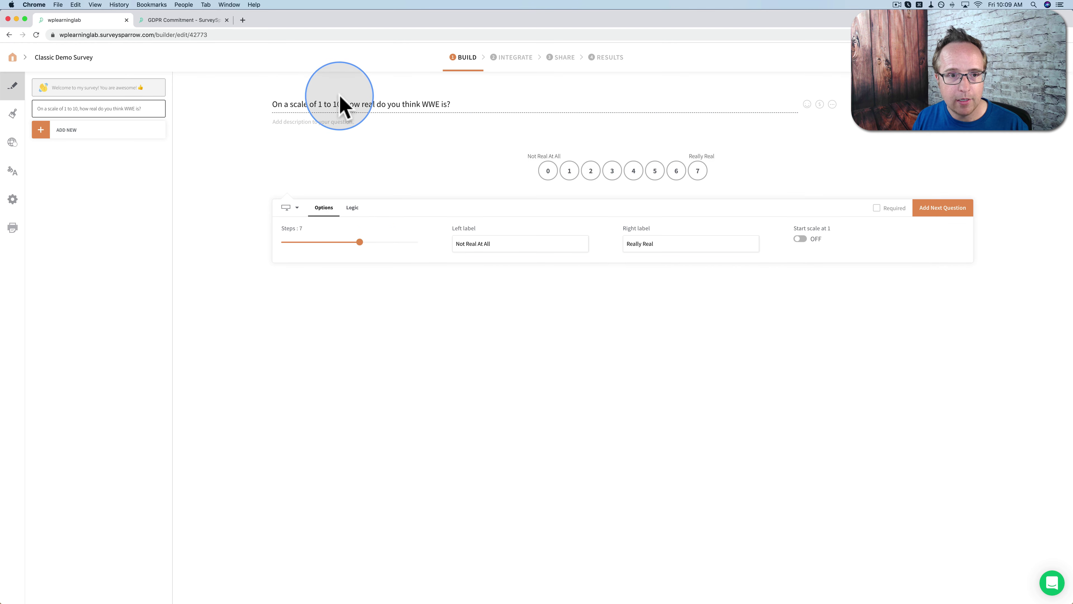
text(7)
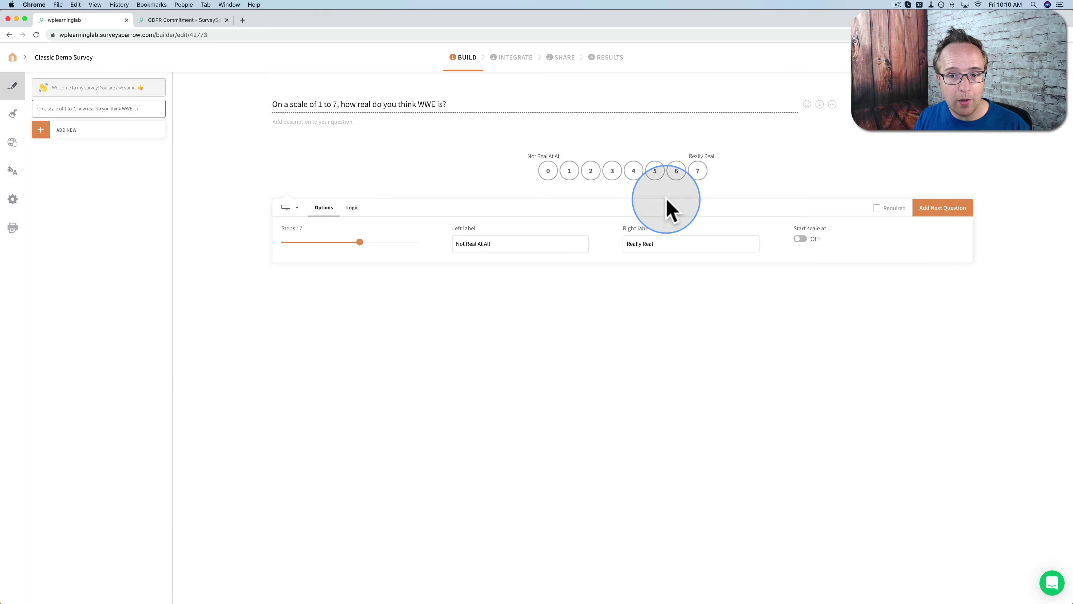
click(801, 240)
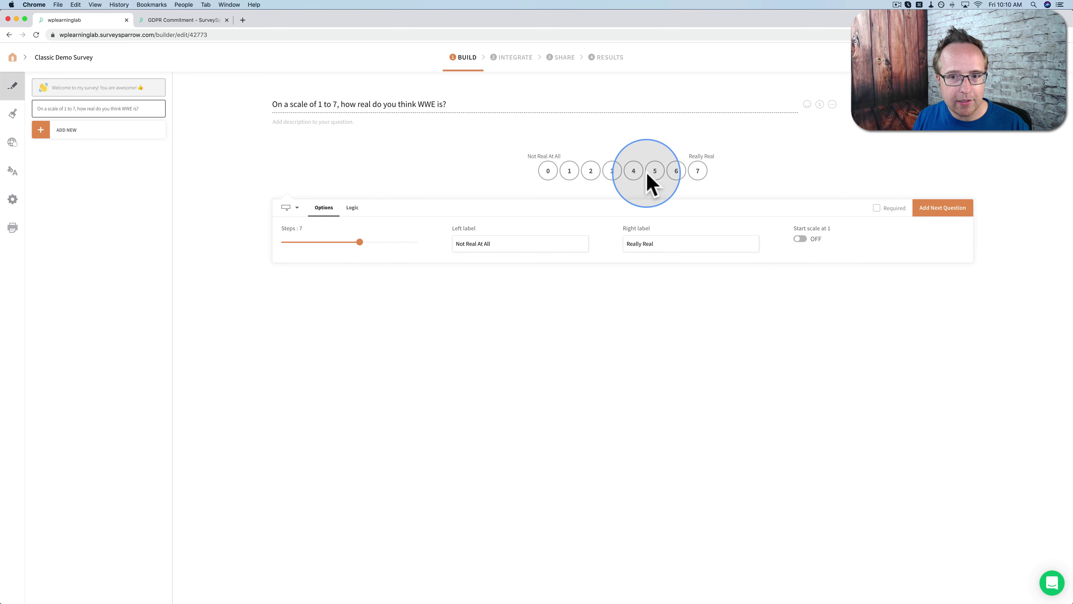
click(321, 105)
key(BackSpace)
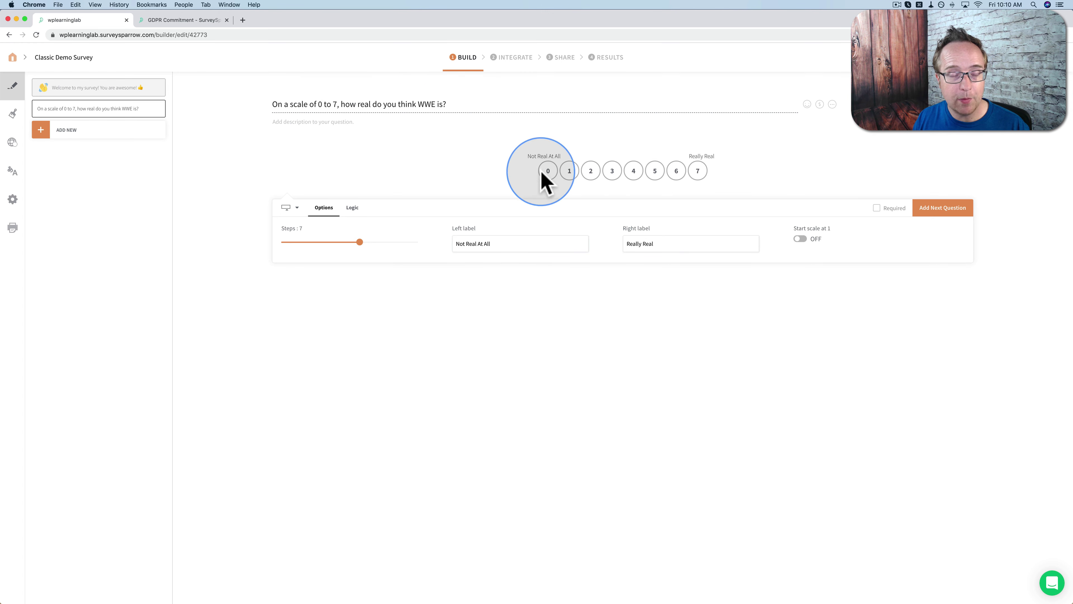
Try a display logic rule that shows the question only if the contact's Job Title does not contain "CEO".
click(353, 208)
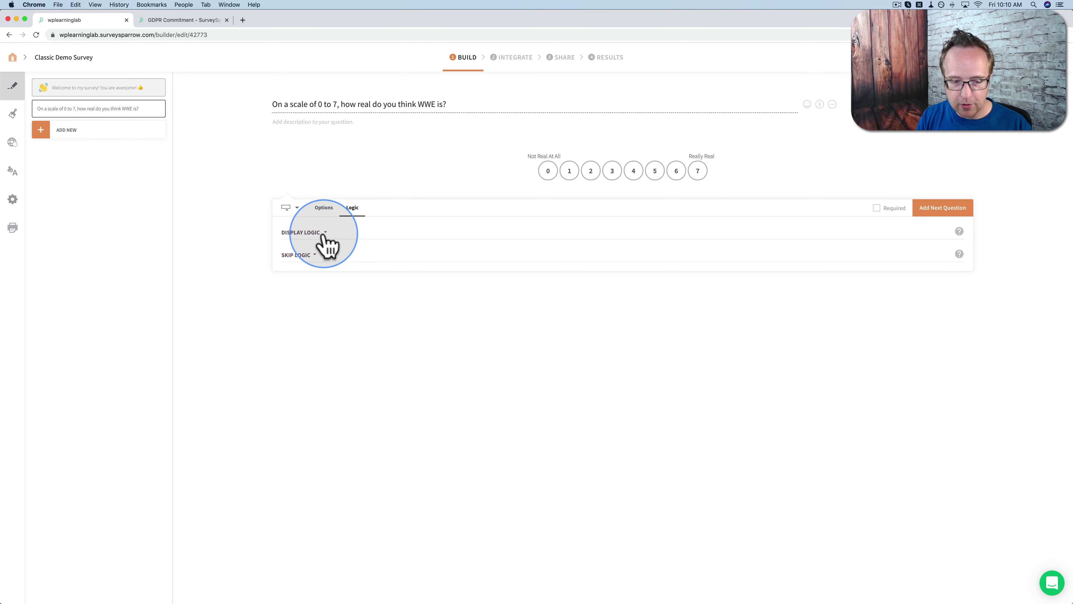
key(super+equal)
key(super+equal)
key(super+equal)
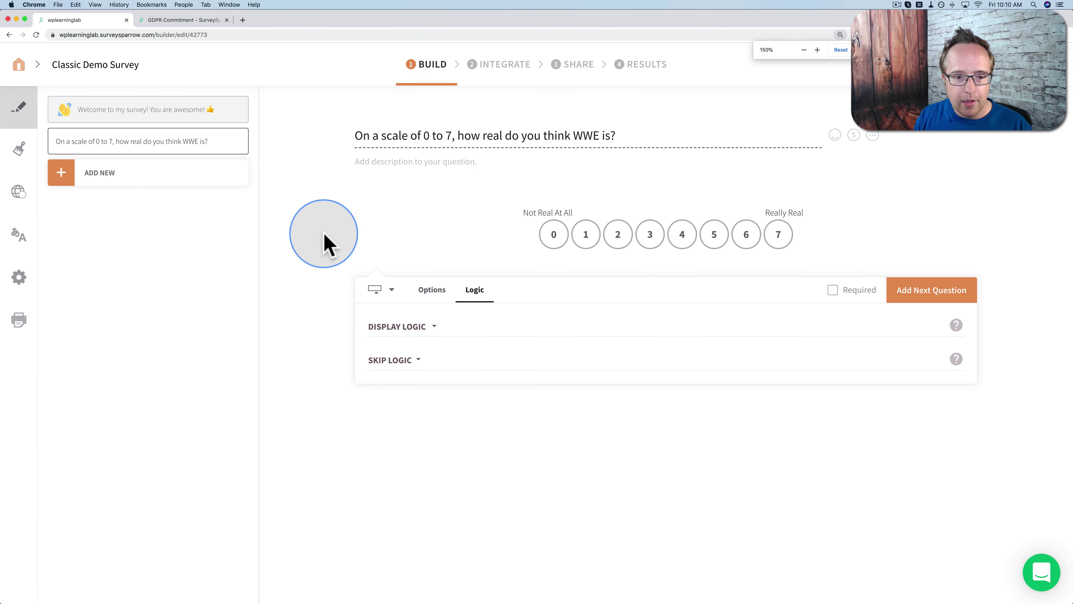
click(427, 329)
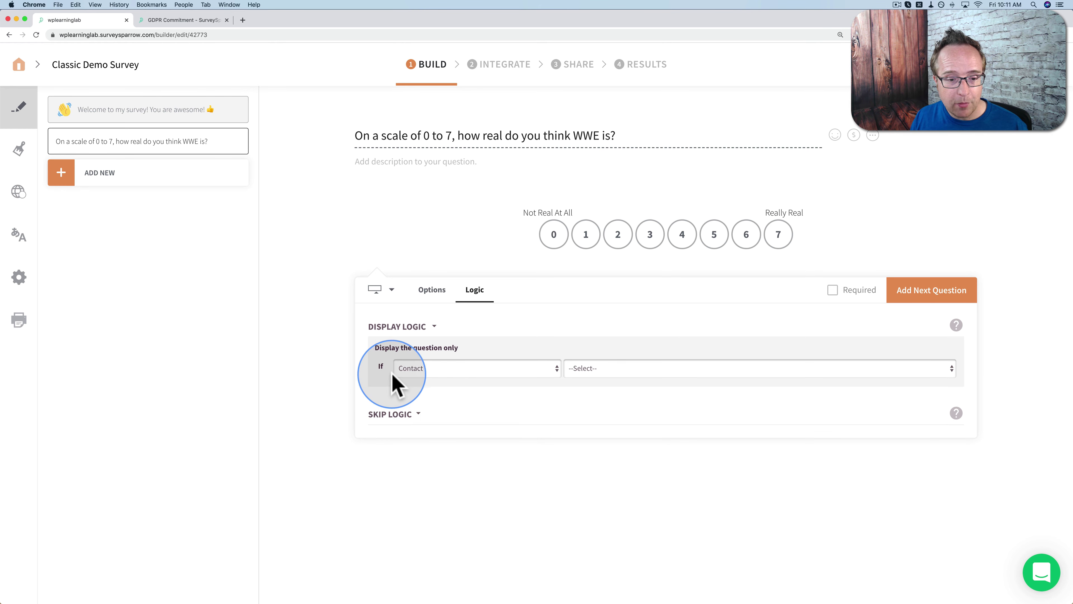
click(612, 370)
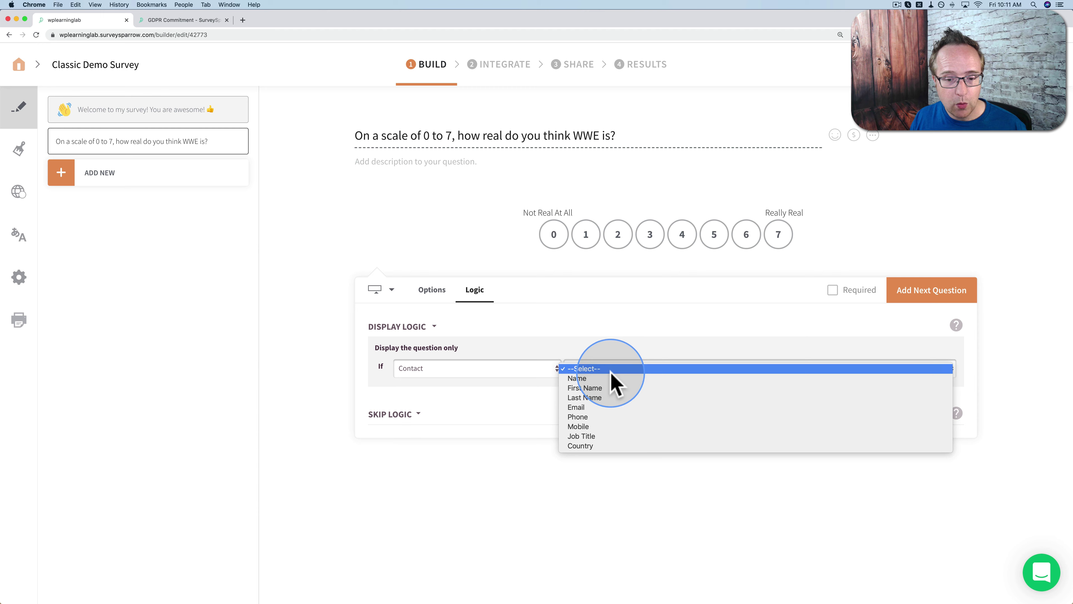
click(610, 435)
click(573, 397)
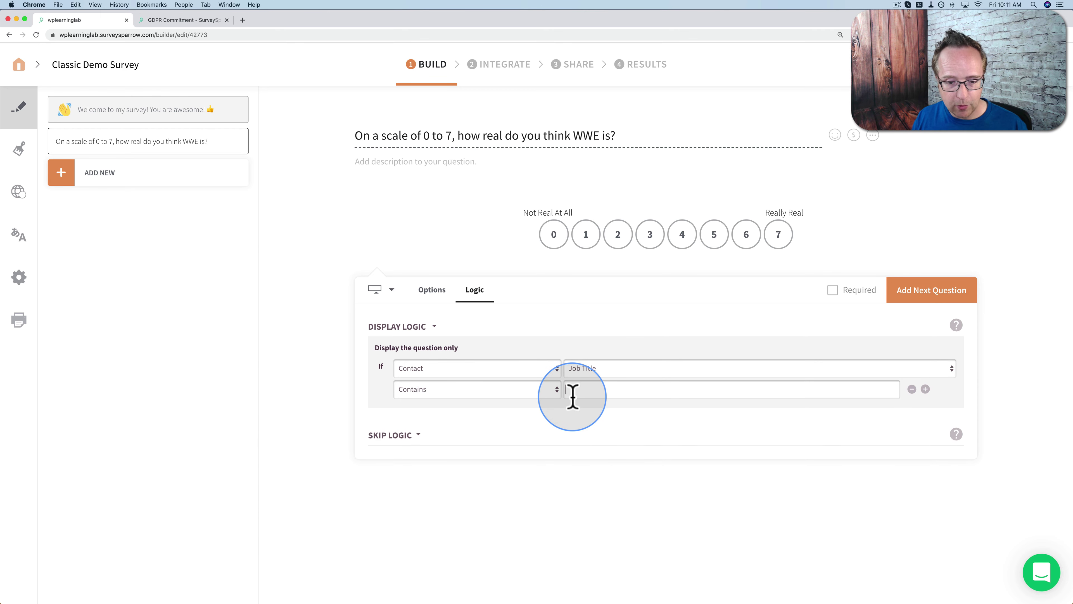
text(CEO)
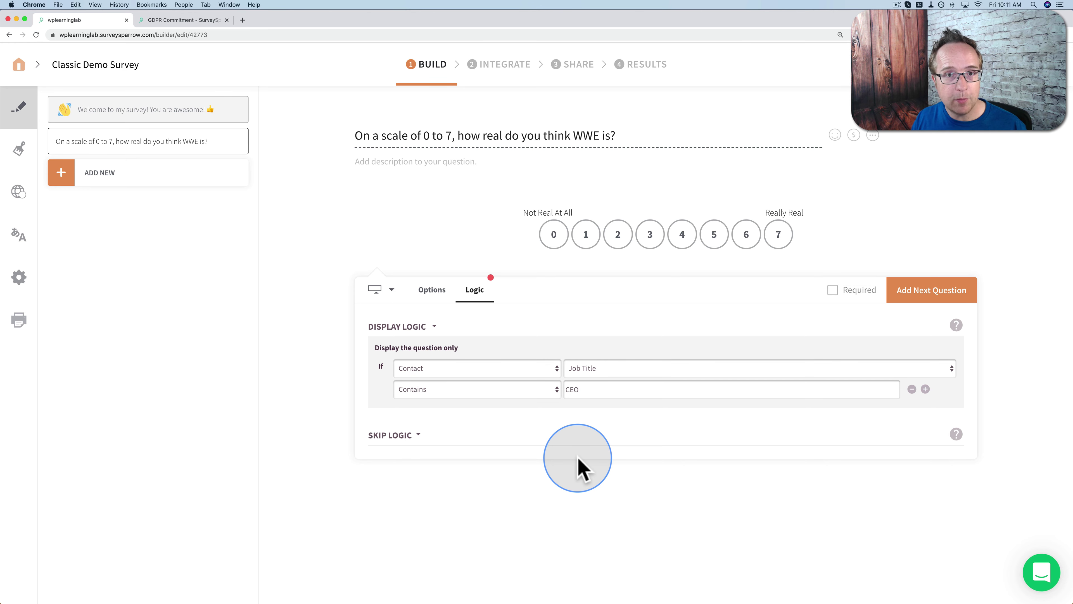
click(543, 393)
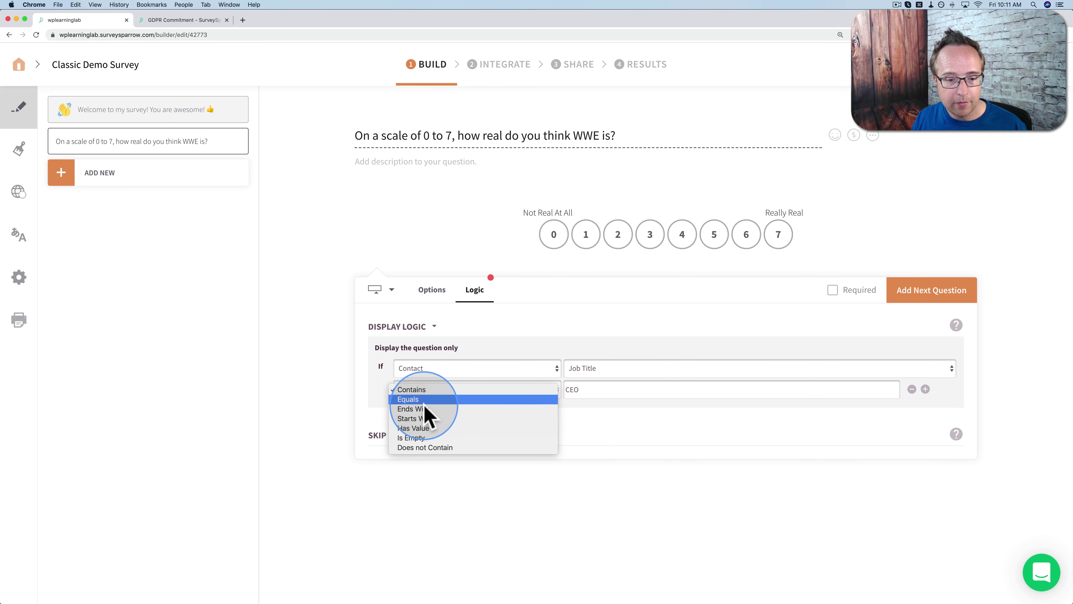
click(416, 447)
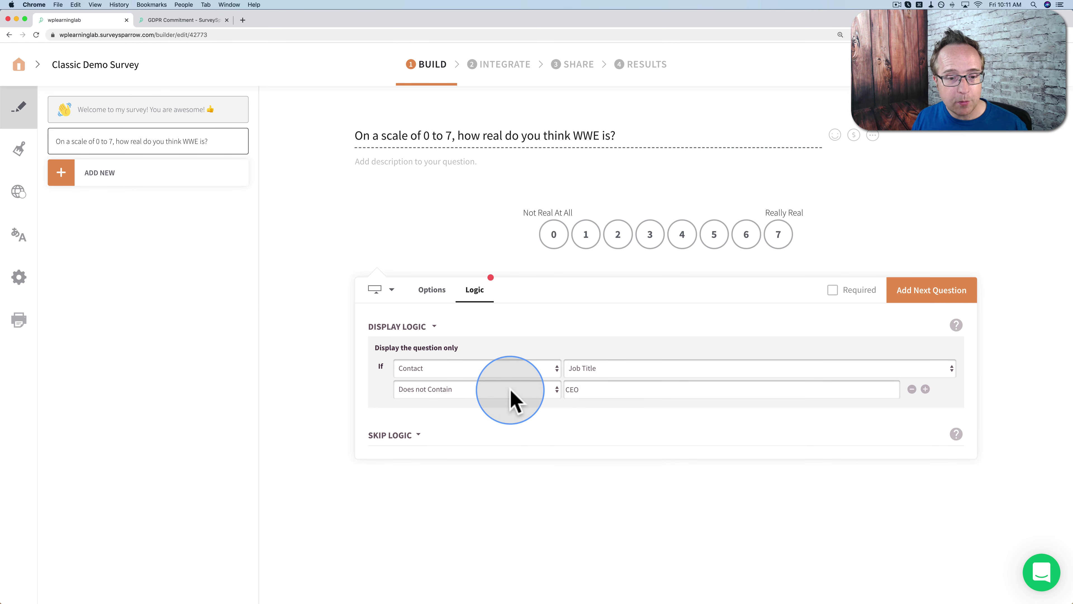
Switch the display condition to the Channel type, check which channels are offered, and remove the rule.
click(461, 378)
click(461, 372)
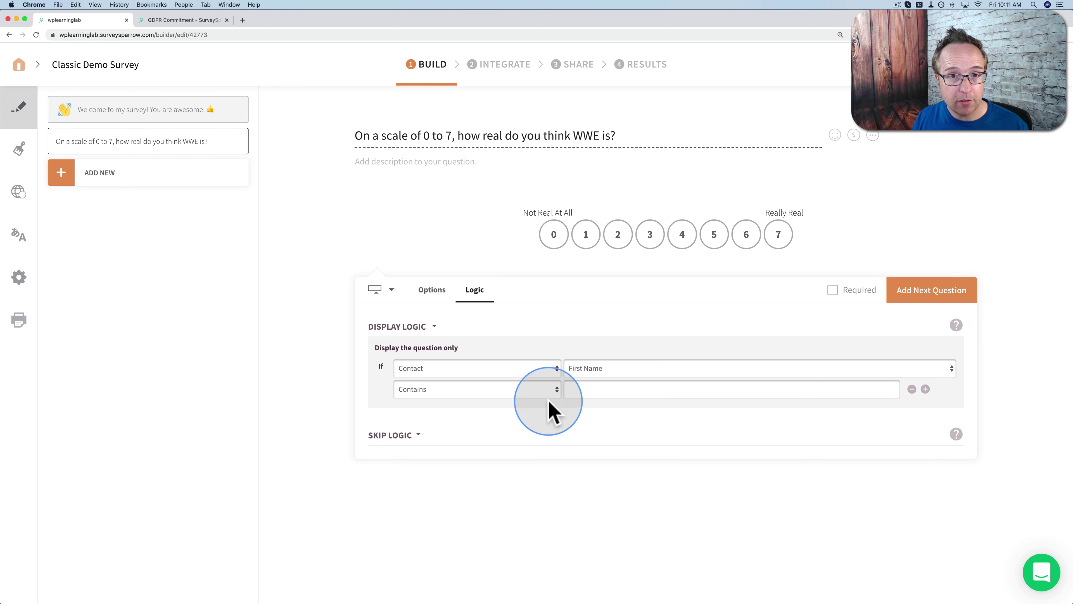
click(553, 372)
click(451, 379)
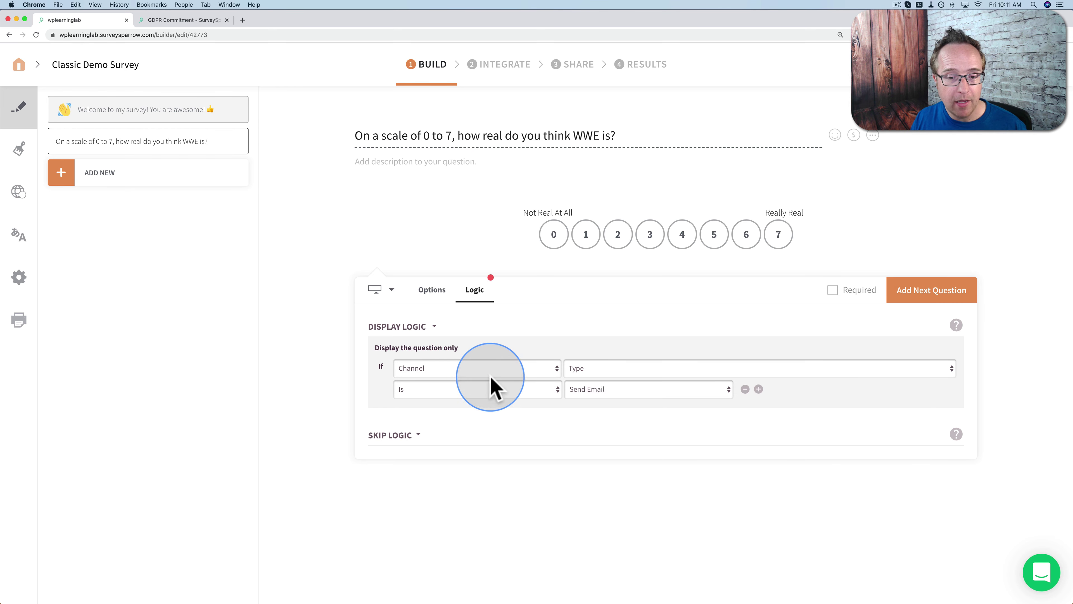
click(594, 389)
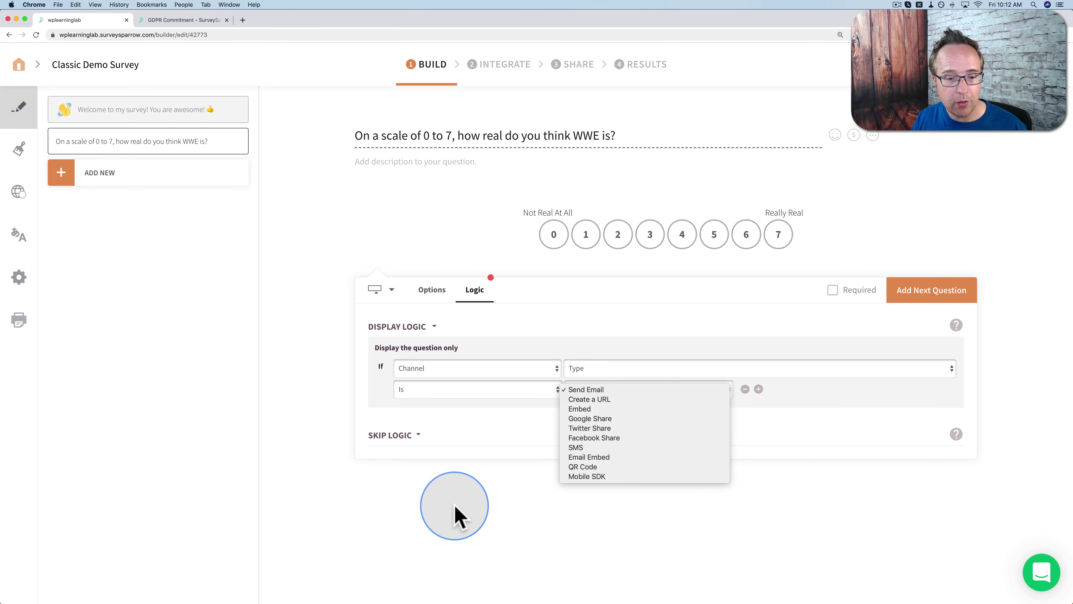
click(458, 516)
click(745, 388)
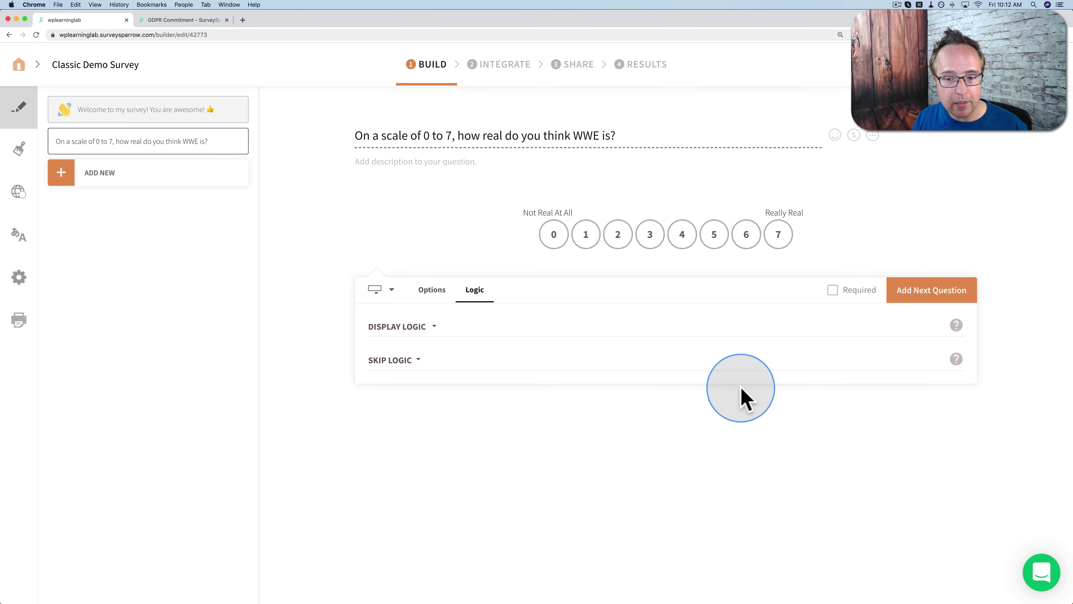
Examine the question's skip logic rule fields, discard the empty rule, and return to the scale options.
click(395, 360)
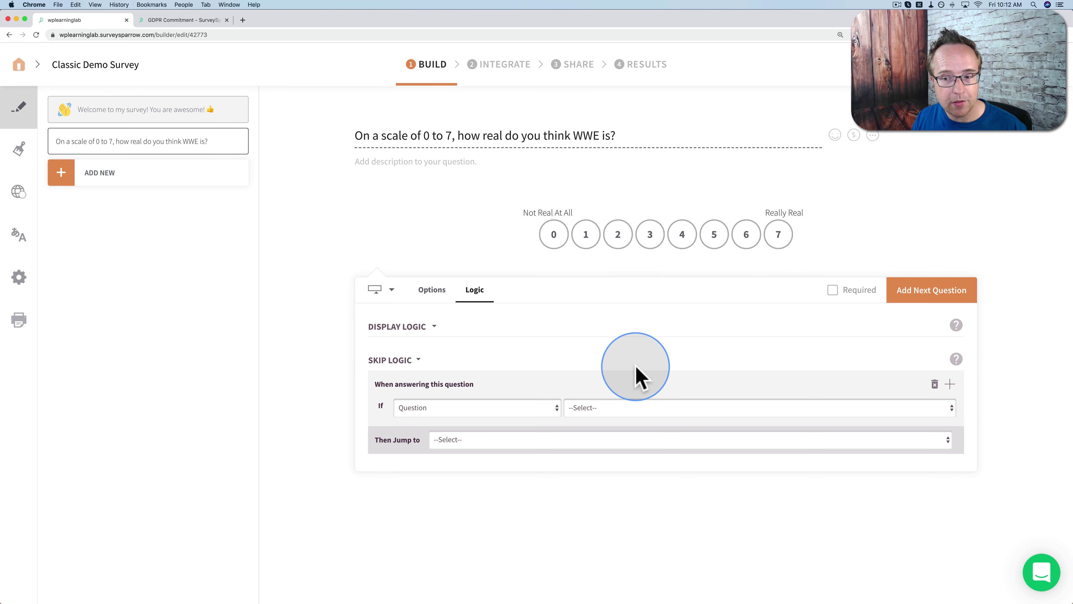
click(934, 384)
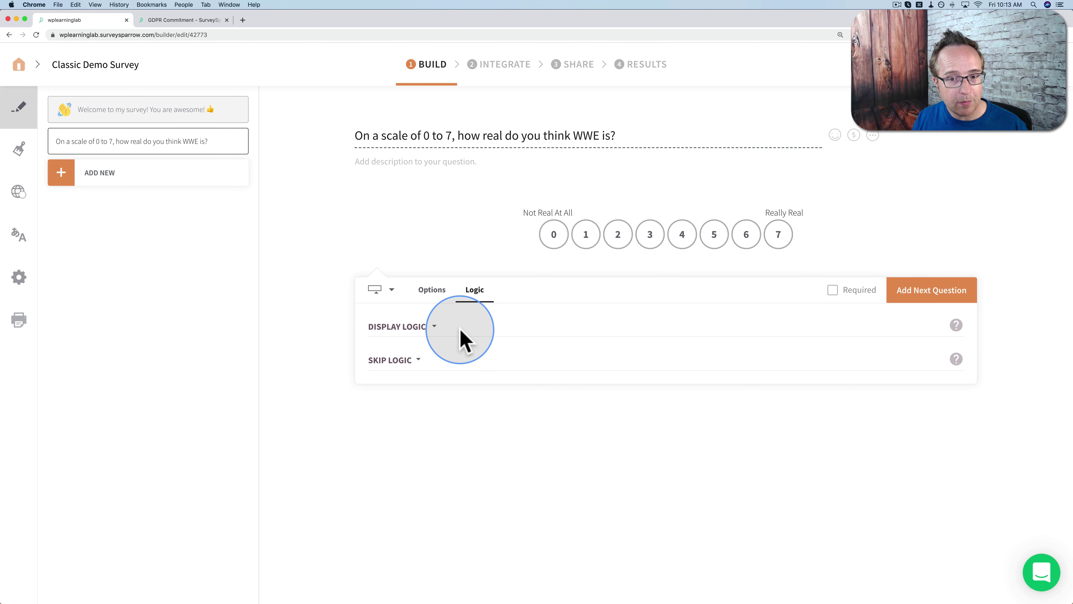
click(433, 291)
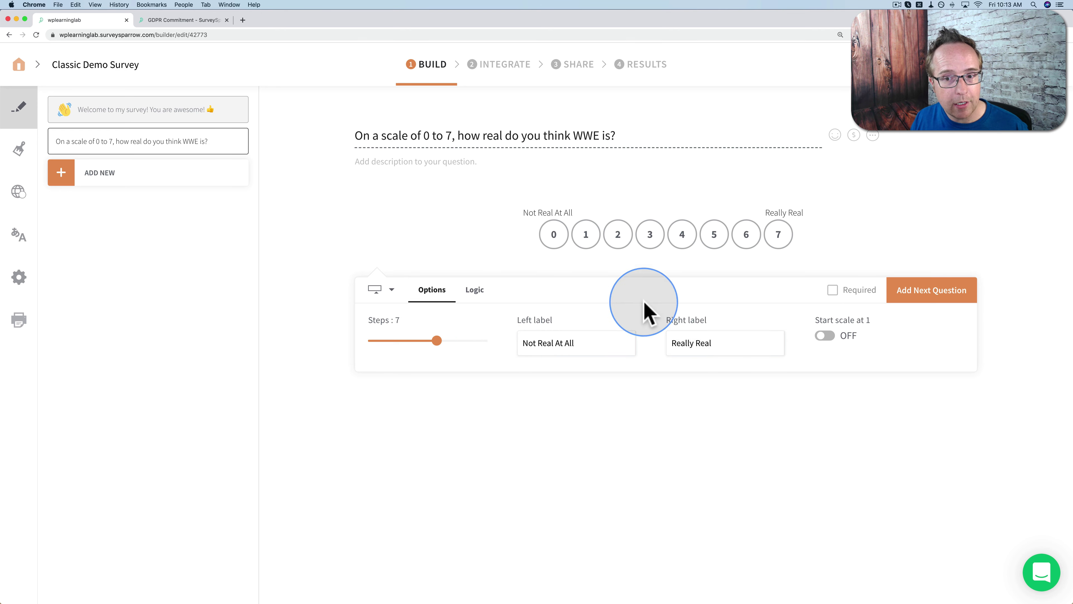
Try making the opinion scale question required, revert it, and check its description field and extra media options.
click(838, 299)
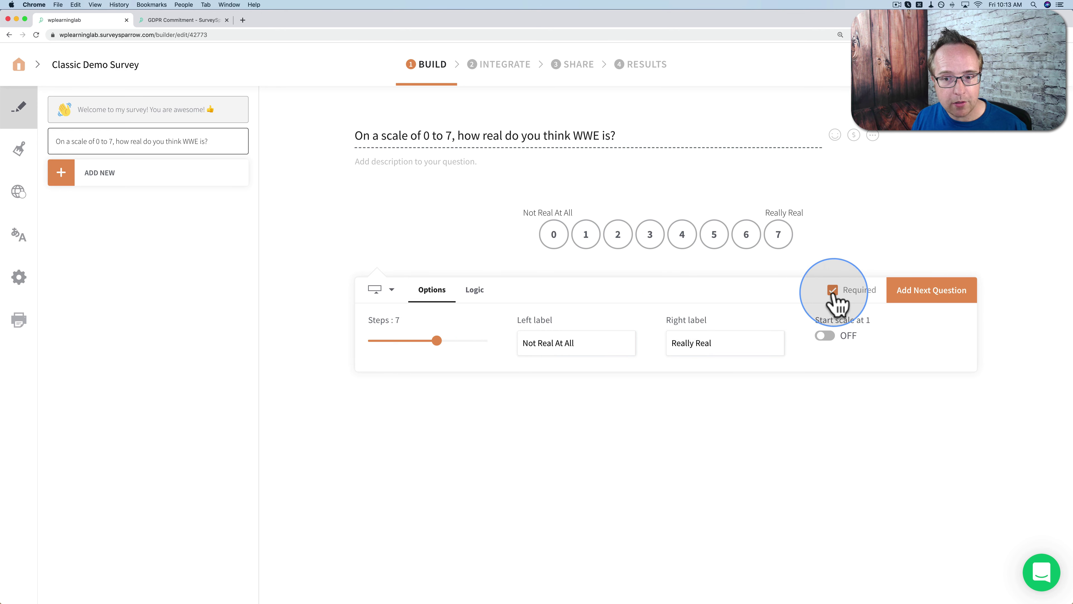
click(839, 301)
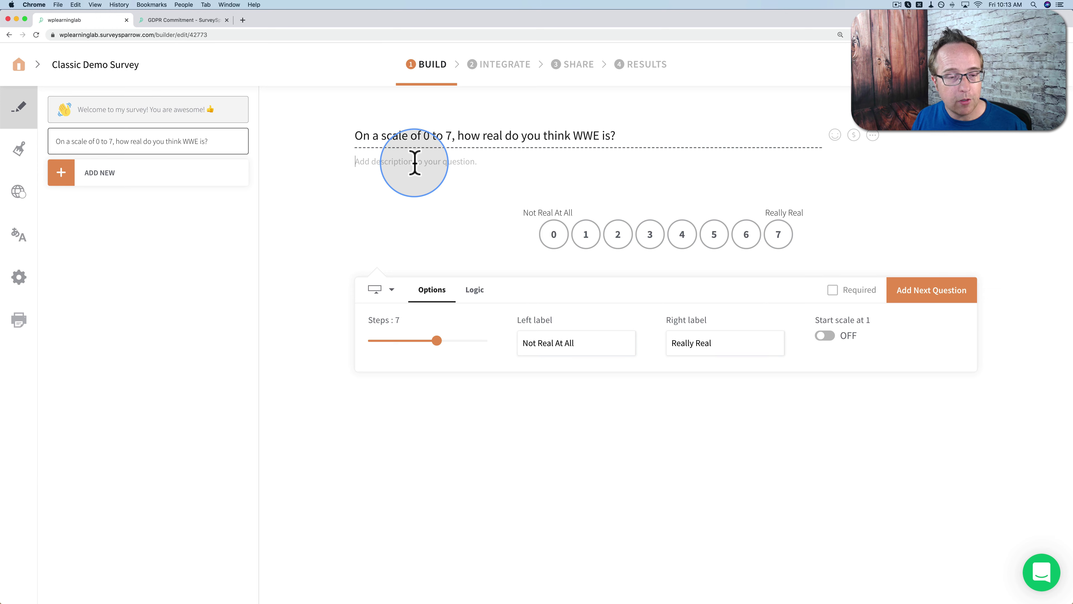
click(444, 147)
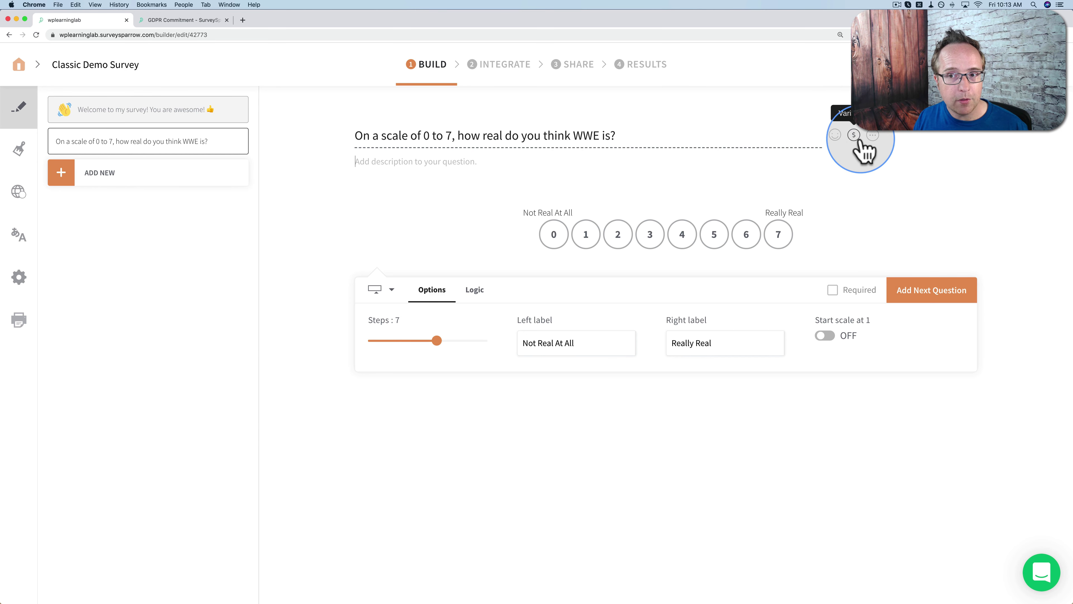
click(870, 137)
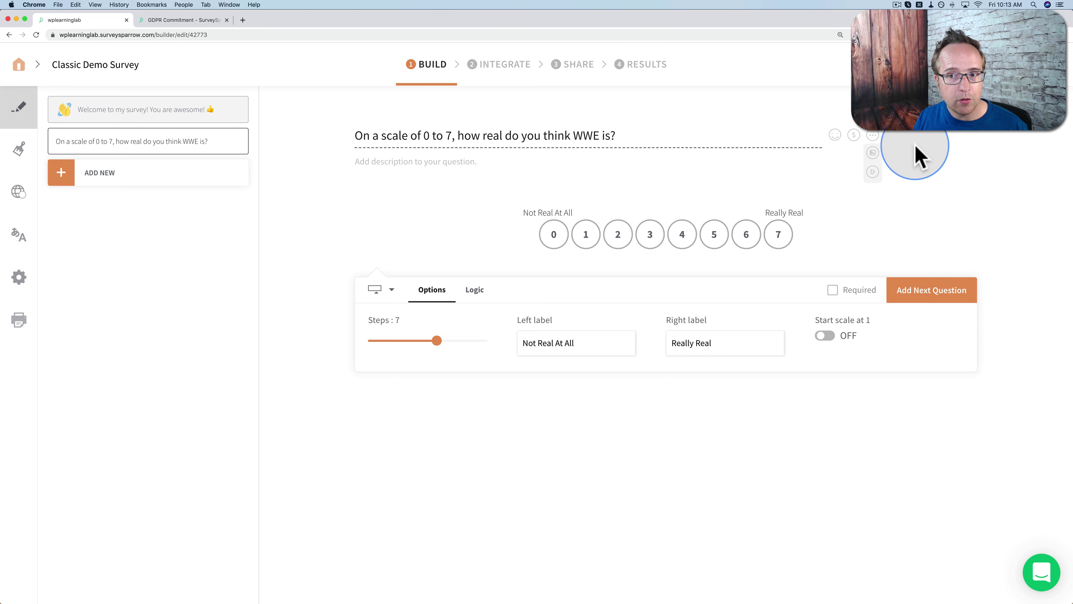
click(338, 203)
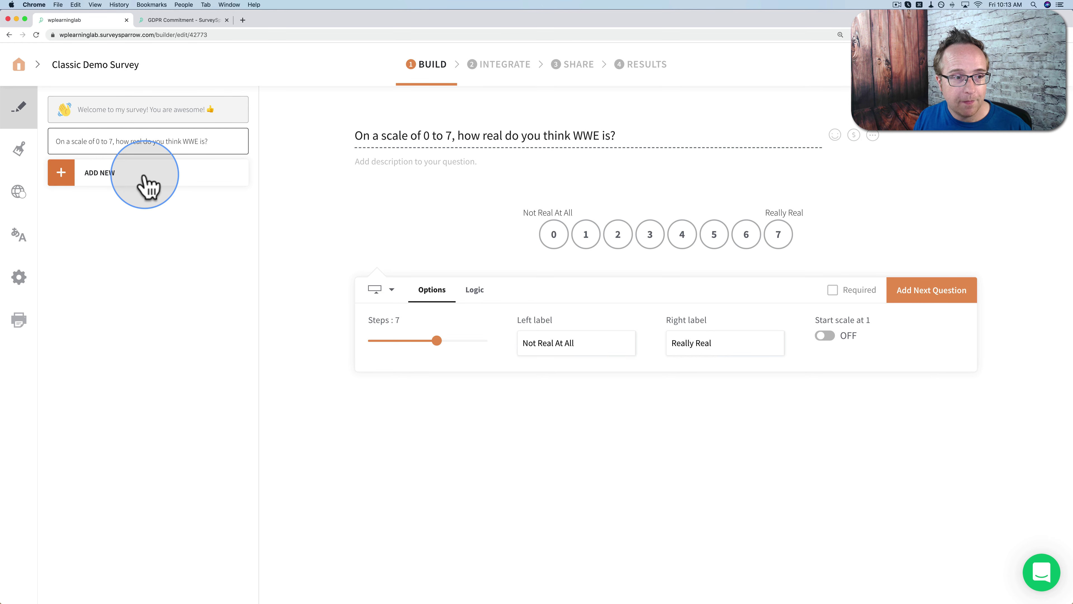
Add a multiple choice question reading "What is the best color for a wrestling ring?".
click(123, 175)
click(360, 214)
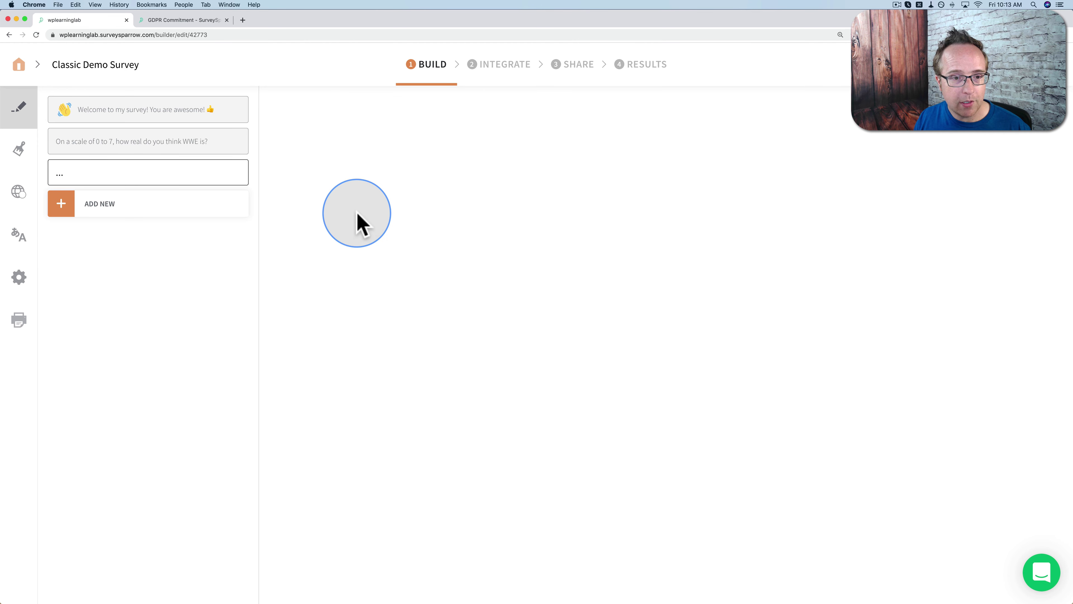
click(403, 138)
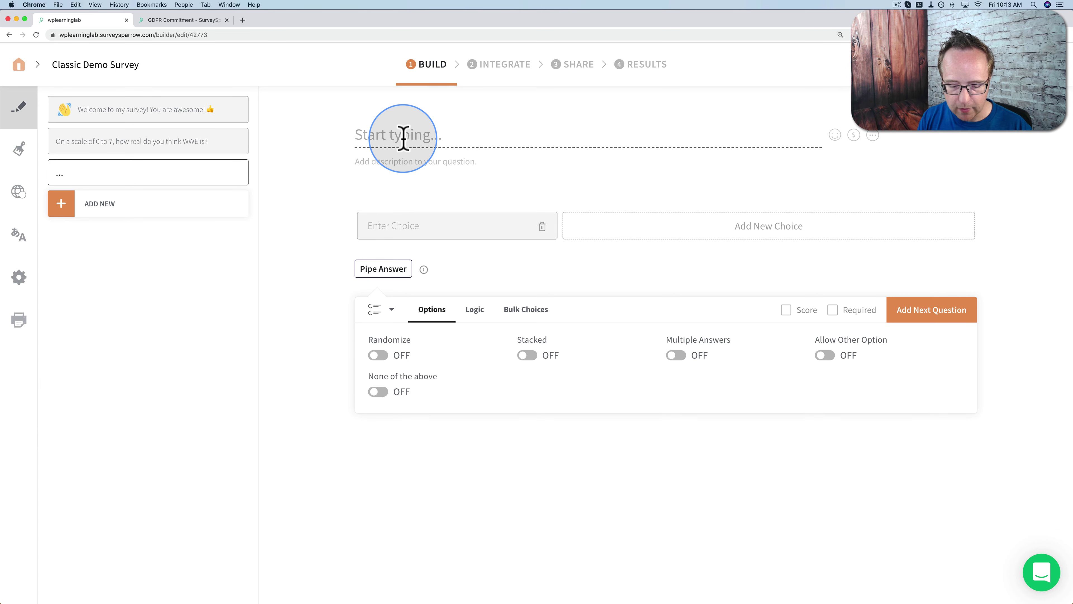
text(What is the best color for a wrestling ring?)
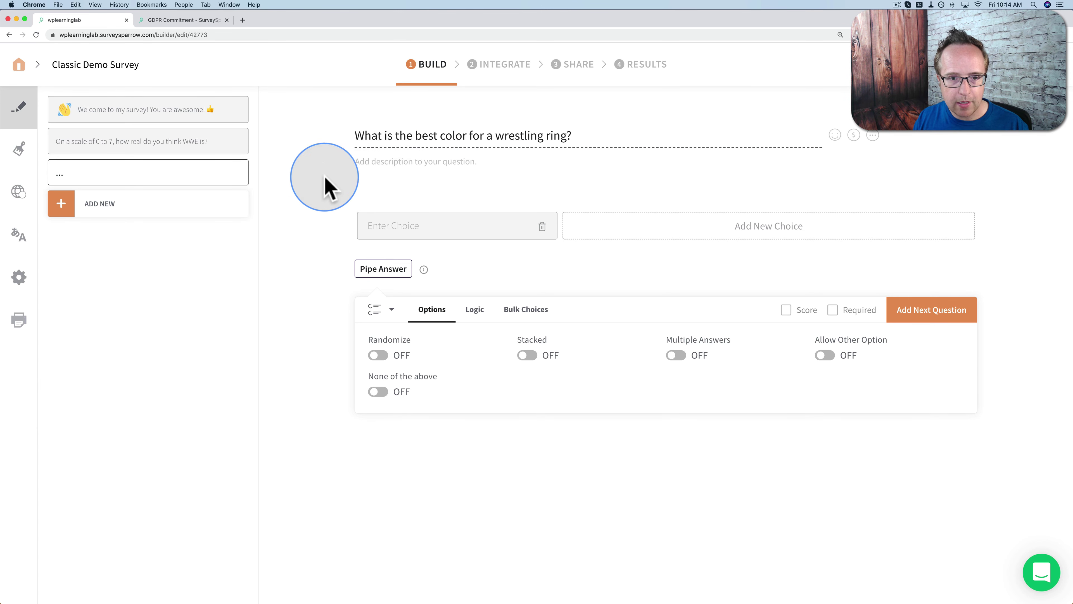
Give the wrestling ring question the answer choices Blue, Red, Green and Purple.
click(427, 221)
text(Blue)
key(Return)
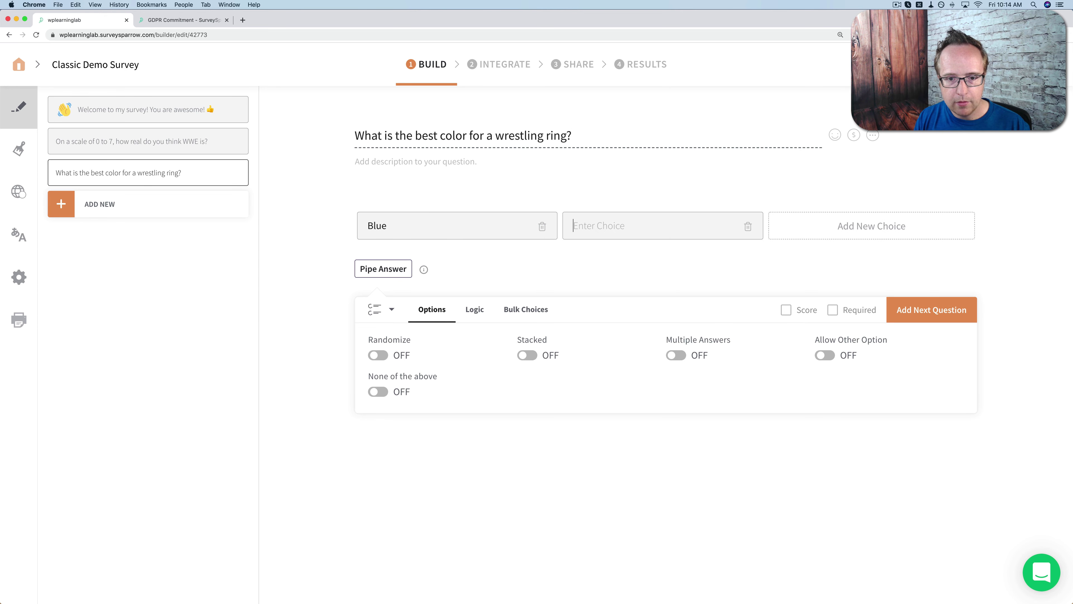
text(Red)
key(Return)
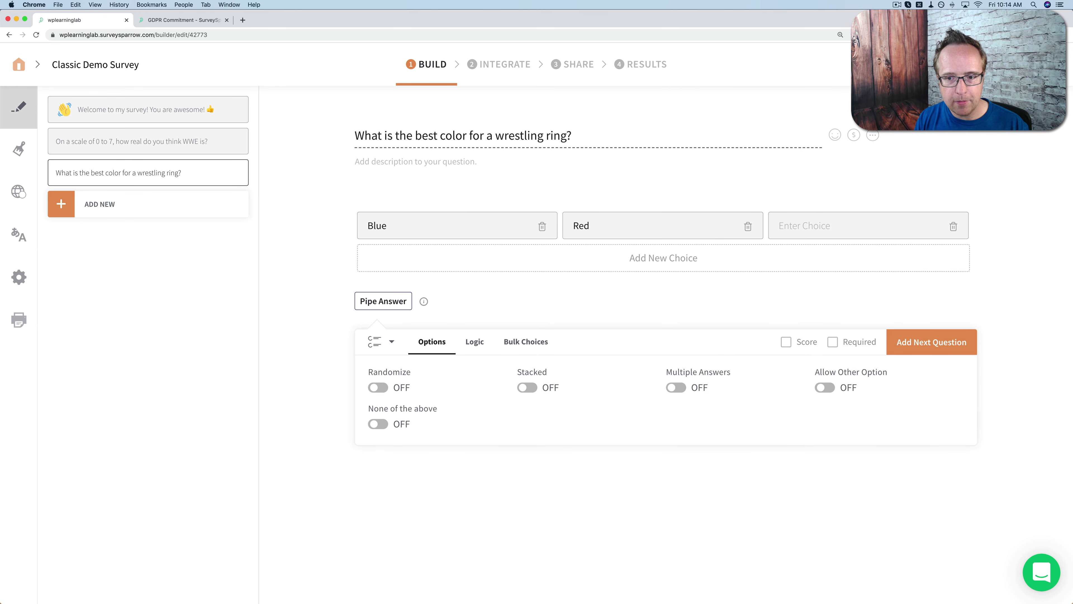
text(Green)
key(Return)
text(Pup)
key(BackSpace)
text(rple)
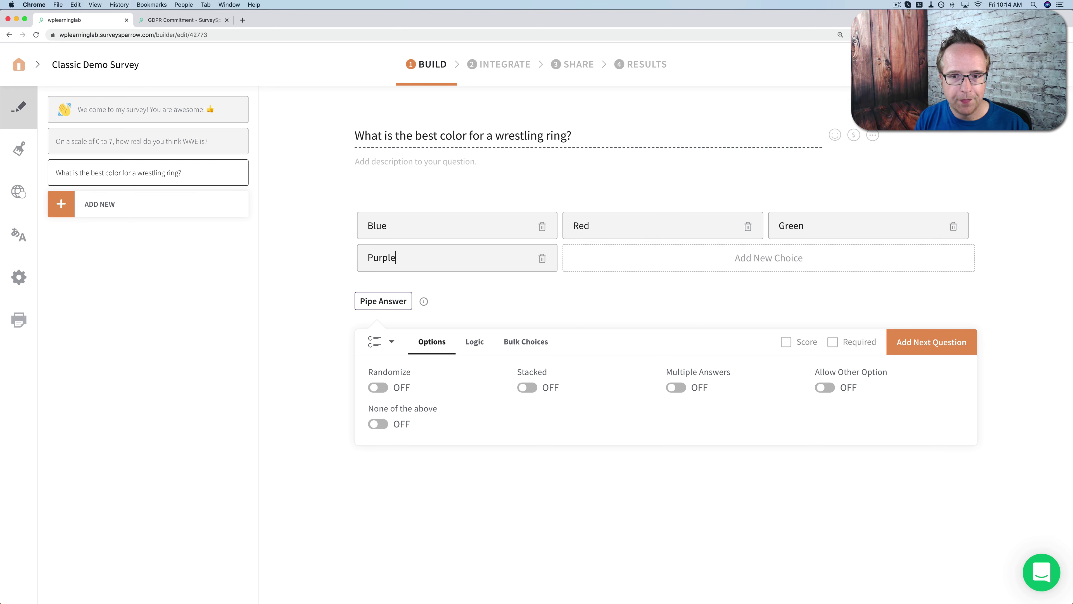
click(538, 298)
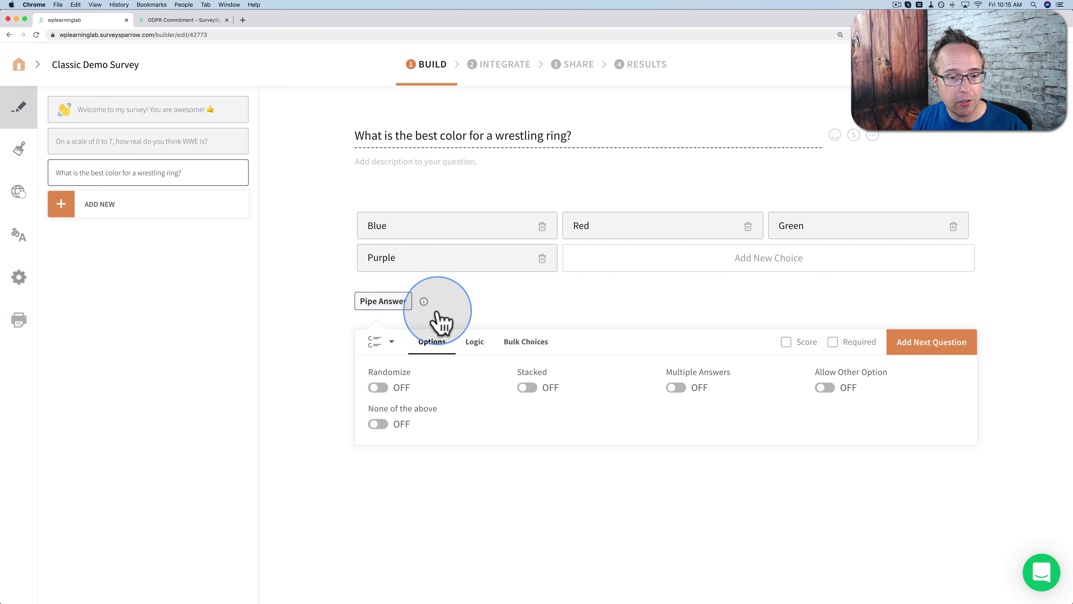
Look through the question types available for the wrestling ring question, keeping it as Multiple Choice.
click(393, 346)
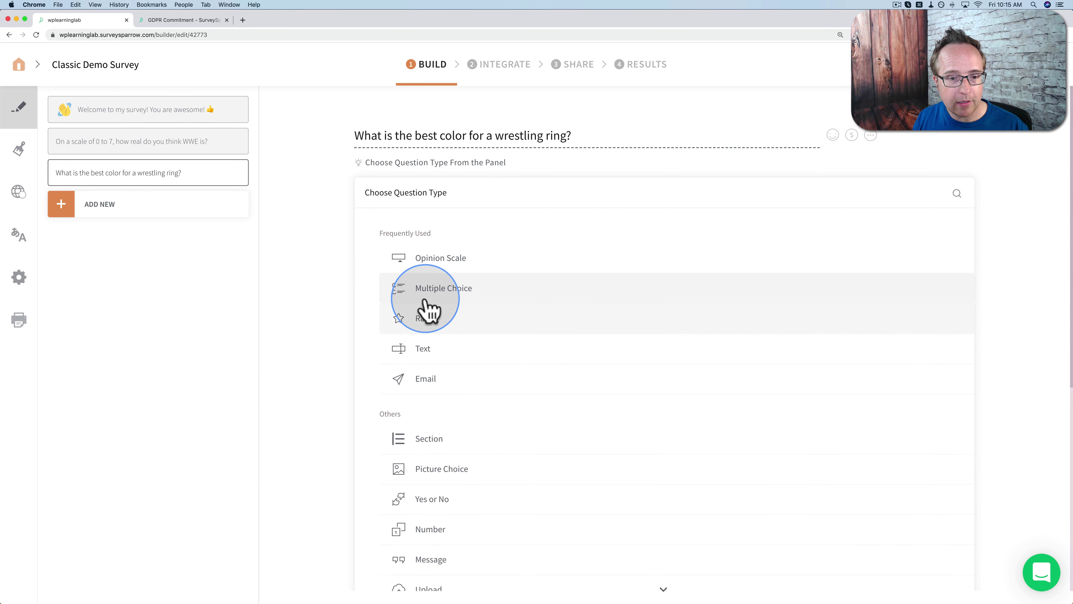
click(423, 296)
click(390, 348)
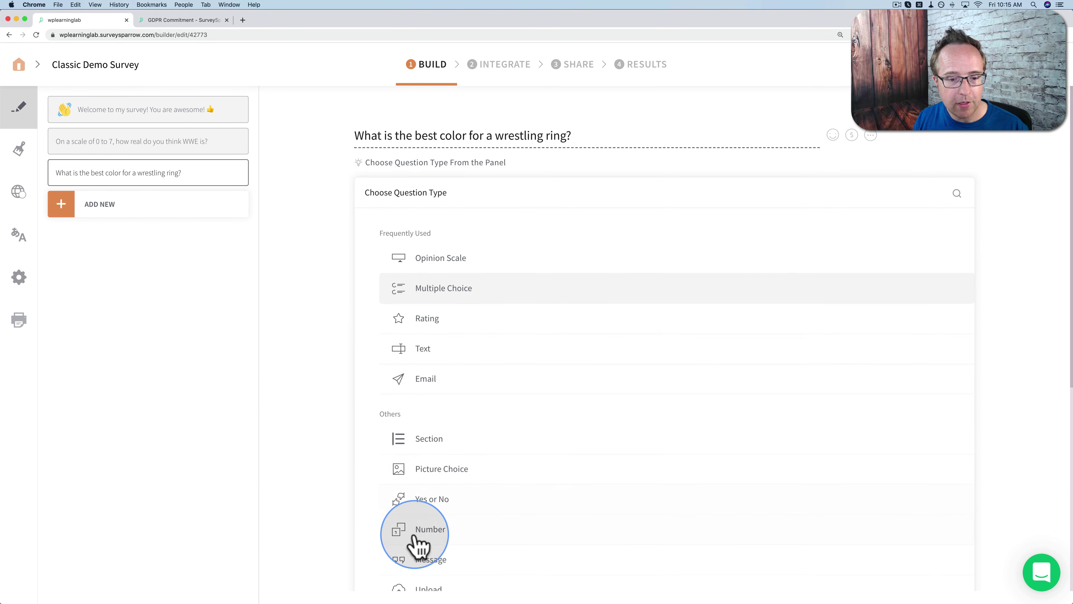
click(418, 296)
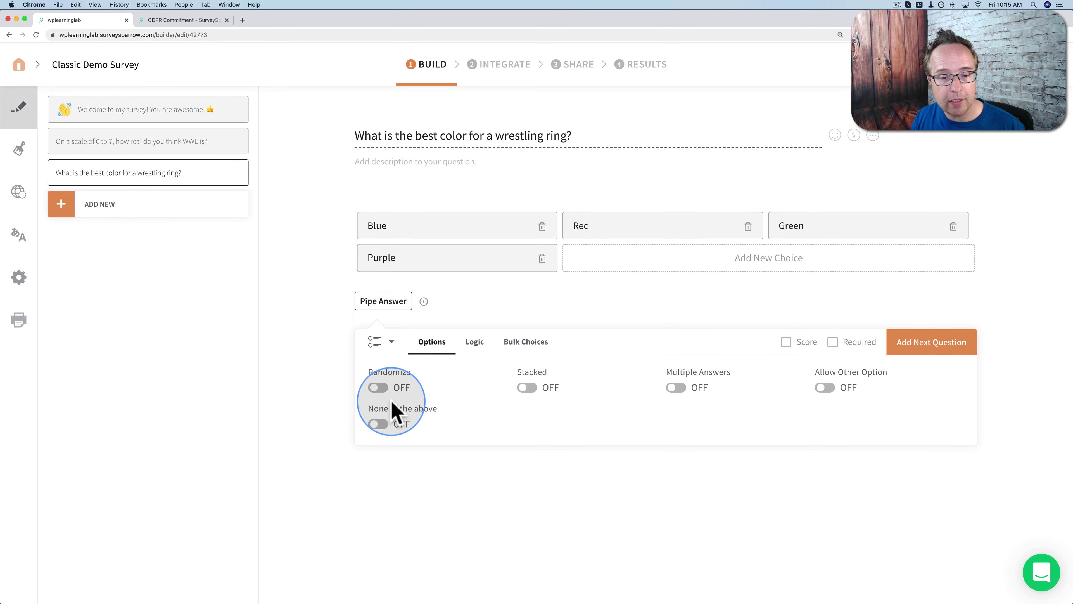
Randomize the order of the color choices and include a "None of the above" choice.
click(376, 388)
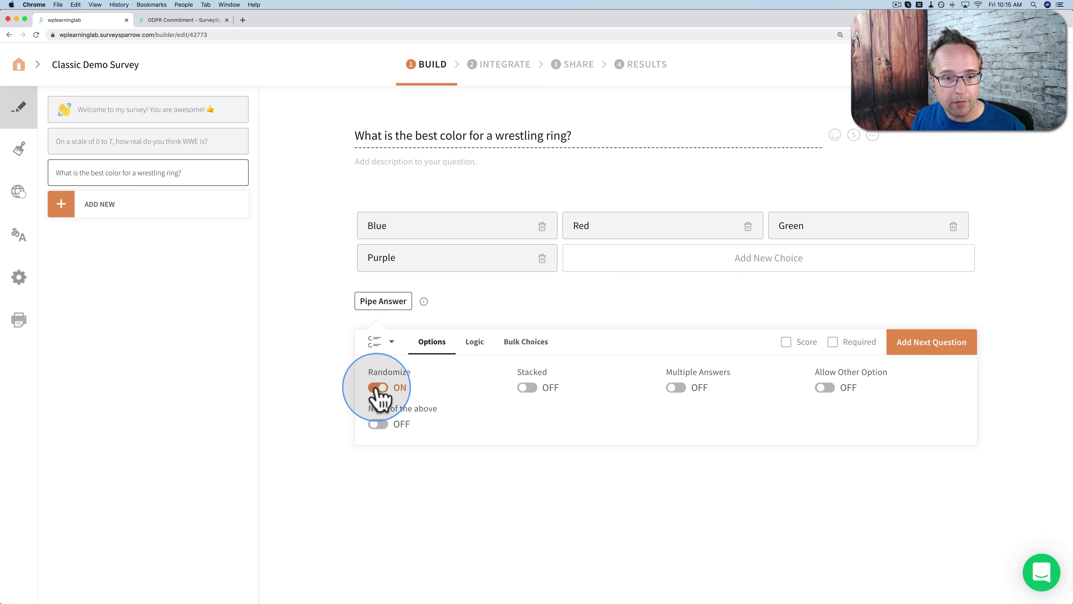
click(377, 388)
click(375, 388)
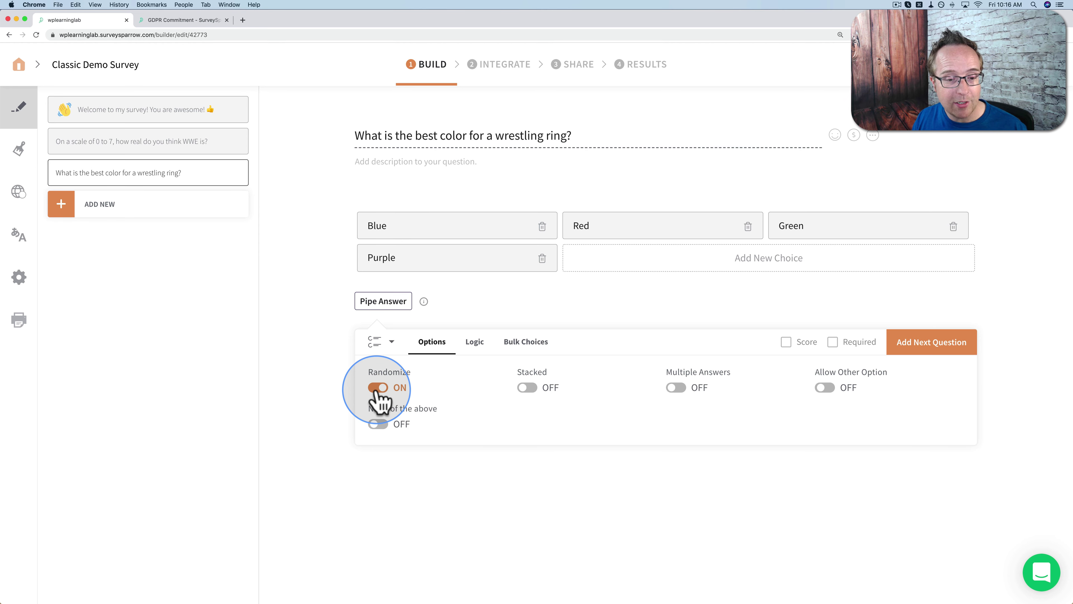
click(378, 423)
Compare the stacked and unstacked layouts of the color choices, leaving them unstacked.
click(527, 388)
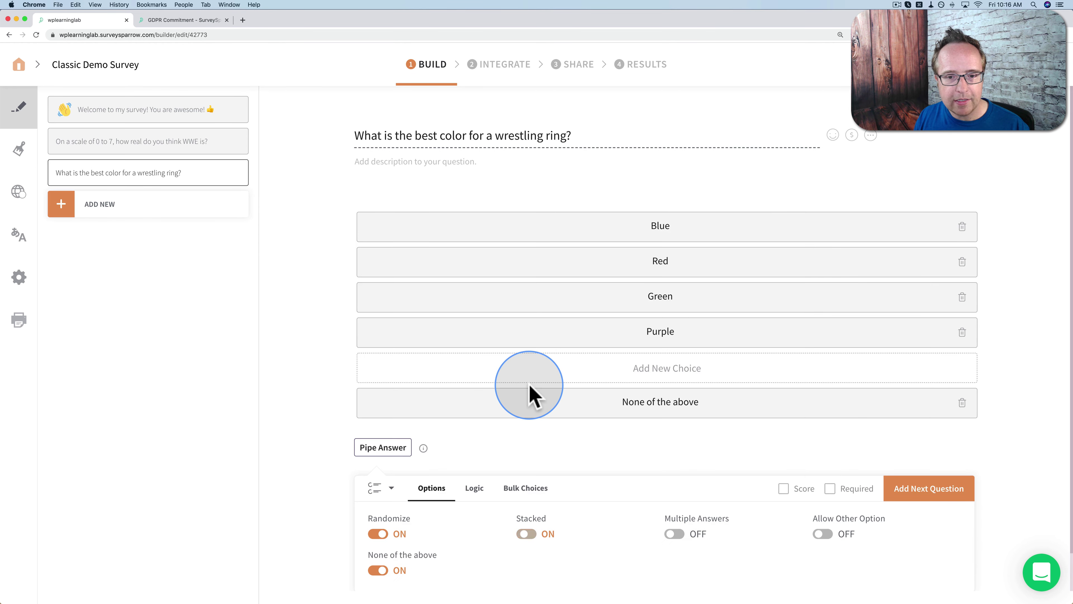
click(527, 533)
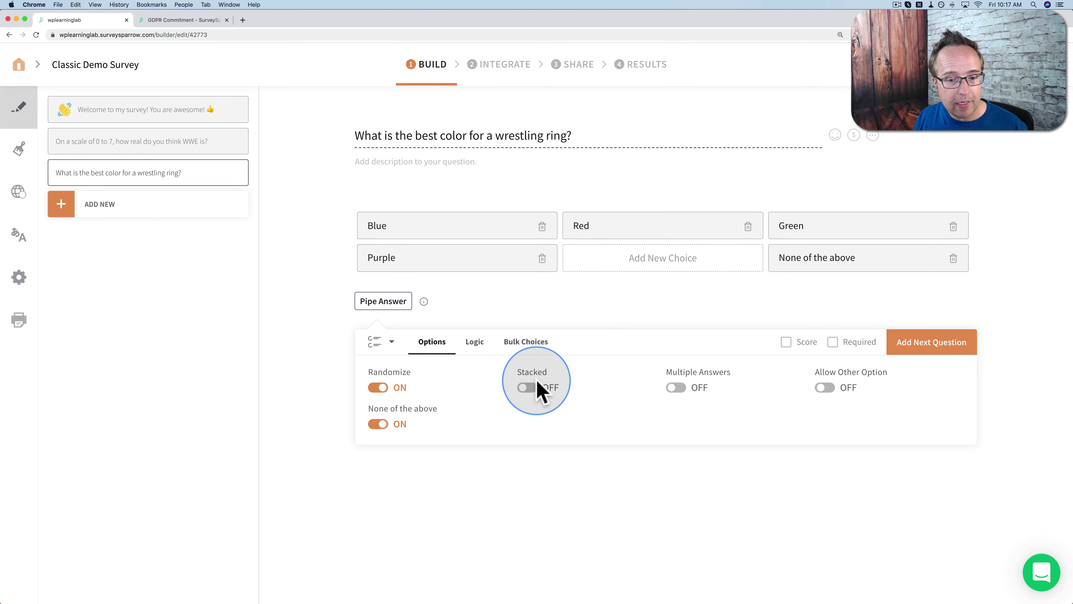
click(528, 388)
click(526, 534)
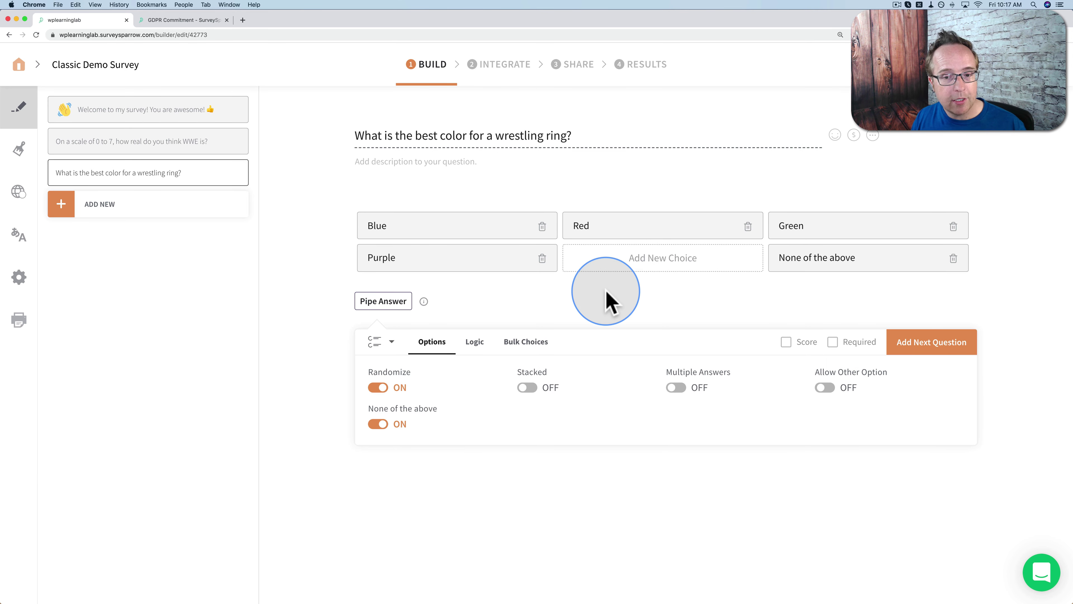
click(528, 387)
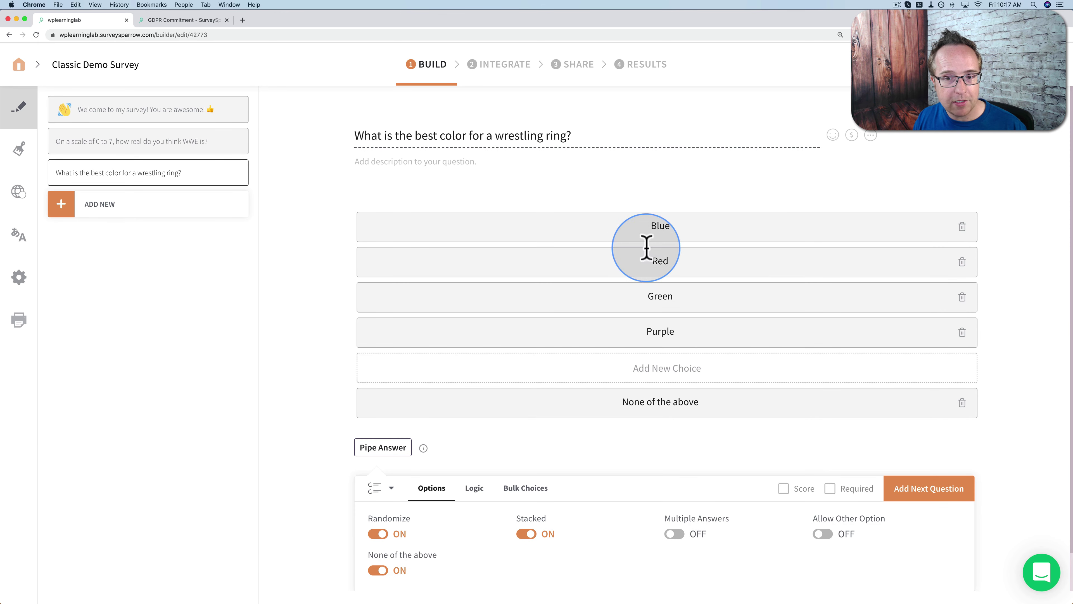
click(528, 533)
Allow multiple answers, include an "All of the above" choice, and stack the color choices.
click(676, 388)
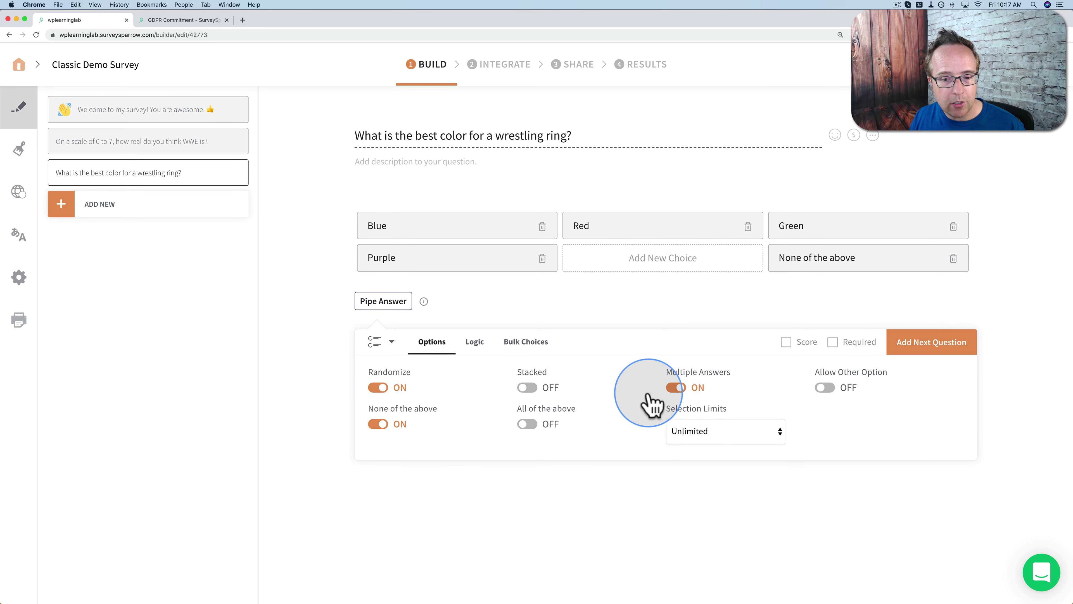
click(527, 424)
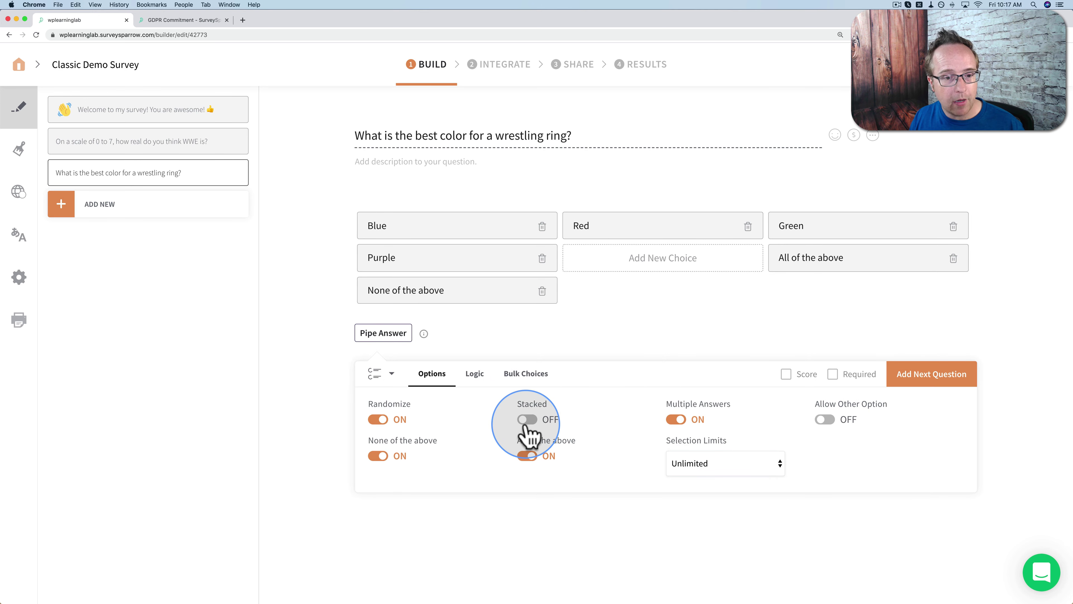
click(527, 420)
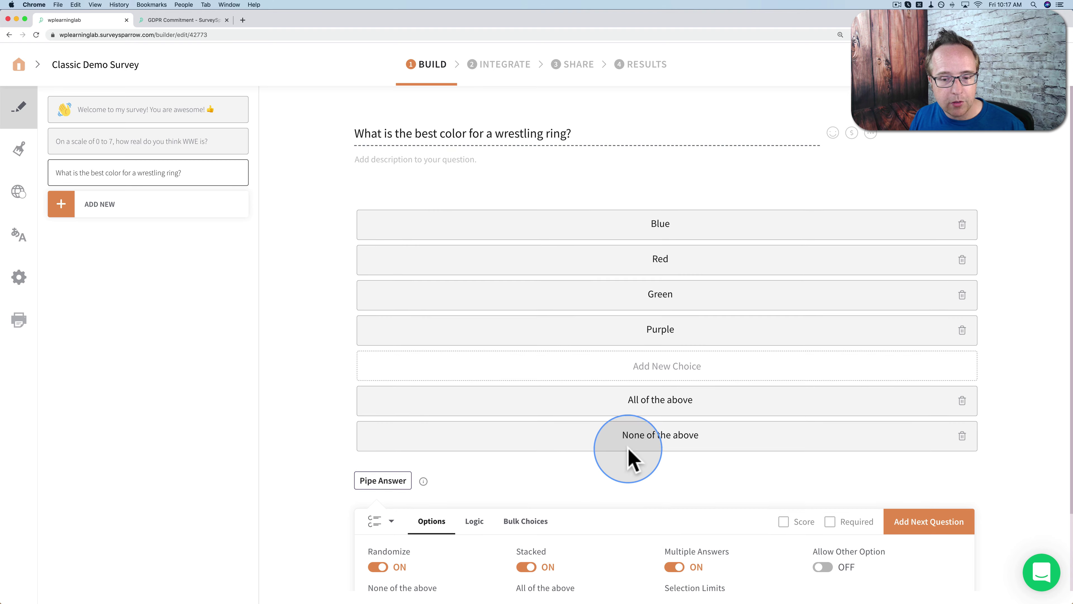
Check which selection limits are offered for multiple answers, and disallow multiple answers again.
scroll(646, 469, down, 3)
click(713, 520)
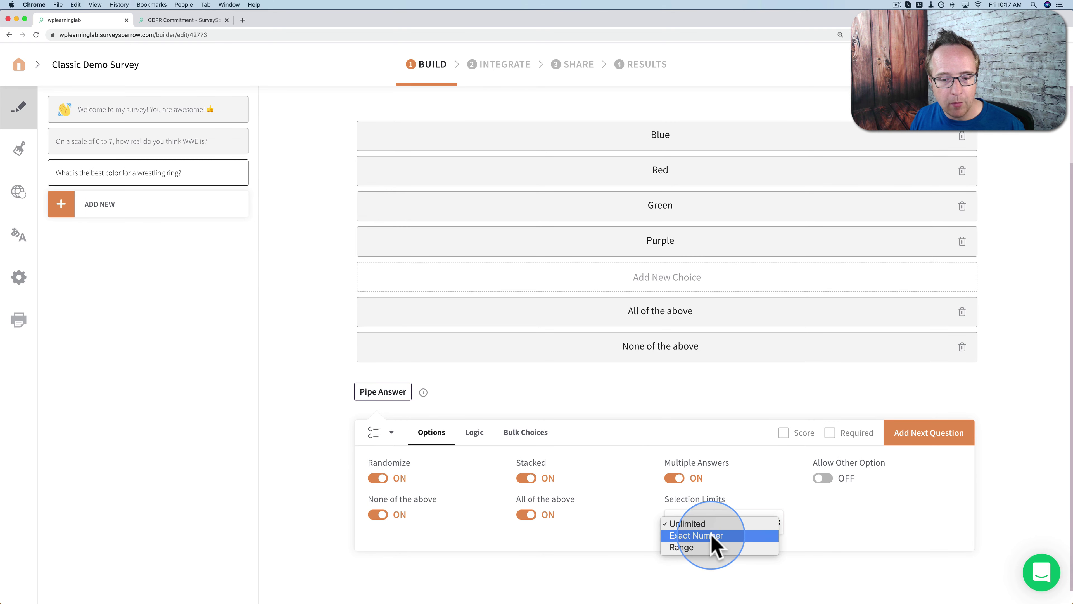
click(675, 479)
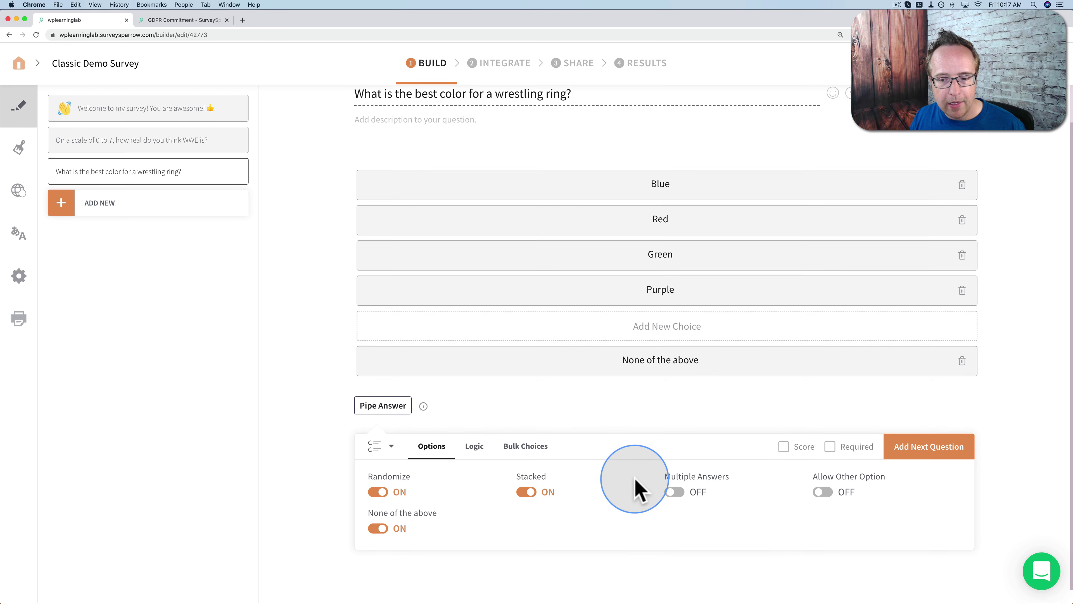
Include an "Other" choice in the wrestling ring question, and try per-choice scoring before switching it off again.
click(823, 493)
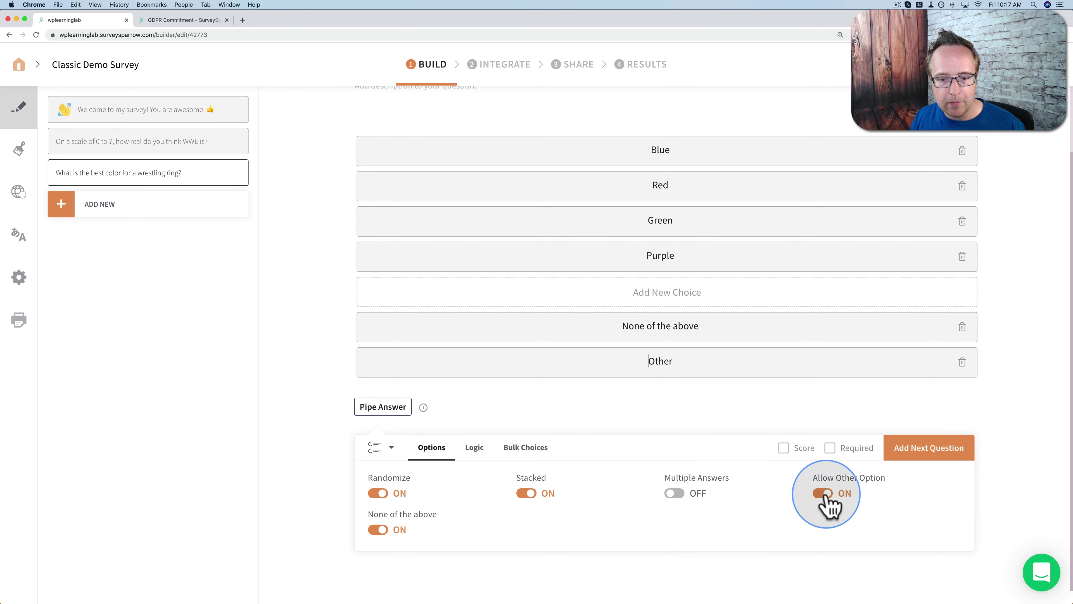
click(821, 493)
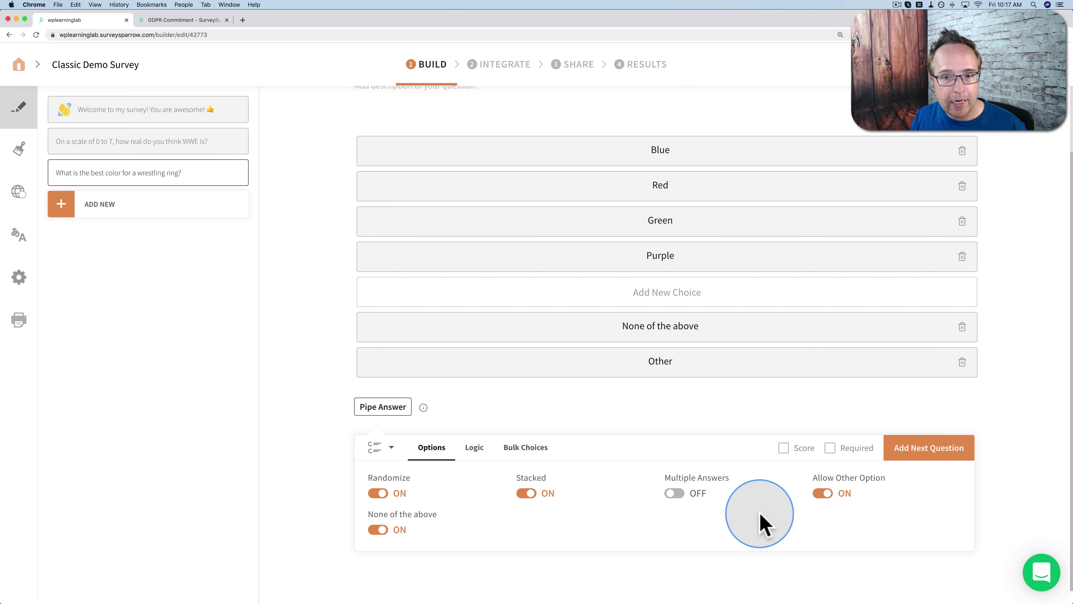
click(784, 447)
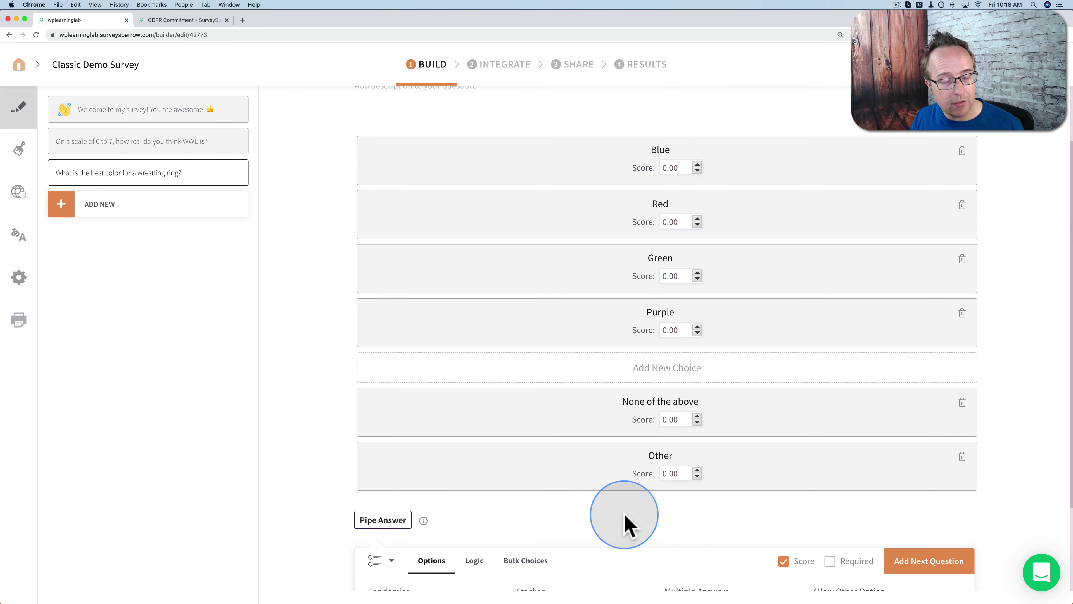
scroll(625, 525, down, 3)
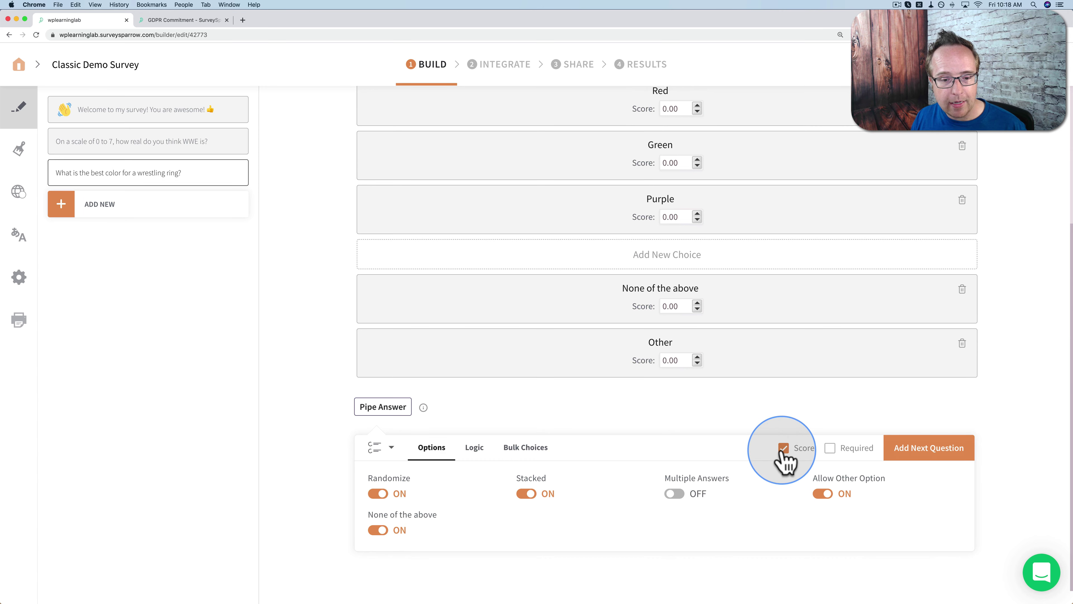
click(784, 448)
Examine the question's logic settings and the bulk choice entry form, and cancel the form without adding choices.
click(474, 449)
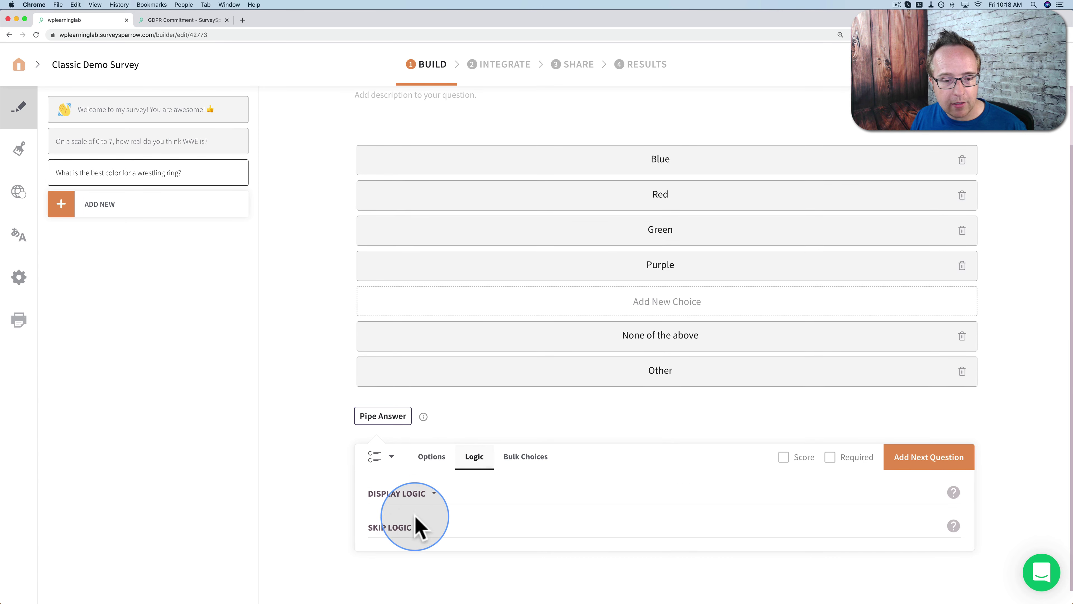
click(525, 456)
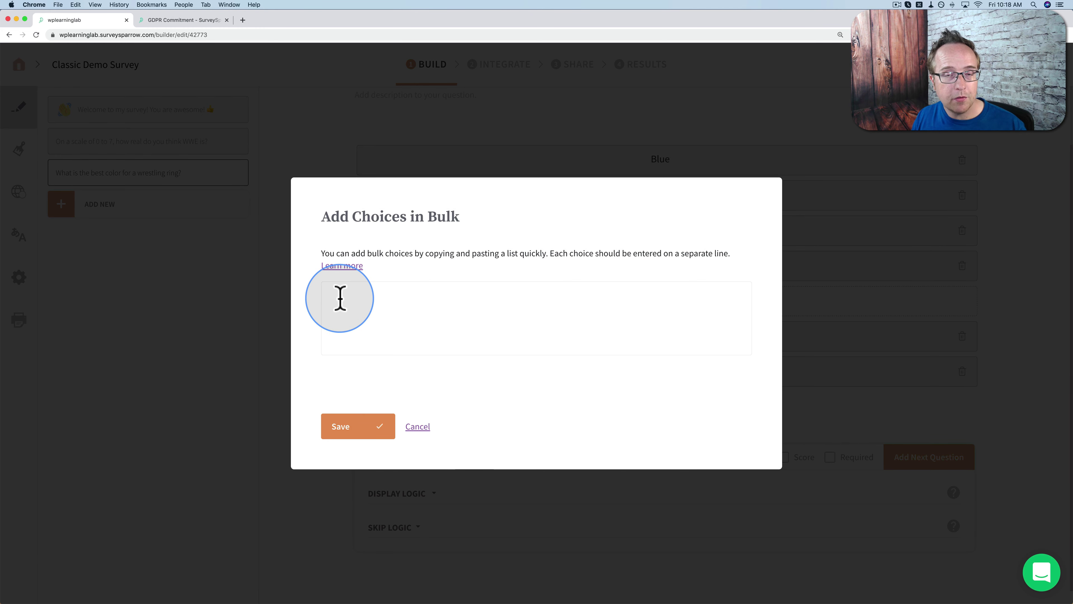
click(417, 426)
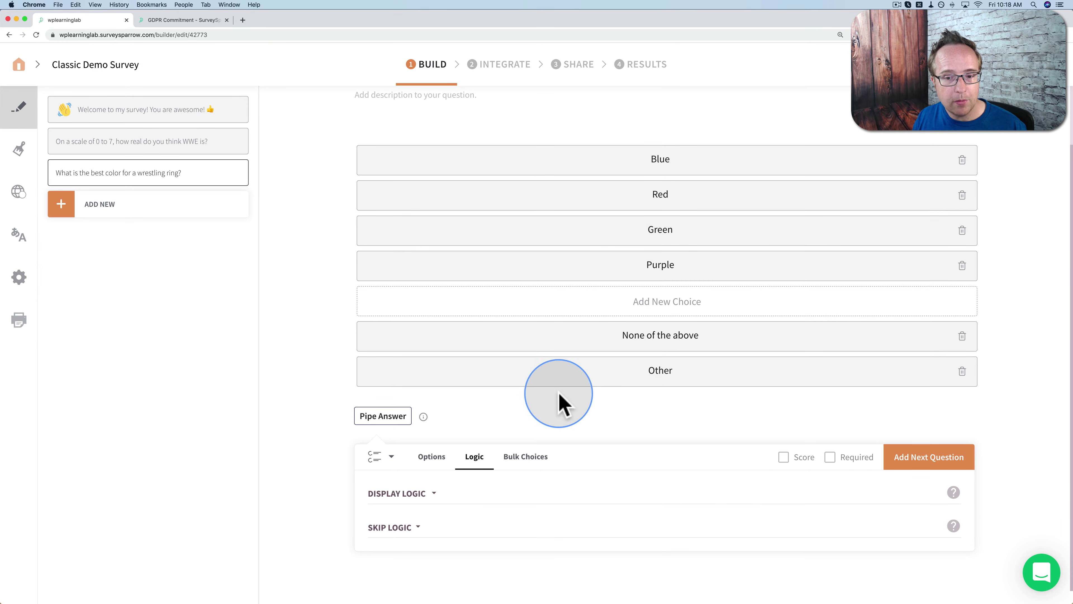
Add an untitled rating question, try its icon choices ending on the lightning bolt, and view its logic settings.
click(150, 211)
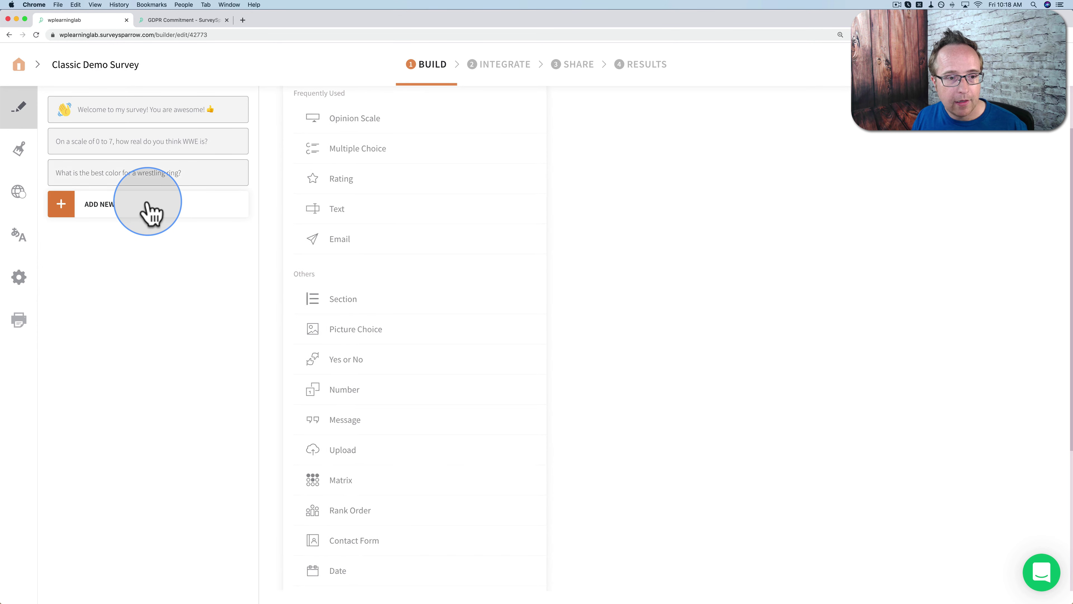
click(366, 192)
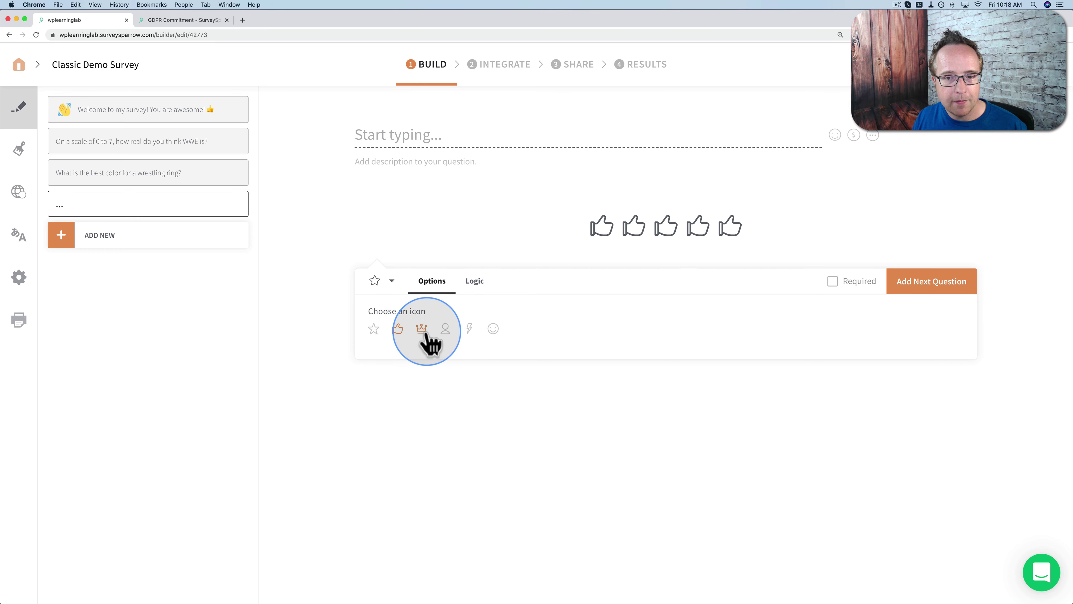
click(442, 330)
click(475, 281)
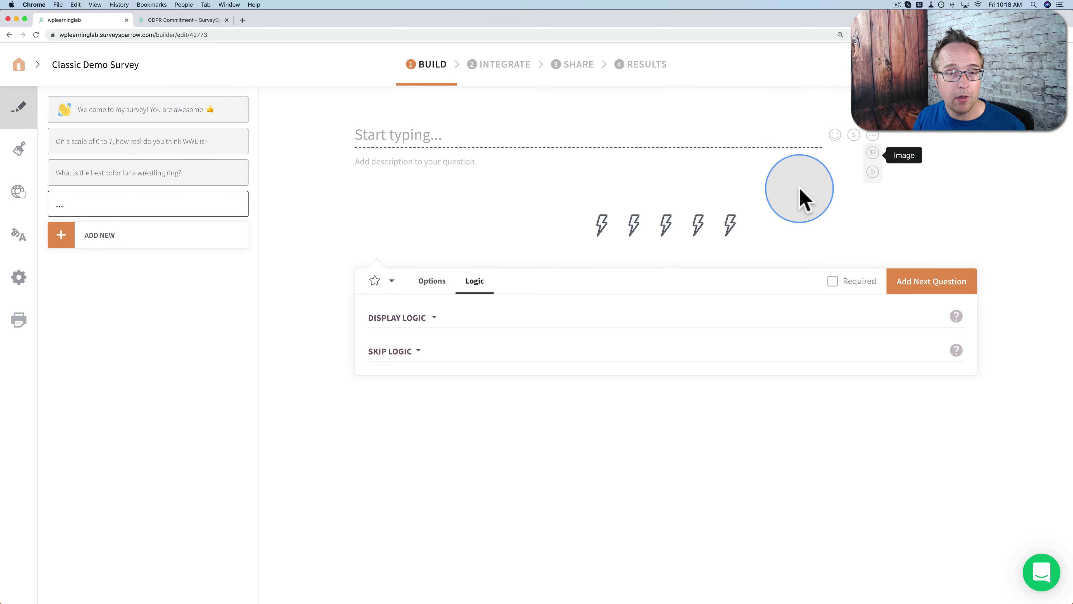
Add an untitled text question that accepts multiple lines, and look at its logic settings.
click(122, 246)
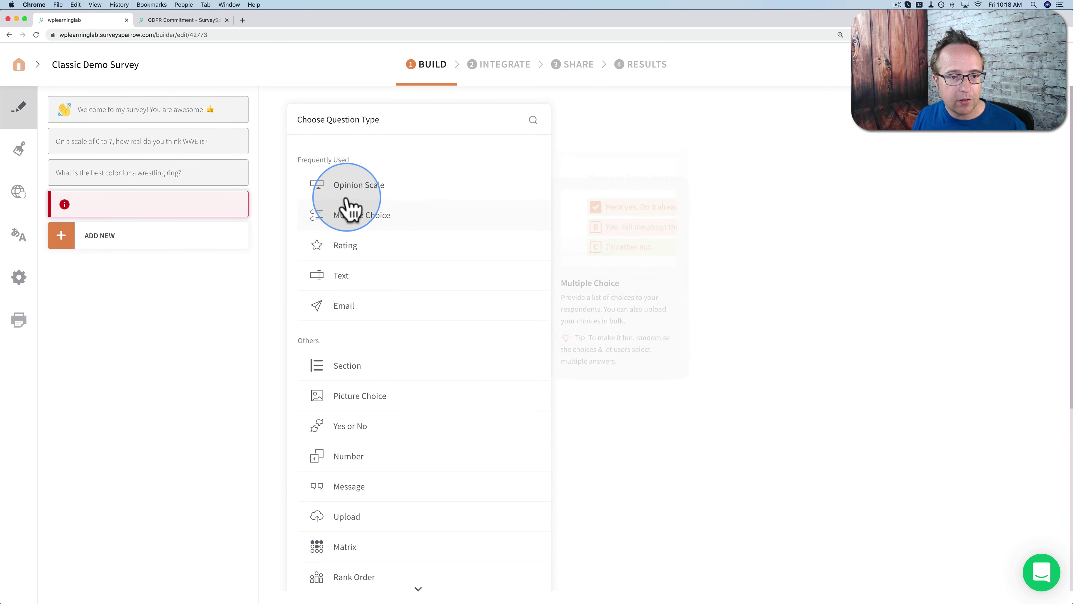
click(356, 286)
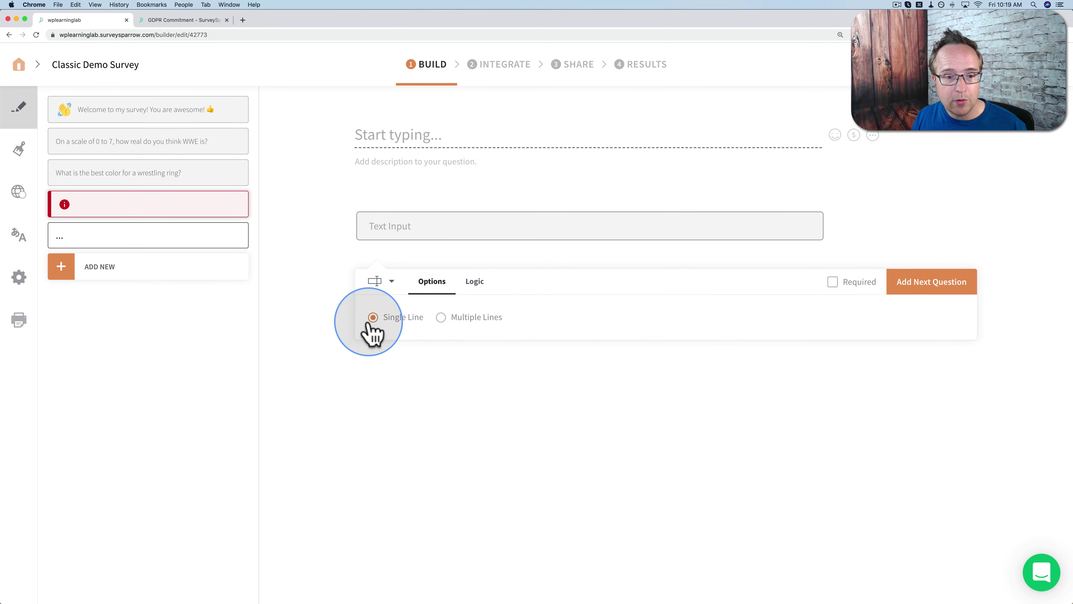
click(475, 282)
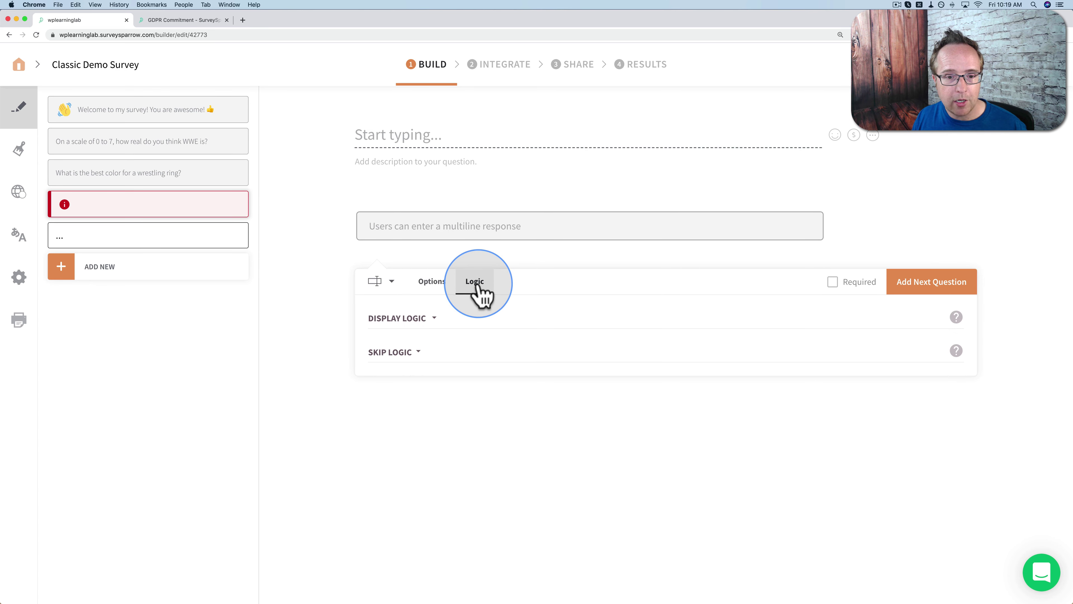
click(431, 281)
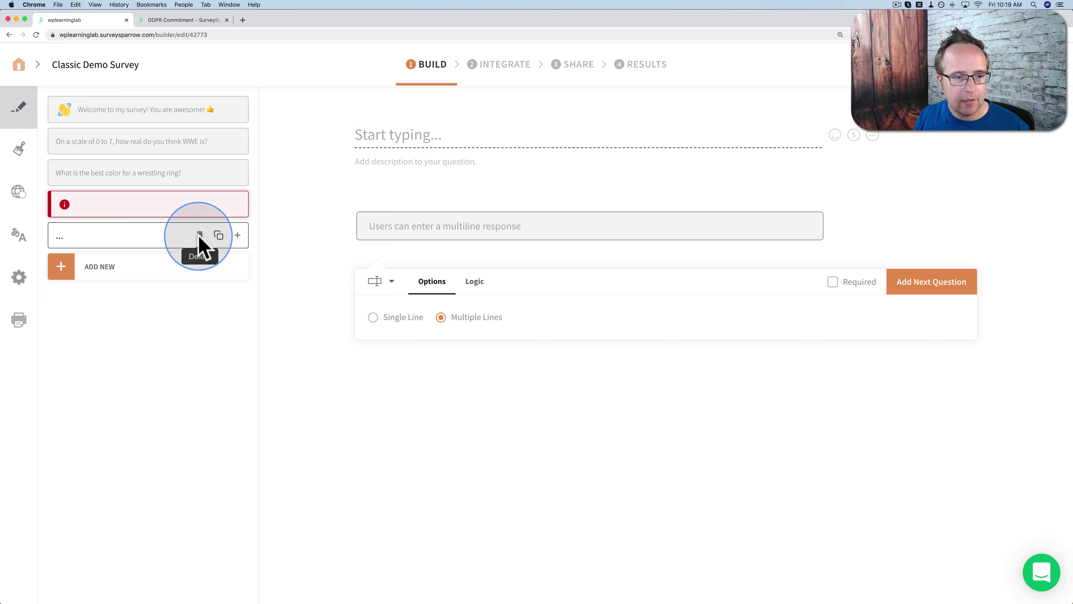
Delete the untitled text question and the untitled rating question from the survey.
click(200, 236)
click(605, 361)
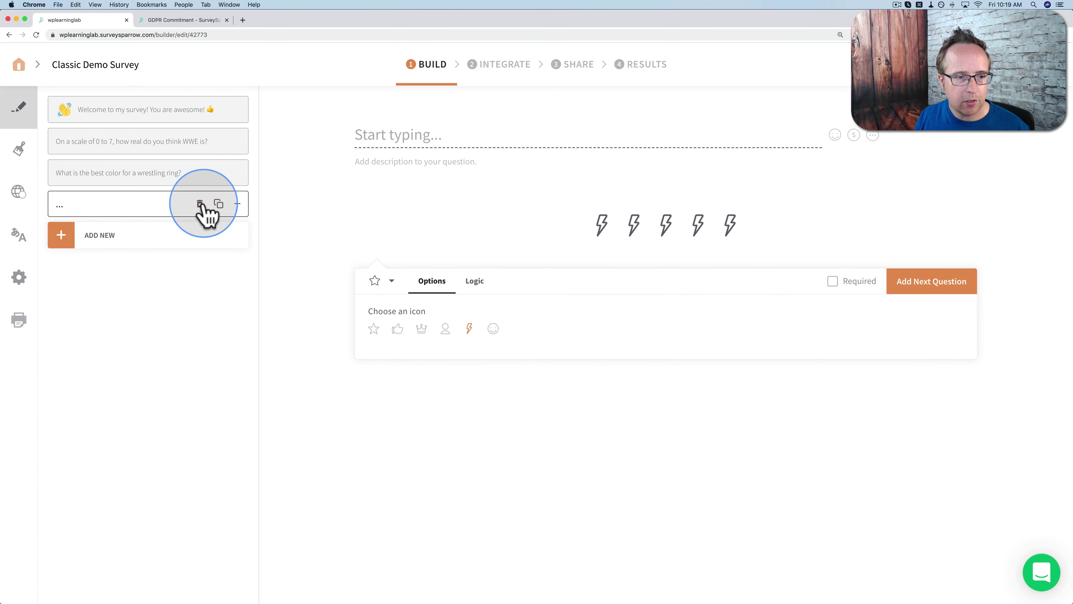
click(199, 205)
click(625, 361)
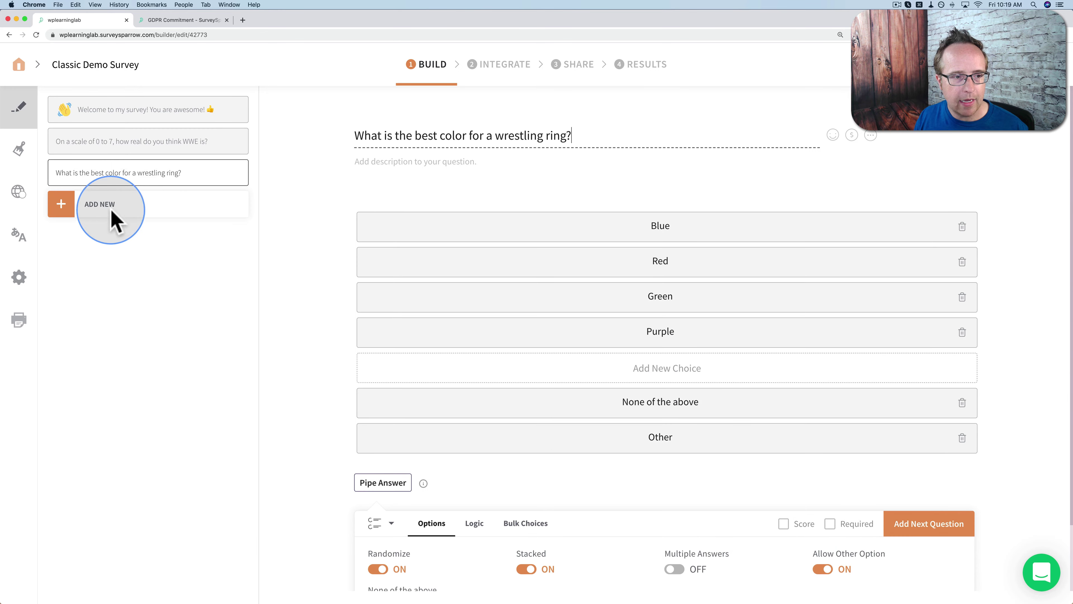
Add an untitled email question after the wrestling ring question to see its settings.
click(132, 214)
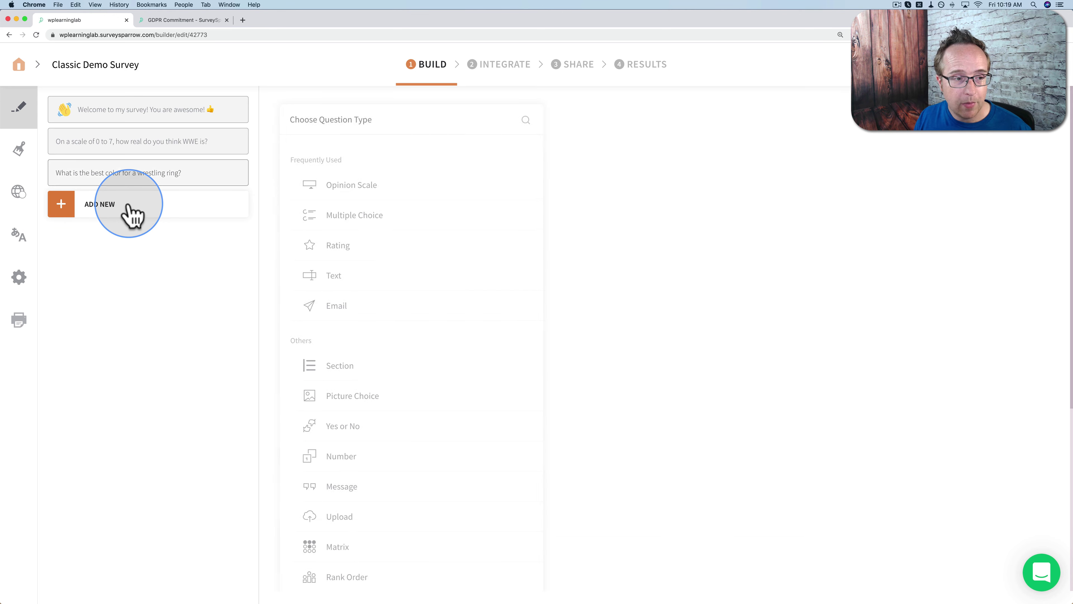
scroll(338, 299, down, 2)
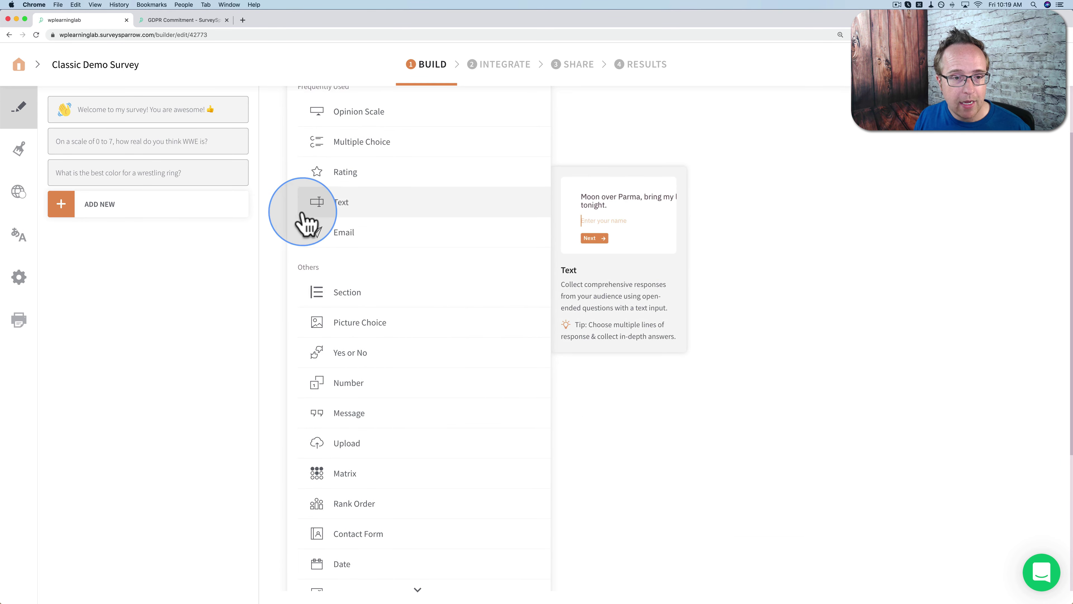
click(344, 239)
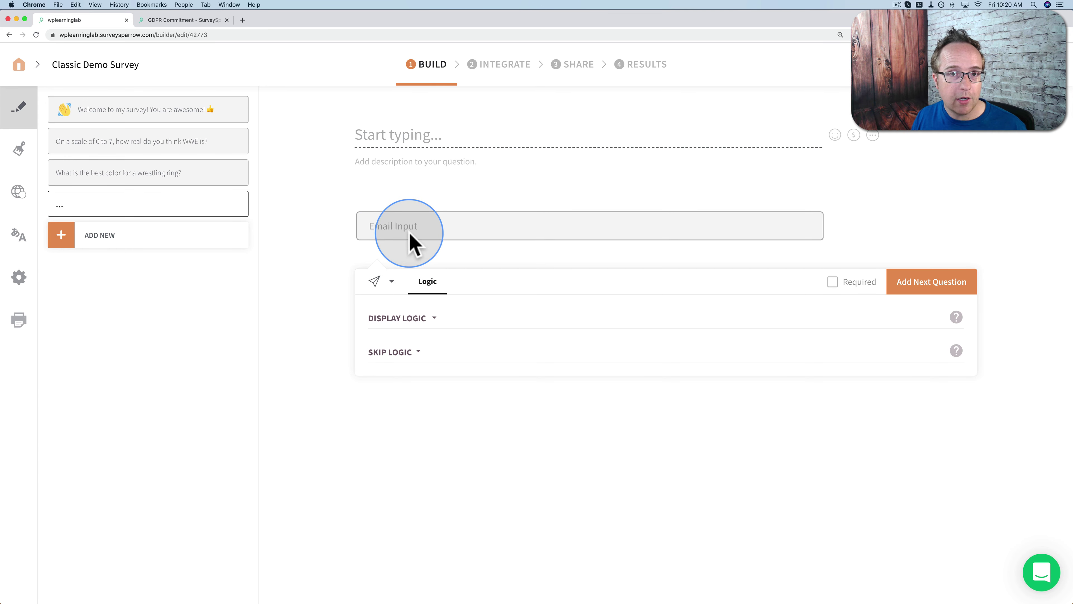
Add a section after the wrestling ring question and place the cursor in its empty title.
click(114, 239)
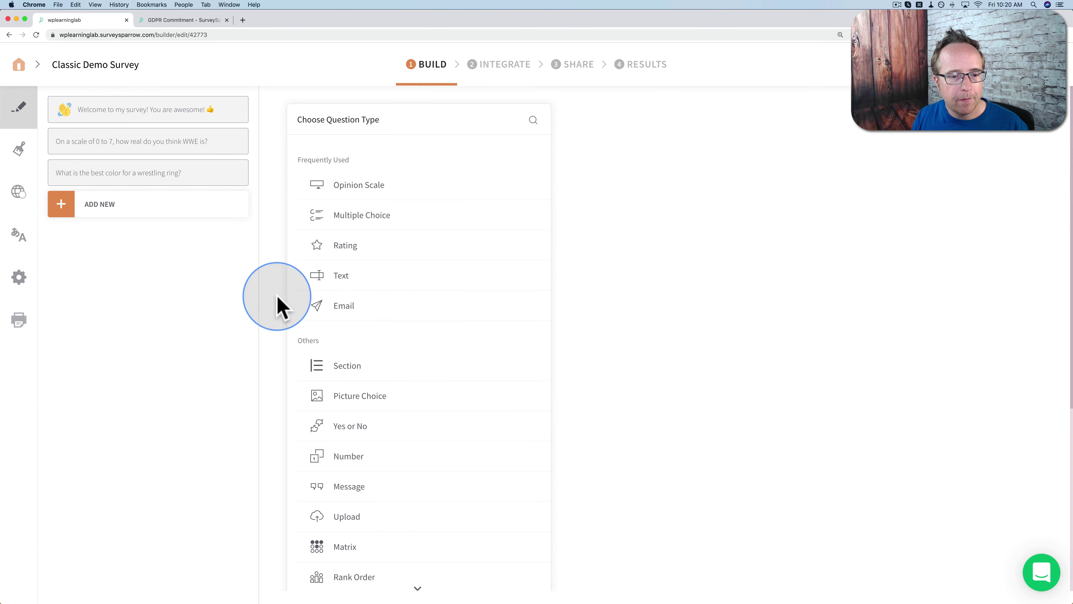
click(329, 392)
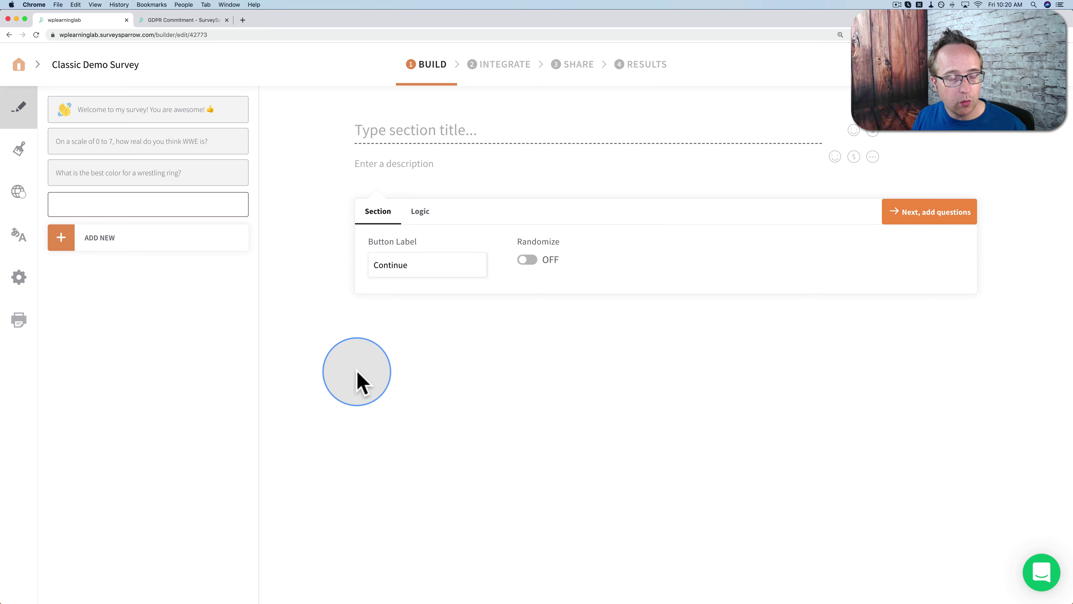
click(454, 126)
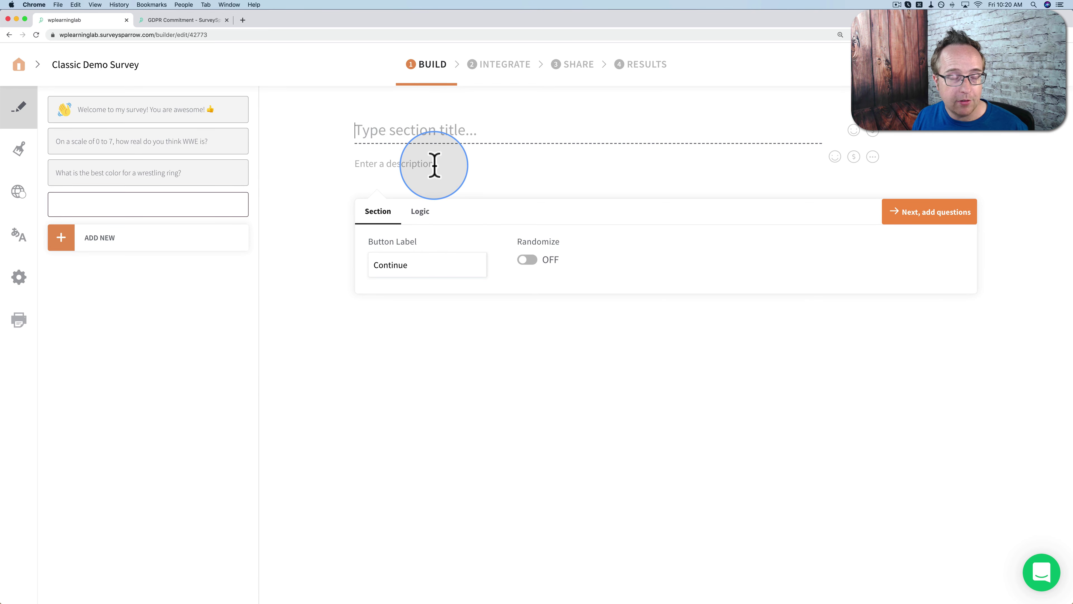
Add a picture choice question, look through its image picker without choosing an image, and include a "None of the above" choice.
click(141, 240)
scroll(371, 373, down, 2)
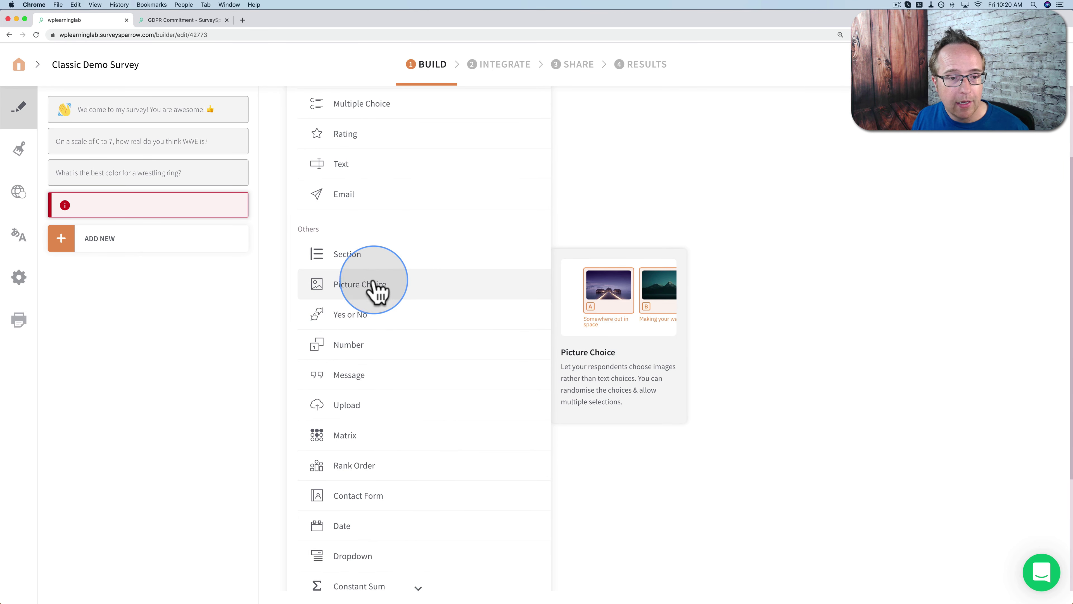
click(344, 293)
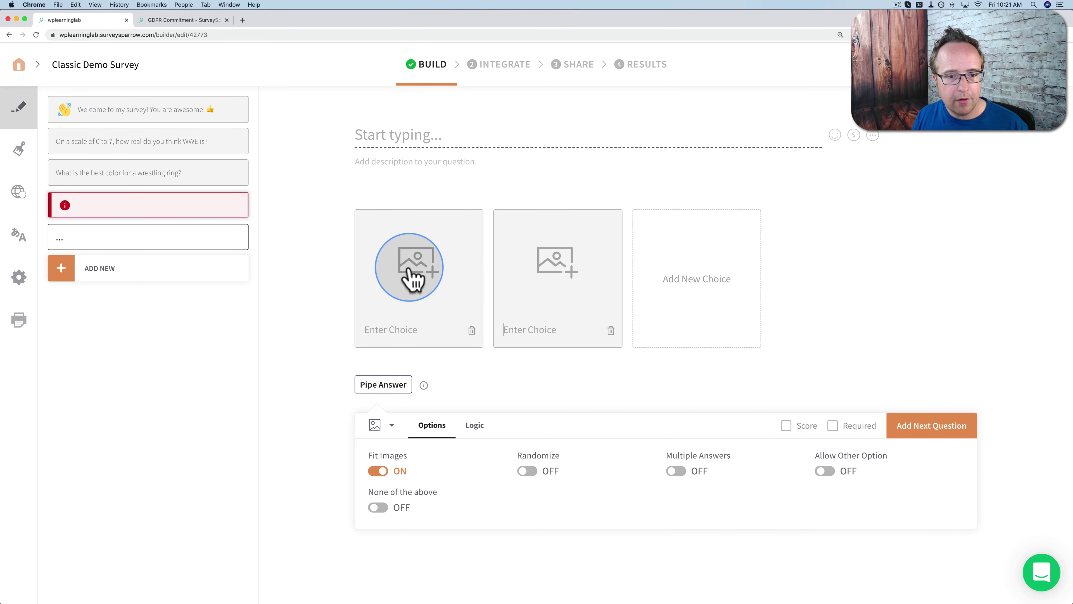
click(412, 277)
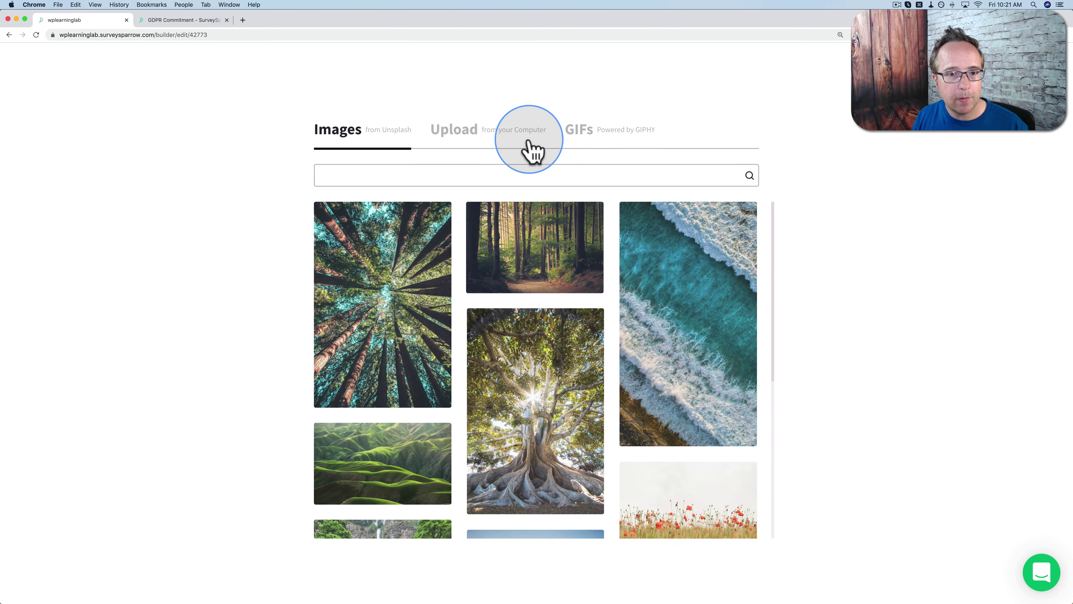
click(1053, 73)
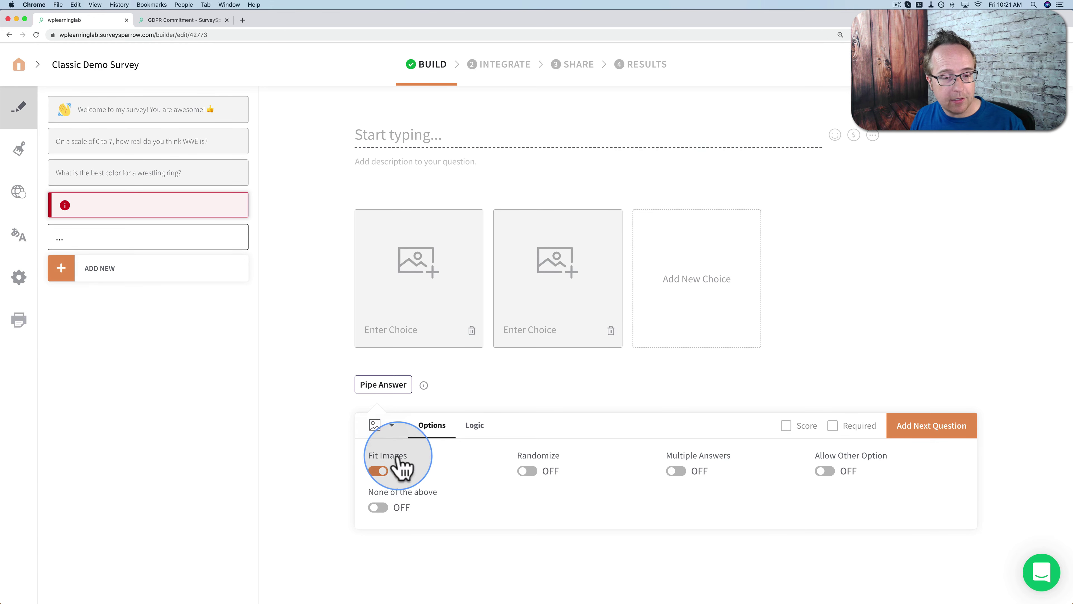
click(378, 507)
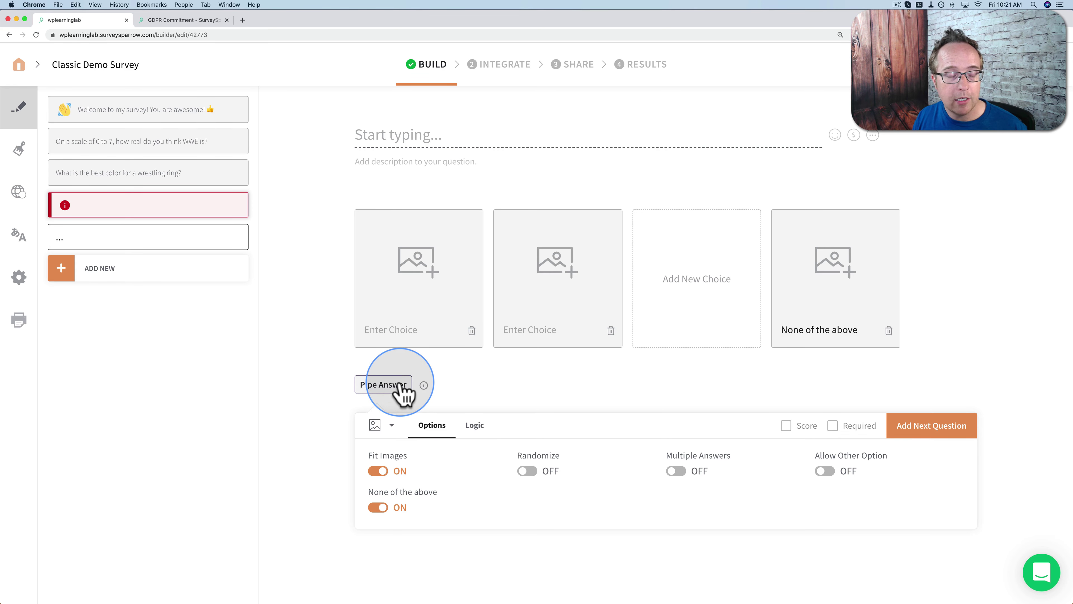
Add an untitled yes or no question and switch its icons to the check mark and cross.
click(131, 275)
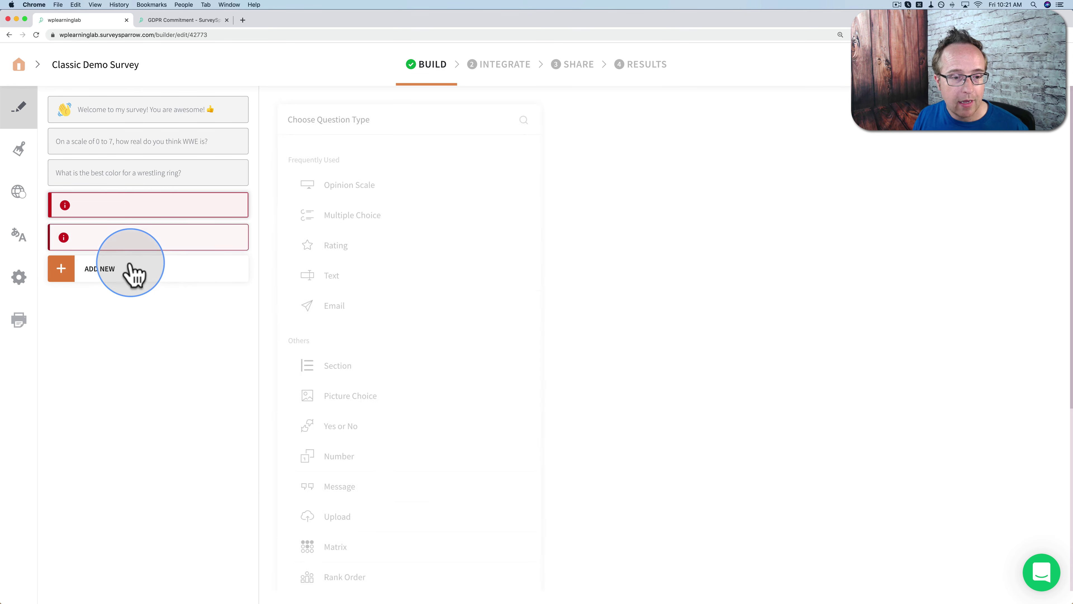
scroll(419, 383, down, 2)
click(371, 338)
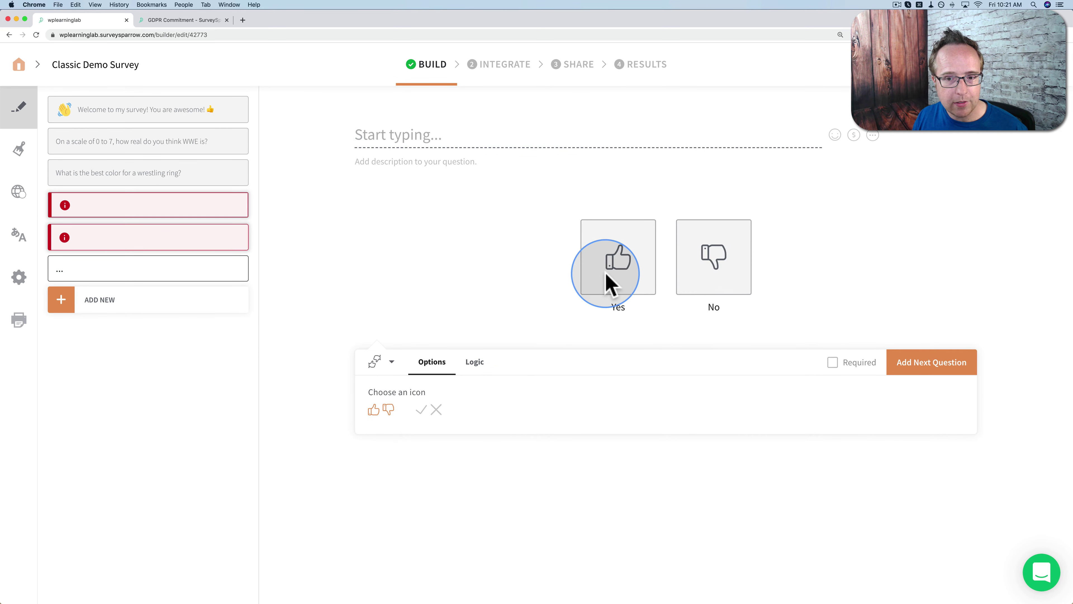
click(428, 413)
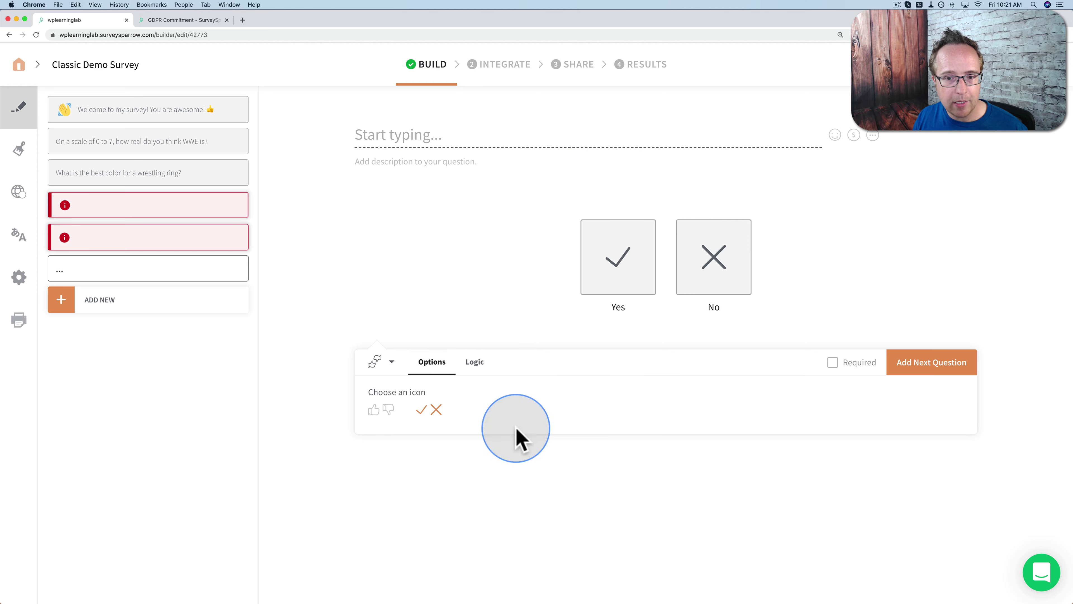
Add an untitled number question to see its minimum and maximum value options.
click(111, 300)
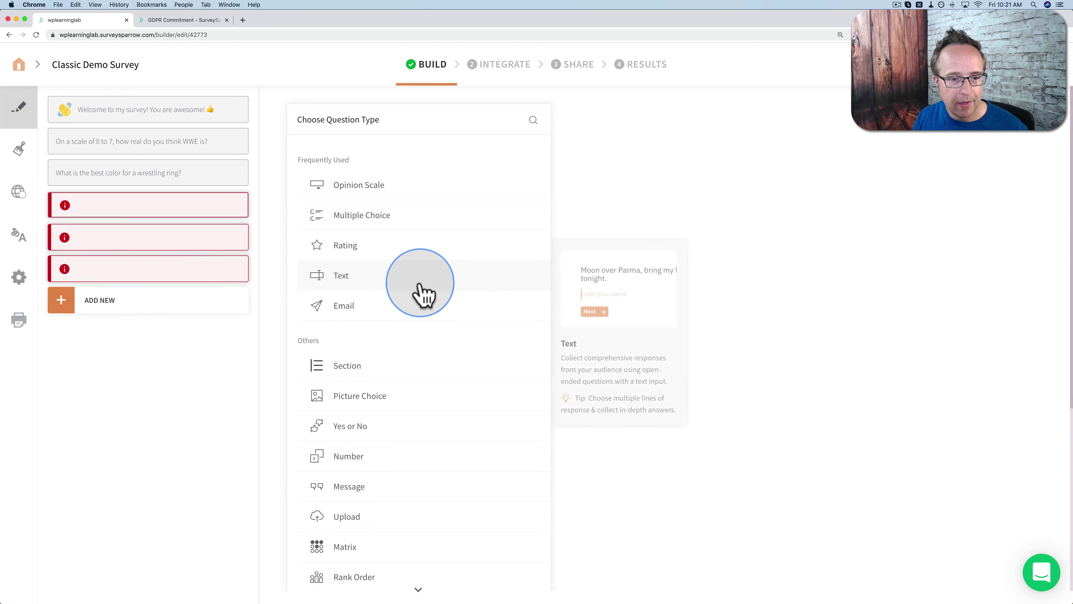
scroll(376, 395, down, 2)
click(342, 380)
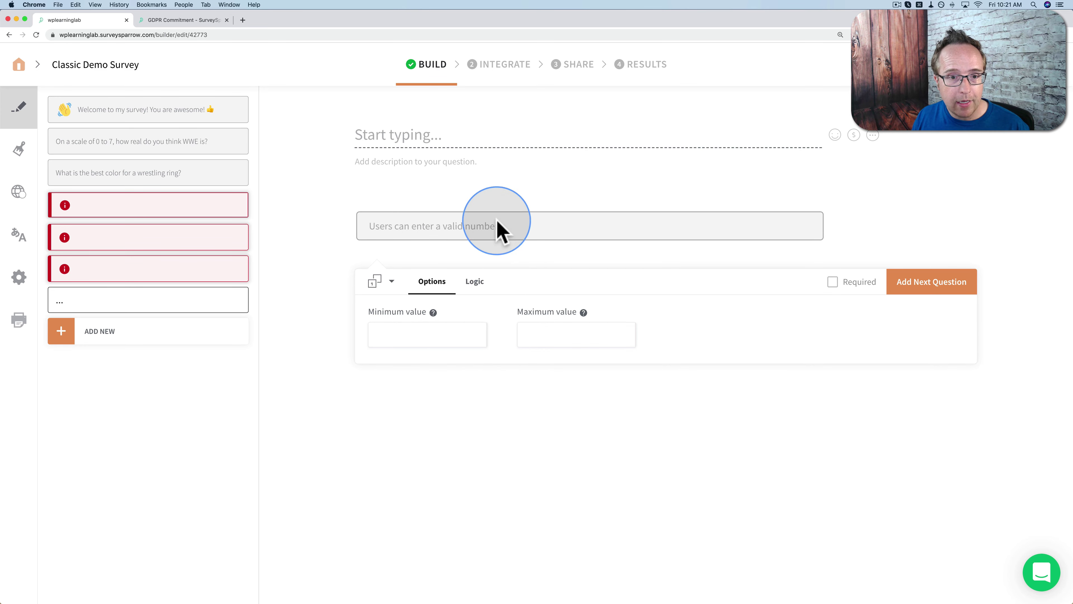
Delete the untitled yes or no, picture choice and number questions together with the empty section.
click(199, 268)
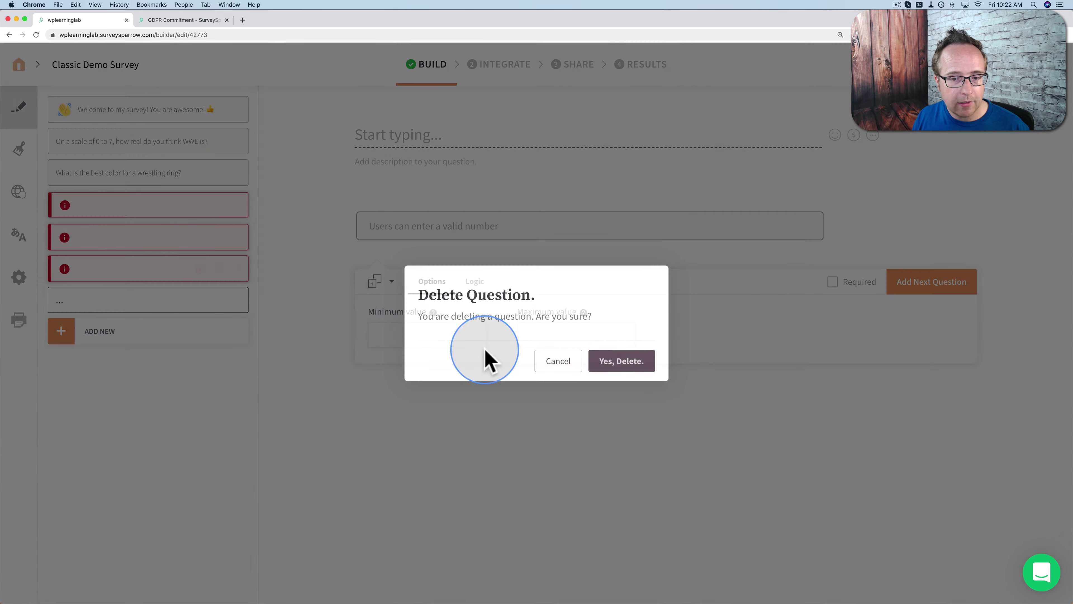
click(615, 361)
click(199, 236)
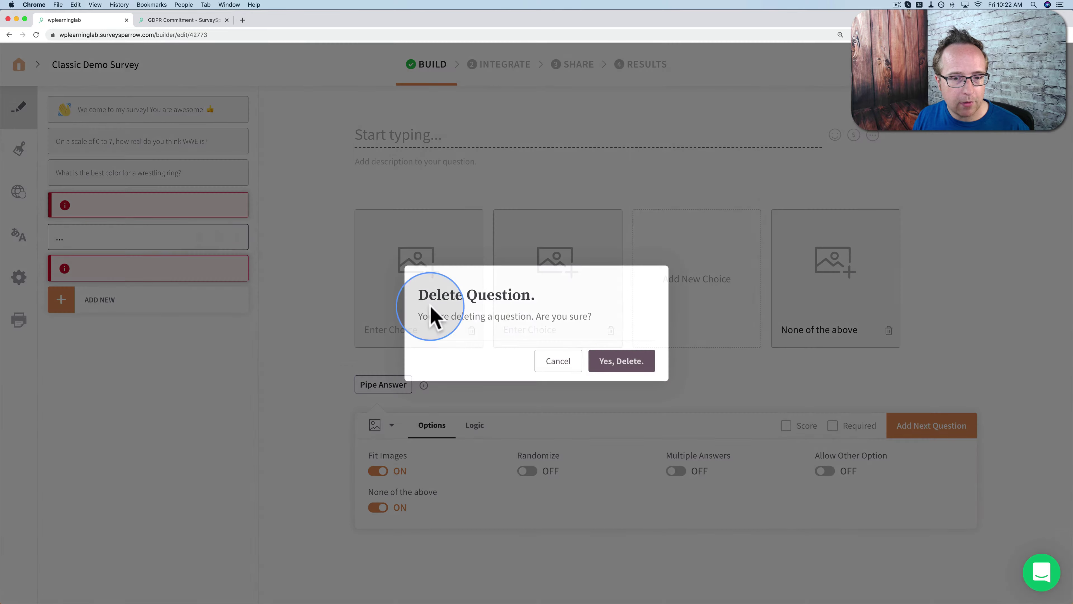
click(621, 361)
click(200, 204)
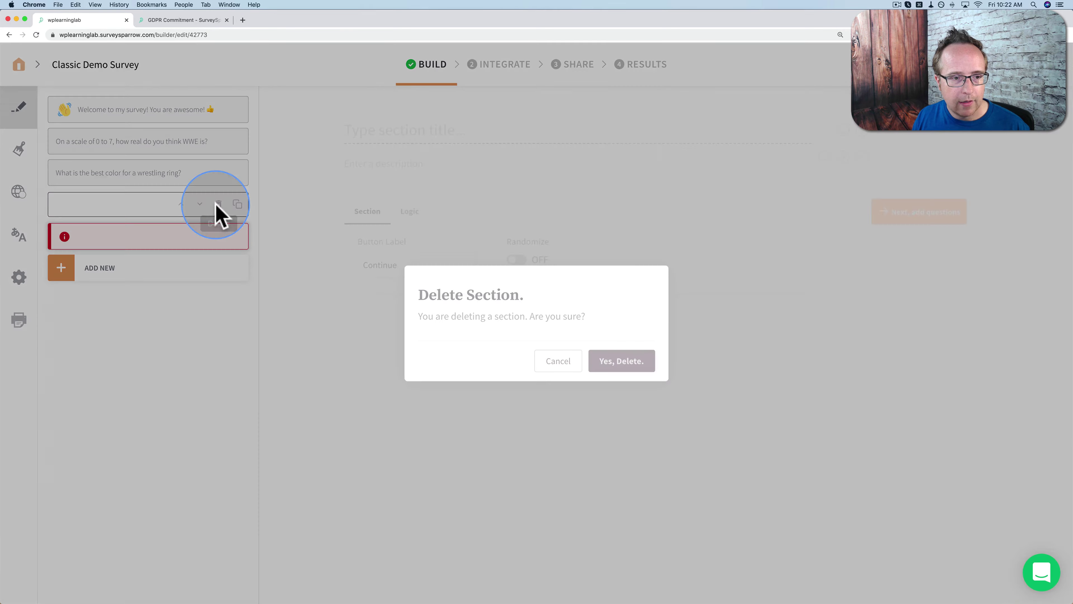
click(620, 360)
click(199, 205)
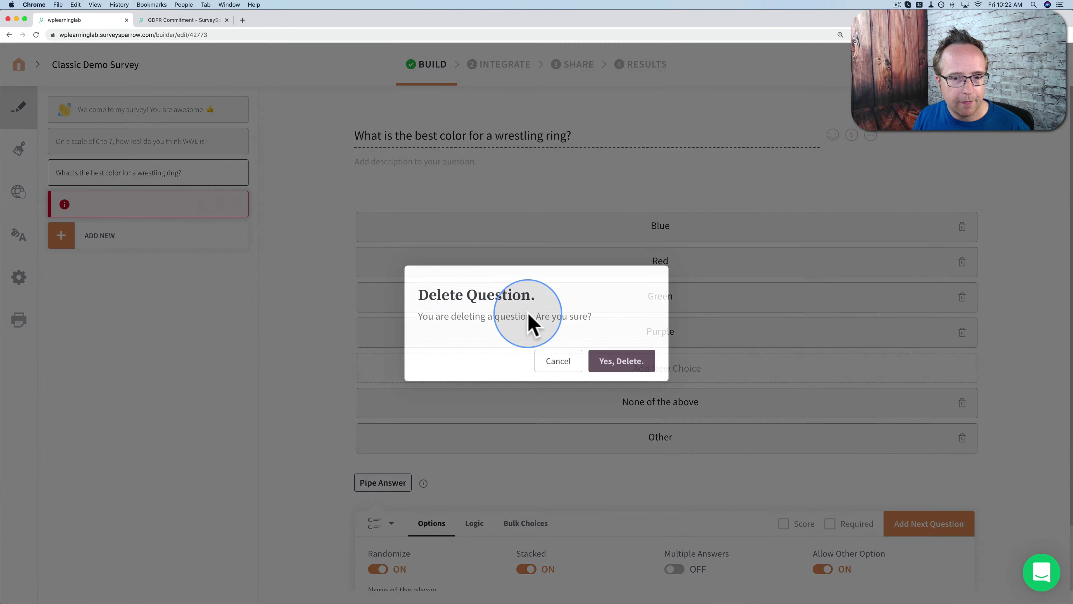
click(615, 361)
Add a message reading "Wow, that's great!" after the wrestling ring question and view its logic settings.
click(138, 209)
scroll(201, 221, down, 3)
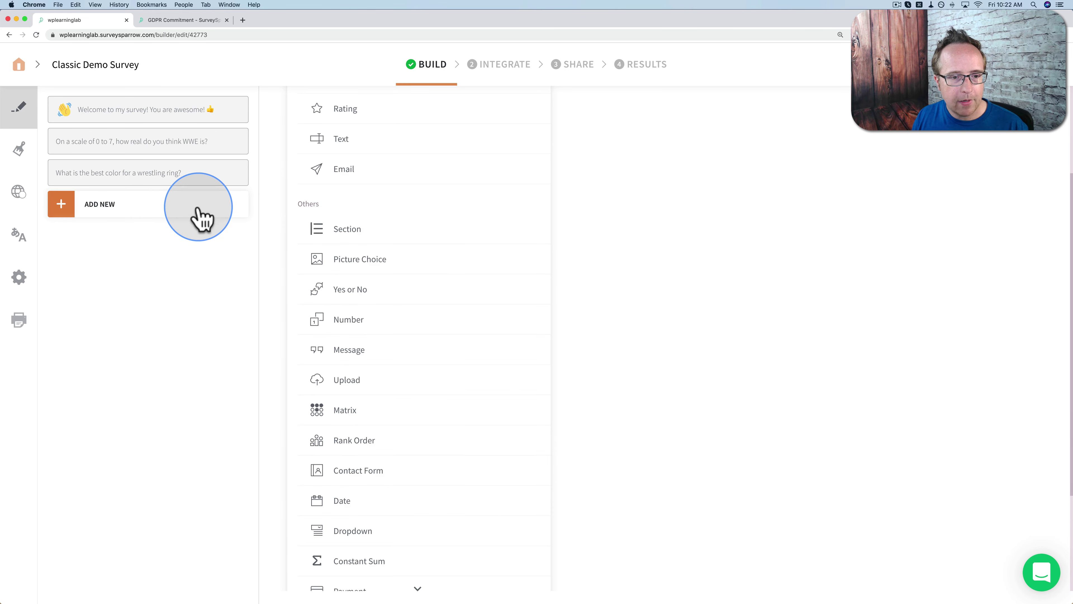
click(359, 350)
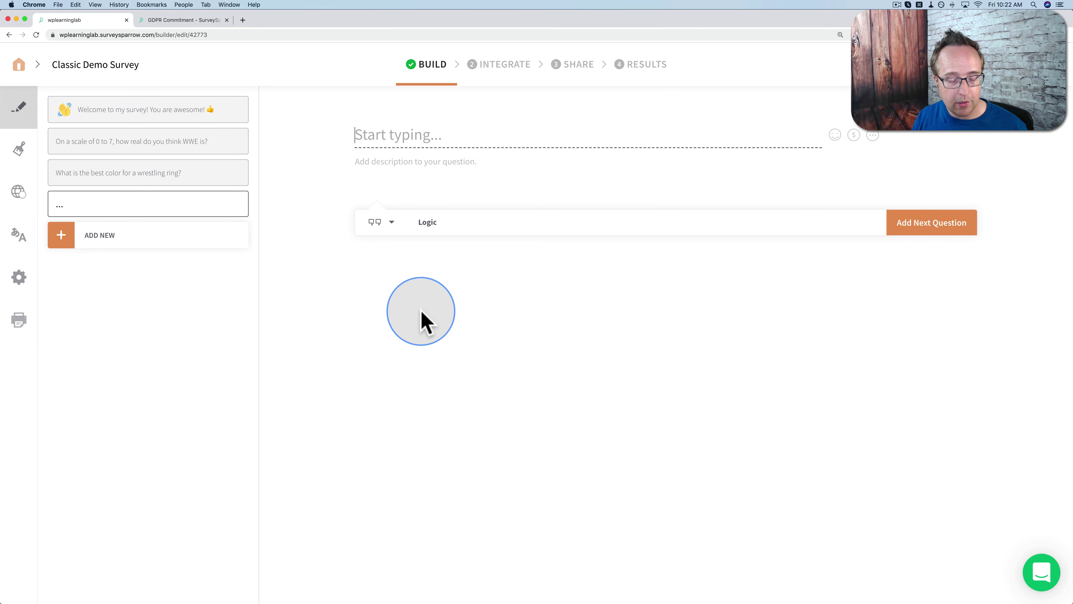
text(Wow, that's great!)
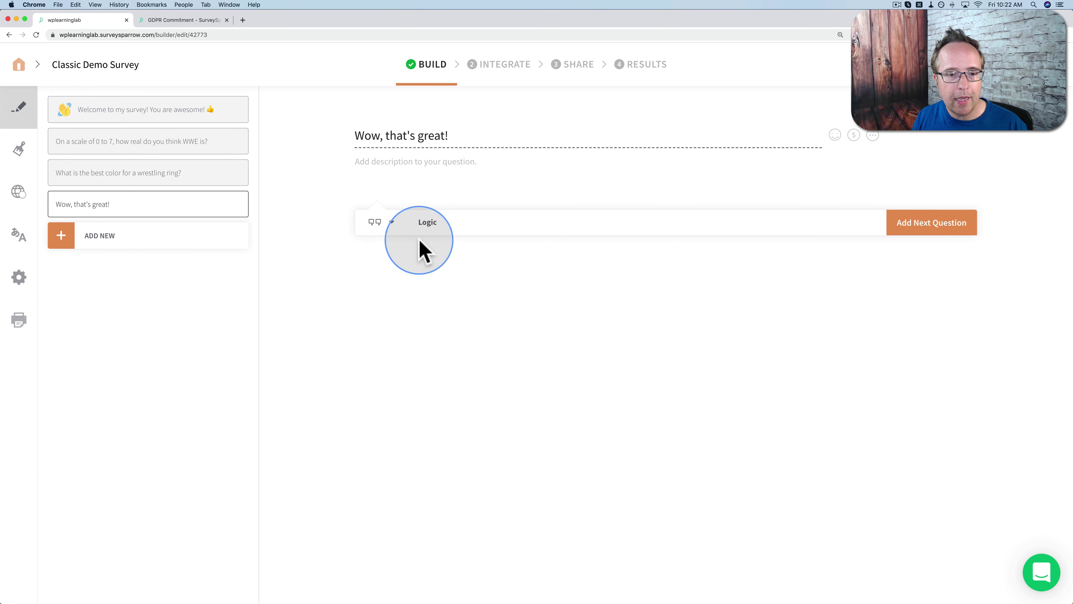
click(427, 223)
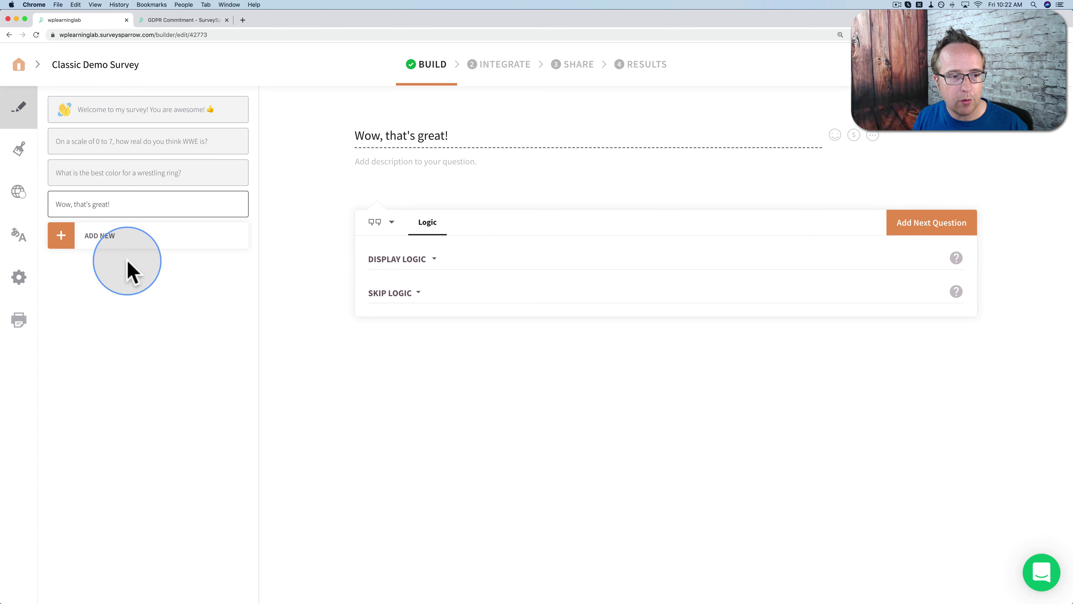
Add an upload question after the "Wow, that's great!" message.
click(97, 239)
scroll(400, 403, down, 4)
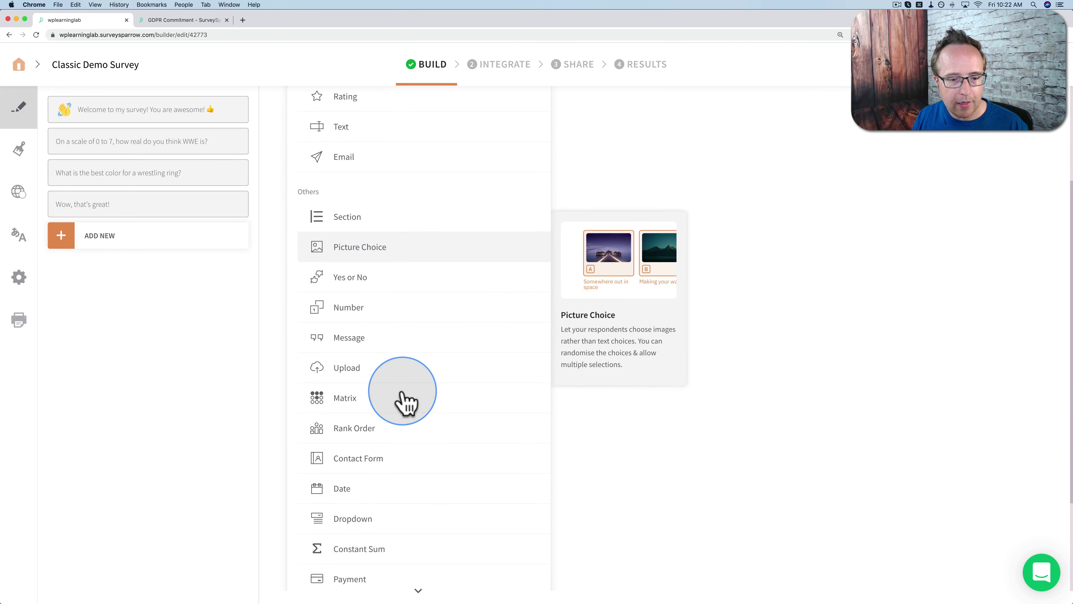
click(347, 368)
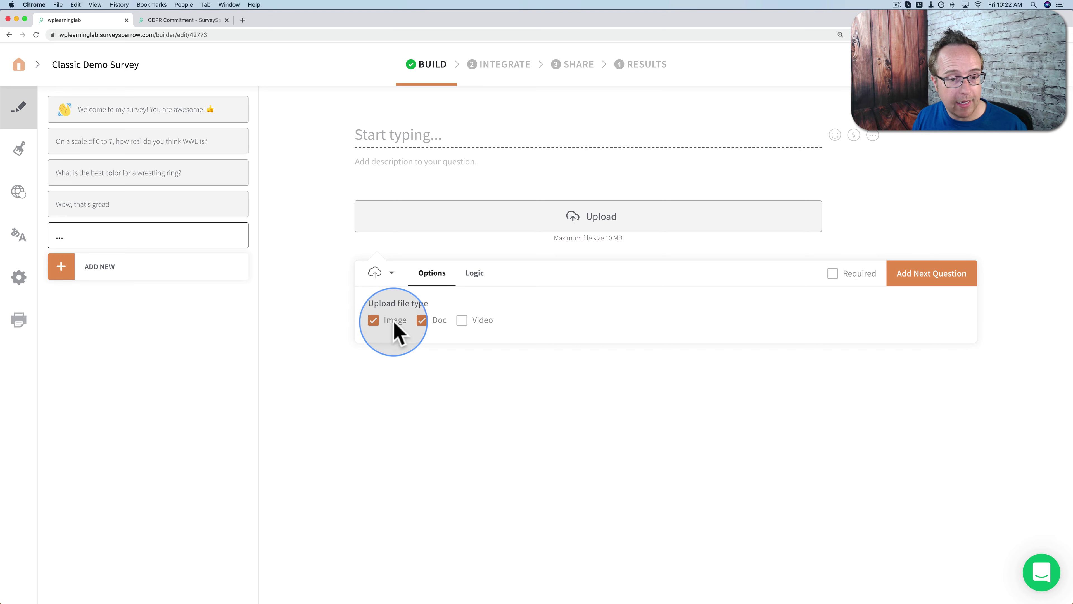
Check the upload question's supported video formats and maximum file size, and add an untitled matrix question after it.
mouse_move(434, 329)
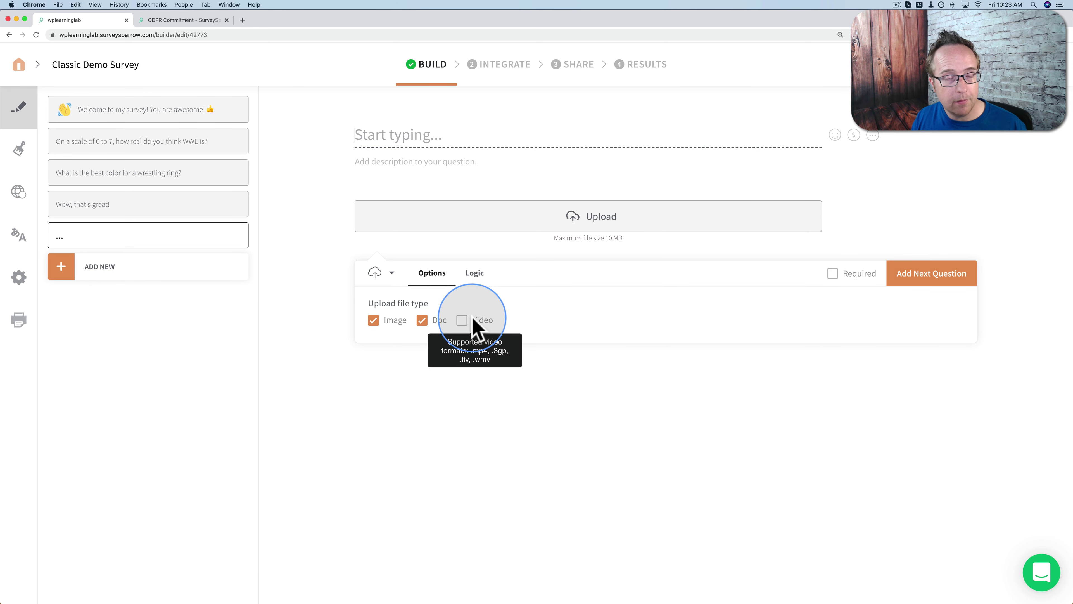
drag(625, 239, 592, 238)
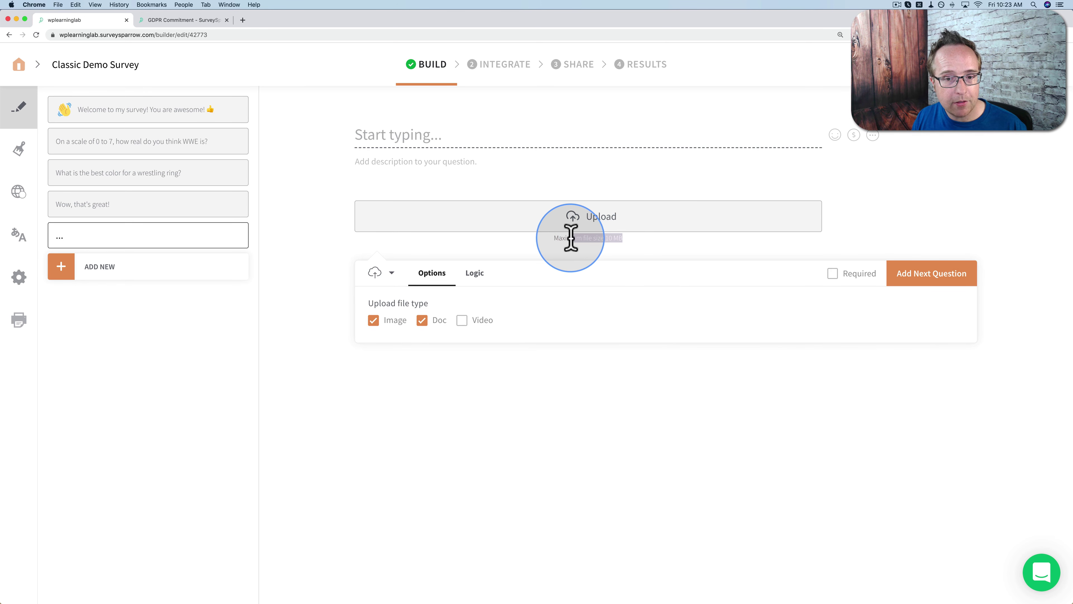
click(112, 268)
scroll(395, 391, down, 5)
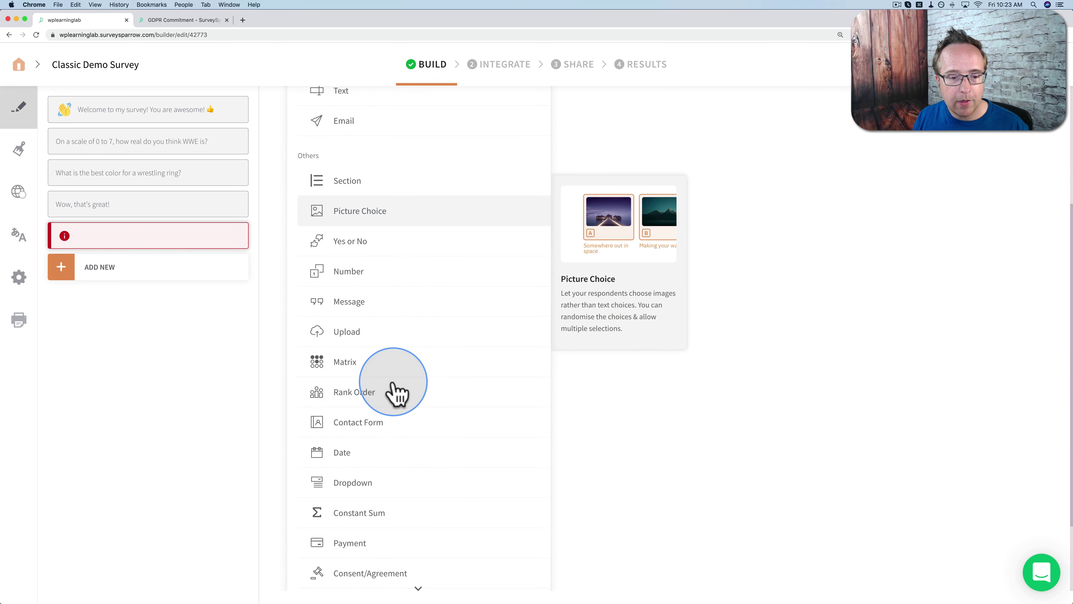
click(366, 355)
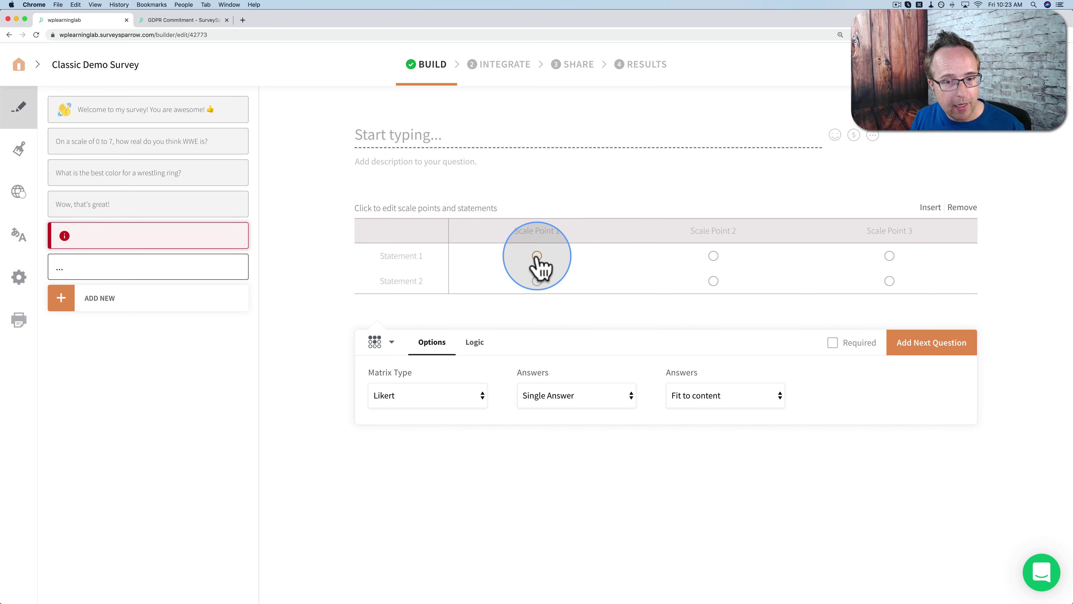
Try the matrix with Multiple Answer by ticking Scale Point 1 and Scale Point 2 for Statement 1.
click(560, 397)
click(572, 408)
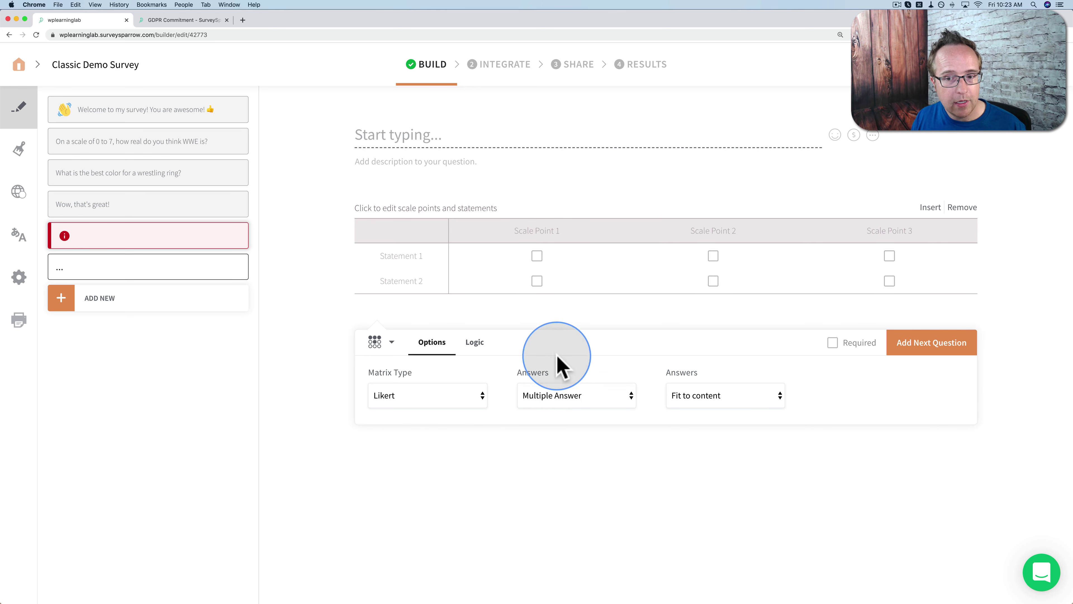
click(536, 256)
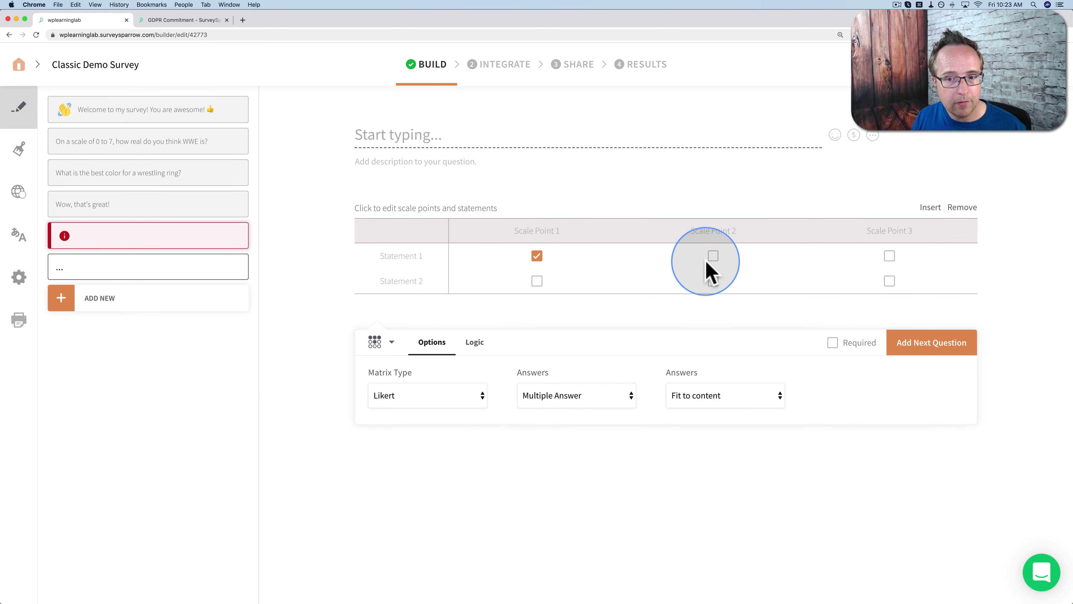
click(713, 257)
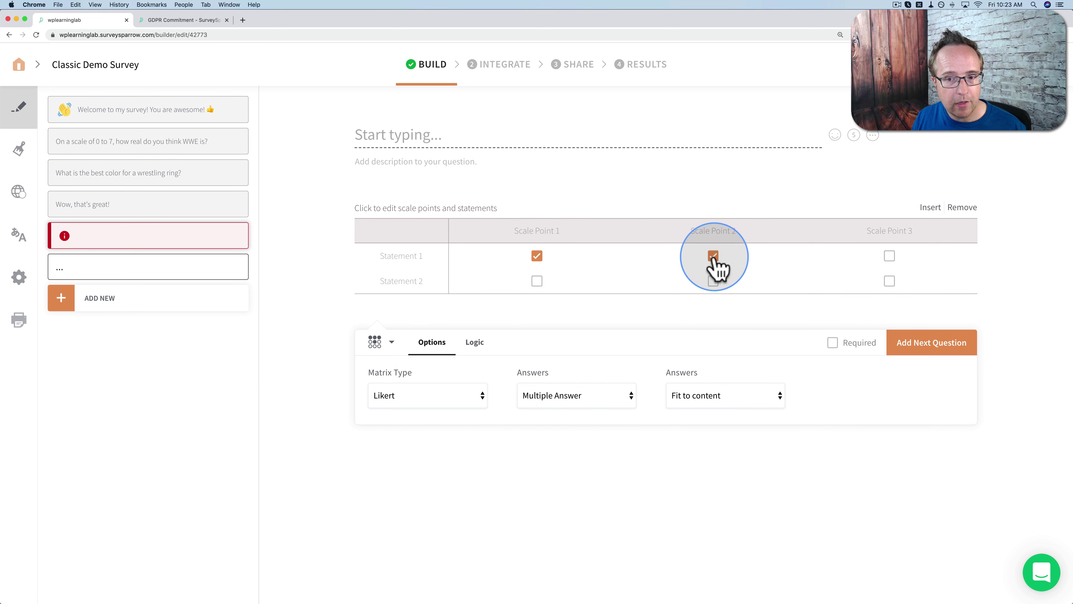
Switch the matrix back to Single Answer and try different scale points for both statements.
click(576, 408)
click(560, 387)
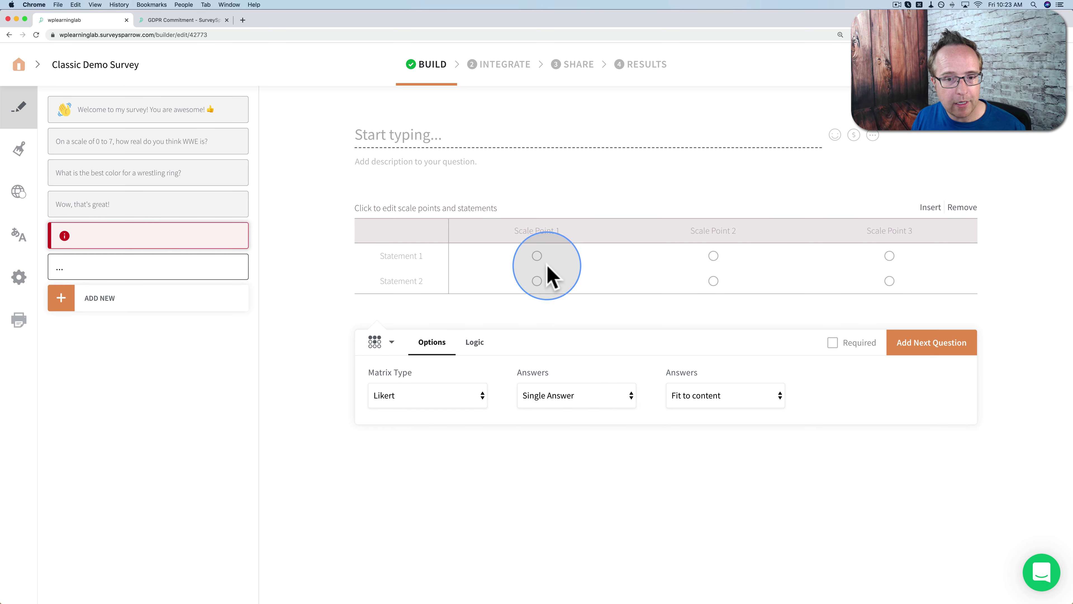
click(537, 255)
click(713, 256)
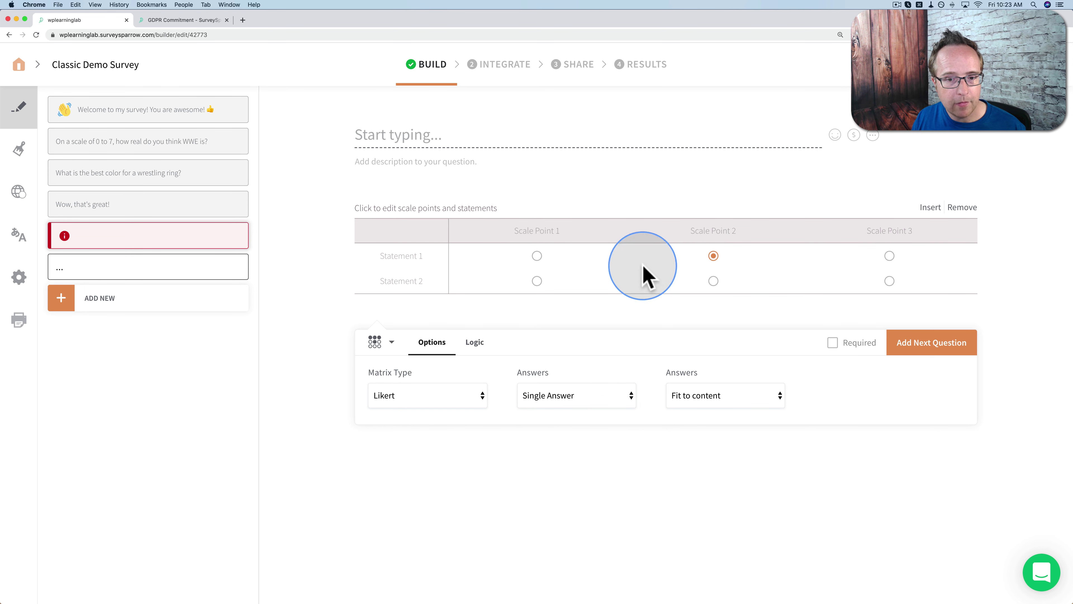
click(537, 281)
click(713, 281)
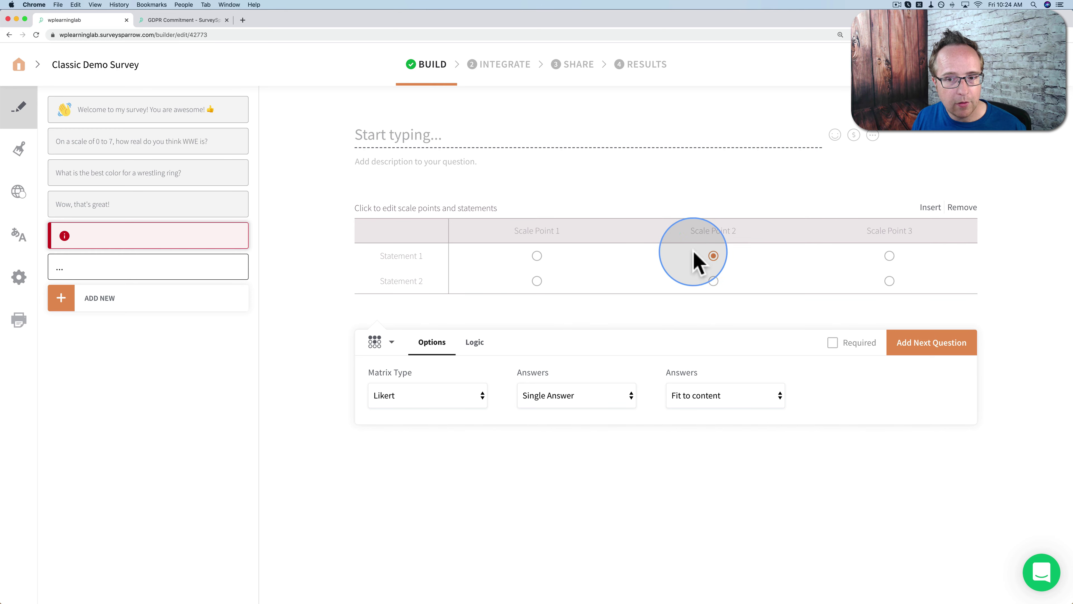
click(537, 255)
click(536, 280)
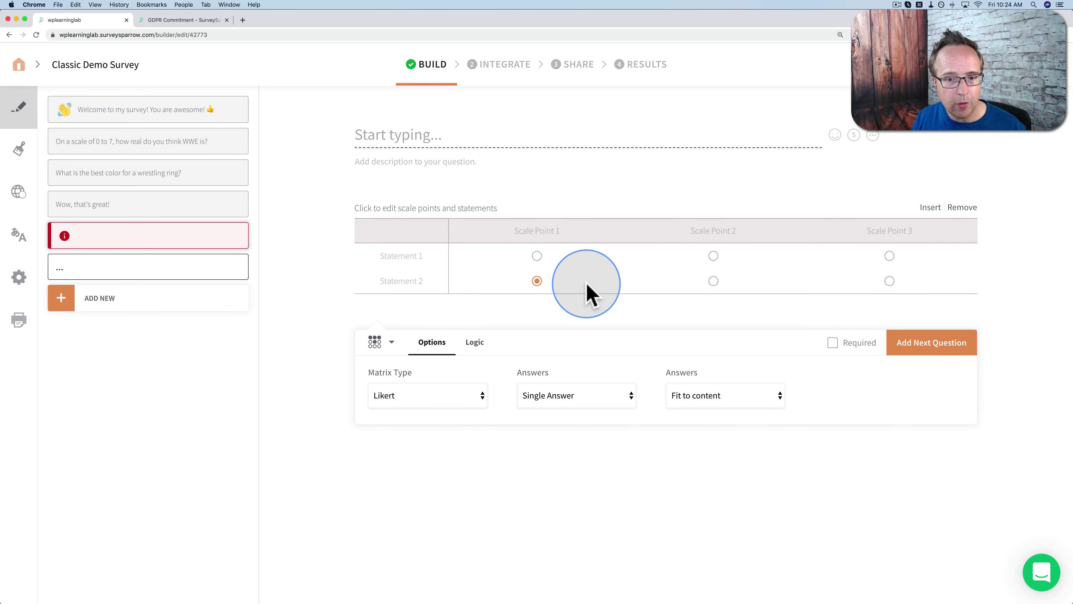
click(713, 280)
Return the matrix to Multiple Answer and tick Scale Point 2 for Statement 1.
click(566, 395)
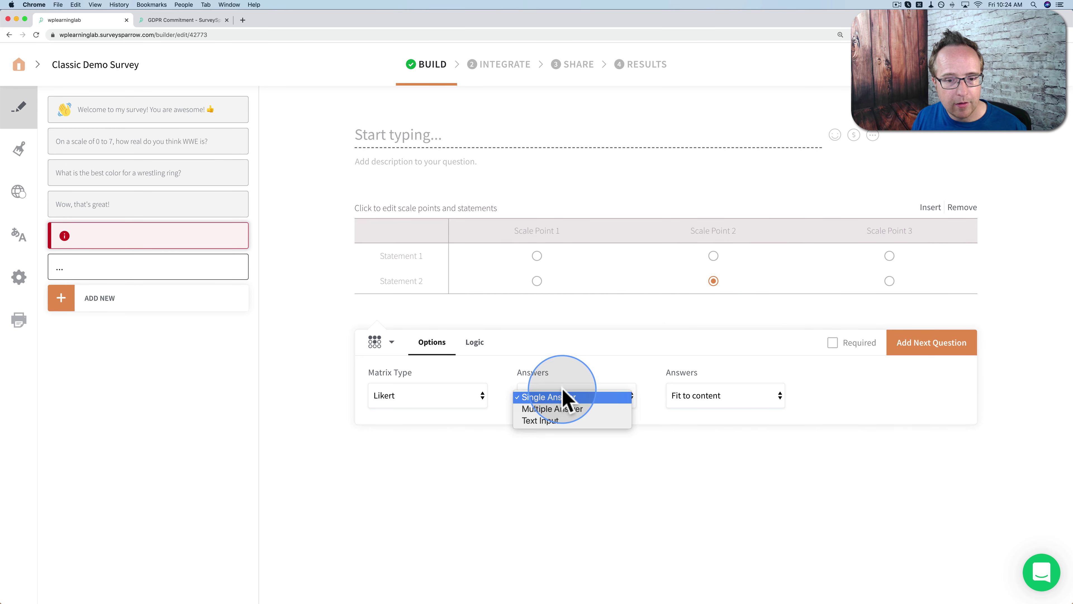
click(552, 408)
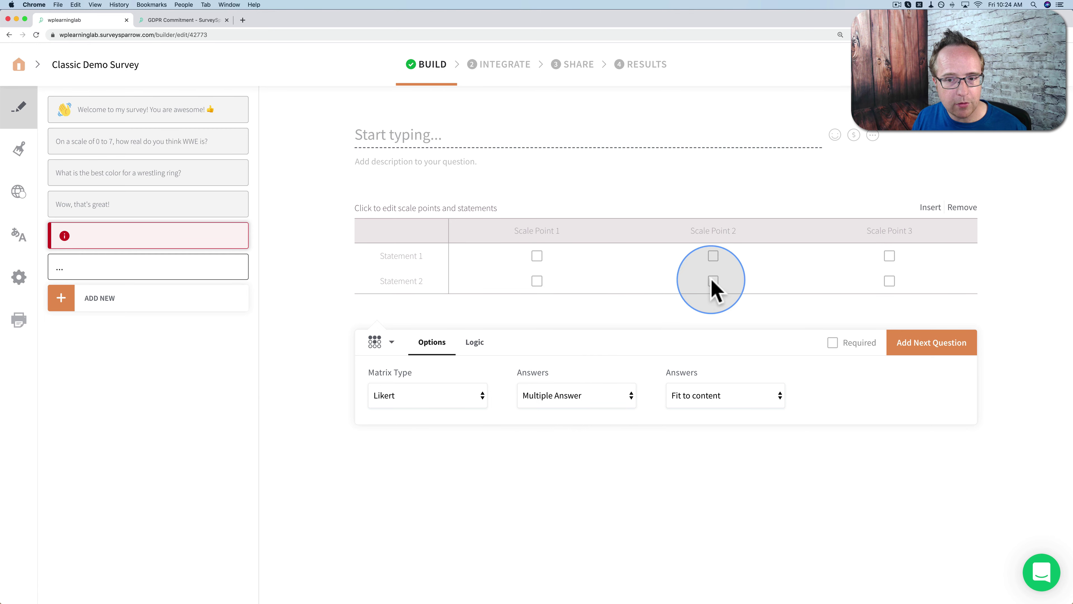
click(714, 257)
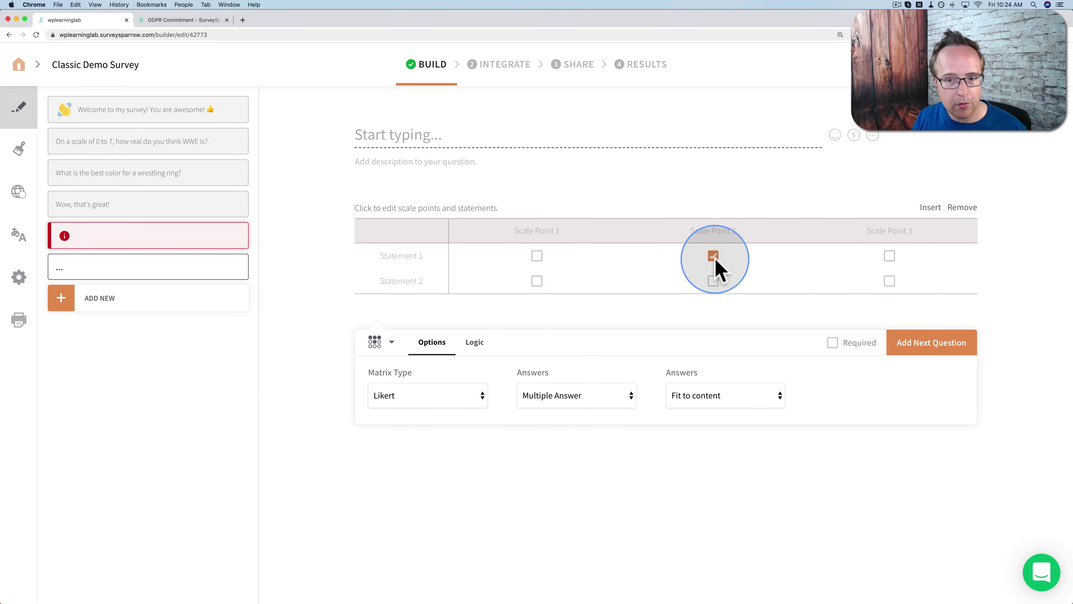
Set the matrix to Single Answer again and choose Scale Point 2 and Scale Point 3 in turn for Statement 1.
click(562, 395)
click(561, 384)
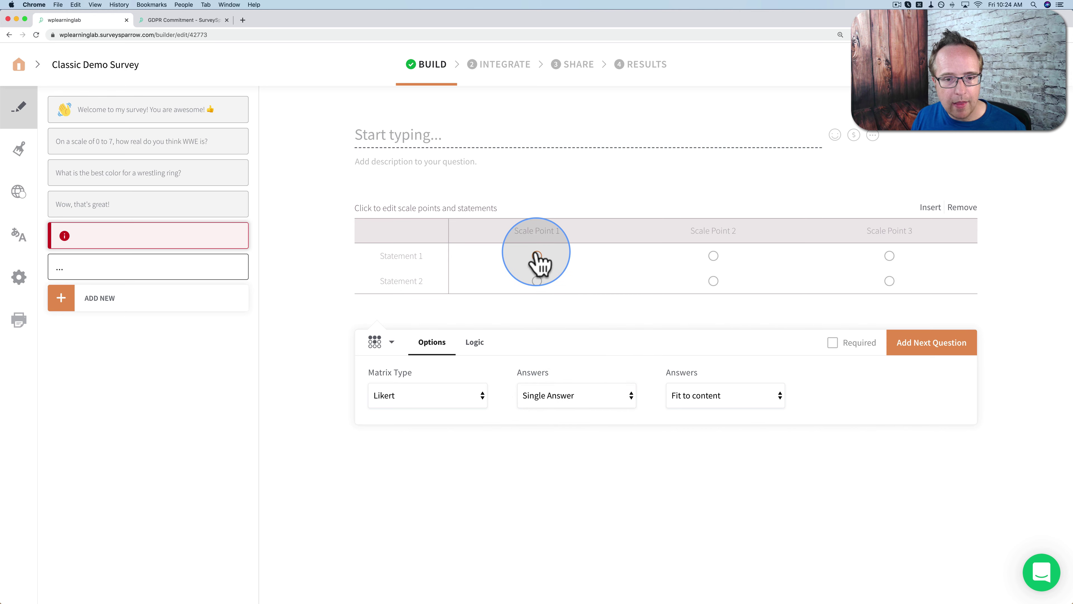
click(714, 256)
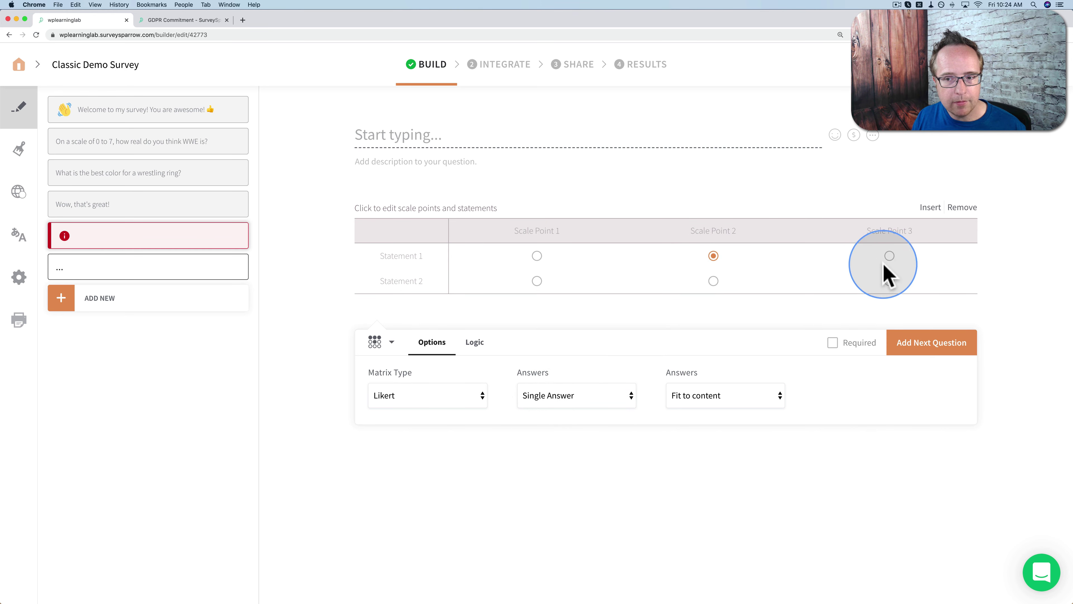
click(890, 257)
Set the matrix answers to Text Input, fill "gerterge" and "geyuetyre" for Statement 1, and view the fit options.
click(615, 398)
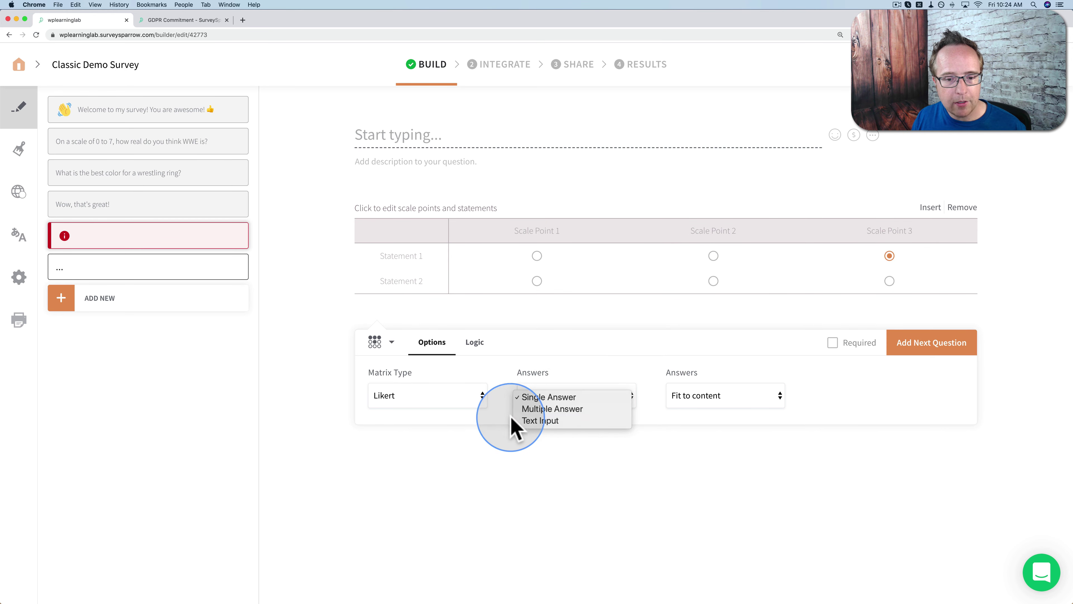
click(544, 420)
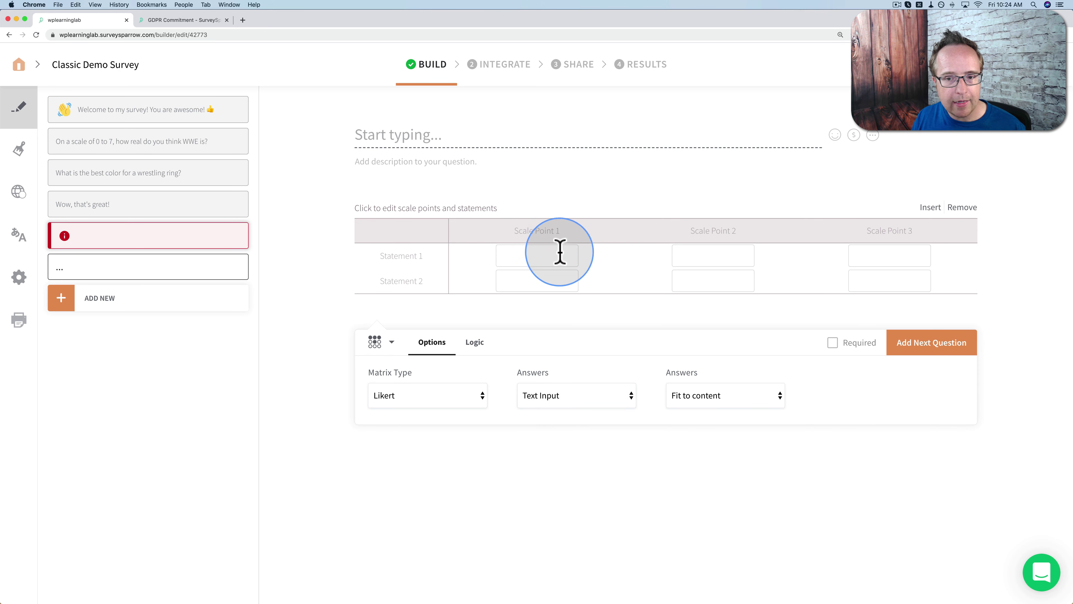
text(gerterge)
click(713, 254)
text(geyuetyre)
click(686, 395)
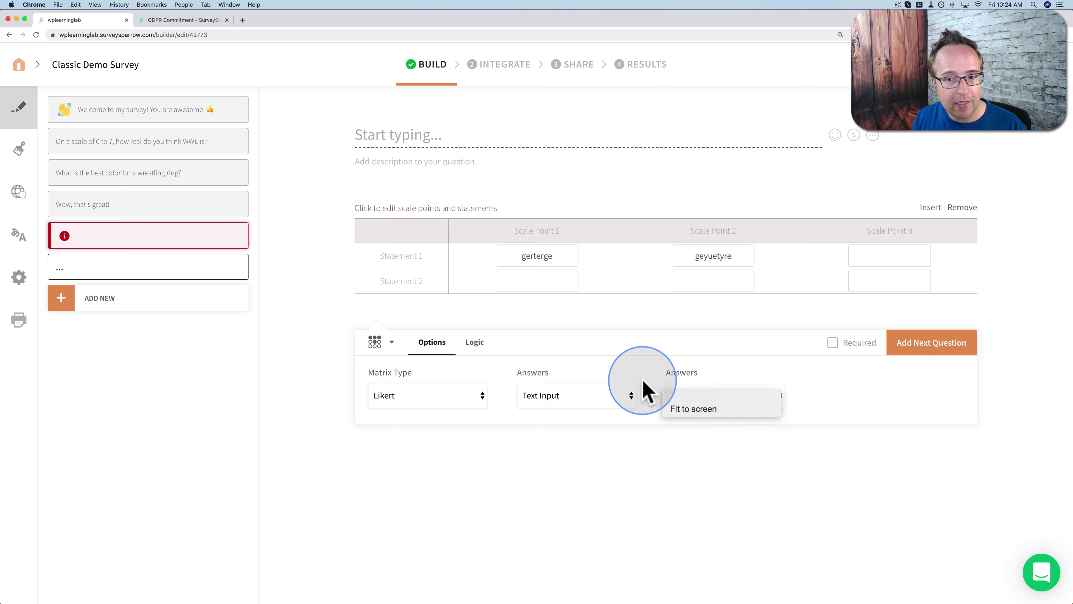
click(654, 462)
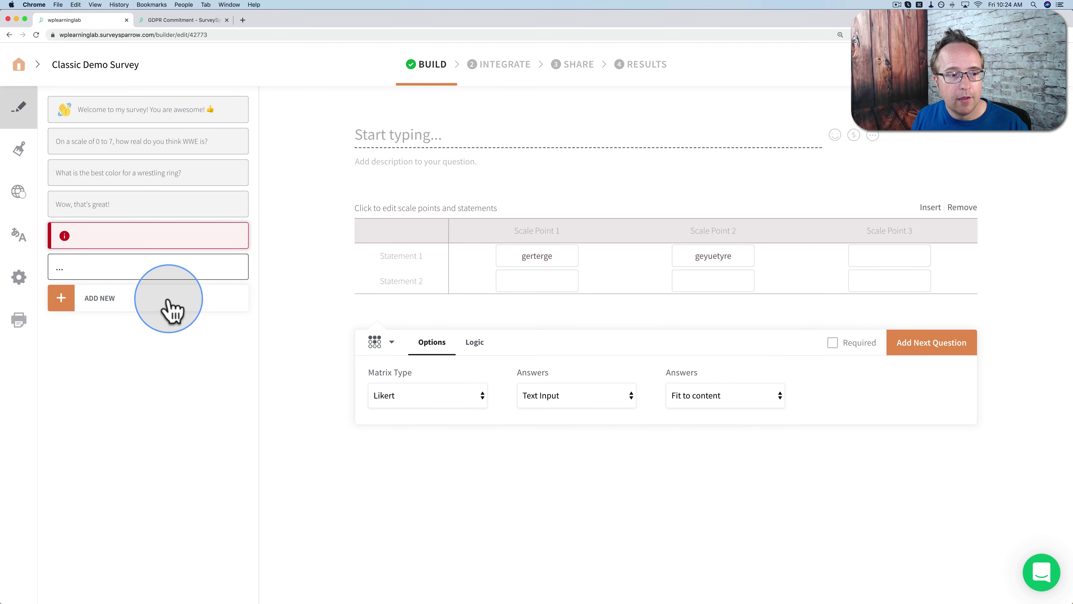
Add a rank order question asking "What are the best concession food?" after the matrix question.
click(142, 301)
scroll(393, 440, down, 3)
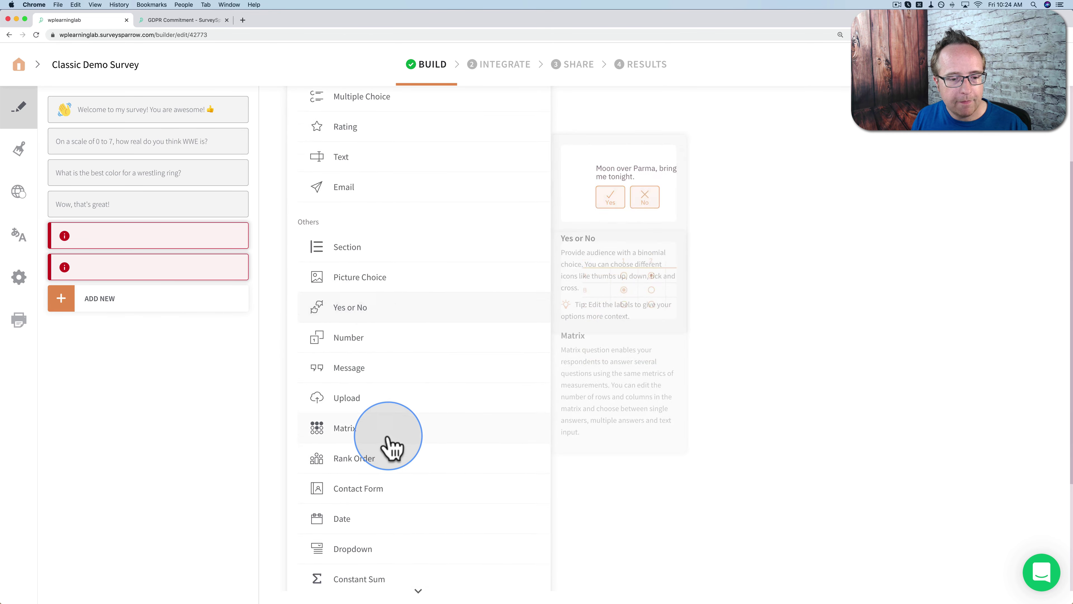
click(359, 462)
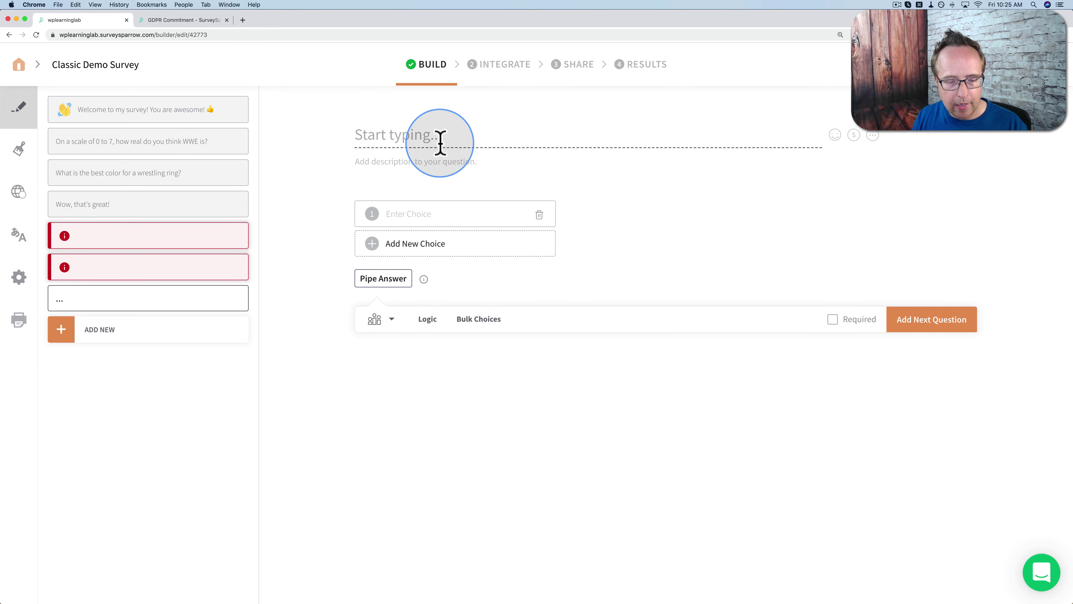
Enter "Hot dogs", "Hamburgers" and "Popcorn" as the choices of the concession food question.
click(422, 215)
text(Hot do)
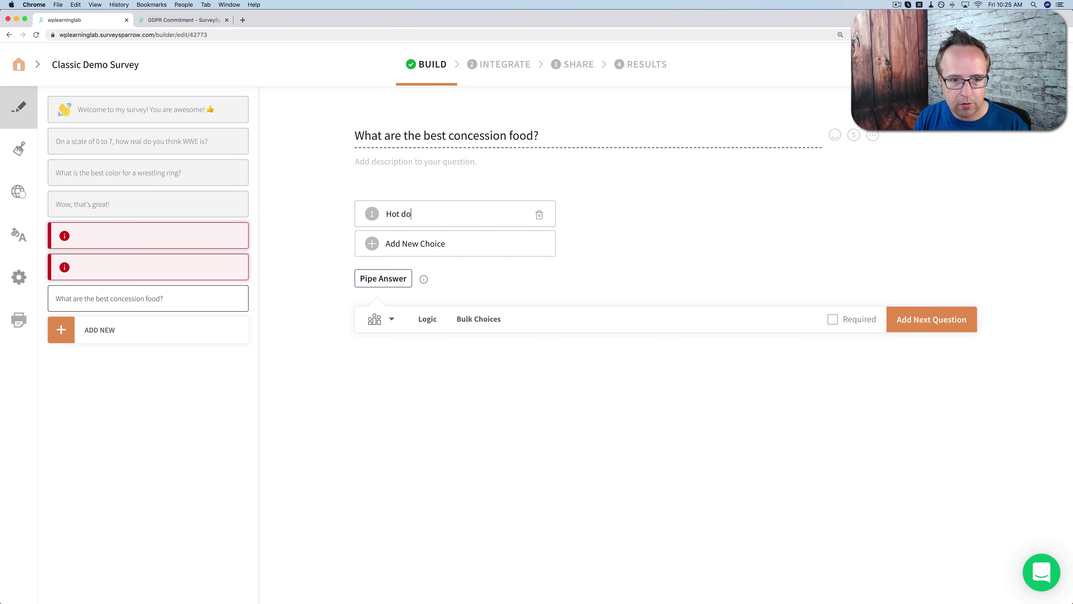
text(gs)
key(Return)
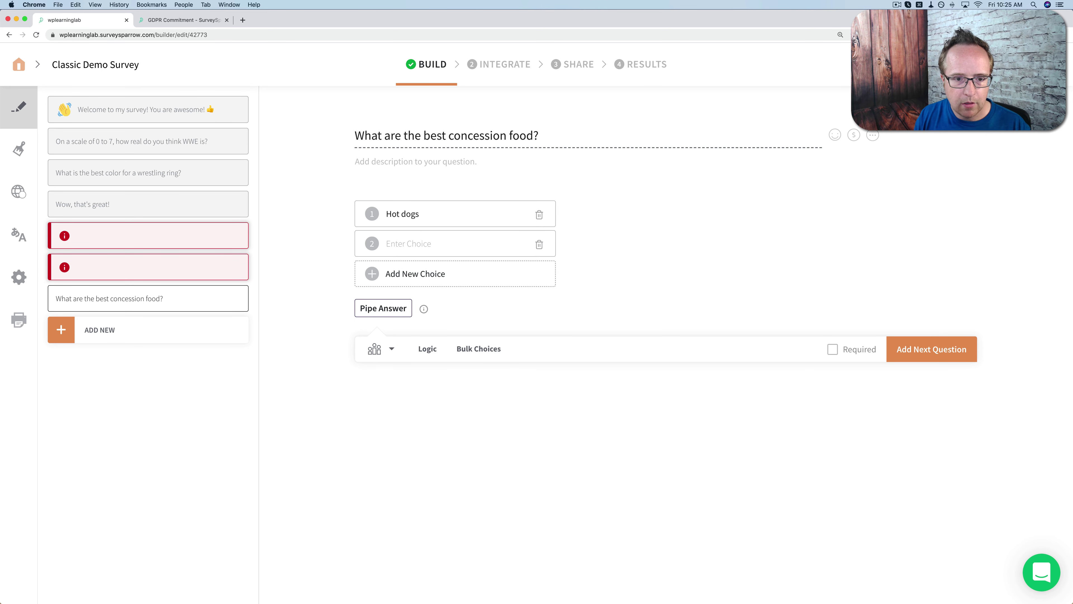
text(Hamburgers)
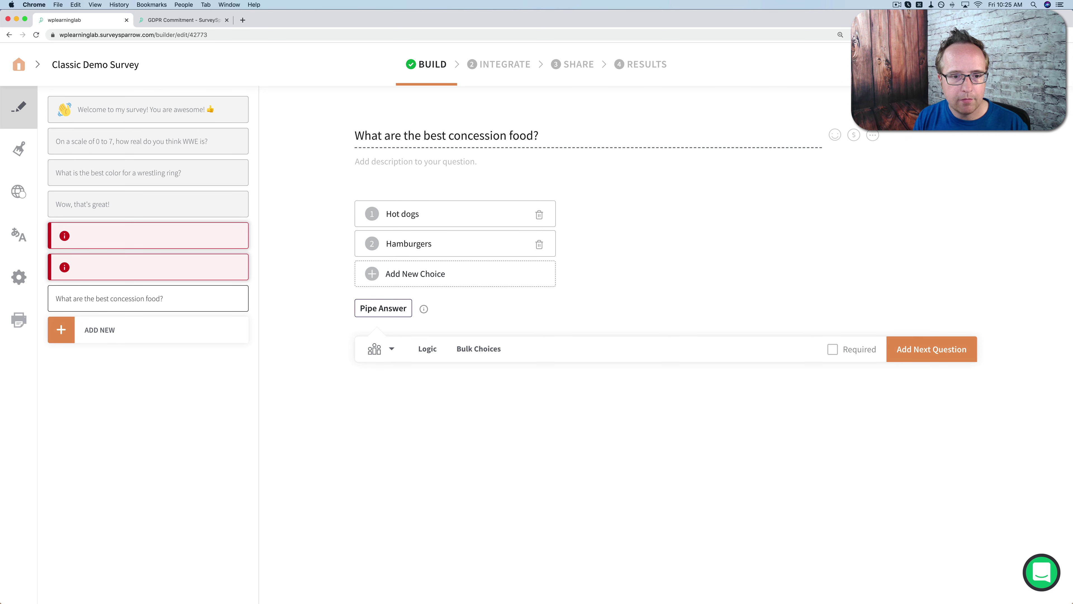
key(Return)
text(Popcorn)
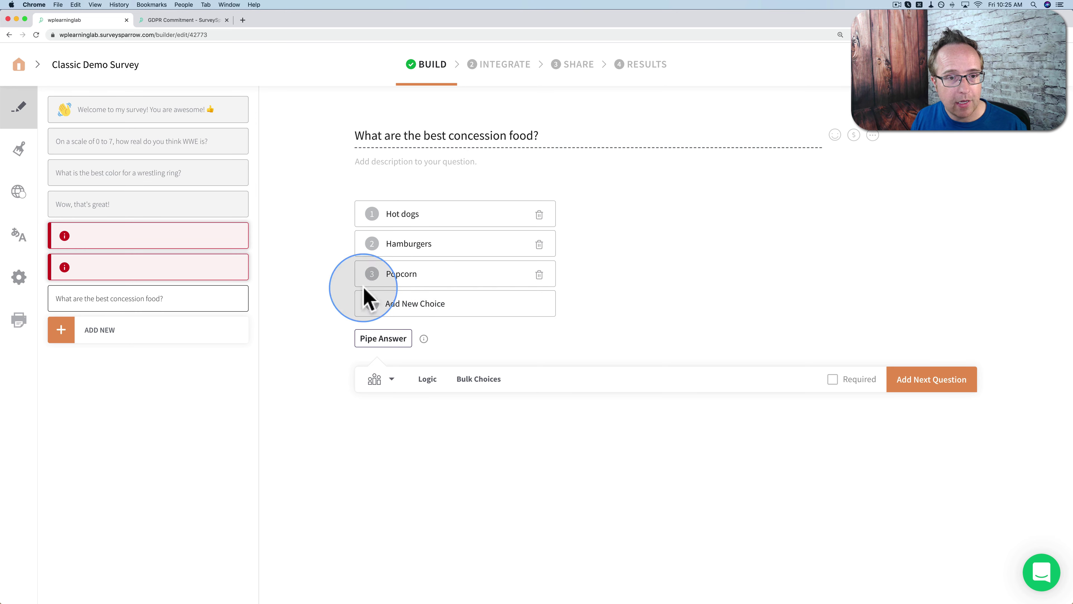
Add an untitled contact form question after the concession food question.
click(113, 332)
scroll(366, 455, down, 3)
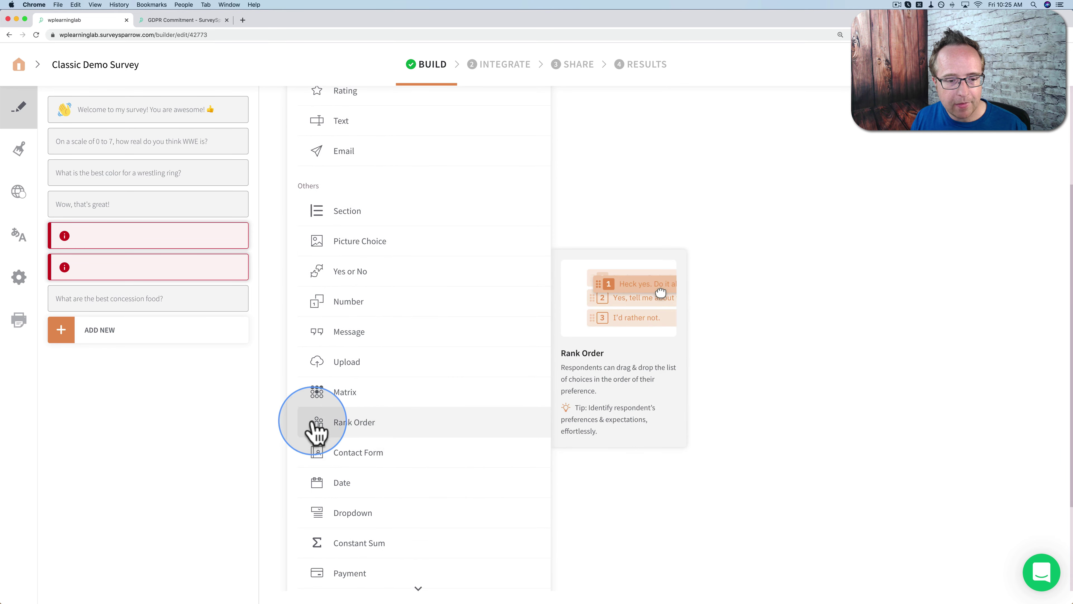
click(365, 456)
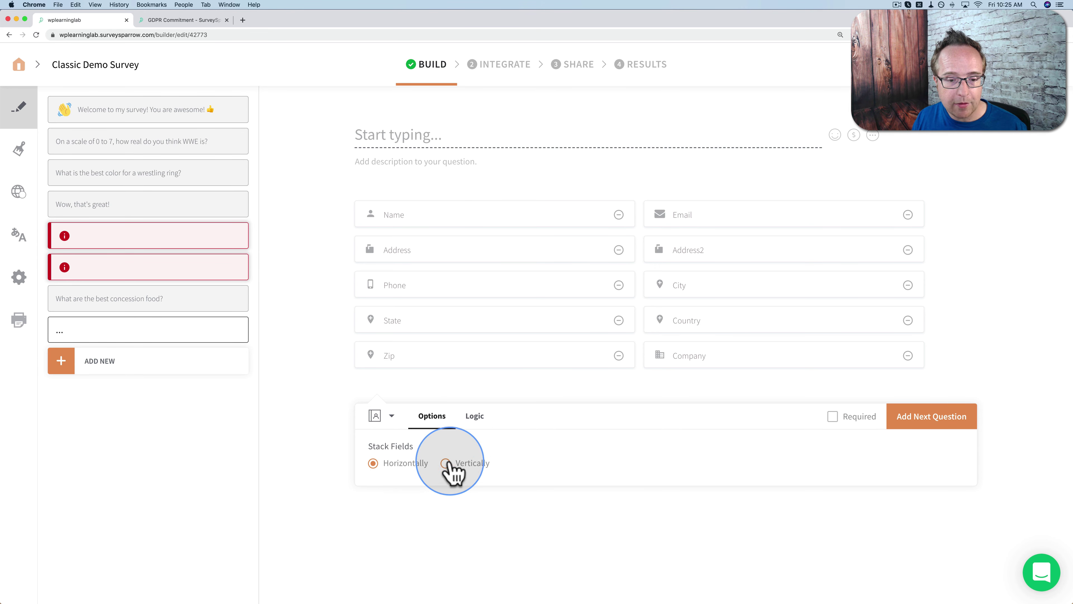
Try stacking the contact form's fields vertically and restore the horizontal layout.
click(445, 463)
scroll(403, 539, down, 5)
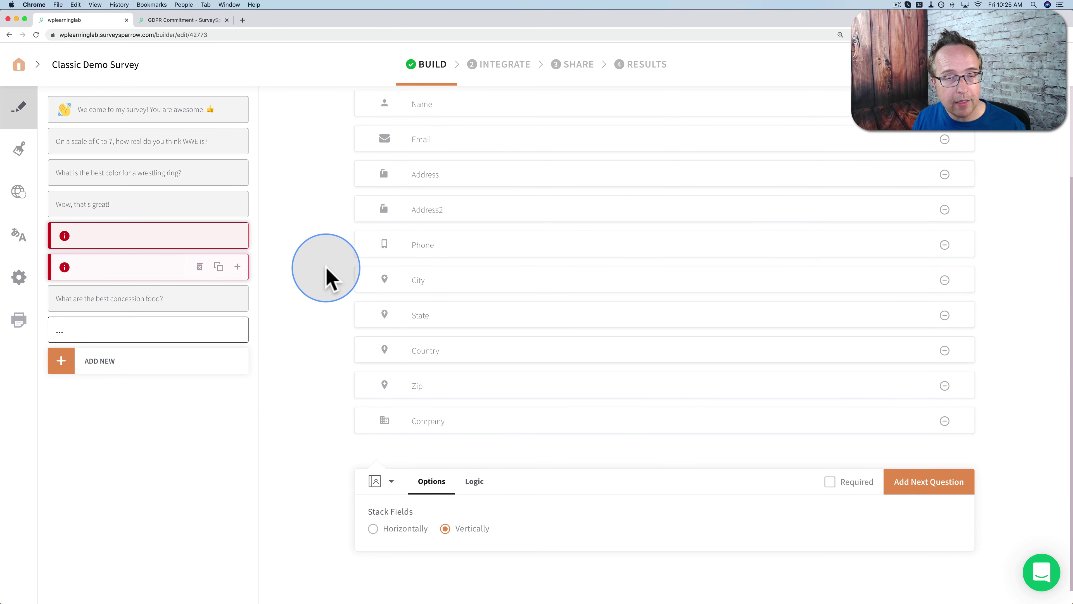
click(373, 529)
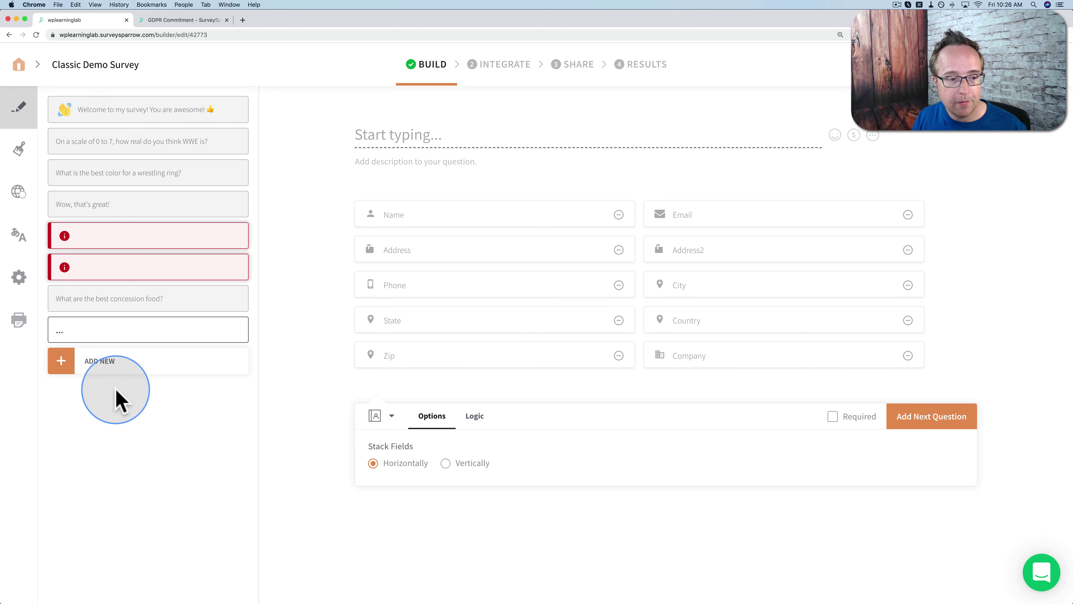
Add an untitled date question after the contact form to see its type and format options.
click(152, 369)
scroll(453, 431, down, 5)
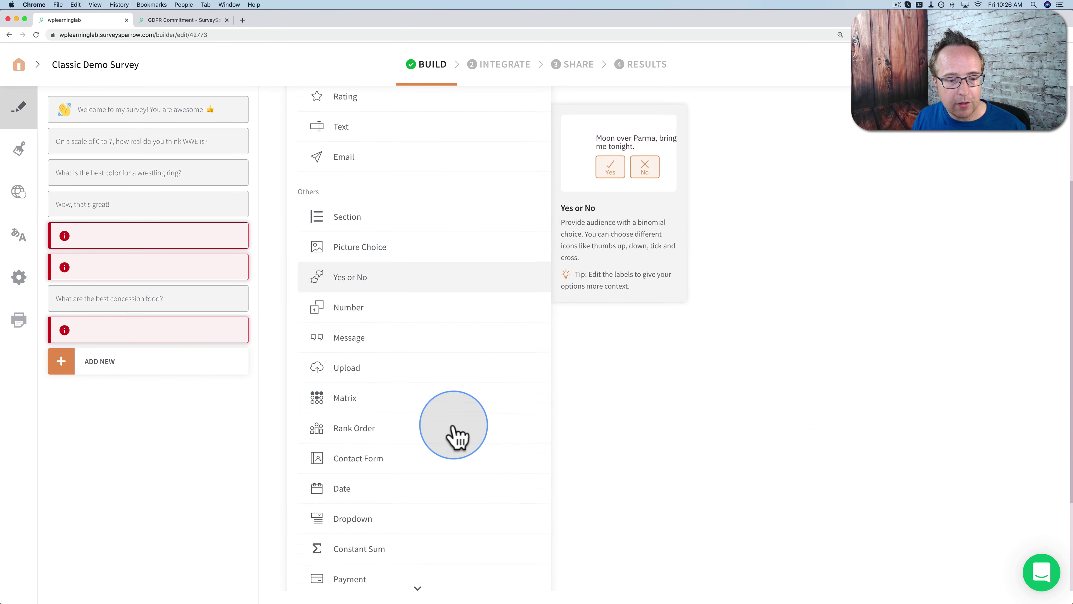
click(340, 447)
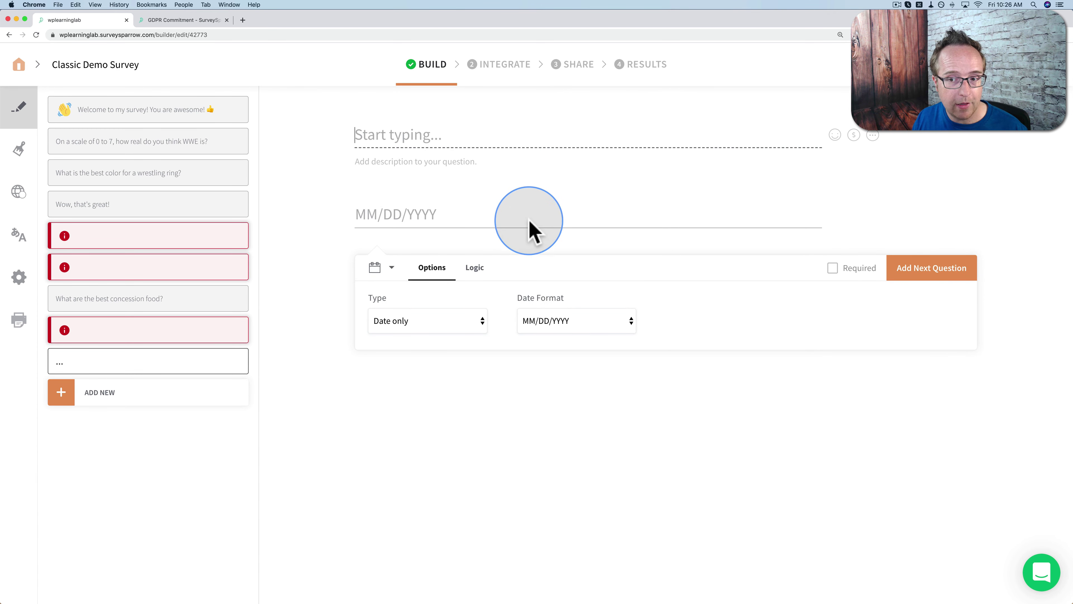
Add an untitled dropdown question after the date question and open its answer list.
click(127, 392)
scroll(453, 440, down, 5)
scroll(453, 440, down, 4)
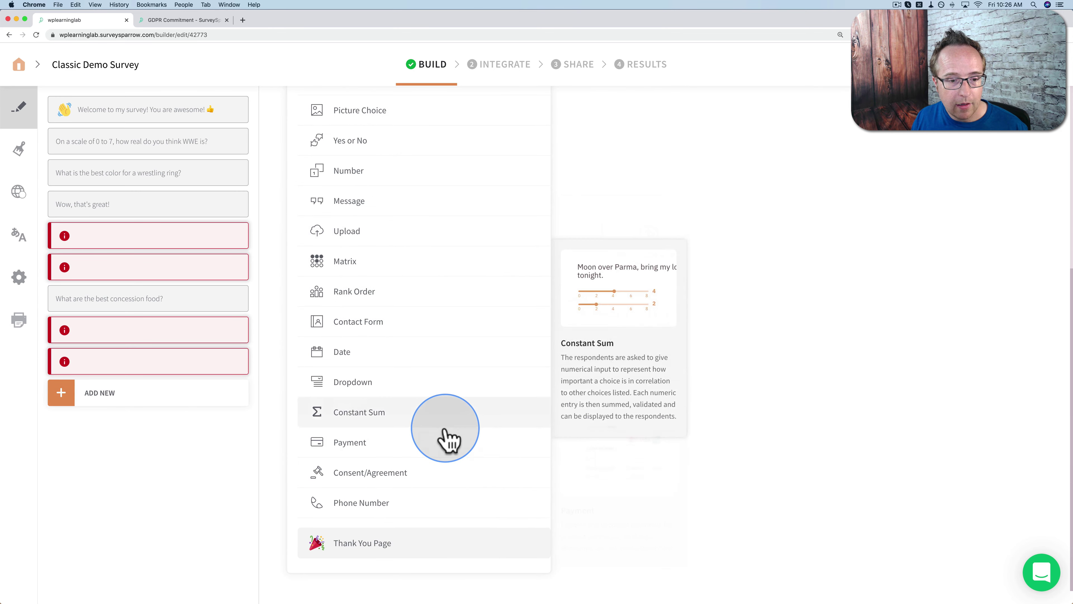
click(357, 392)
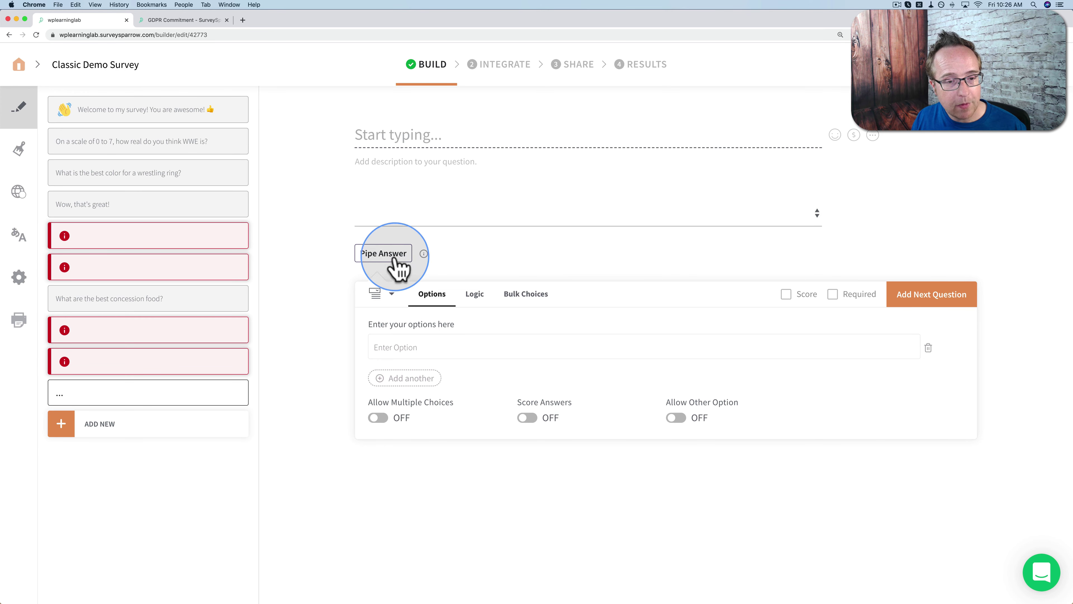
click(436, 215)
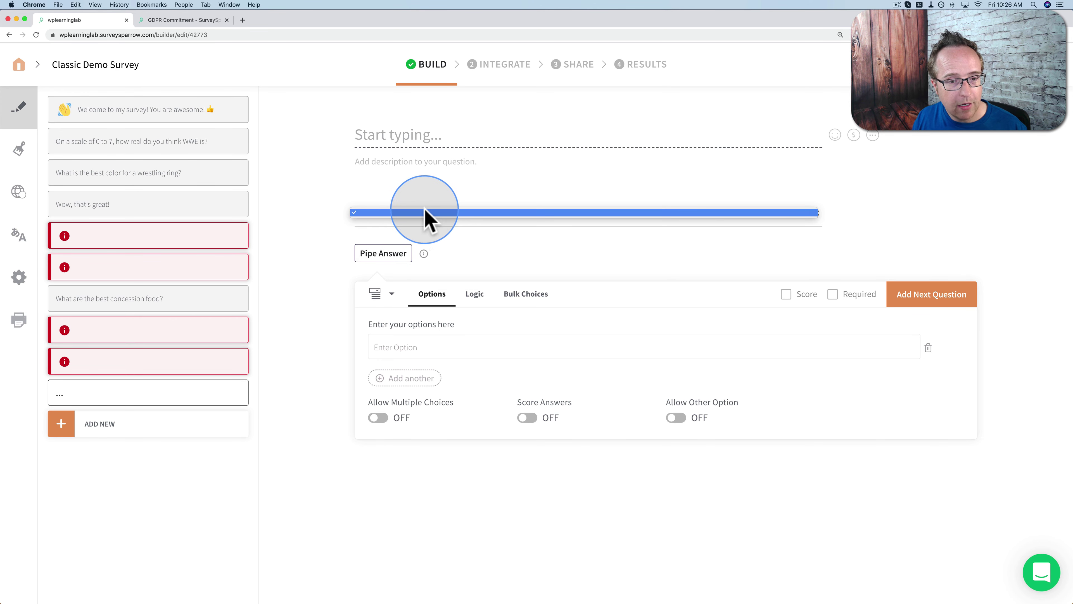
Enter the answer options "Today", "Tomorrow" and "Last Year" for the untitled dropdown question.
click(401, 357)
text(Today)
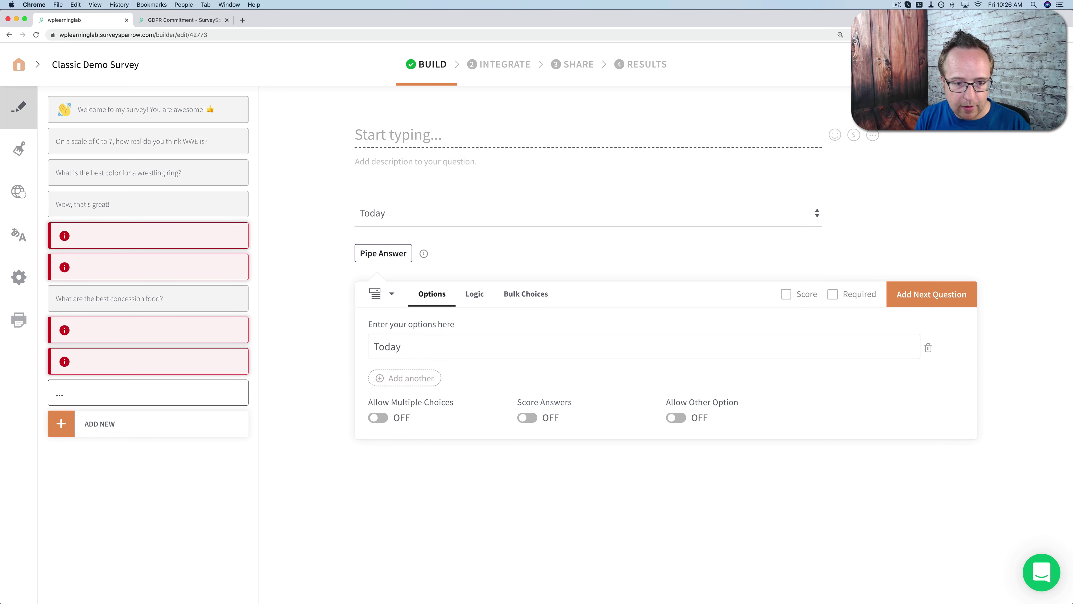
click(408, 378)
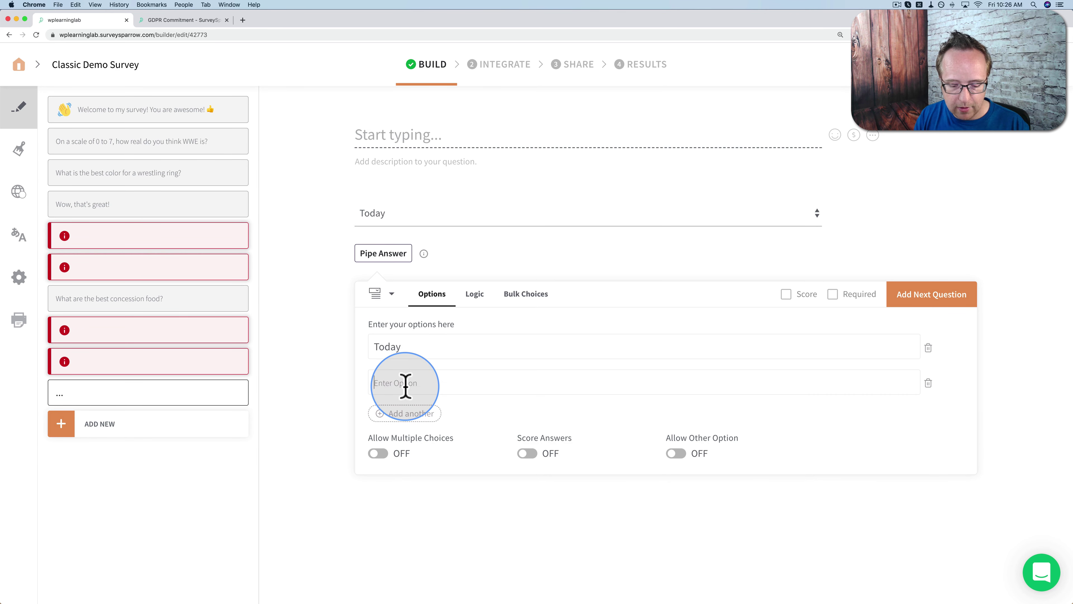
text(Tomorrow)
click(407, 416)
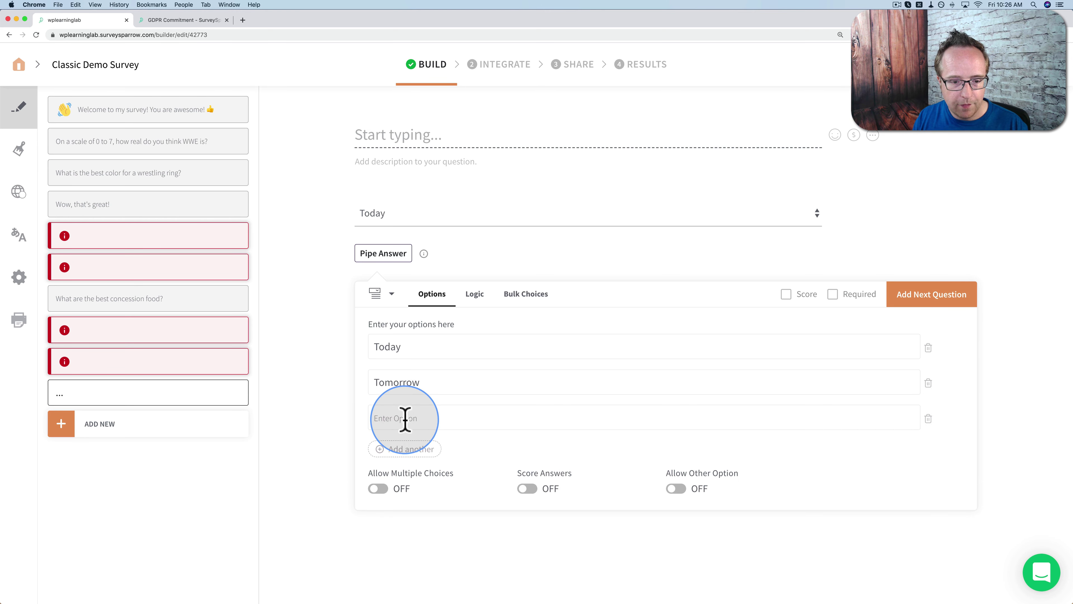
text(N)
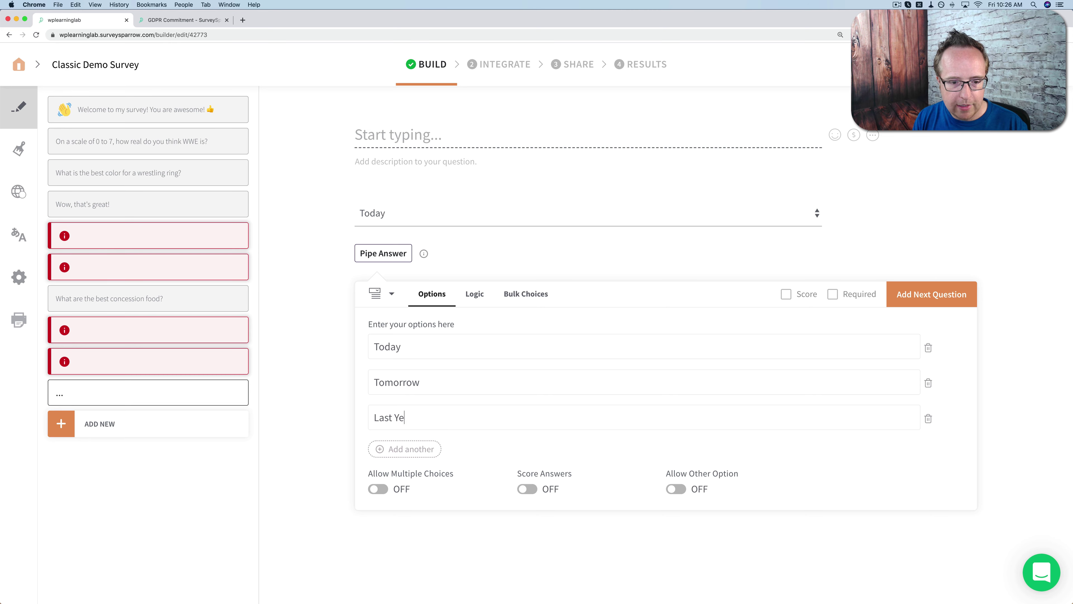
Title the dropdown question "What is the best time to plant an oak tree?".
click(407, 135)
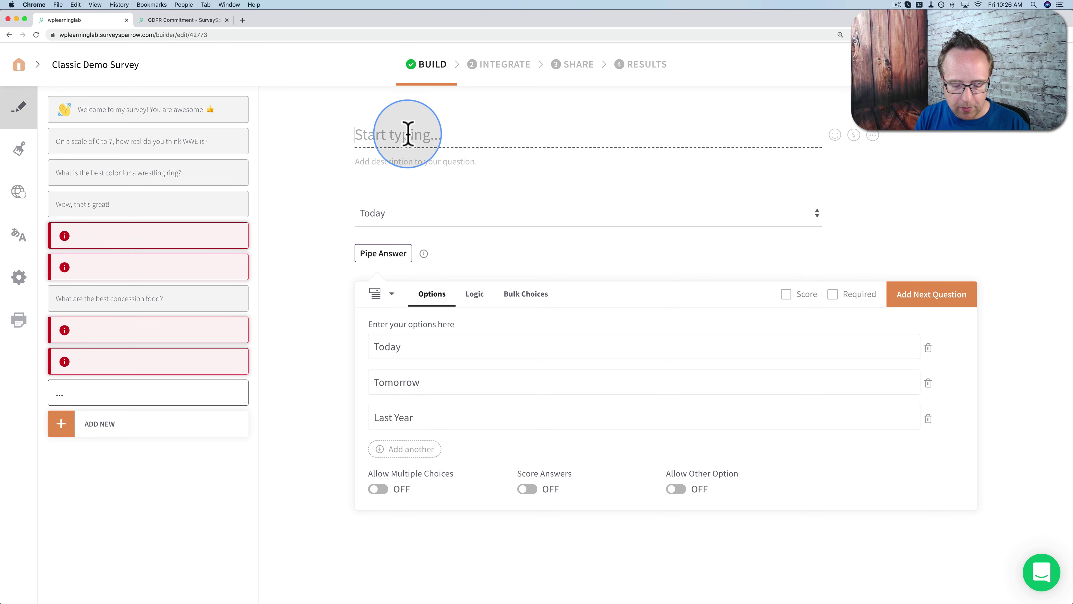
text(What is the best time to plant an oak tree?)
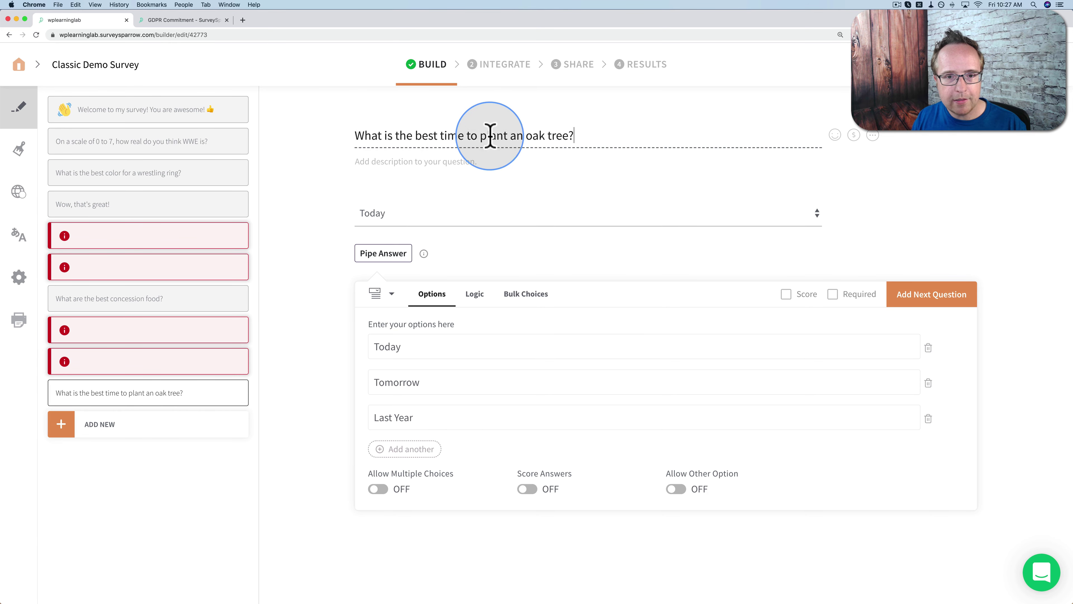
click(416, 301)
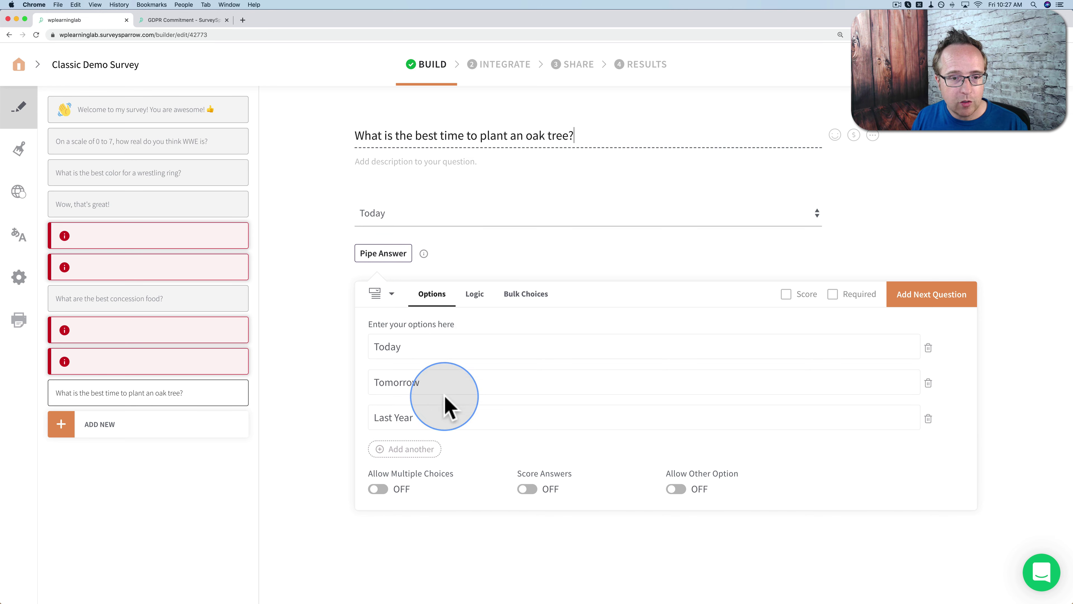
Enable scoring on the oak tree question and score Today 1, Tomorrow 2 and Last Year 3.
click(404, 218)
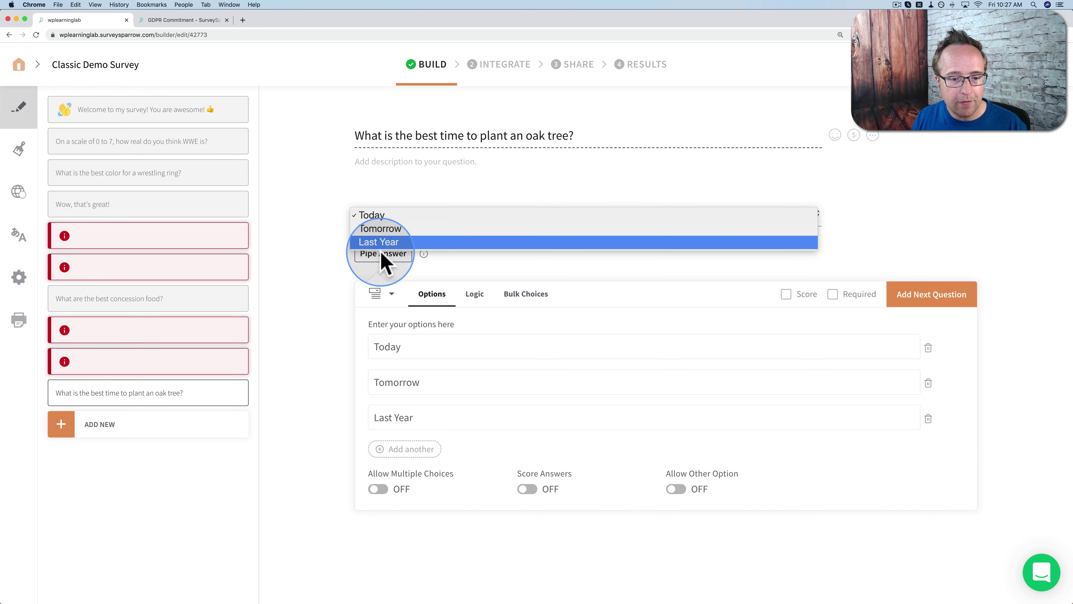
click(333, 338)
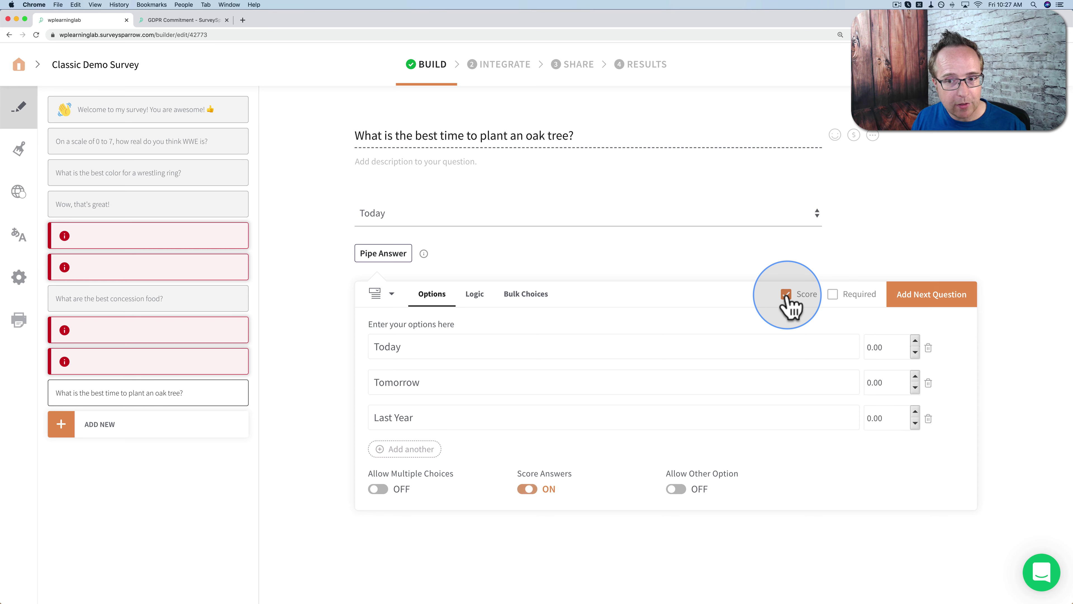
click(785, 295)
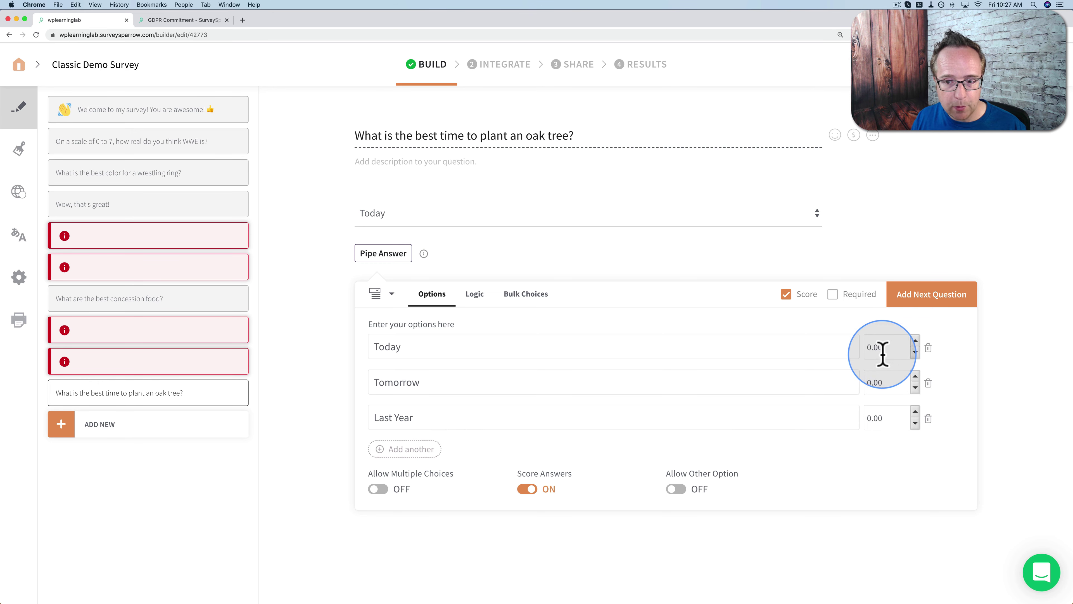
drag(881, 355, 846, 350)
text(1)
double_click(872, 383)
text(2)
double_click(887, 418)
text(3)
click(290, 374)
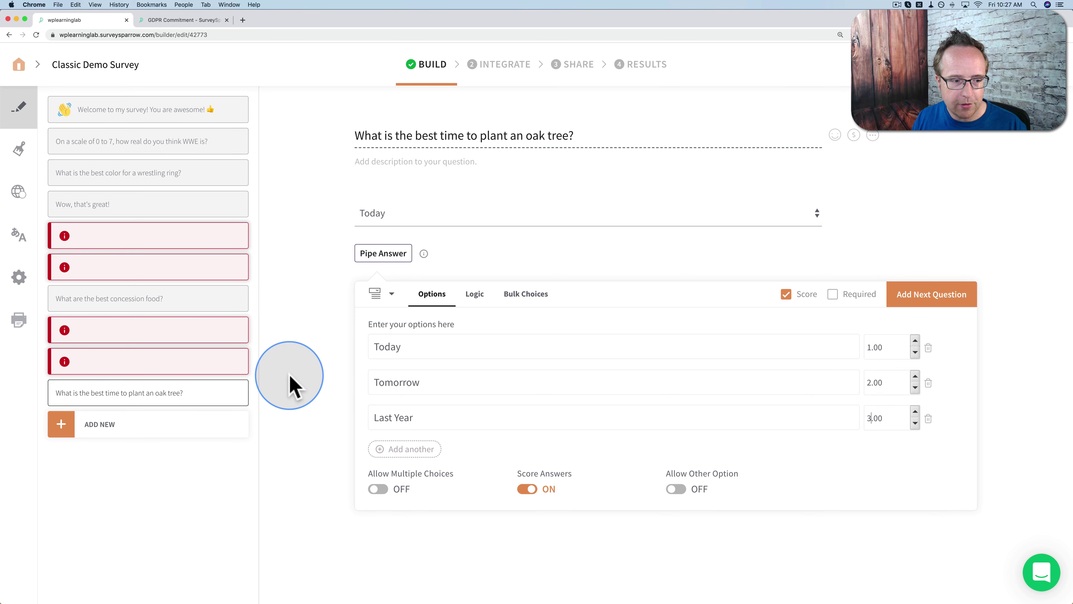
Enable scoring on the wrestling ring color question; score Blue 1, Red 2, Green 3, Purple 4 and None of the above -2.
click(167, 180)
scroll(671, 458, down, 2)
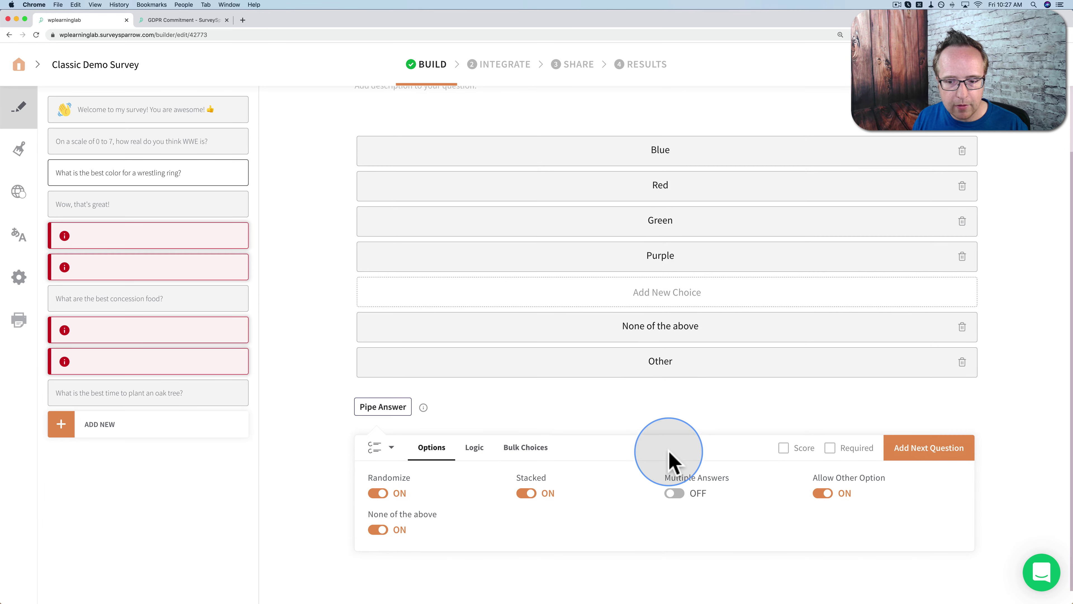
click(784, 447)
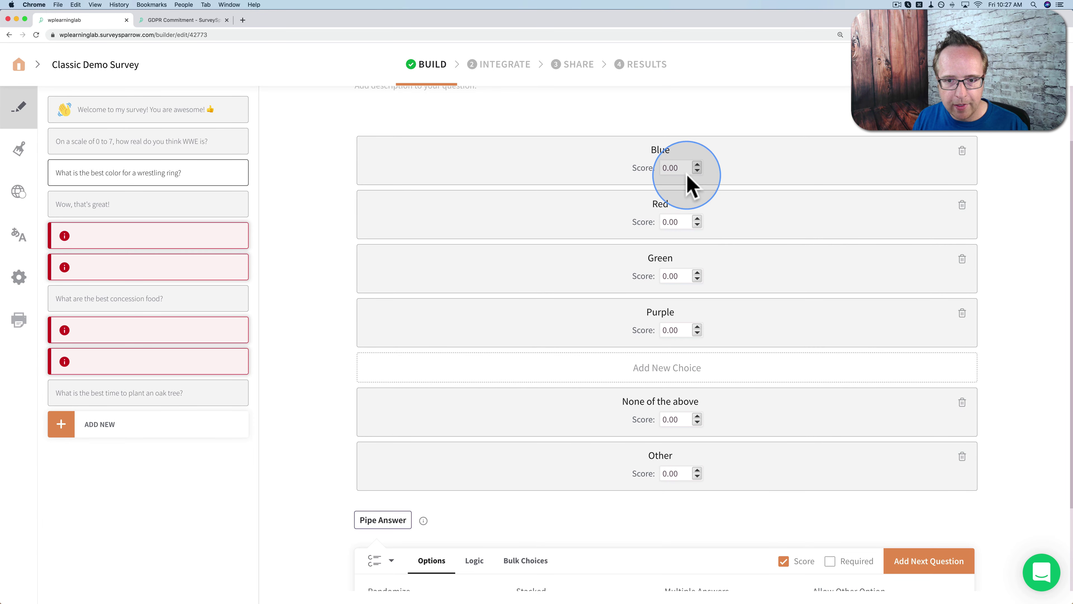
drag(685, 170, 659, 167)
click(697, 165)
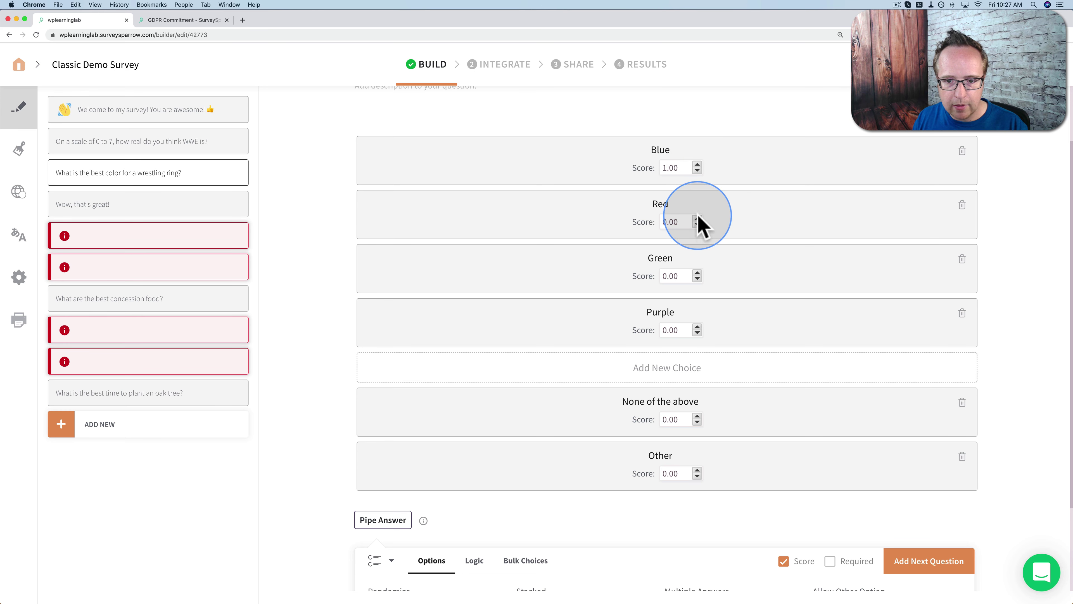
click(696, 272)
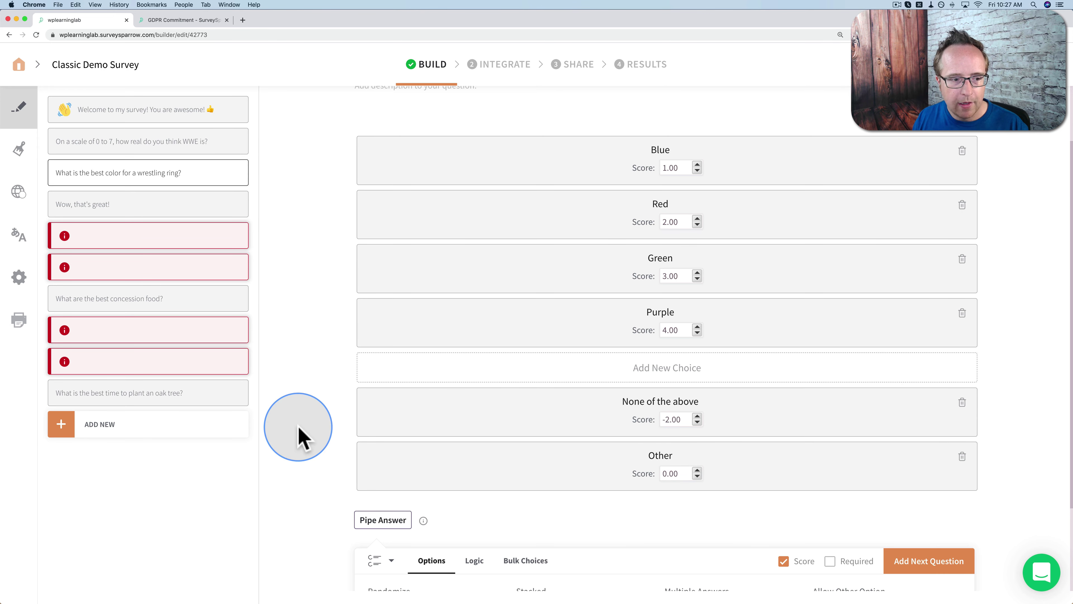
Add a Constant Sum question with the text "How do you spend your day?".
click(123, 429)
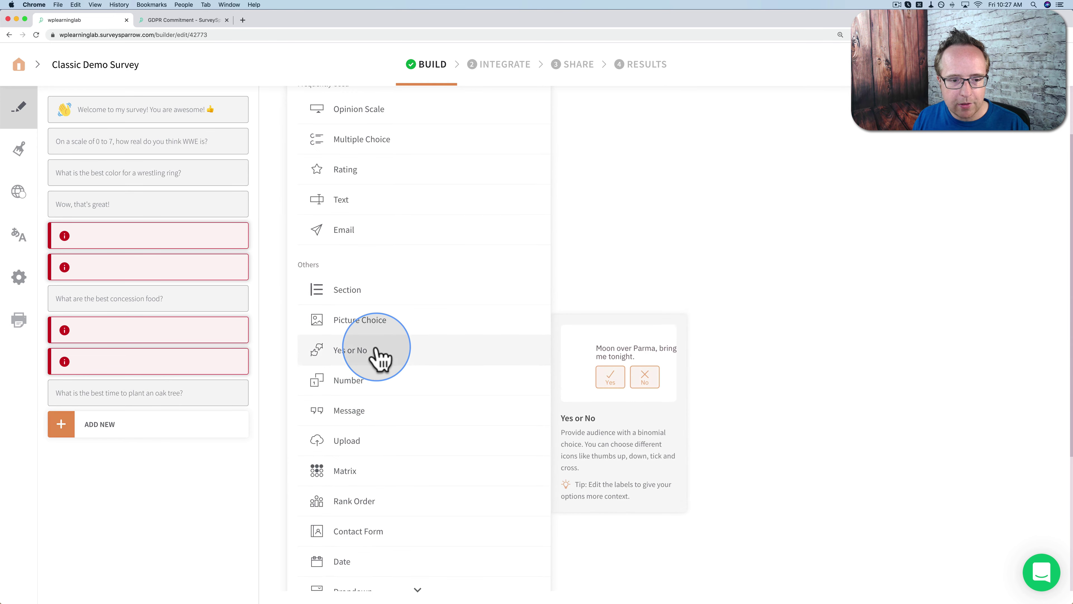
scroll(376, 355, down, 5)
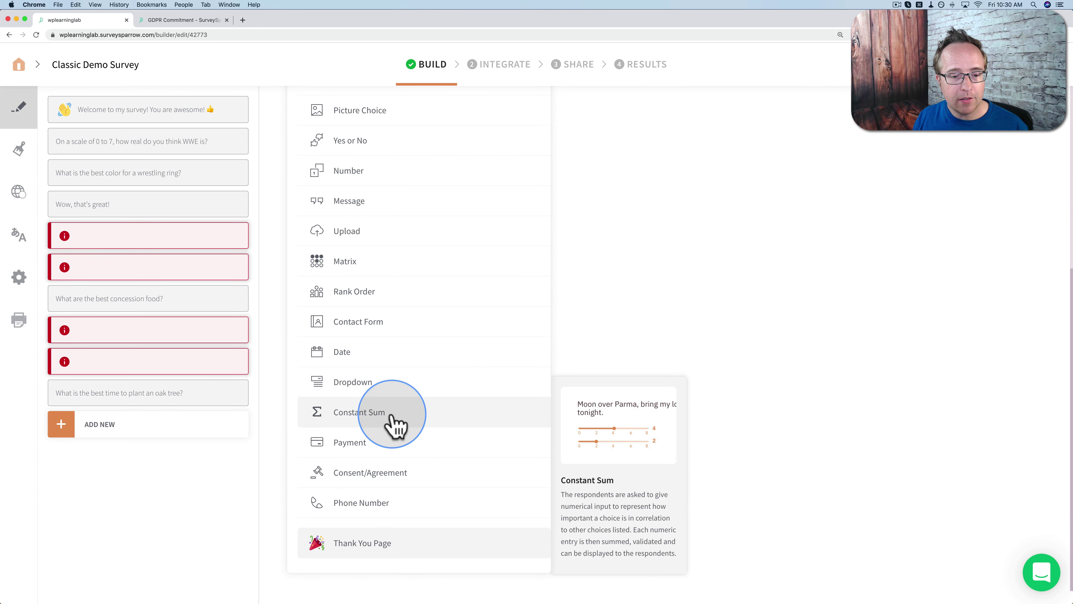
click(392, 417)
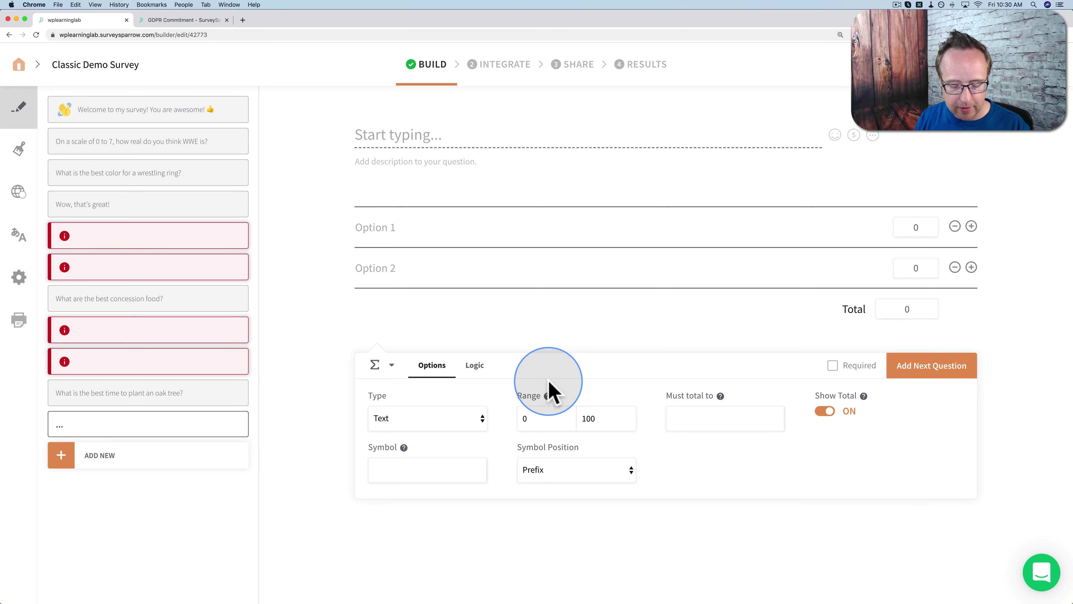
text(How do you spend your day?)
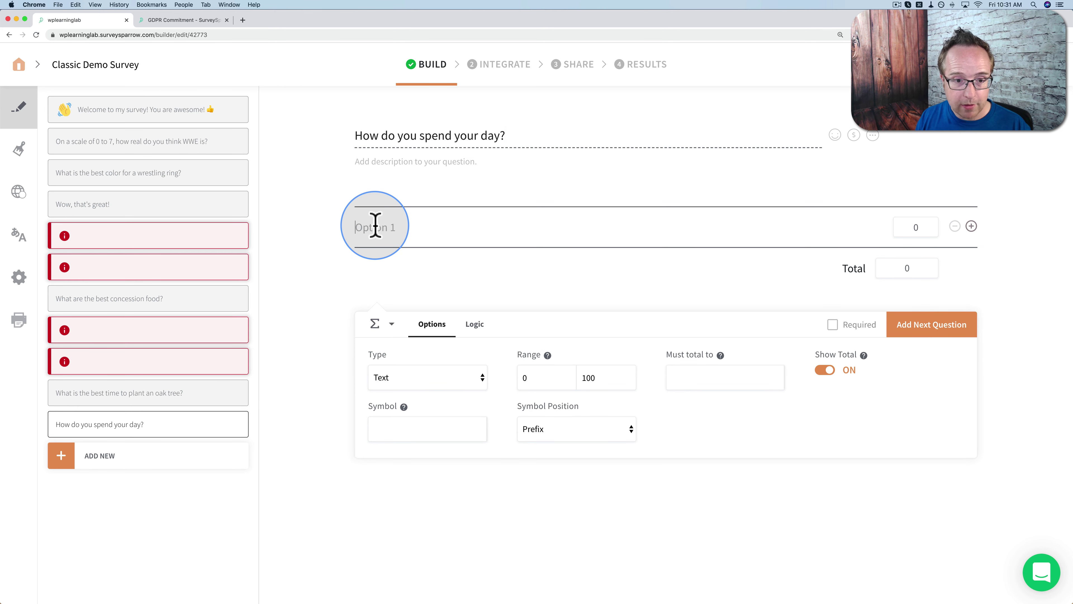
Enter the question's options Walking the dog, Play with the kids, Work, Exercise and Sleep.
text(Walking the dog)
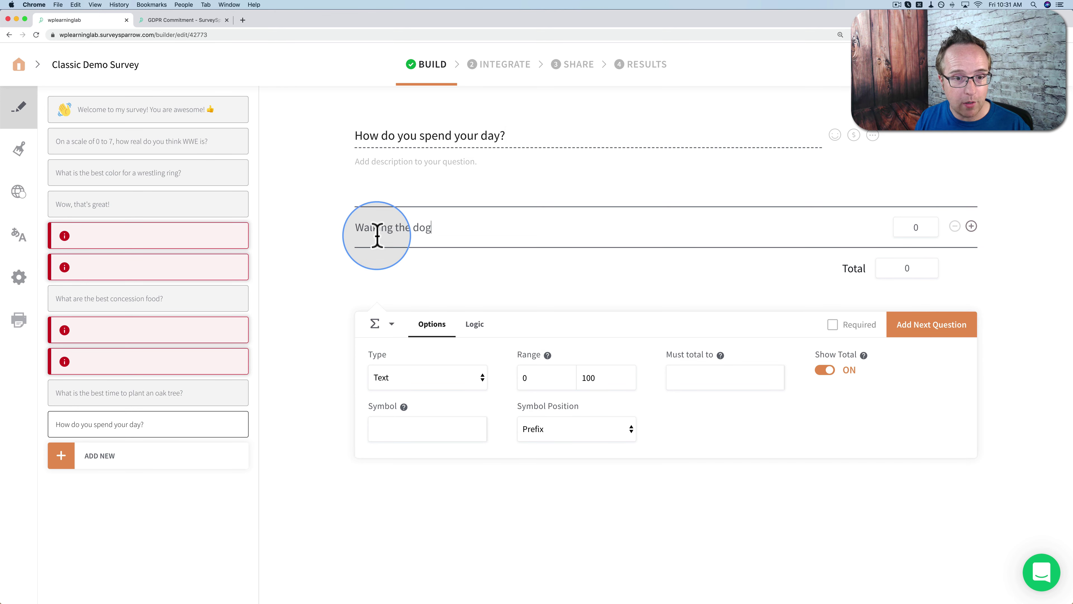
key(Return)
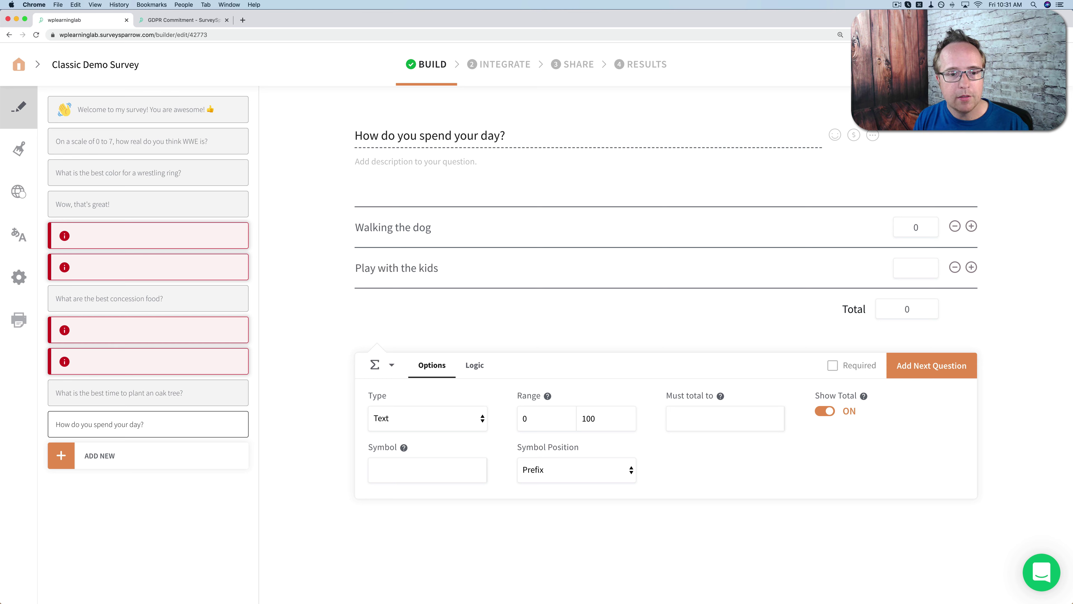
key(Return)
key(Return)
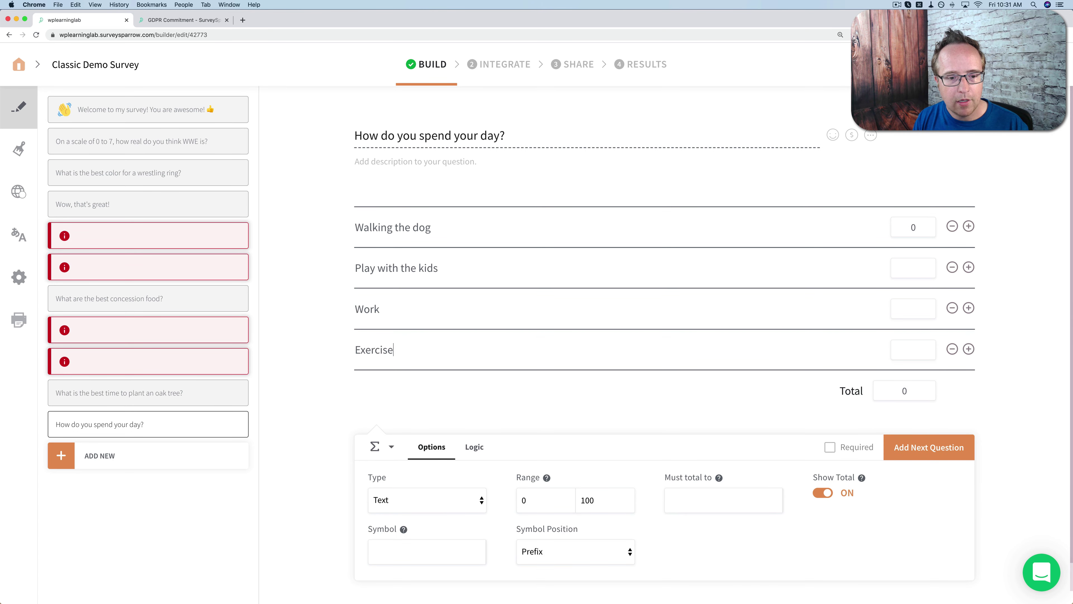
text(Exercise)
key(Return)
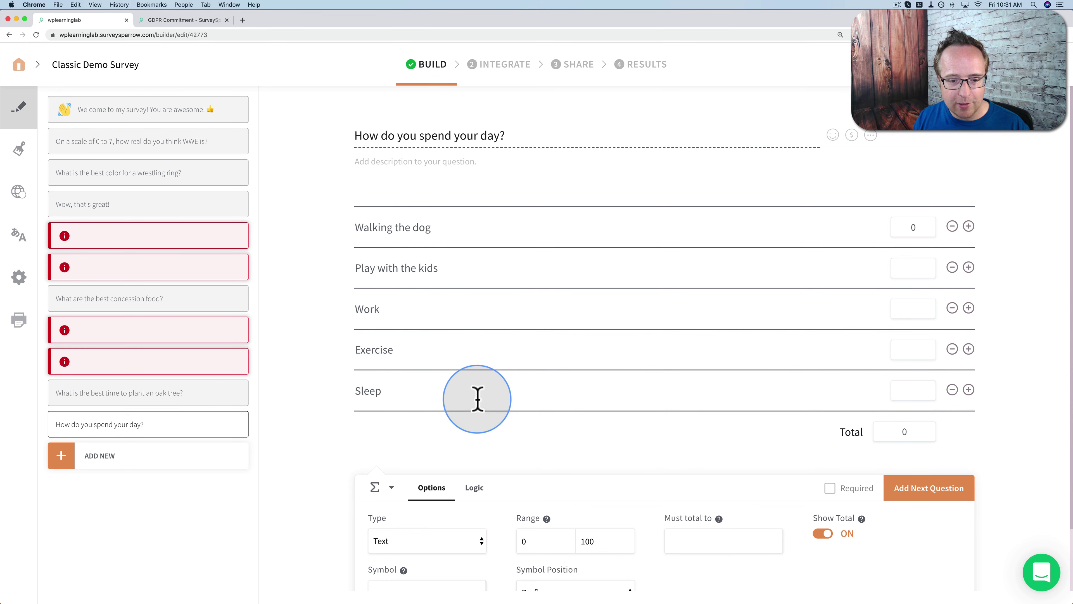
Set the Constant Sum question's maximum range to 5 and its required total to 24.
scroll(486, 410, down, 3)
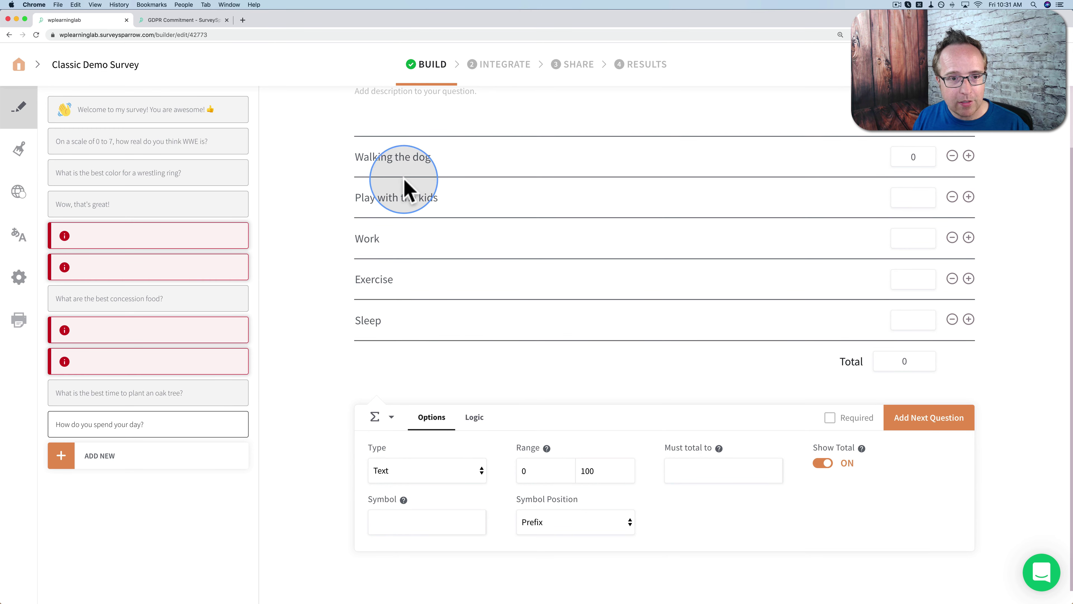
scroll(491, 360, up, 3)
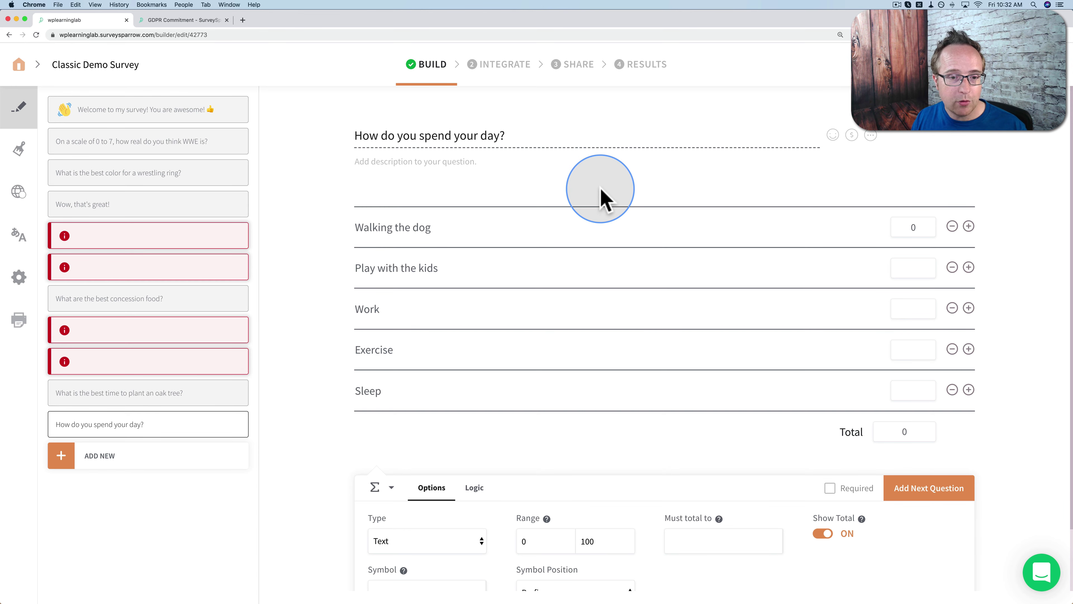
scroll(600, 194, down, 3)
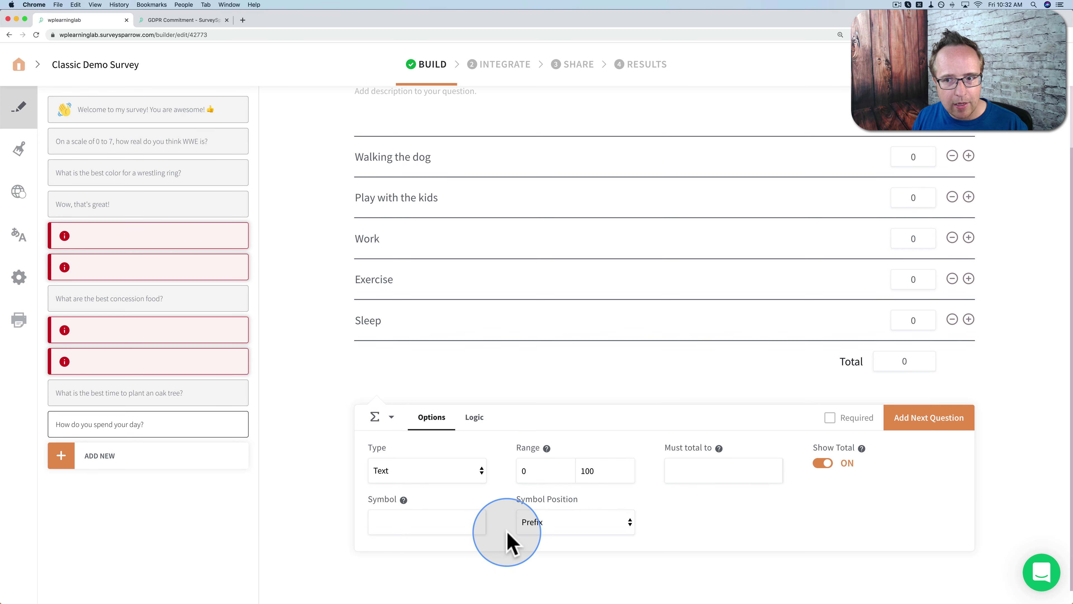
double_click(587, 470)
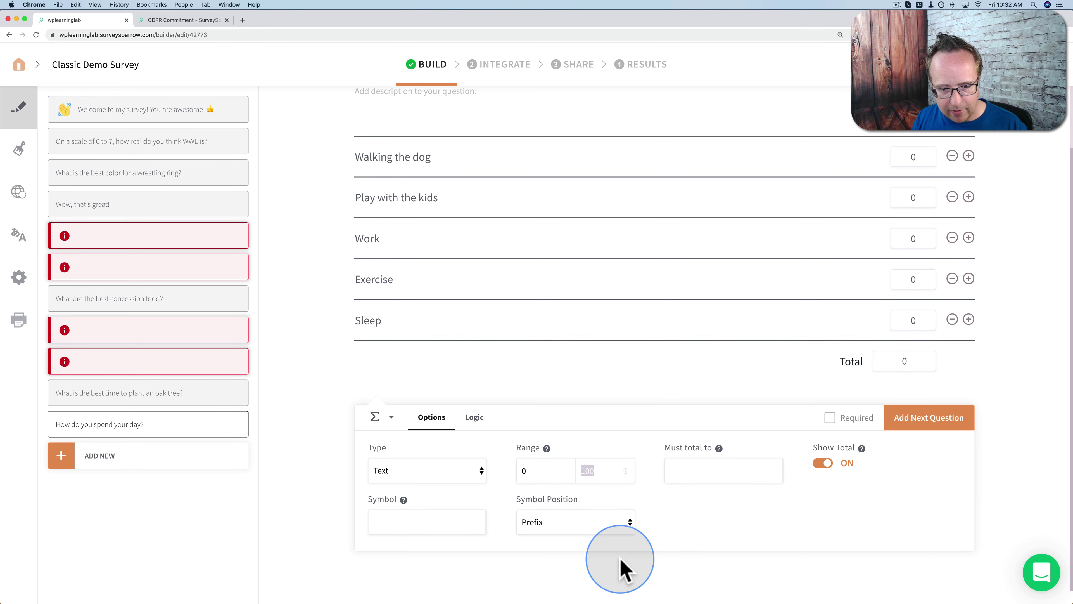
text(5)
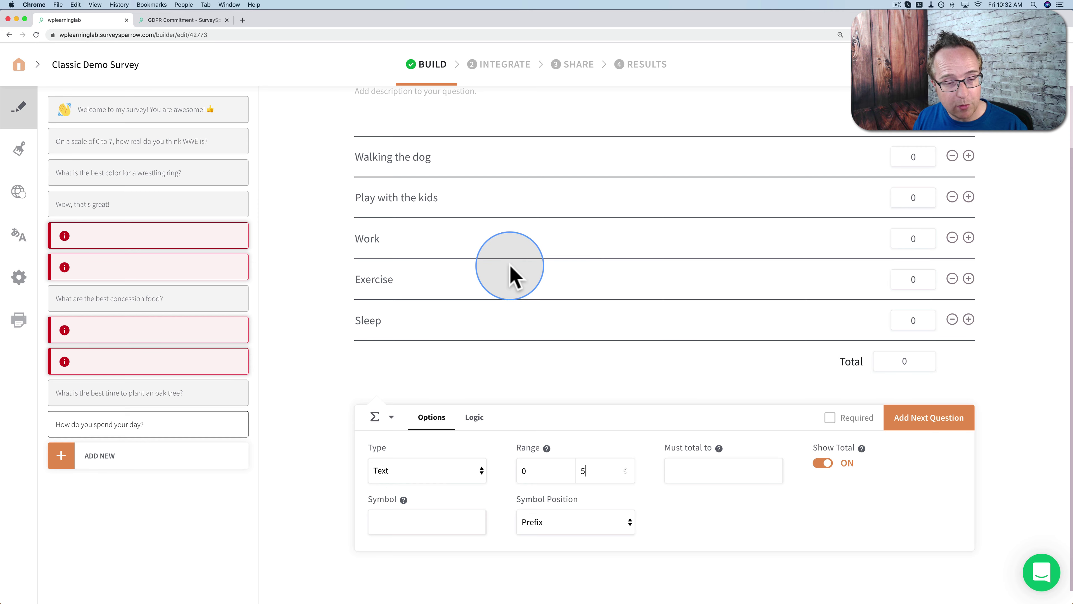
click(691, 465)
text(24)
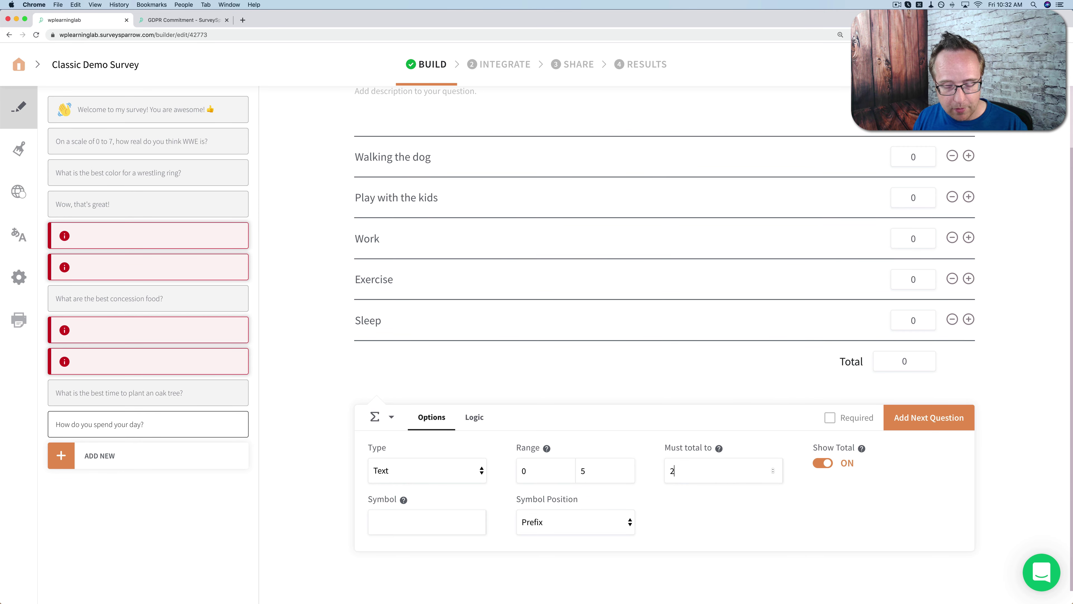
double_click(599, 468)
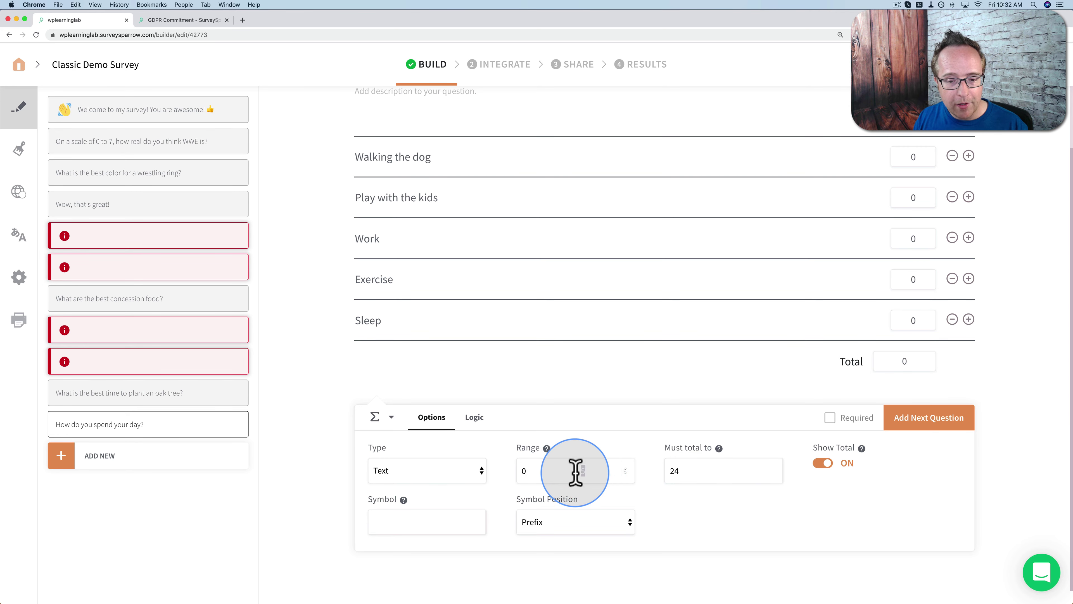
text(10)
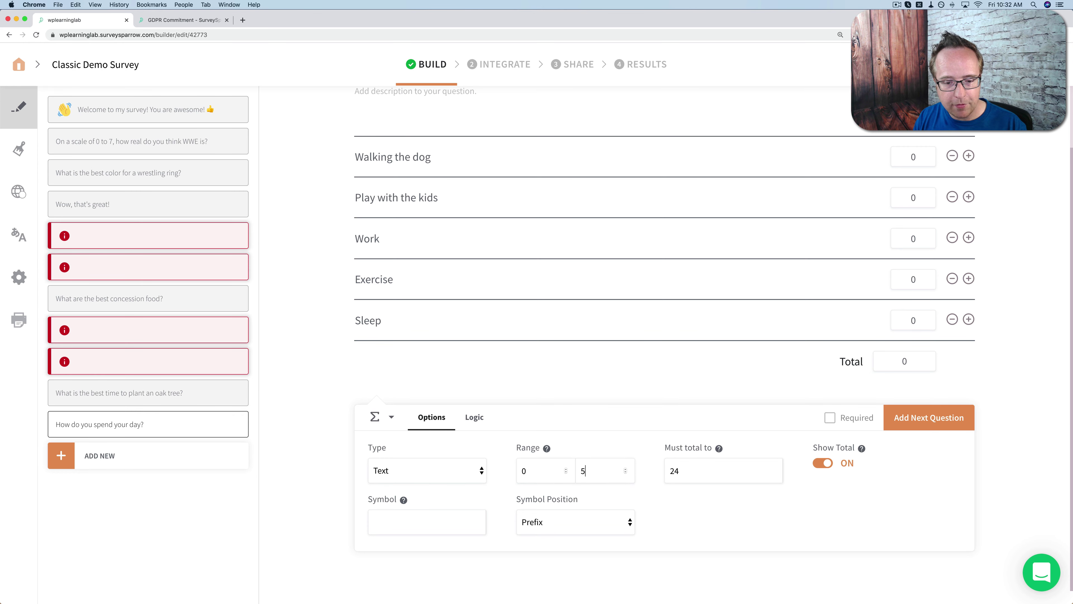
click(689, 469)
key(Tab)
key(Tab)
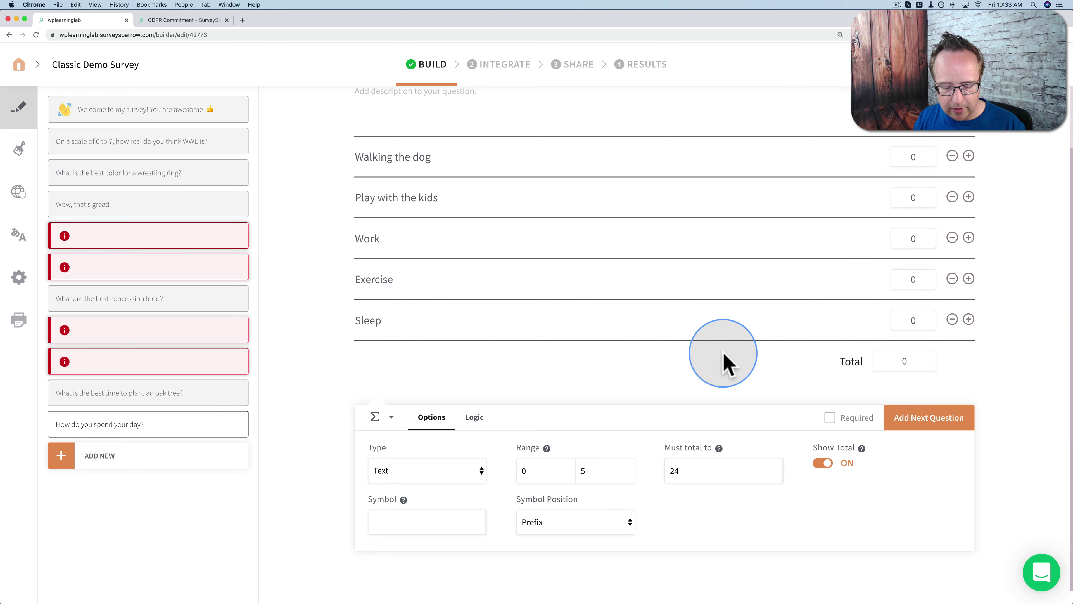
text($)
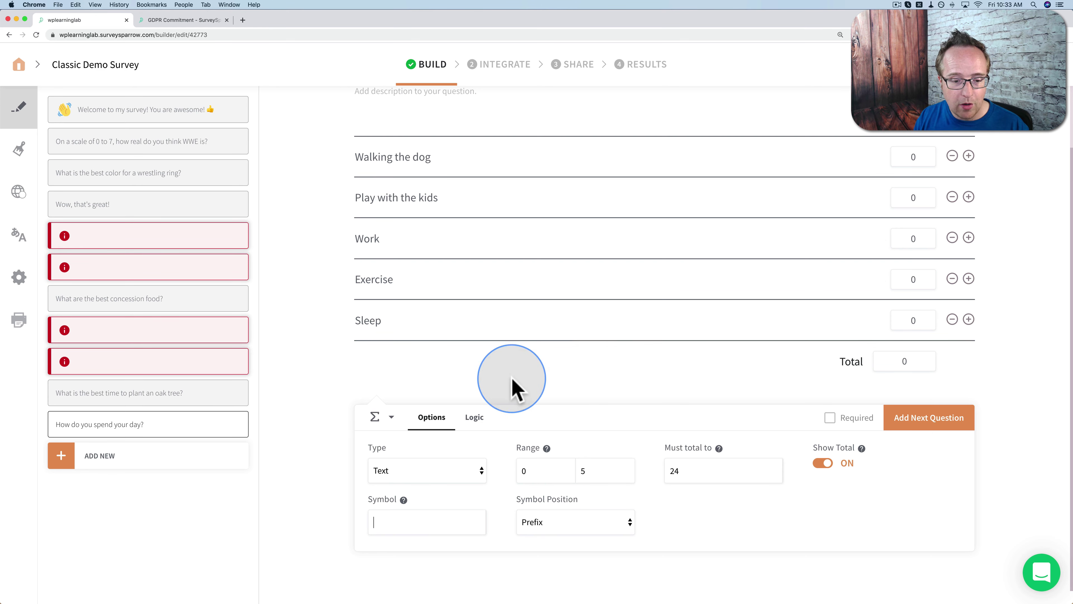
Try the Slider type for the Constant Sum question and switch it back to Text.
click(471, 471)
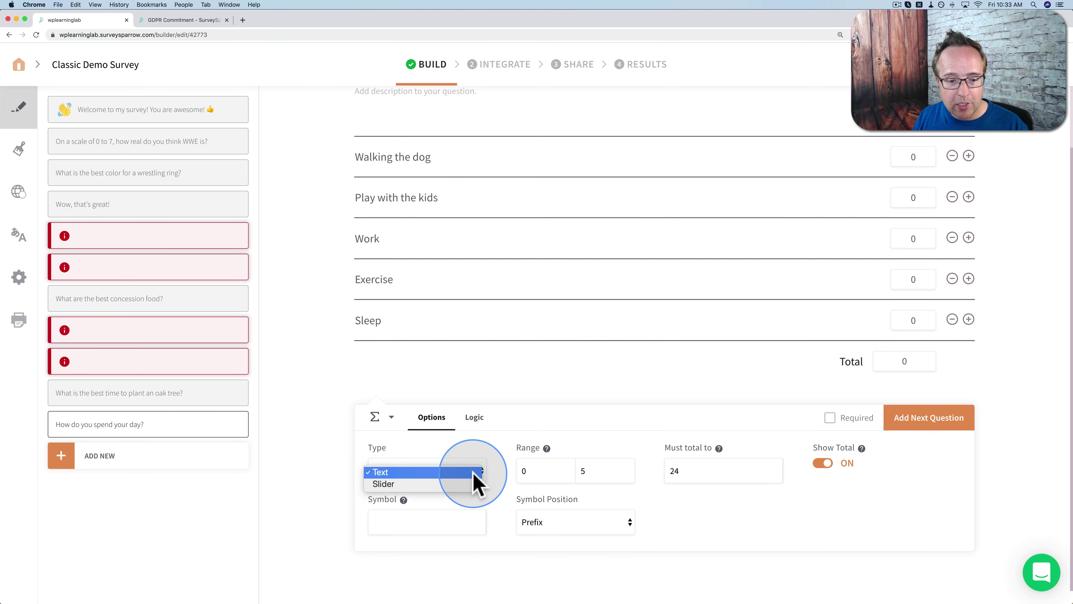
click(397, 483)
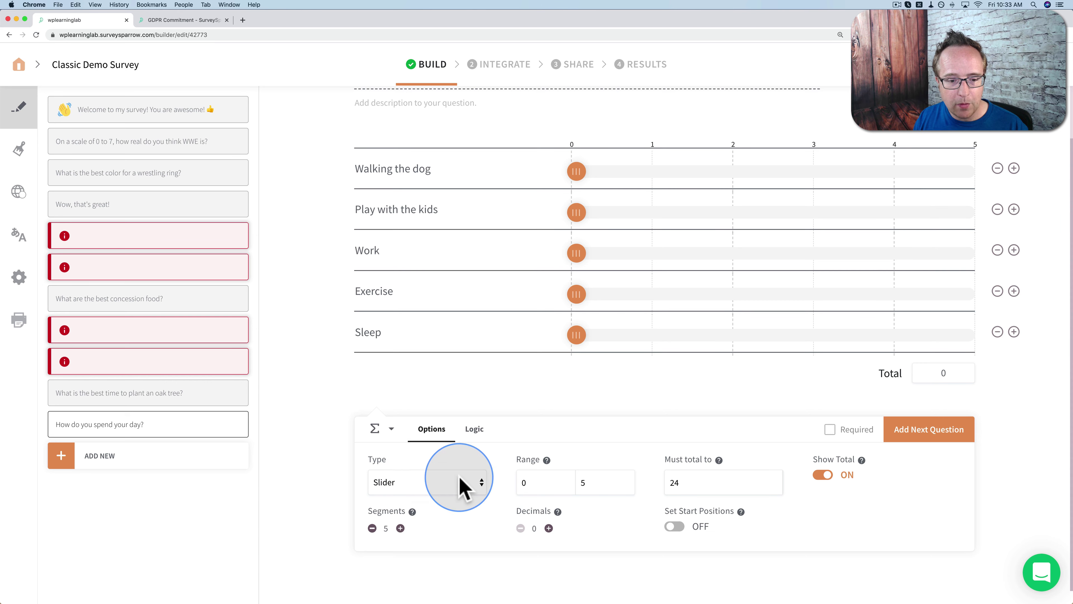
click(444, 486)
click(444, 472)
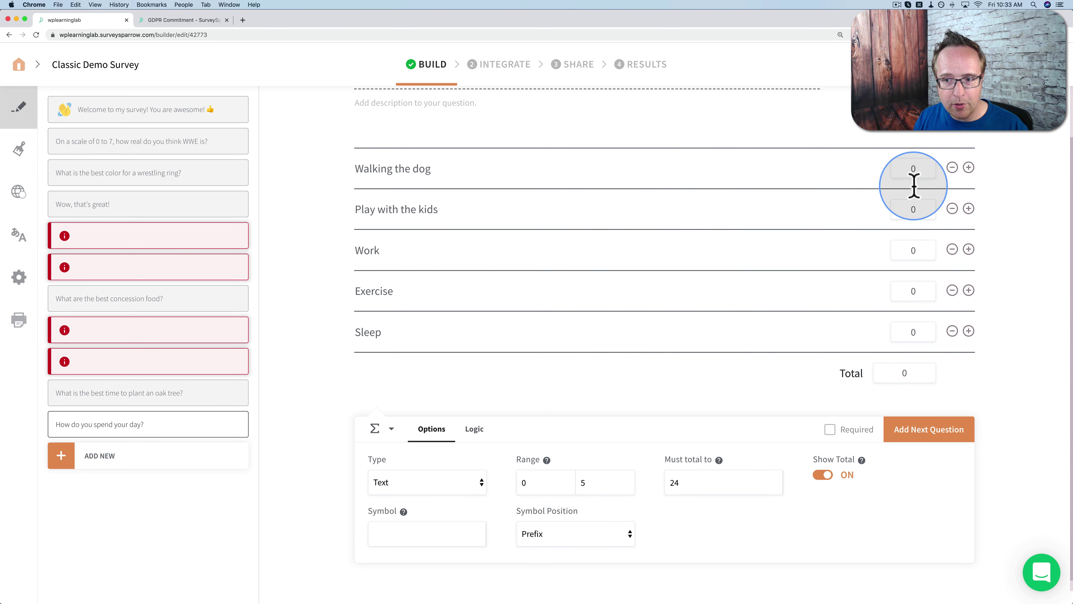
Switch the question type to Slider and turn on Set Start Positions, testing the Walking the dog slider at 2.
click(463, 484)
click(453, 488)
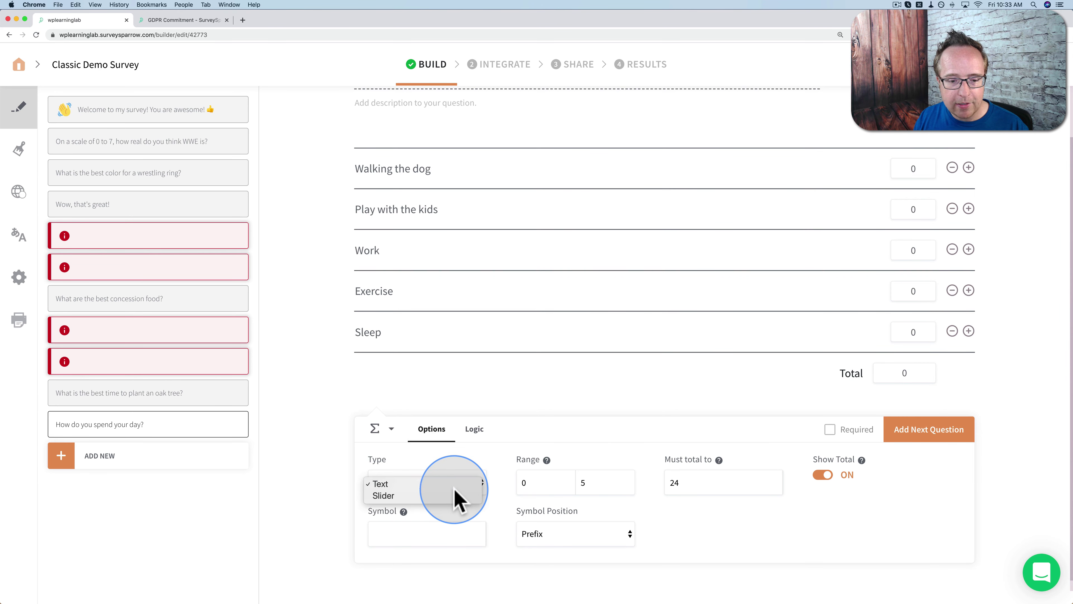
click(454, 489)
click(521, 425)
drag(574, 173, 701, 152)
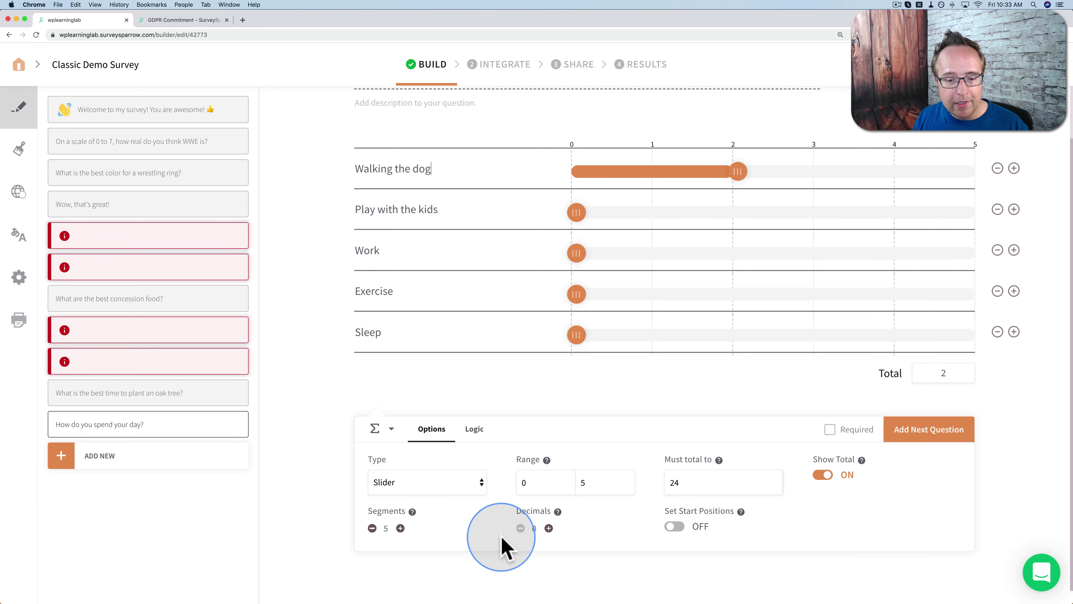
click(674, 528)
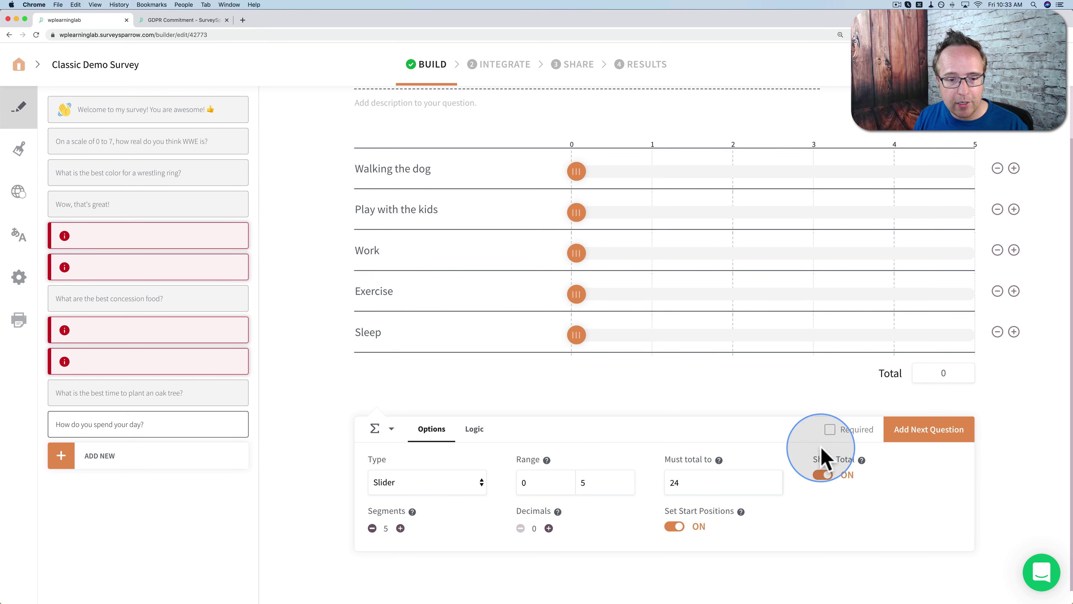
Delete the four blank questions from the survey's question list.
scroll(783, 486, up, 1)
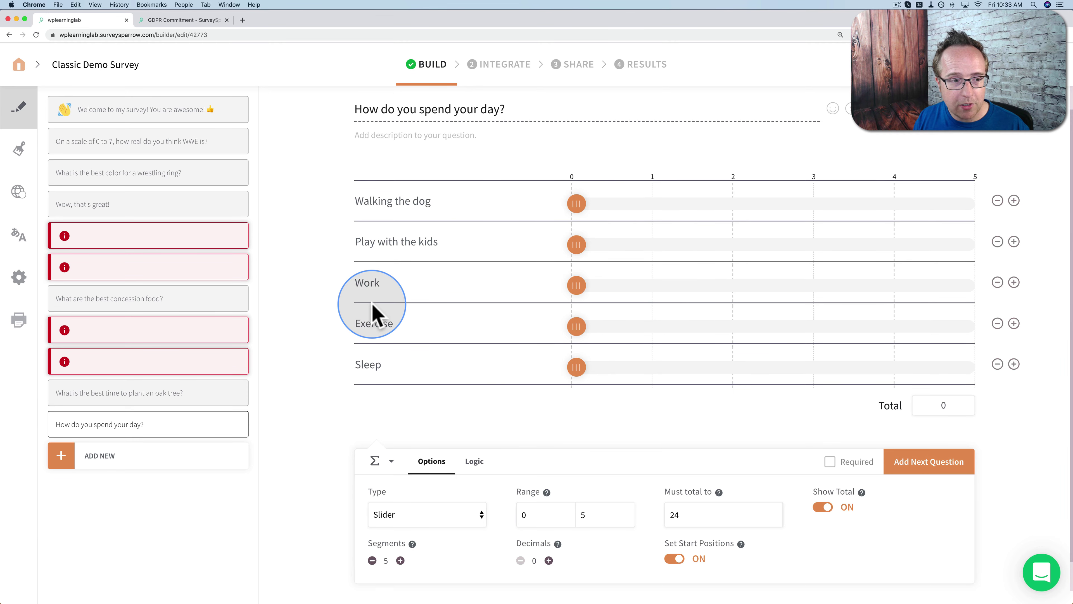
click(200, 236)
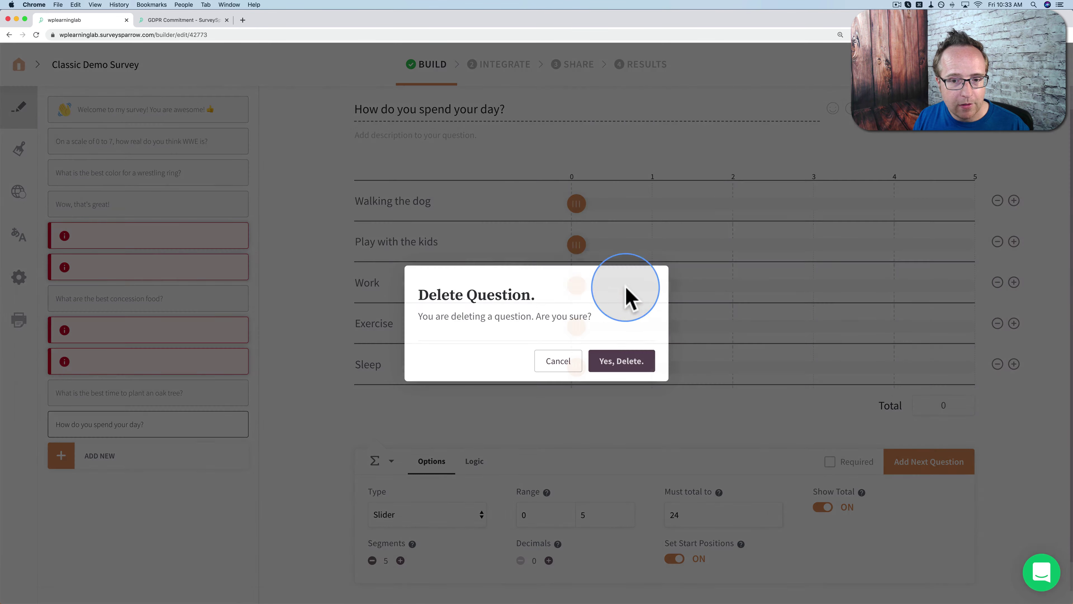
click(620, 359)
click(201, 236)
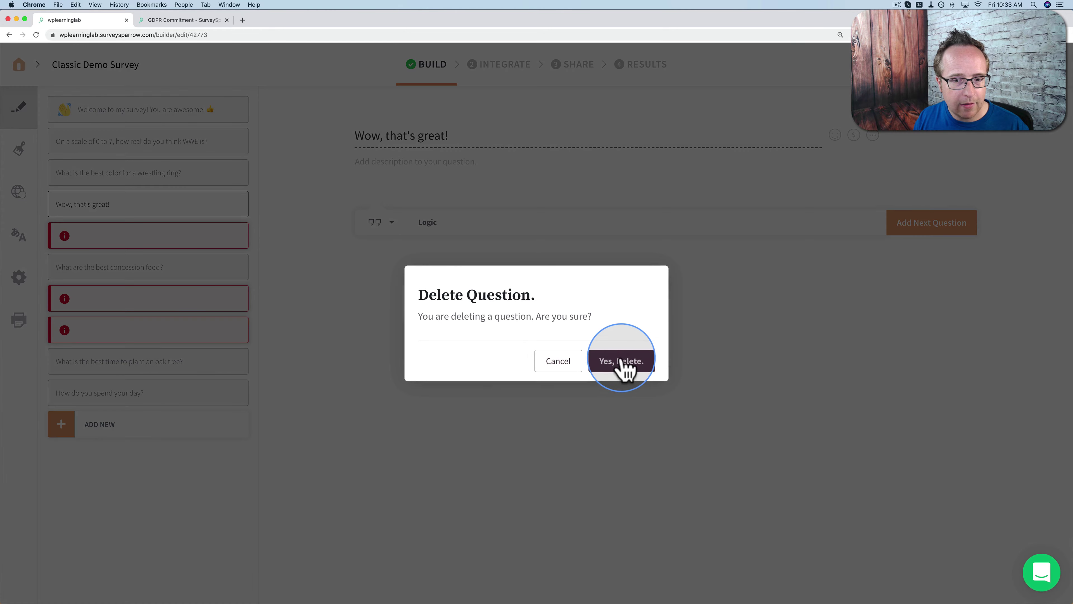
click(620, 365)
Try adding a Payment question and delete it from the survey.
click(100, 334)
scroll(474, 443, down, 6)
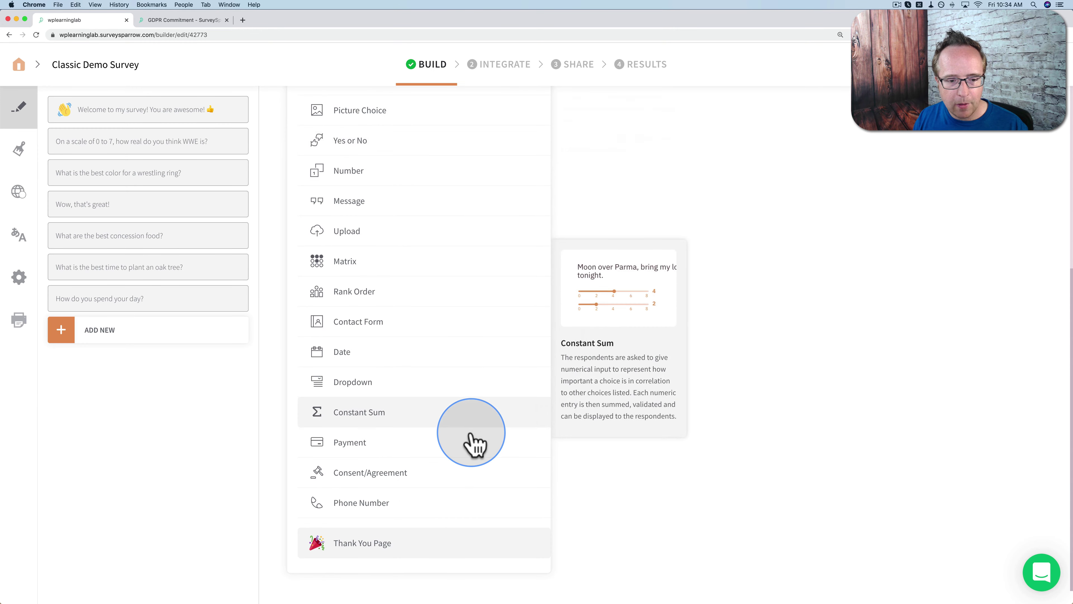
click(355, 448)
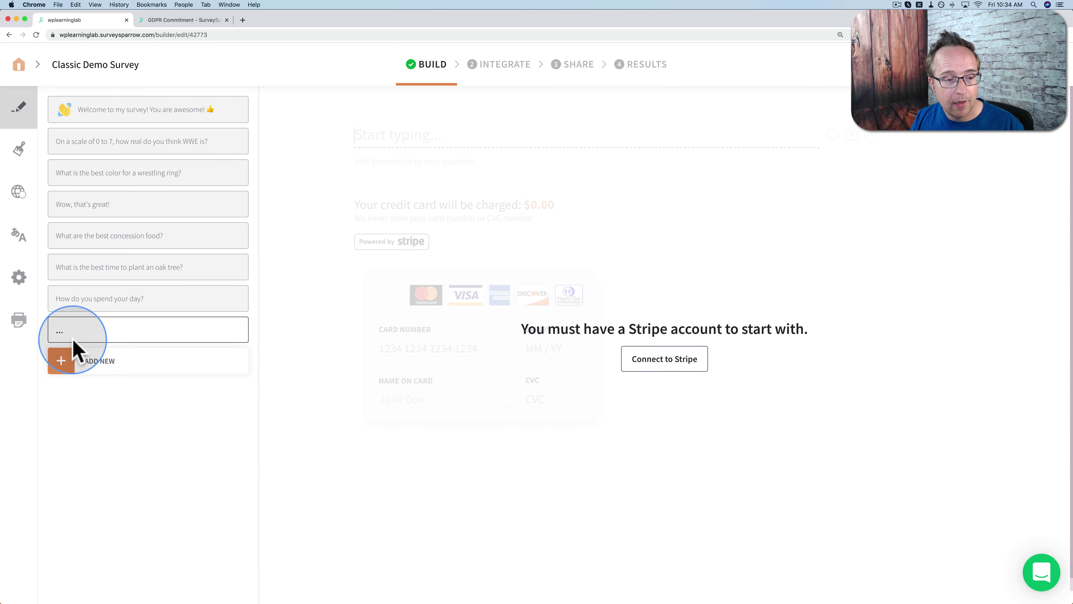
click(217, 332)
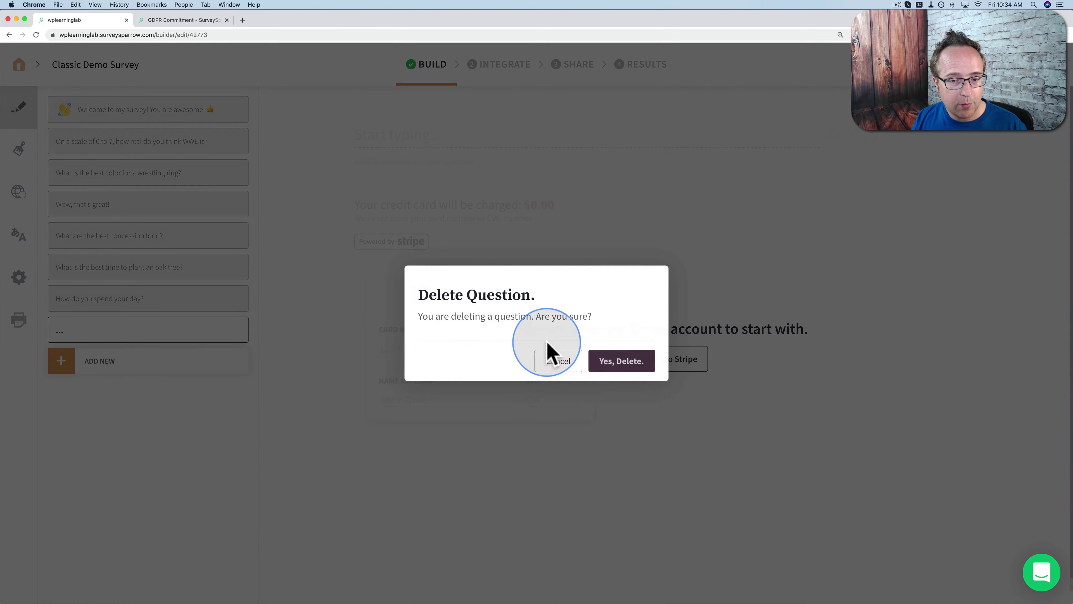
click(620, 363)
Try adding a Consent/Agreement question after "How do you spend your day?".
click(148, 334)
scroll(464, 427, down, 5)
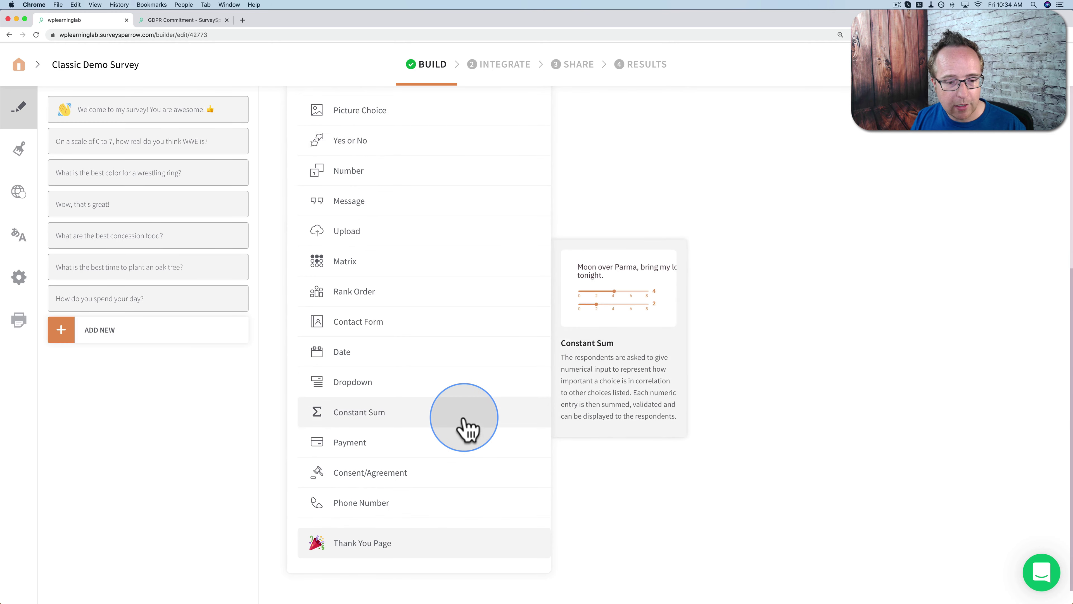
click(401, 483)
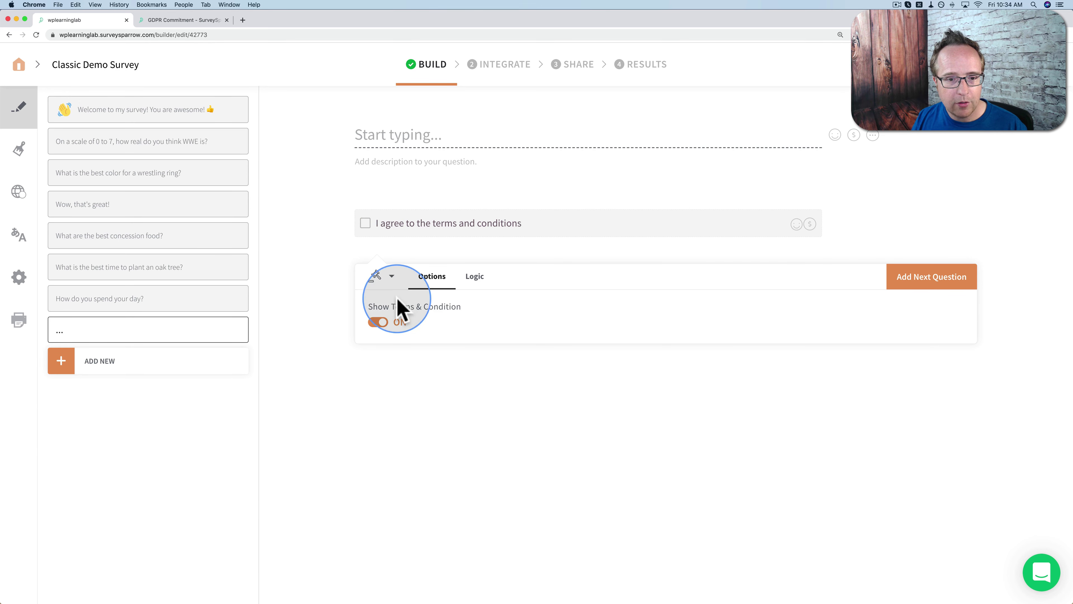
Add a Phone Number question with the text "What is your phone number?".
click(177, 369)
scroll(443, 498, down, 7)
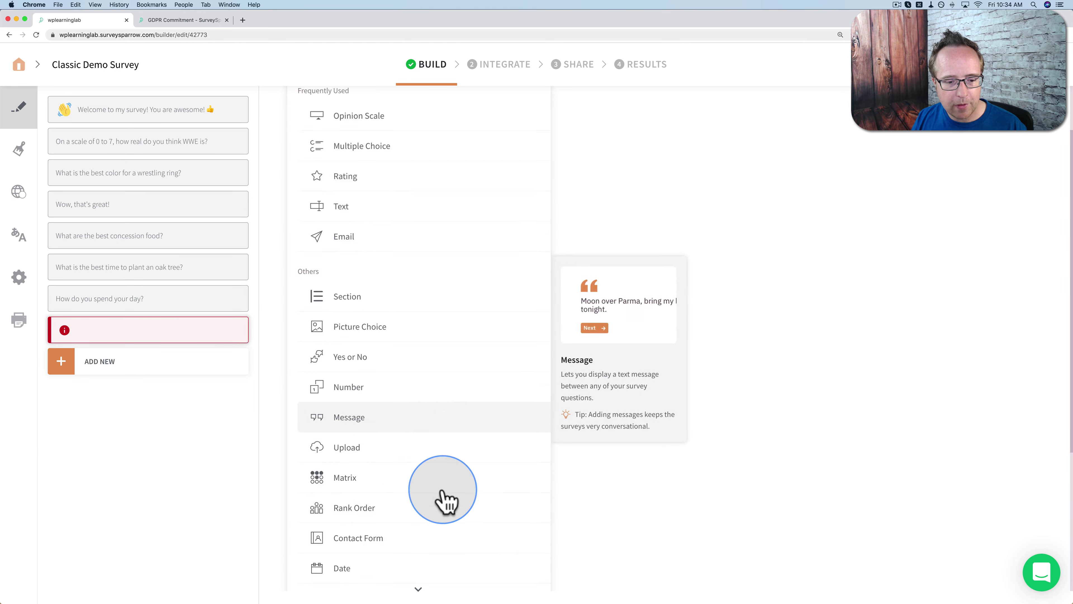
click(352, 510)
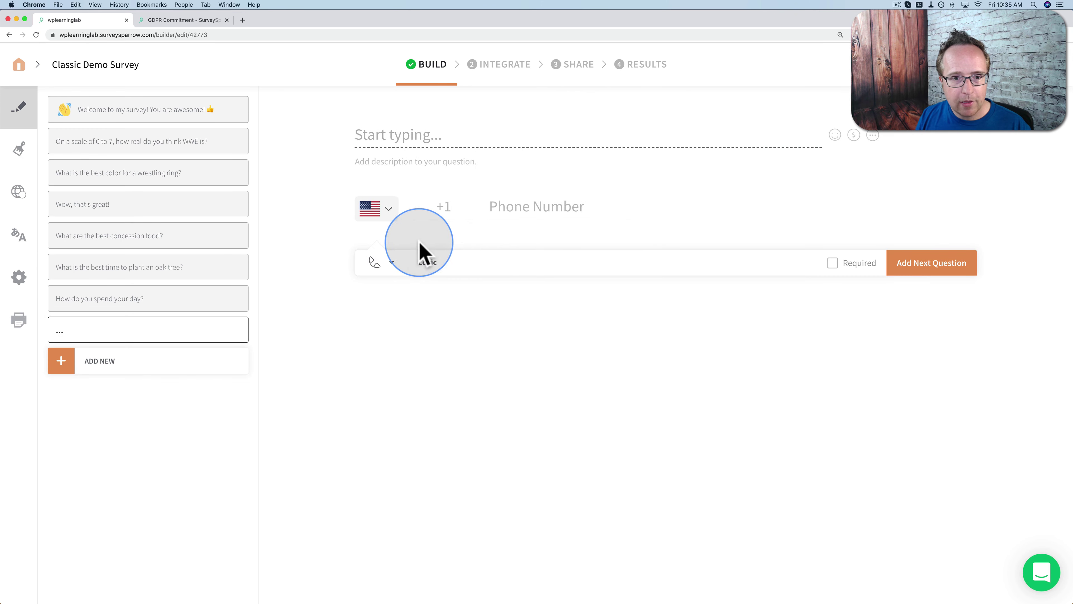
click(408, 137)
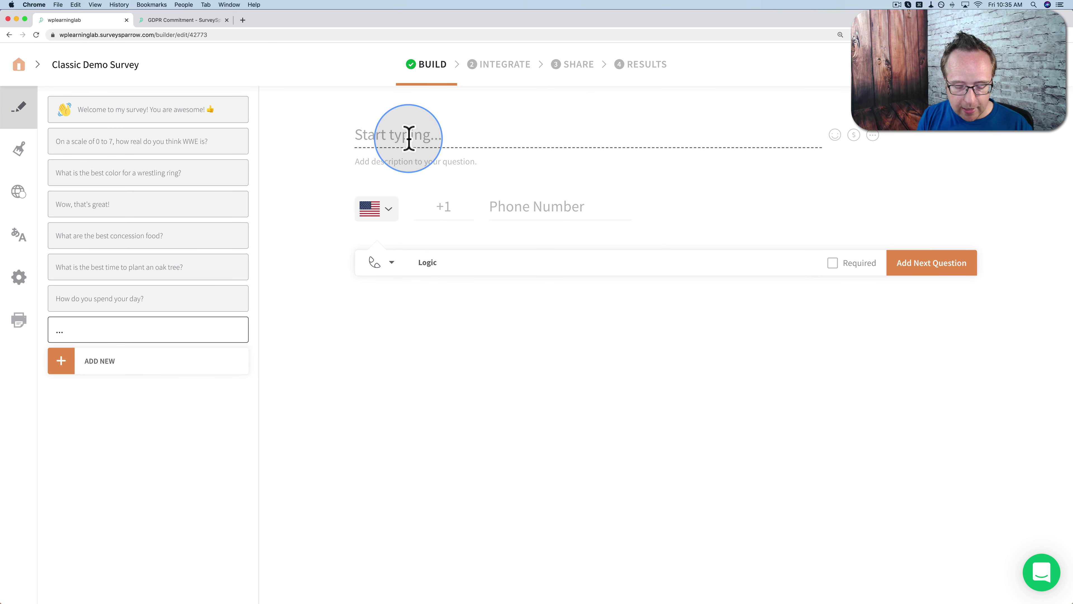
text(What is your phone number?)
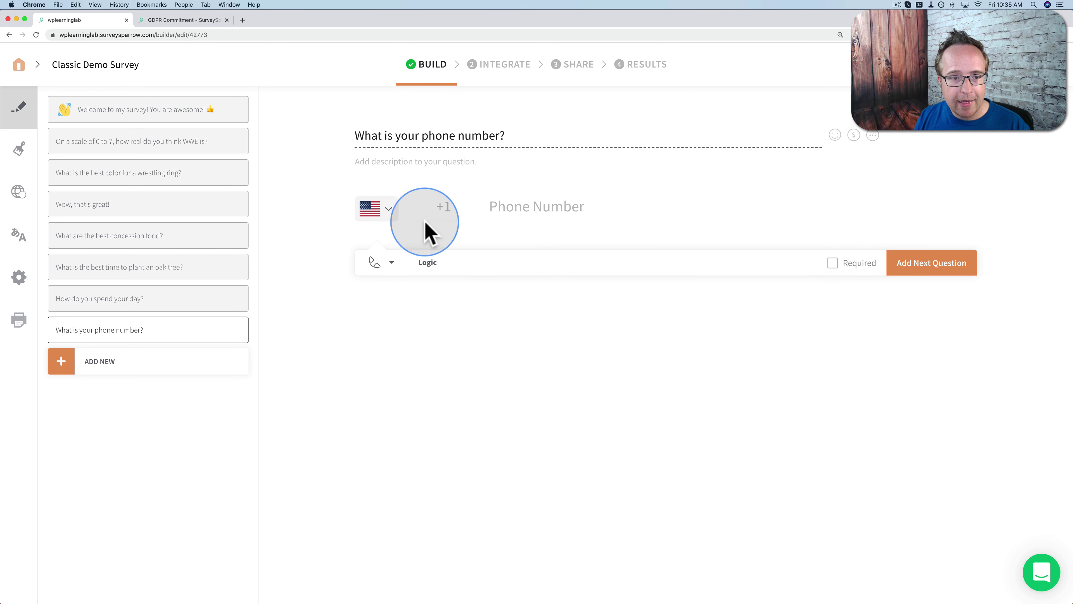
Add a Thank You Page at the end of the survey.
click(145, 368)
scroll(463, 422, down, 5)
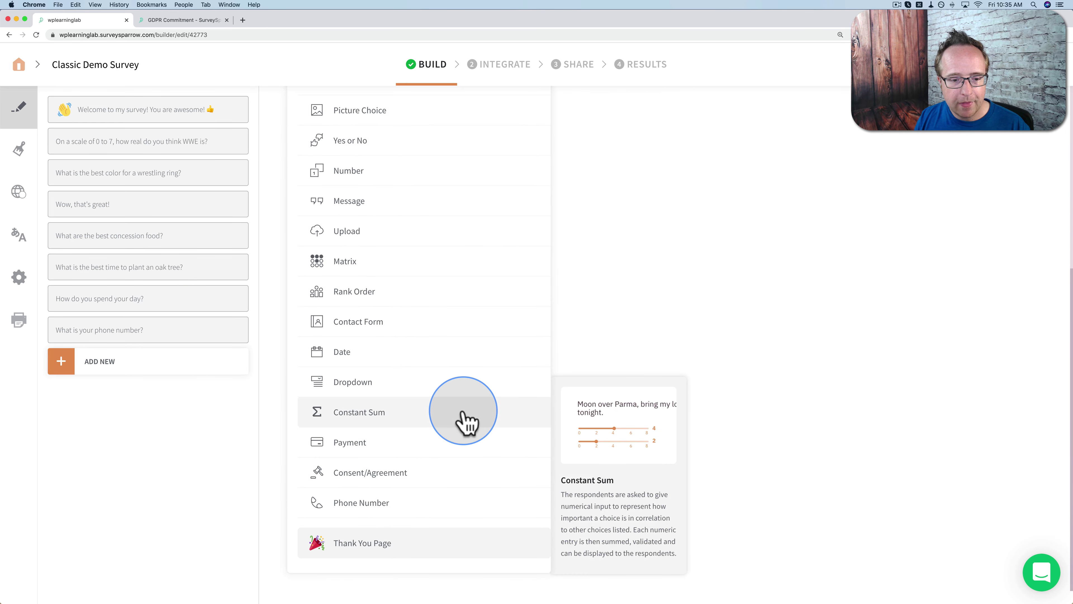
click(396, 547)
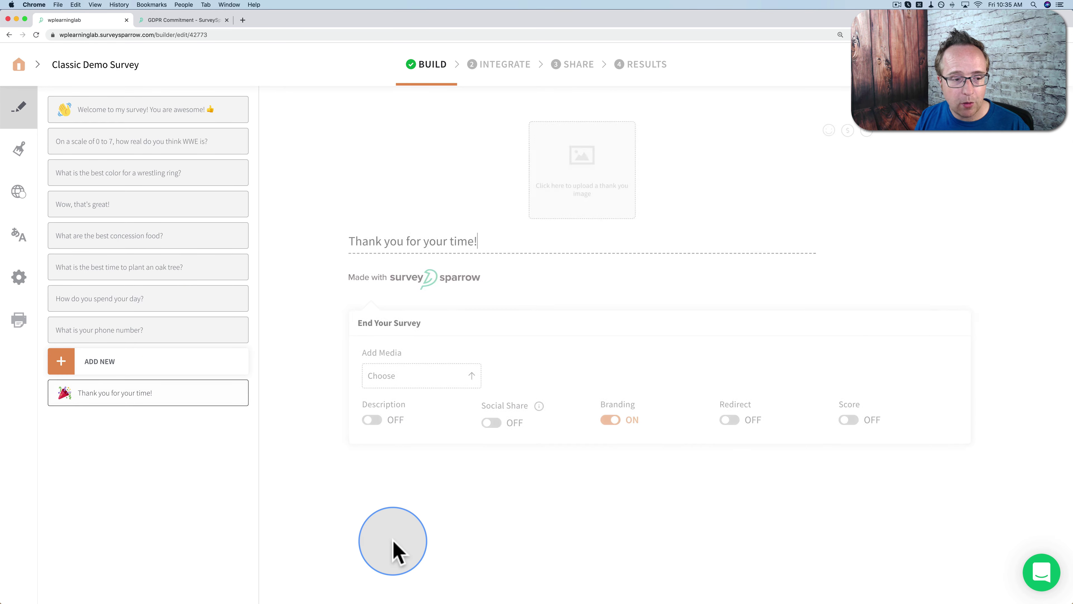
Insert the GIPHY GIF of the crowned wrestler in sunglasses into the thank-you page.
click(603, 160)
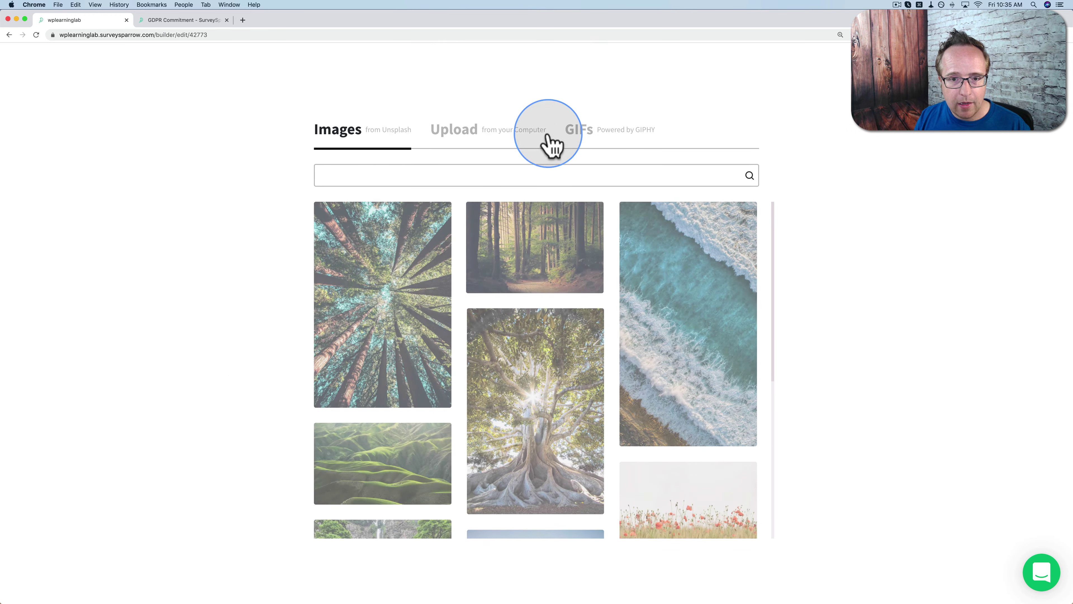
click(592, 142)
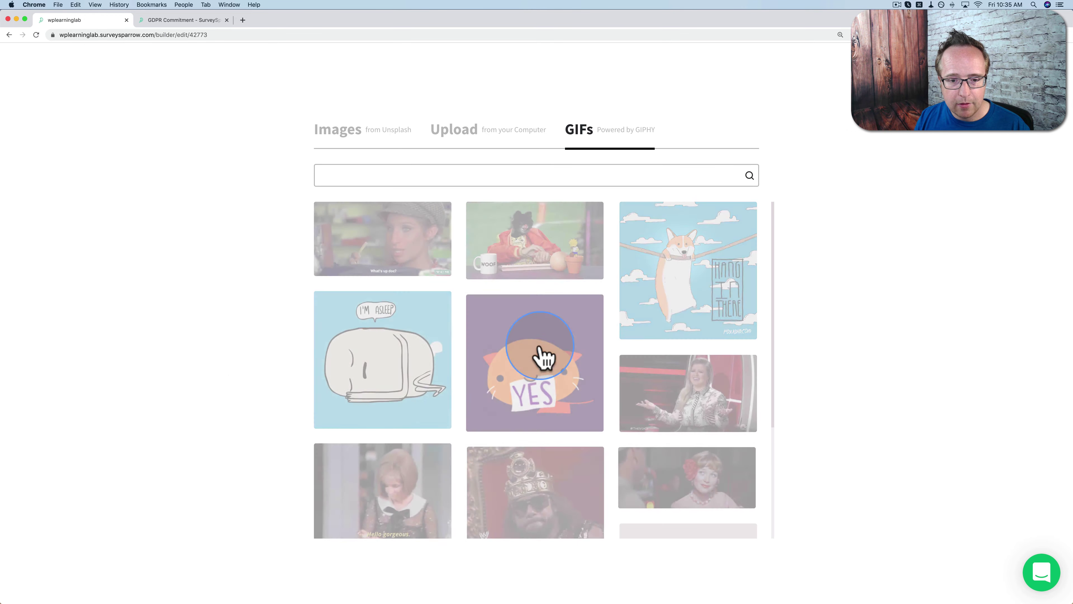
scroll(541, 364, down, 3)
click(531, 416)
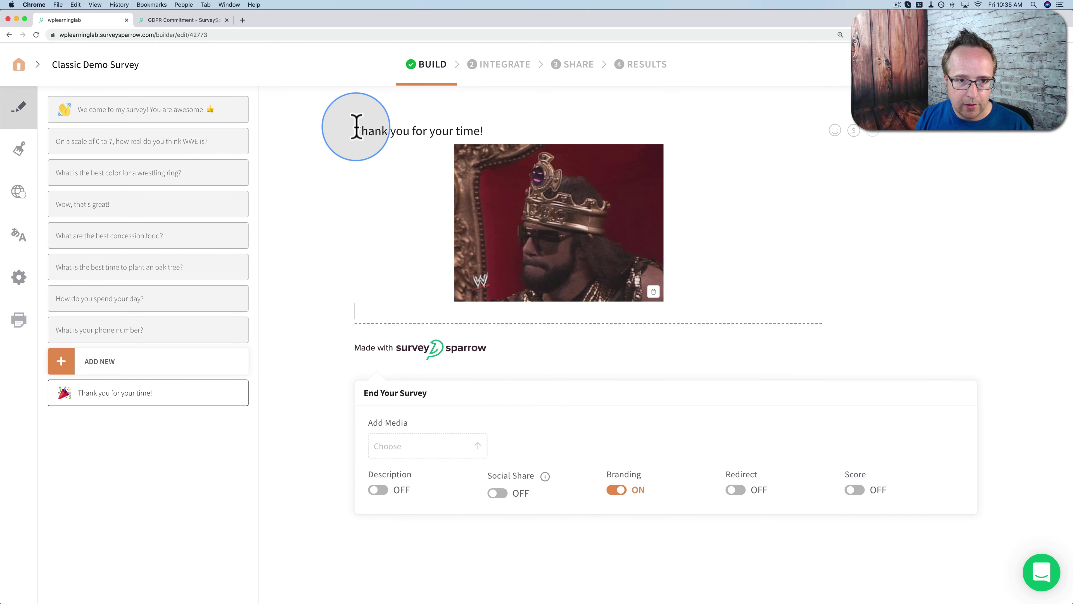
Change the thank-you message to "Macho Man thanks you for your time!" and turn on Social Share.
click(356, 126)
text(Macho Man t)
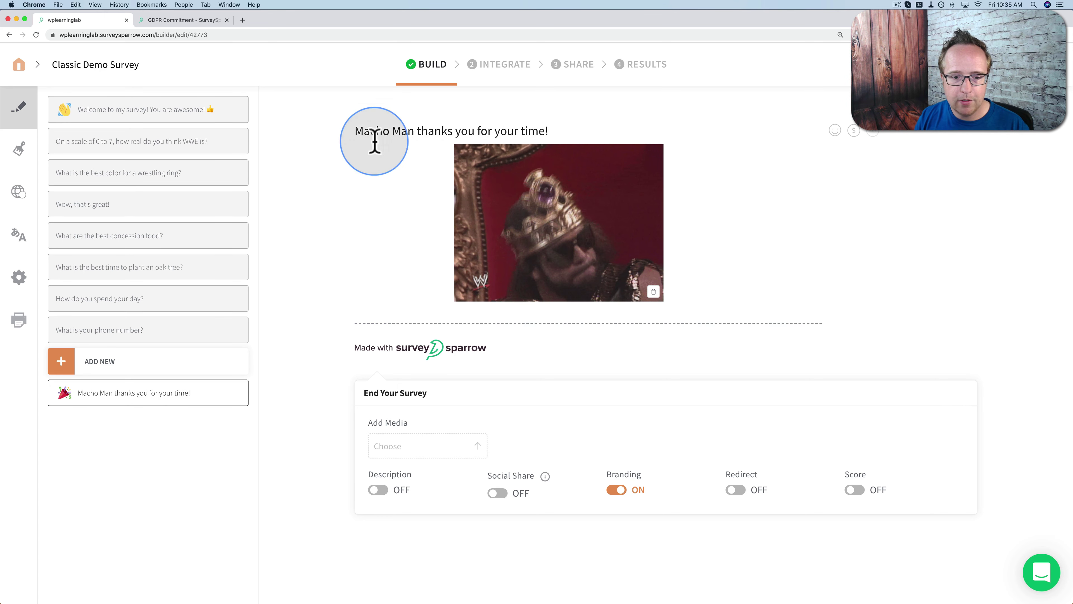
click(497, 493)
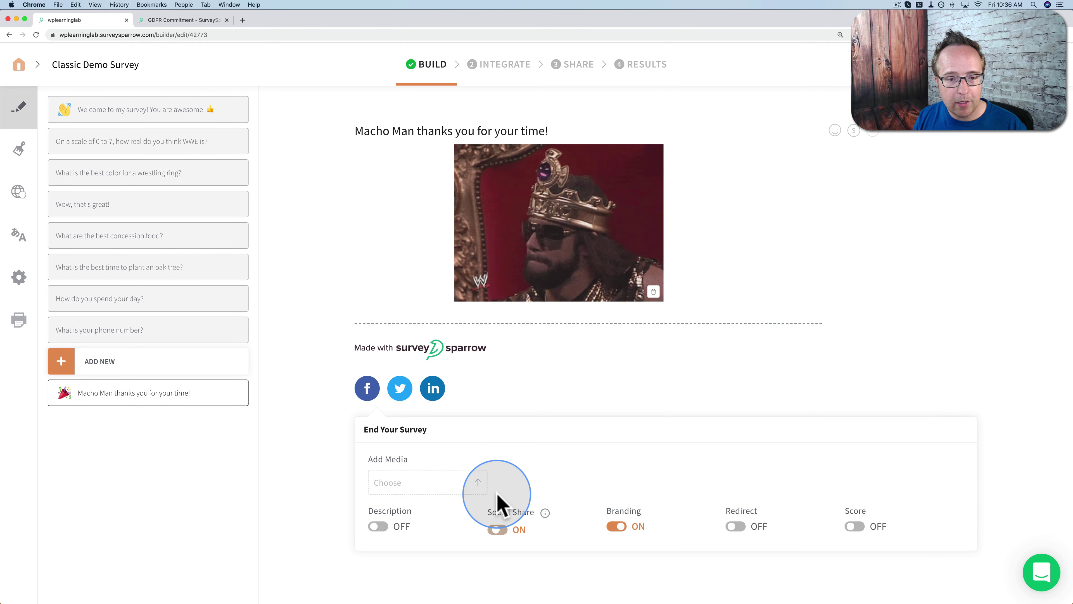
Try switching the thank-you page's Branding off and turn it back on.
click(616, 527)
click(617, 486)
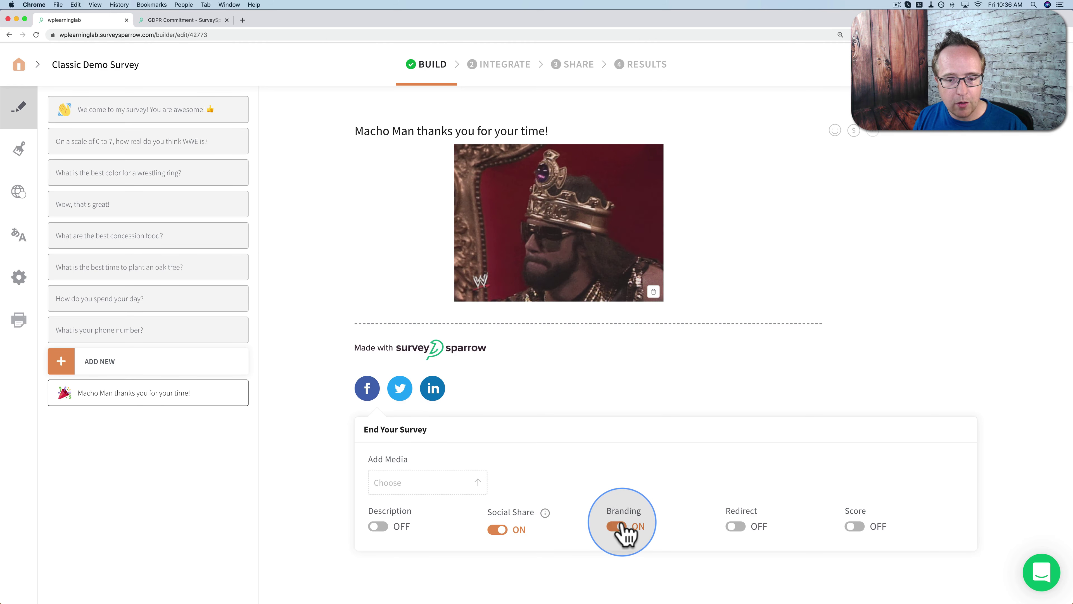
click(621, 526)
click(616, 484)
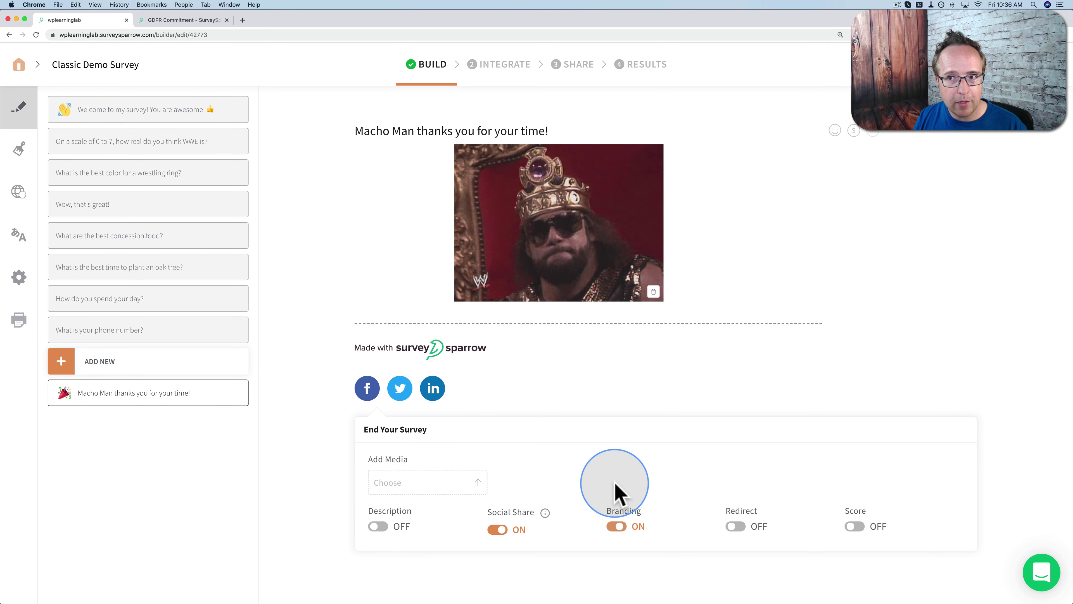
Try the Redirect option and switch it back off, and turn on Score for the thank-you page.
click(736, 526)
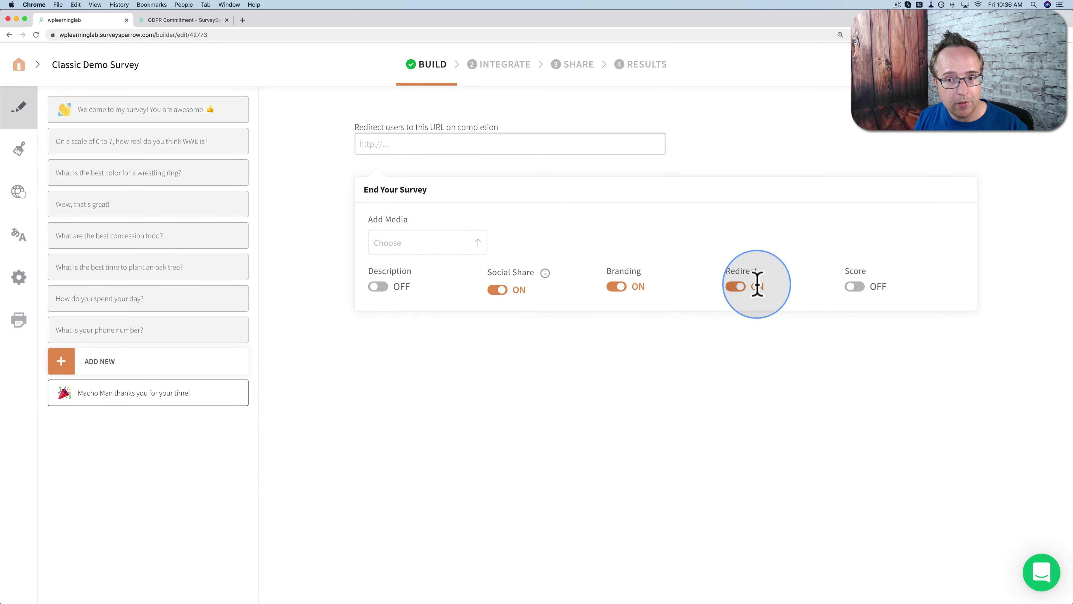
click(736, 286)
click(855, 526)
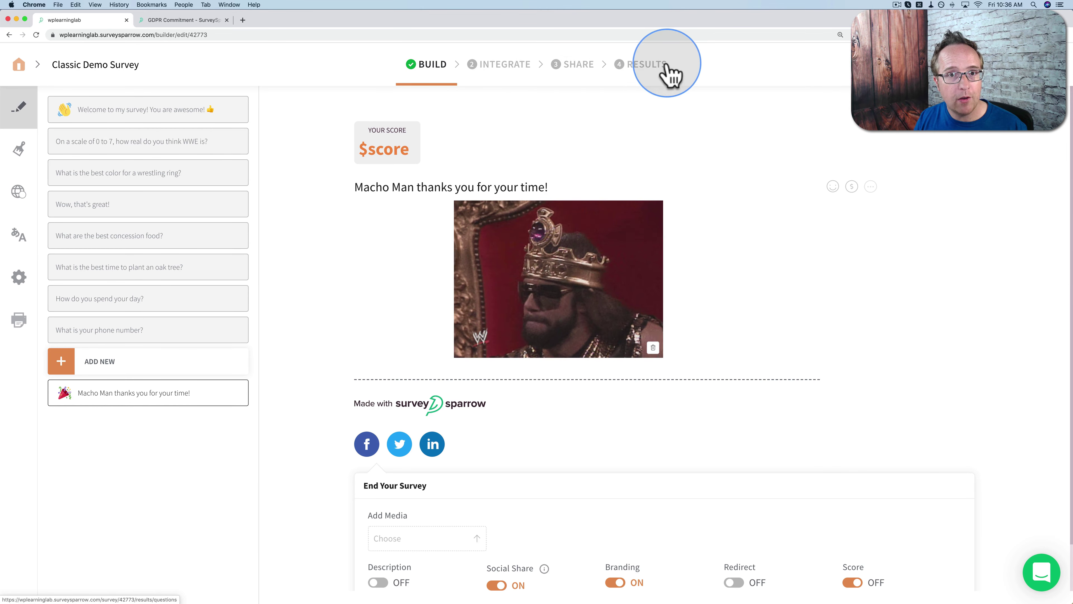
Browse the survey's design themes and apply the Focal Point theme.
click(20, 157)
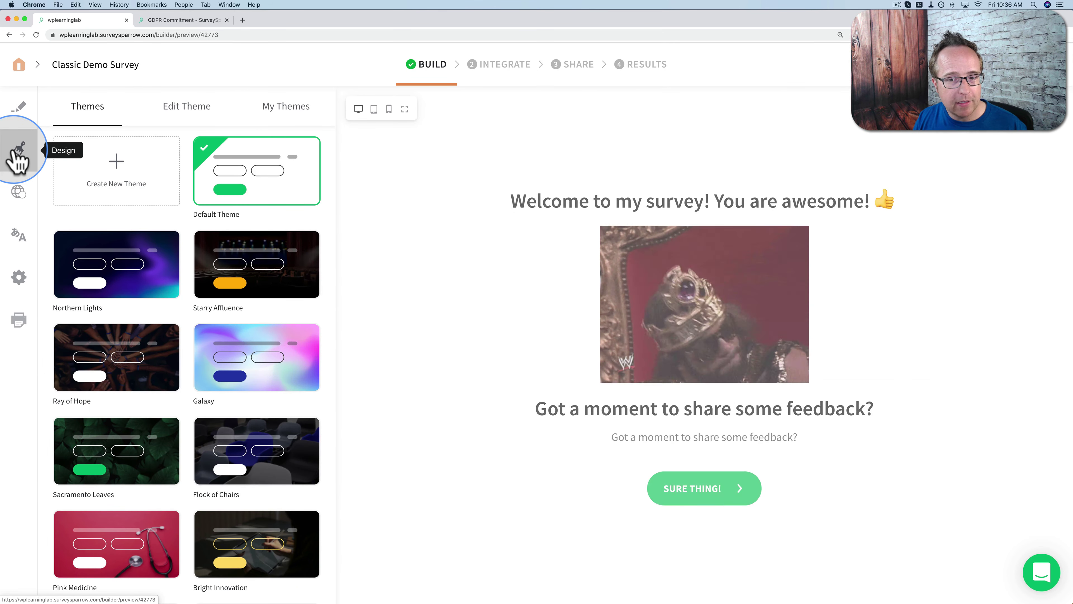
scroll(164, 189, down, 3)
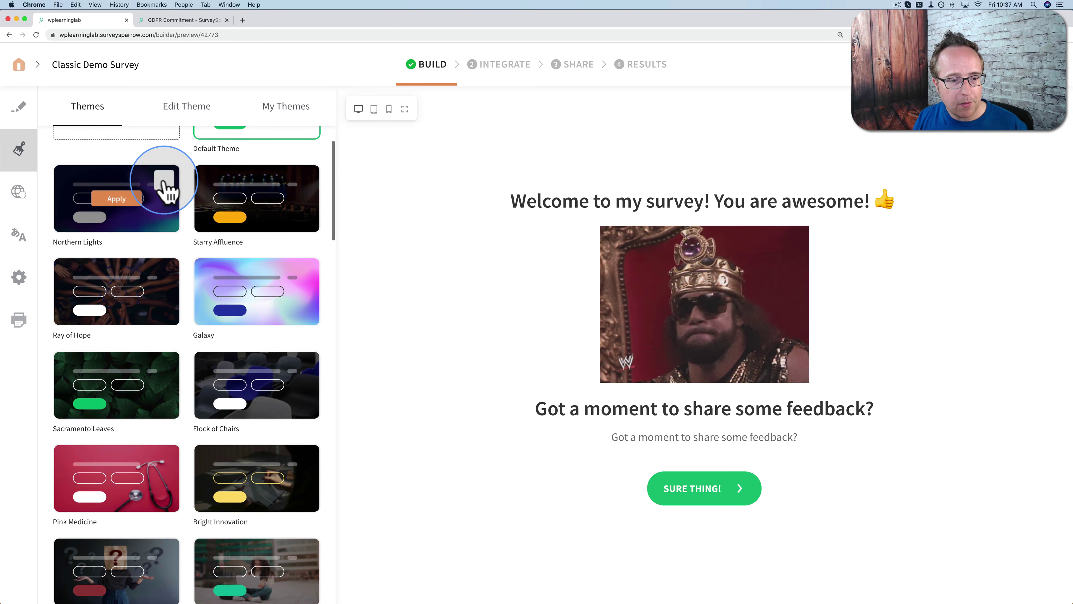
scroll(166, 189, down, 5)
scroll(165, 191, down, 8)
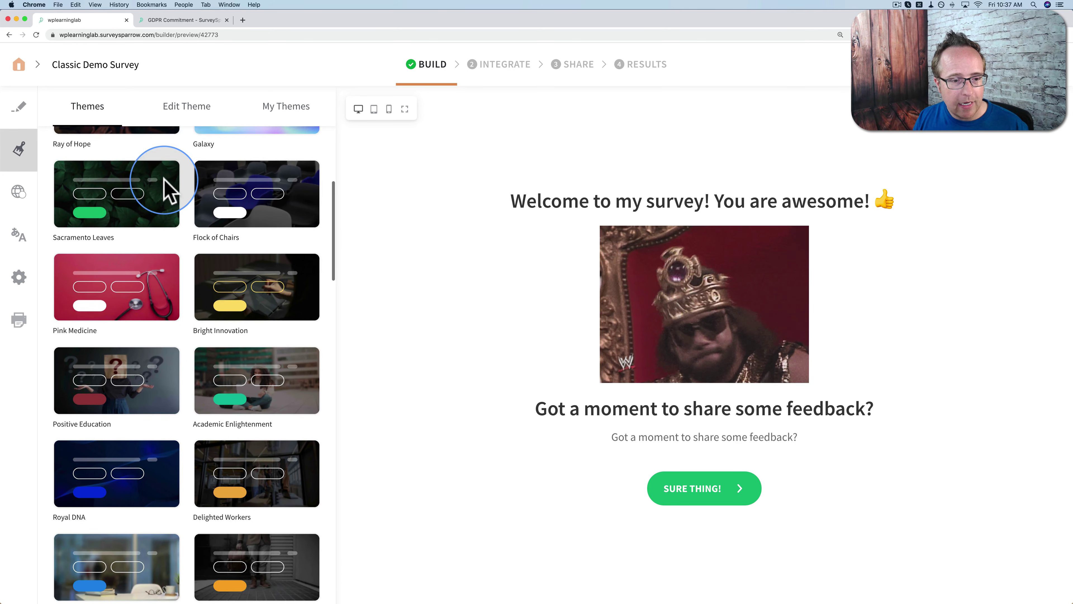
scroll(165, 181, down, 2)
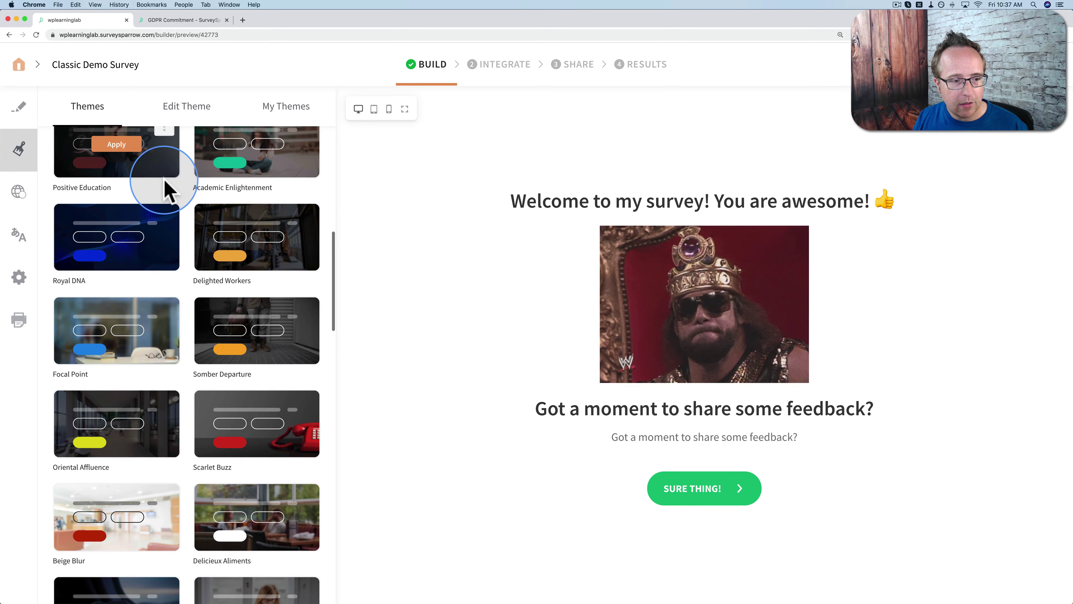
mouse_move(153, 300)
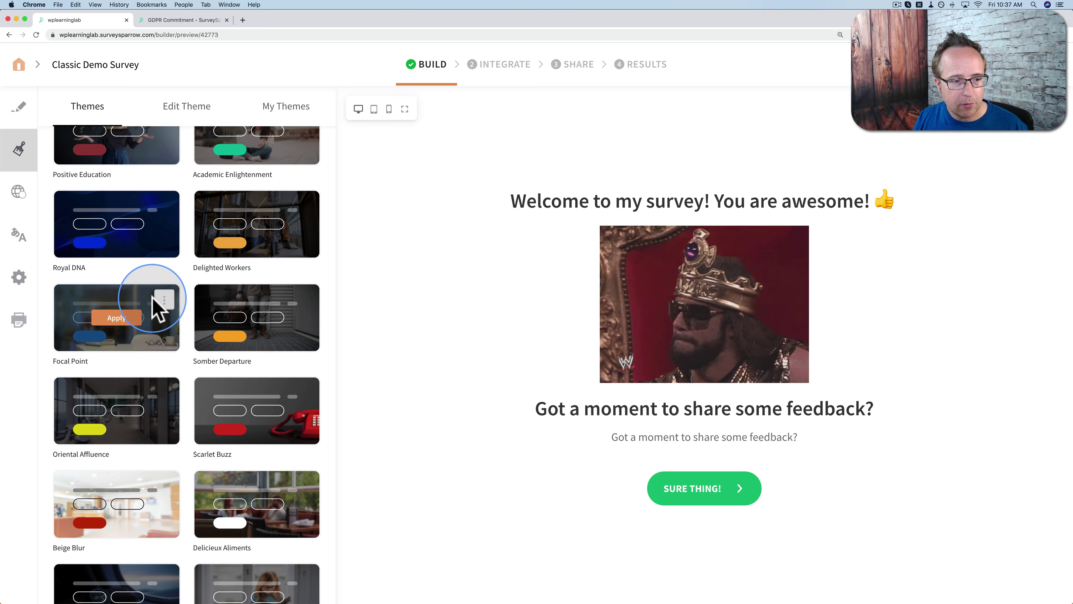
click(117, 317)
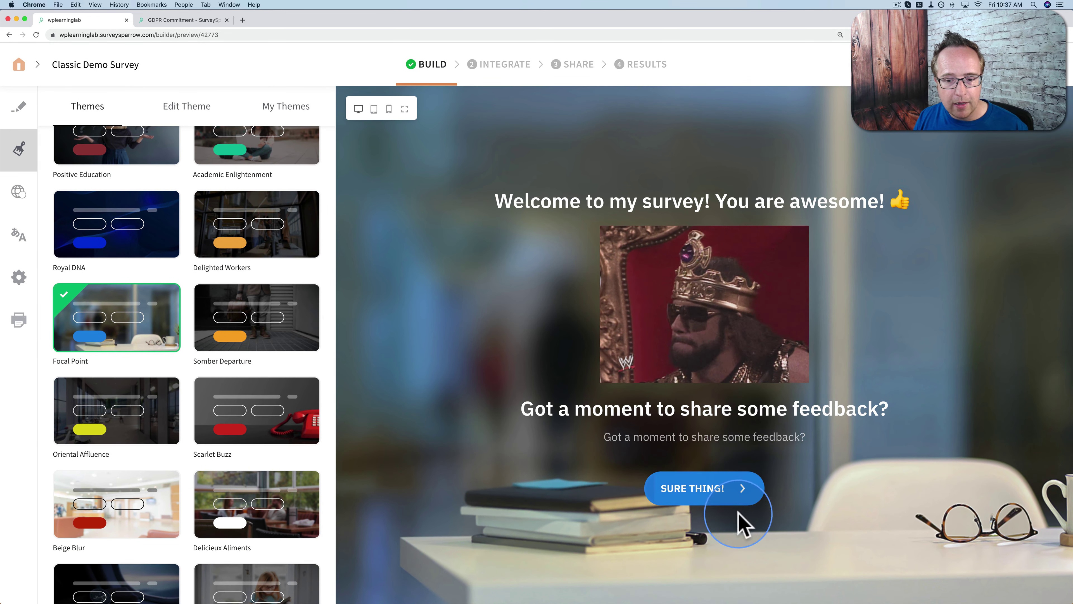
Preview the themed survey, answering 4 to the first question, and check question 2 in the tablet, phone and desktop views.
click(719, 496)
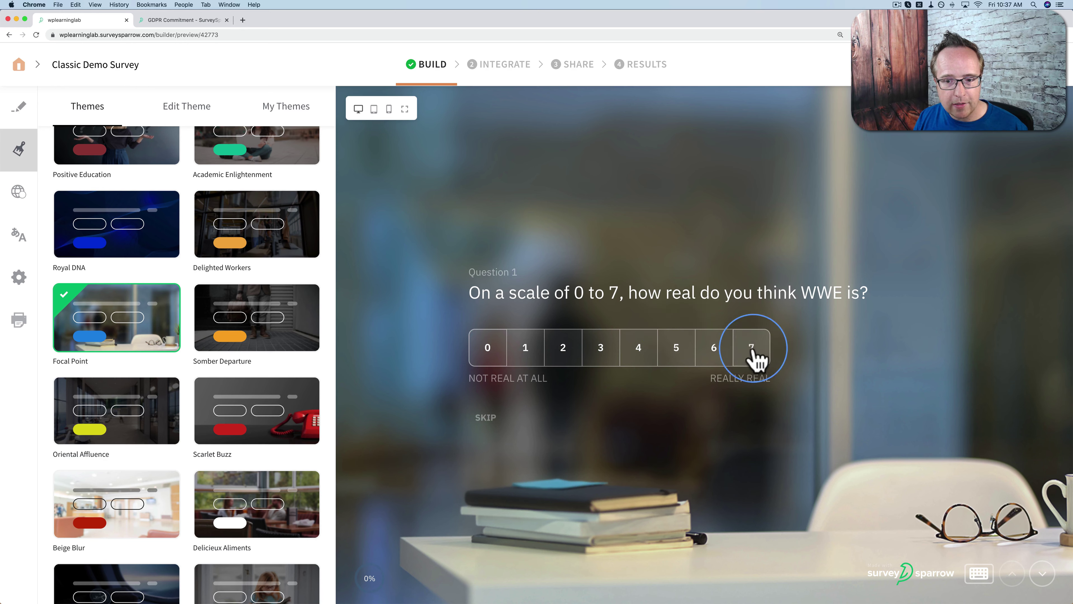
click(647, 357)
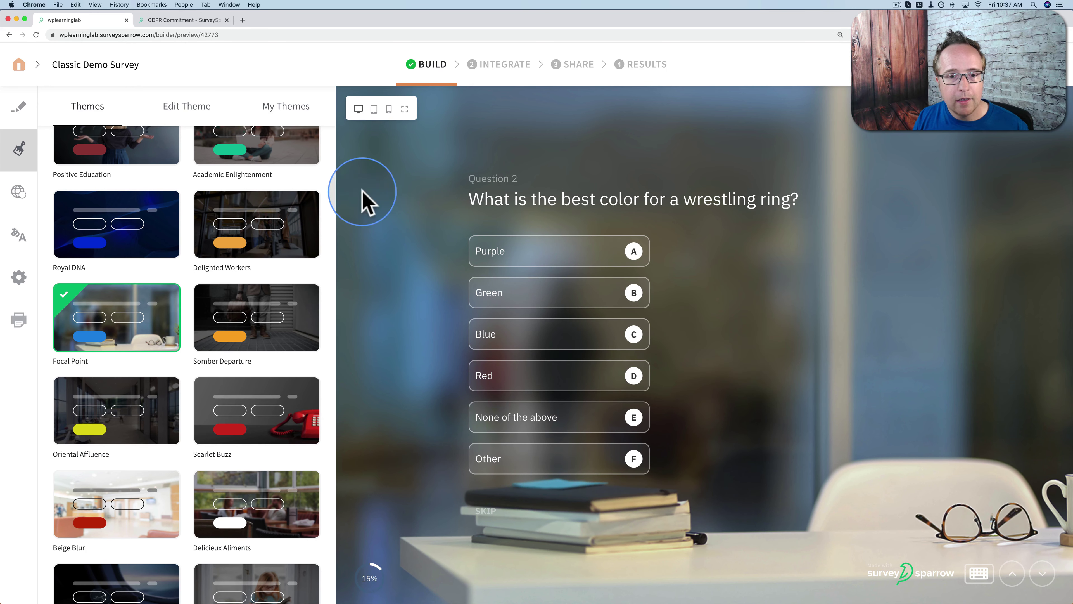
click(373, 109)
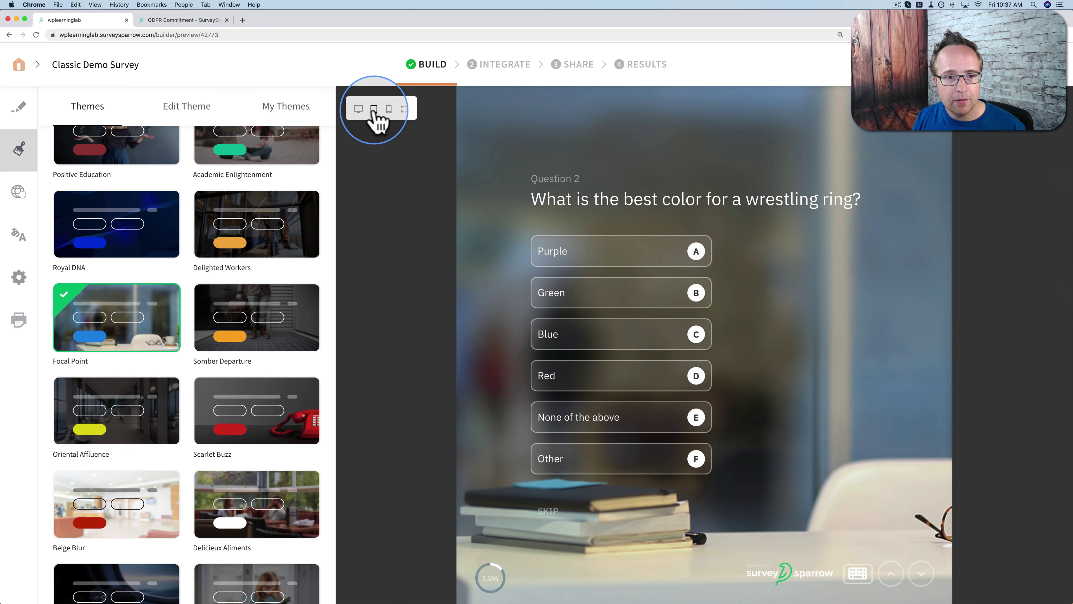
click(388, 109)
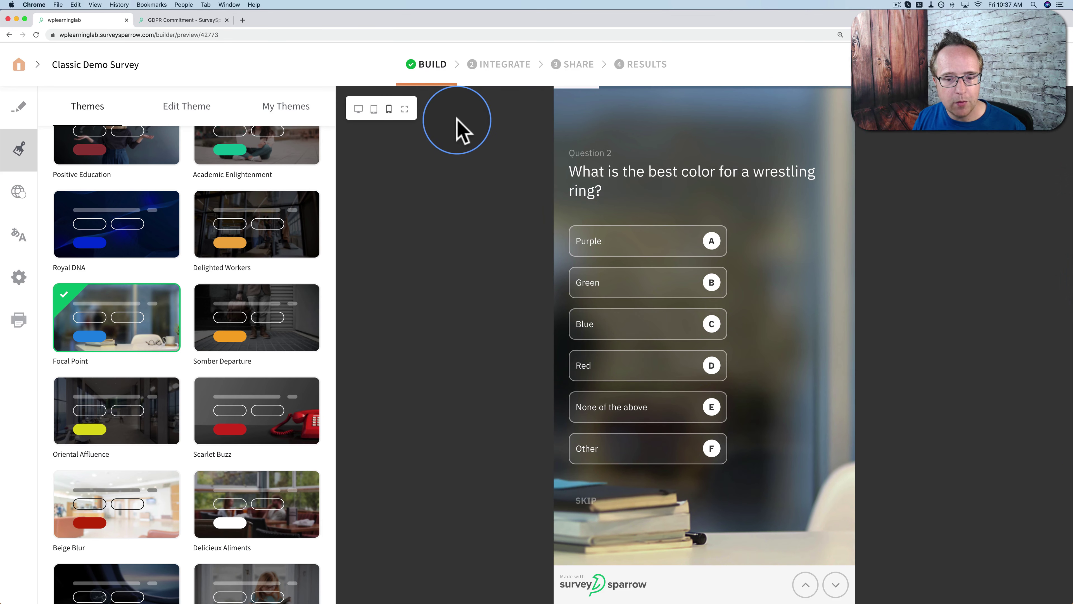
click(358, 109)
Edit the Focal Point theme to use the video tropical-beach-4k.mp4 as its background, and save and apply it.
click(188, 108)
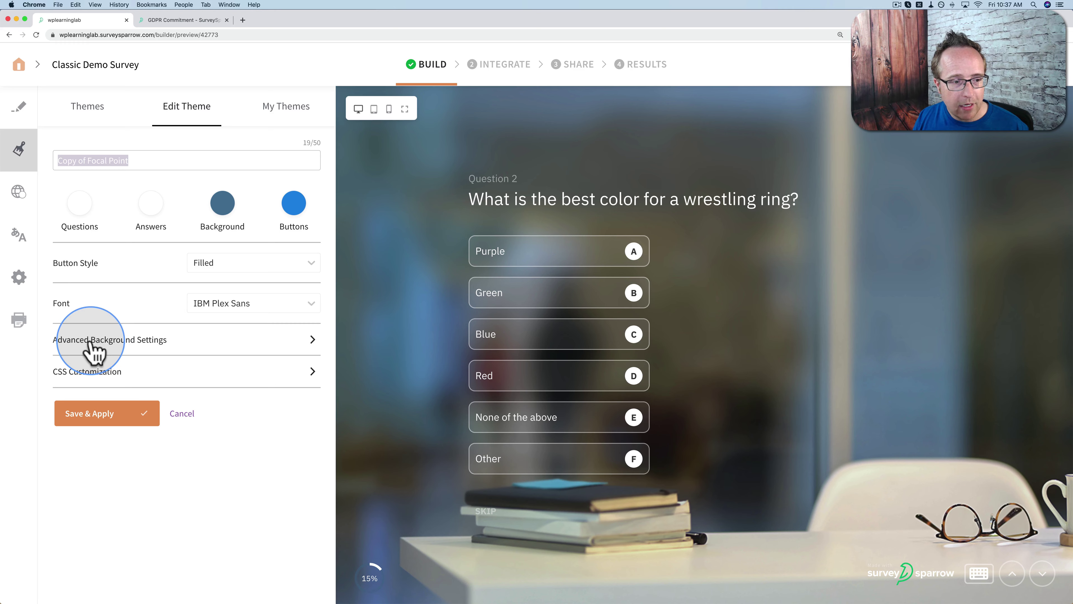
click(112, 341)
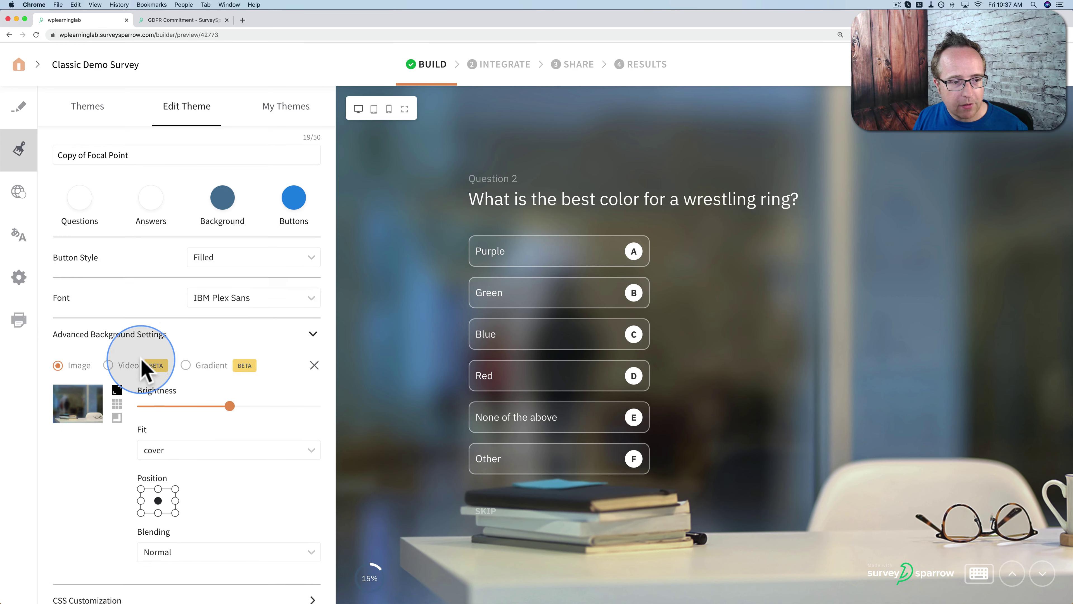
scroll(142, 368, down, 2)
click(109, 289)
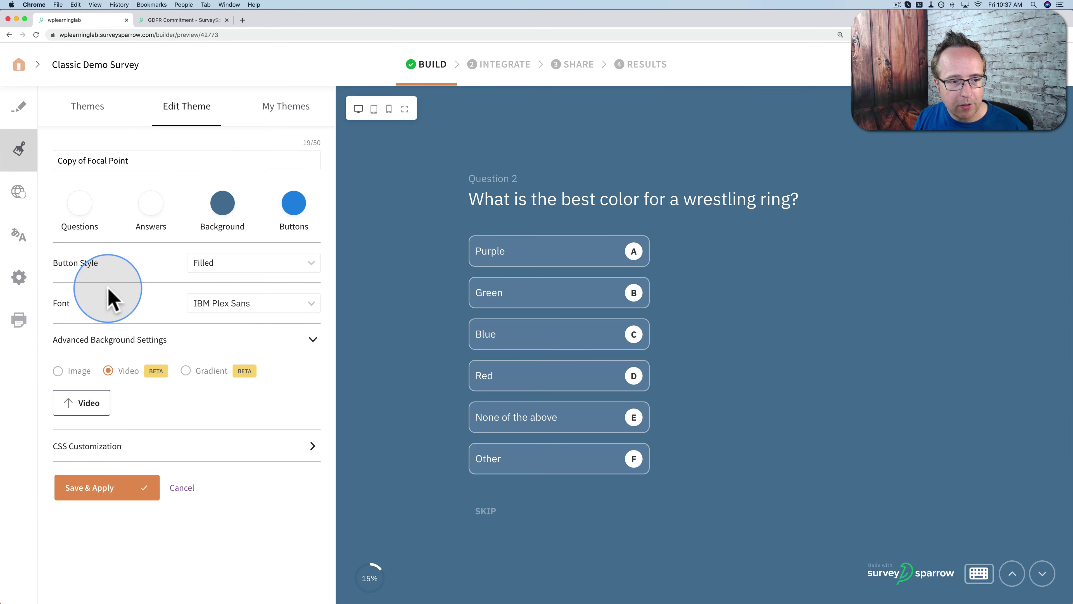
click(83, 404)
click(443, 185)
double_click(444, 184)
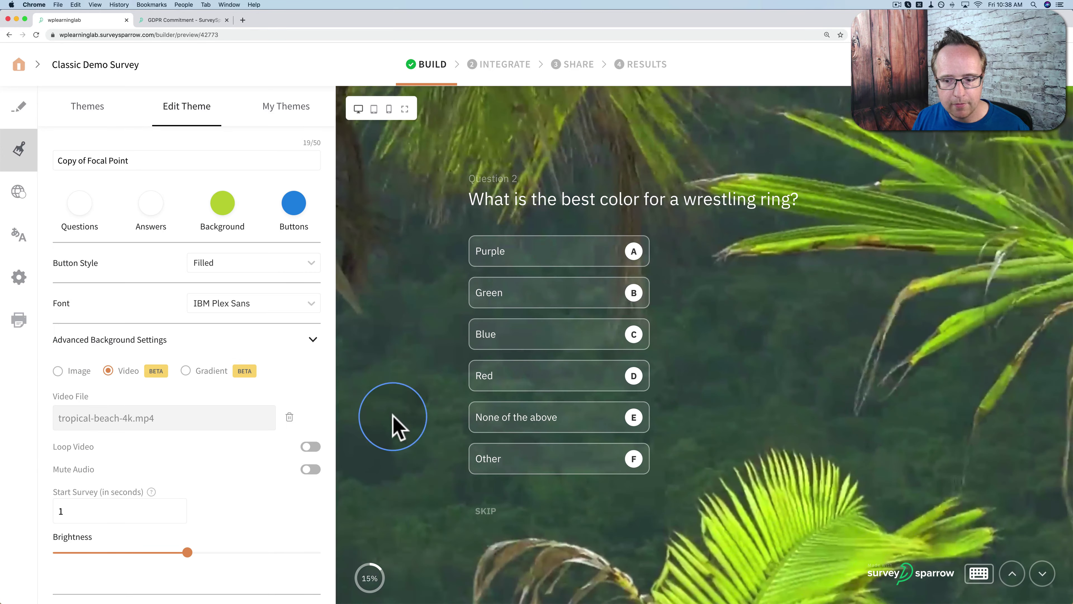
scroll(211, 522, down, 3)
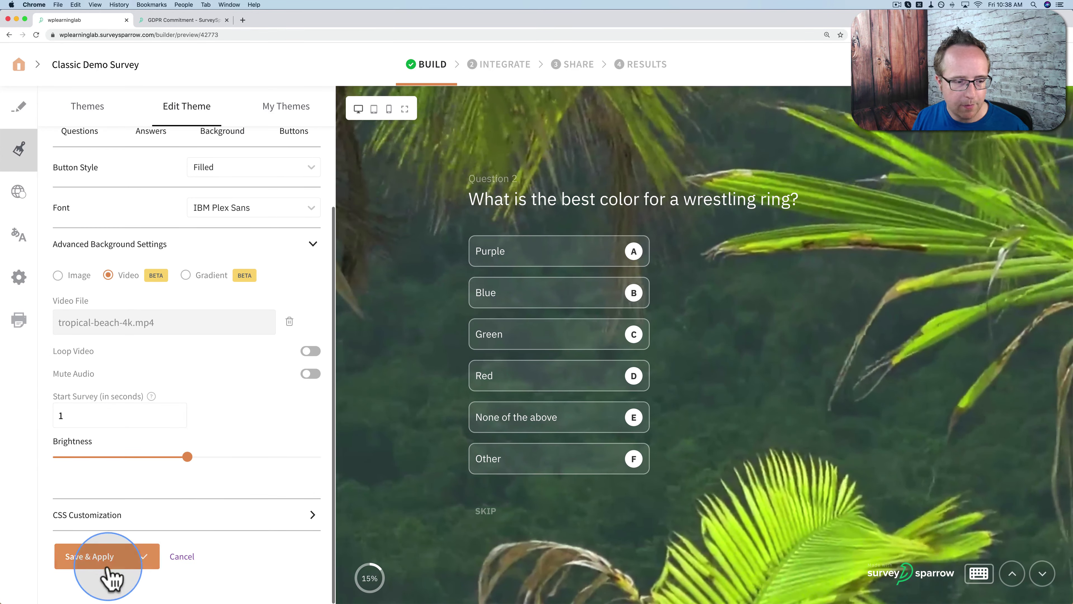
click(109, 568)
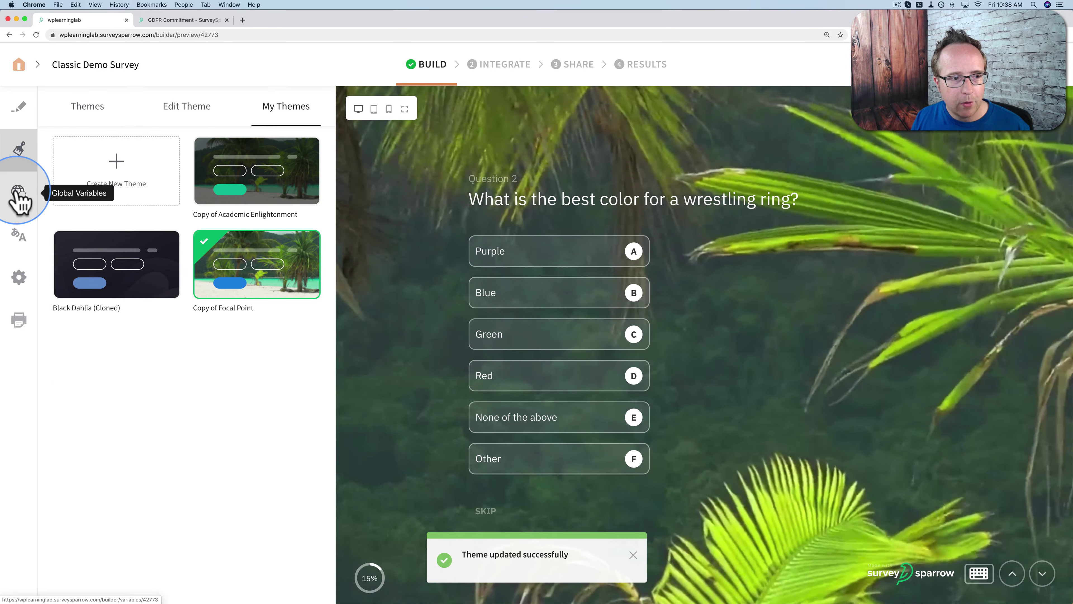
Add a custom variable named soccershoe to the survey's global variables and save it.
click(19, 199)
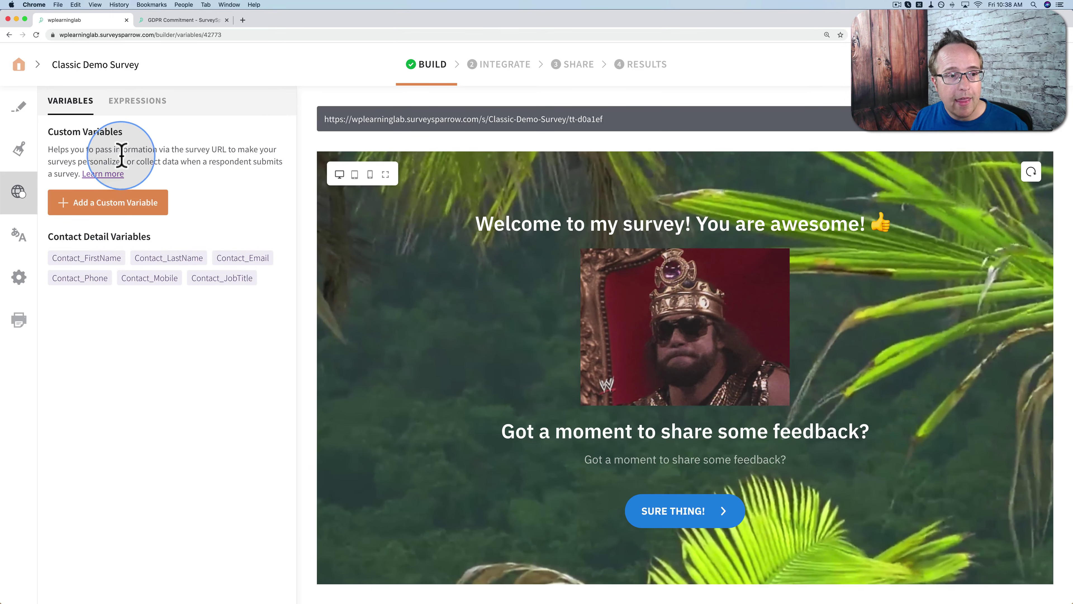
mouse_move(97, 149)
mouse_down()
mouse_move(224, 147)
mouse_move(105, 163)
mouse_move(115, 157)
mouse_up()
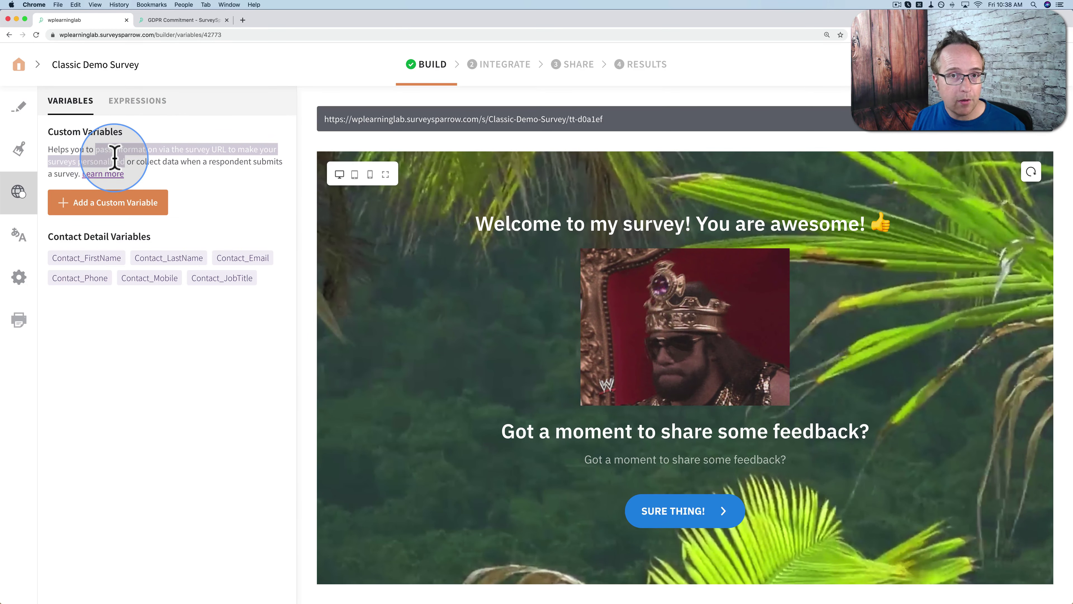
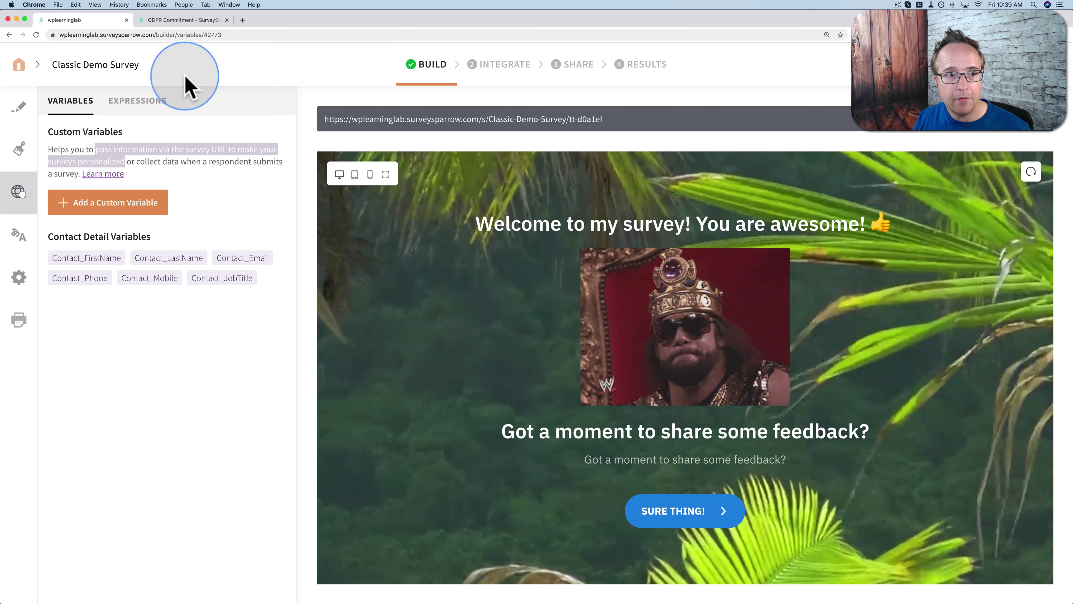
click(150, 203)
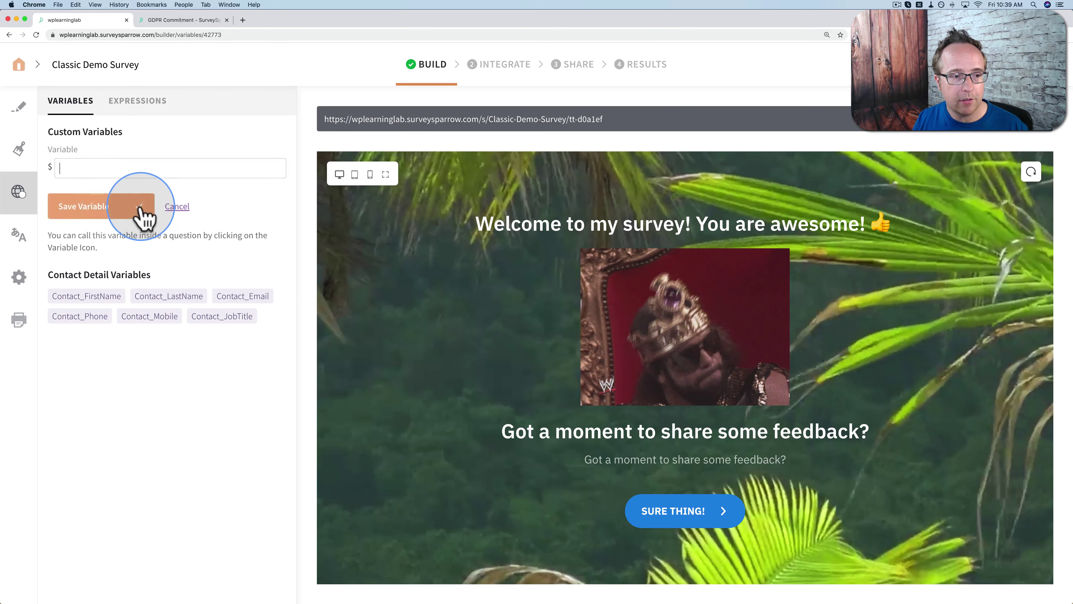
click(88, 173)
text(soccersho)
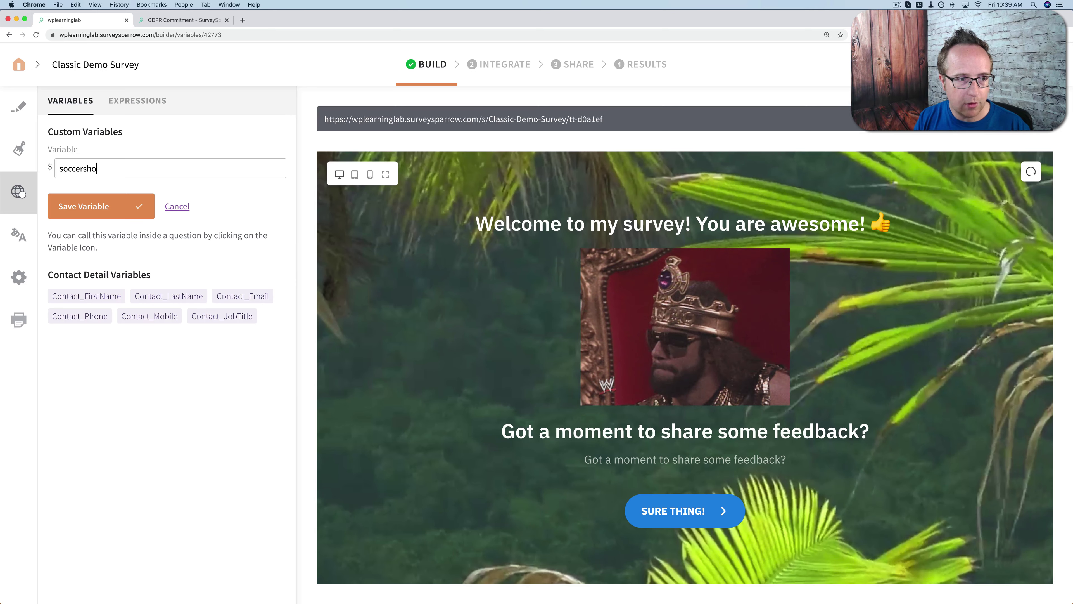
text(e)
click(96, 206)
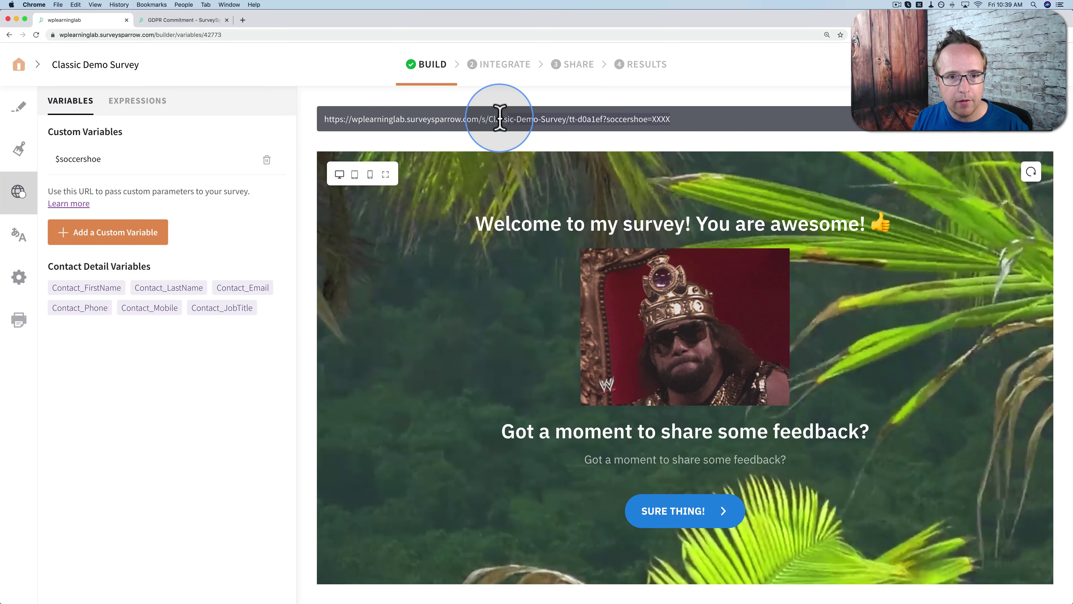
click(239, 35)
text(Walking the dog)
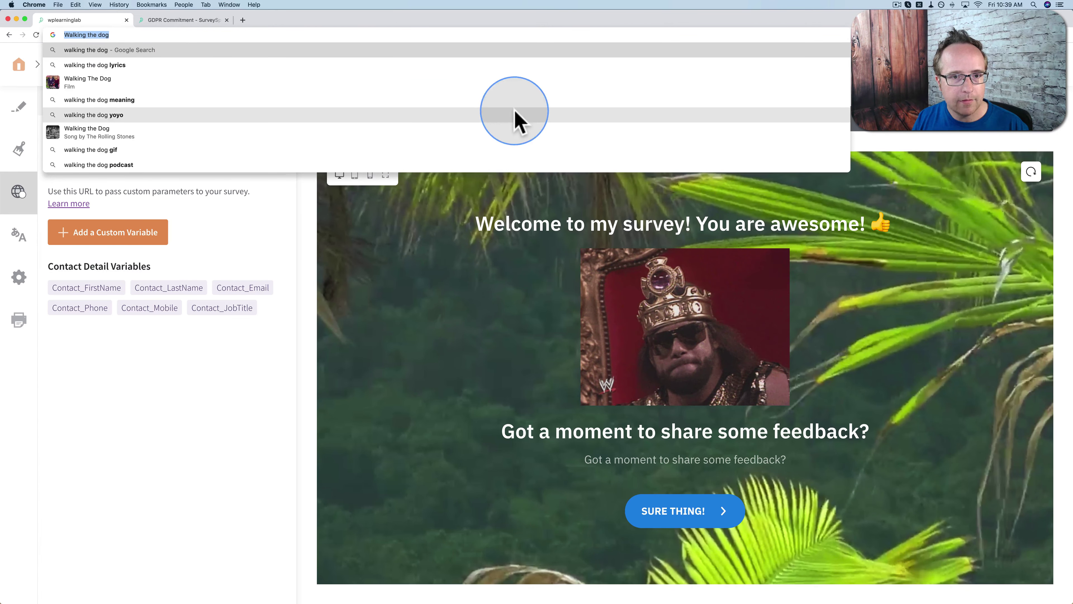
click(304, 208)
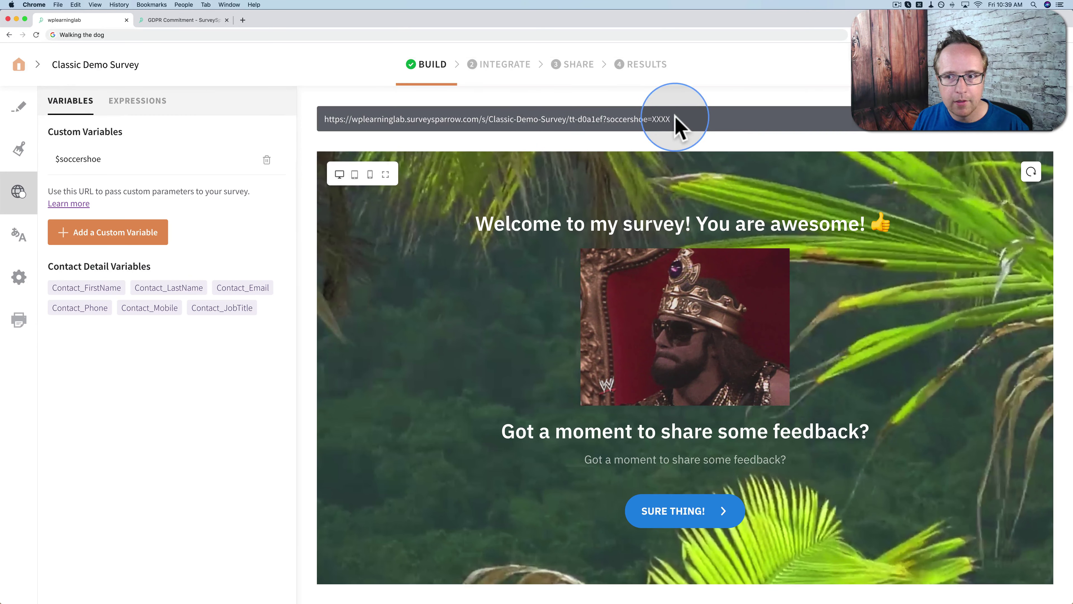
Draft the survey link in the browser address with its soccershoe parameter set to blue, without loading it.
click(323, 35)
text(https://wplearninglab.surveysparrow.com/s/Classic-Demo-Survey/tt-d0a1ef?soccershoe=XXXX)
double_click(328, 35)
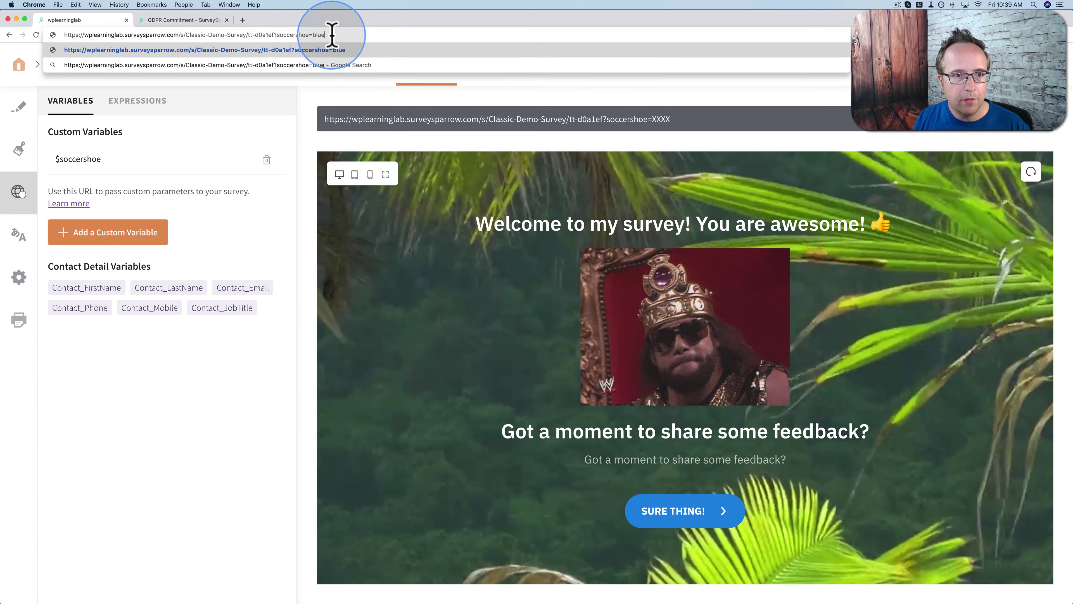
drag(326, 34, 34, 35)
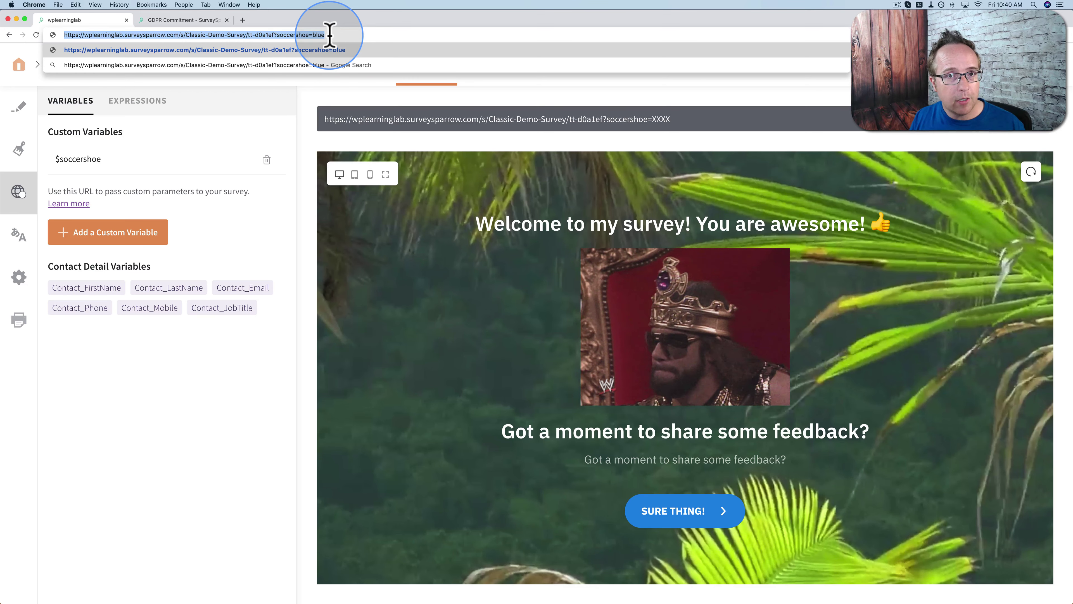
double_click(316, 37)
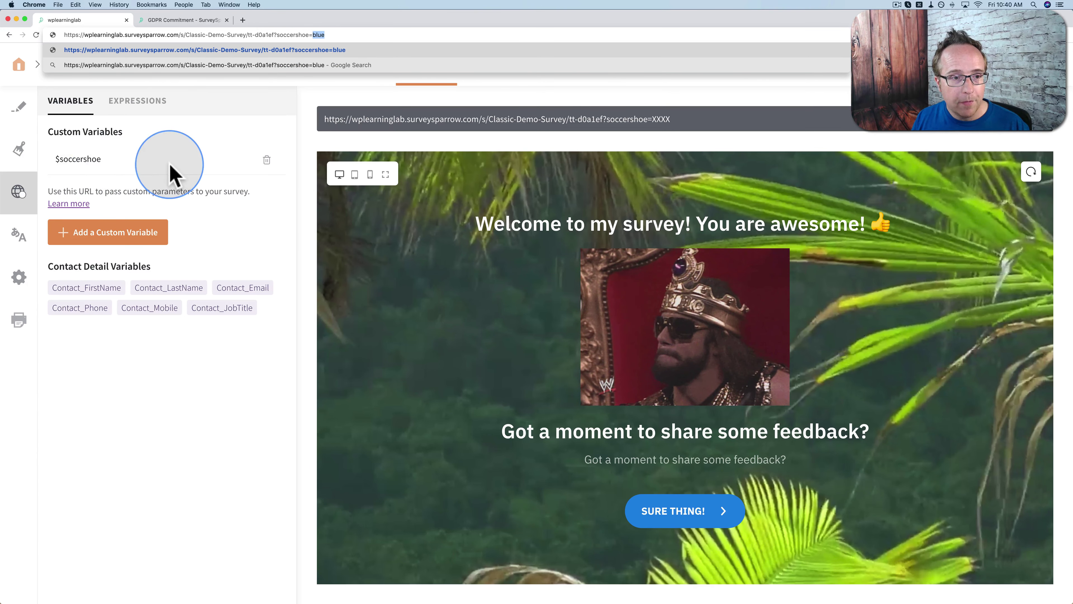
click(171, 172)
Extend the survey's "Wow, that's great!" message so it reads "Wow, that's great! So you like soccer cleats?".
click(23, 109)
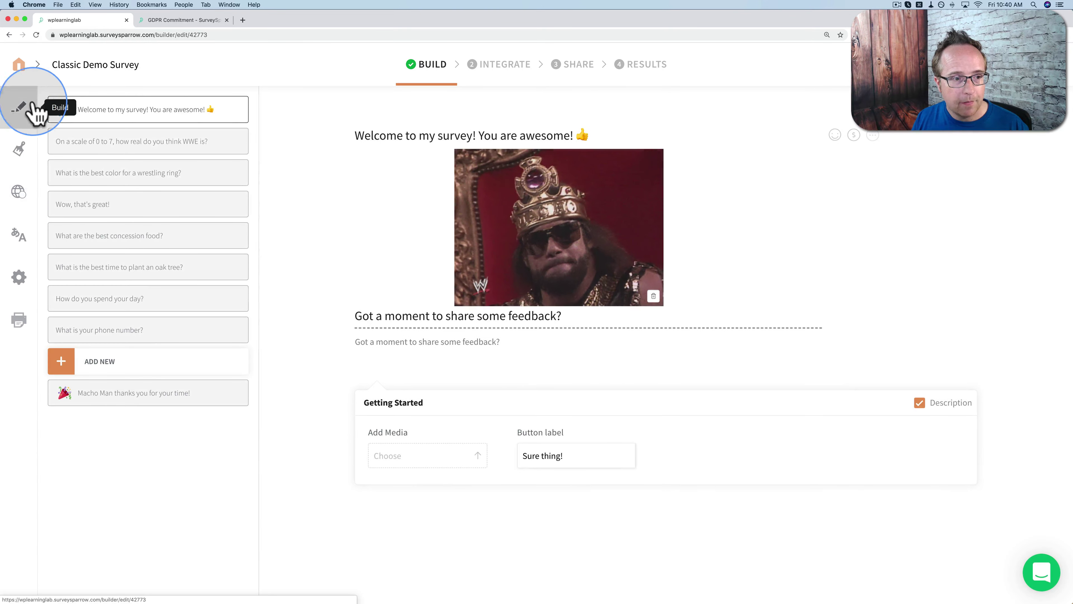
click(148, 210)
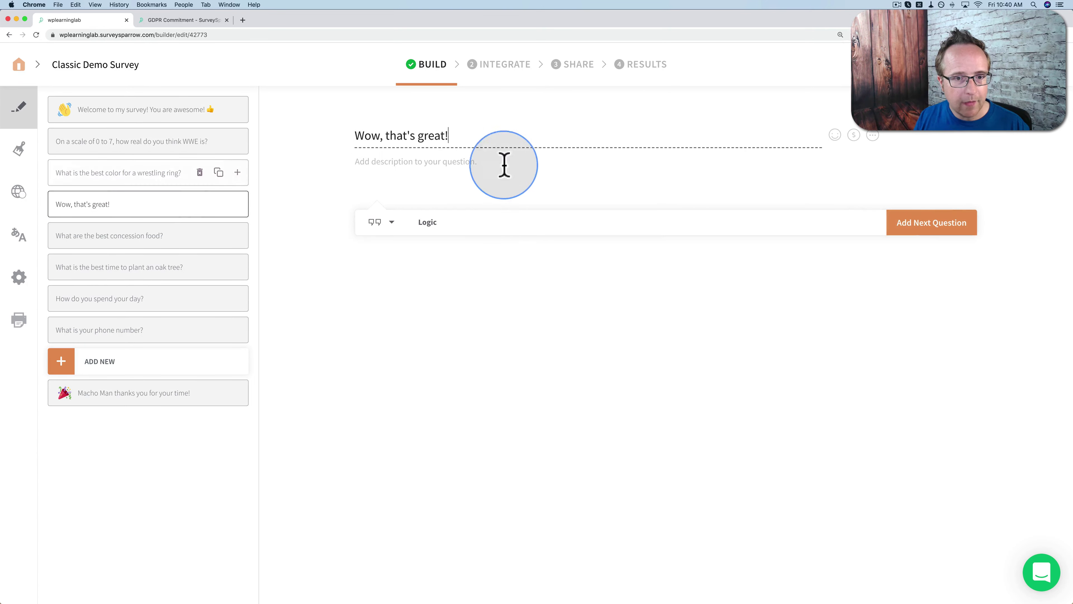
text(SO)
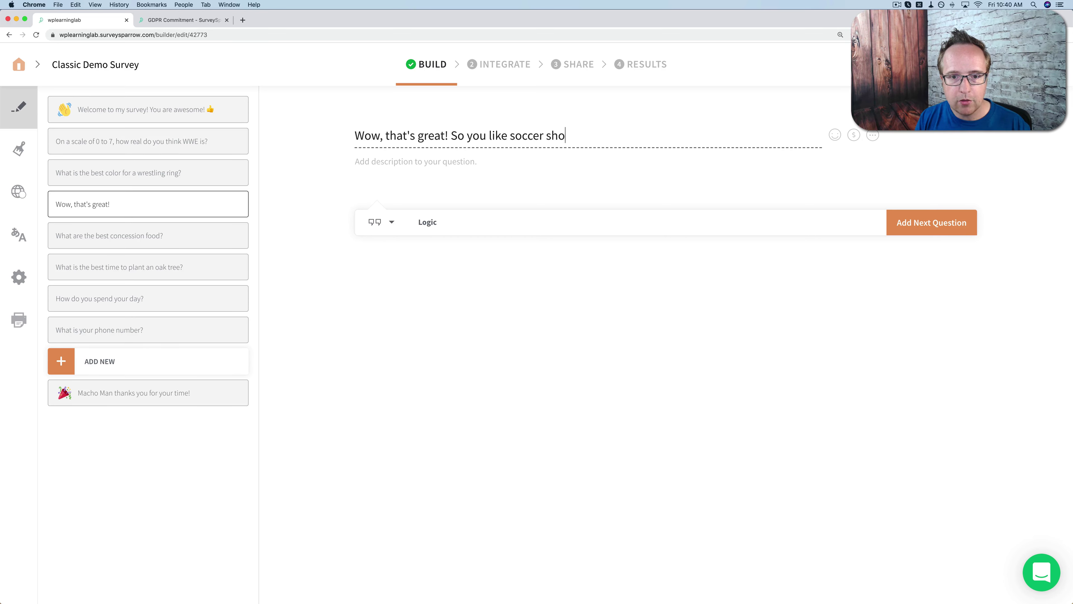
click(557, 135)
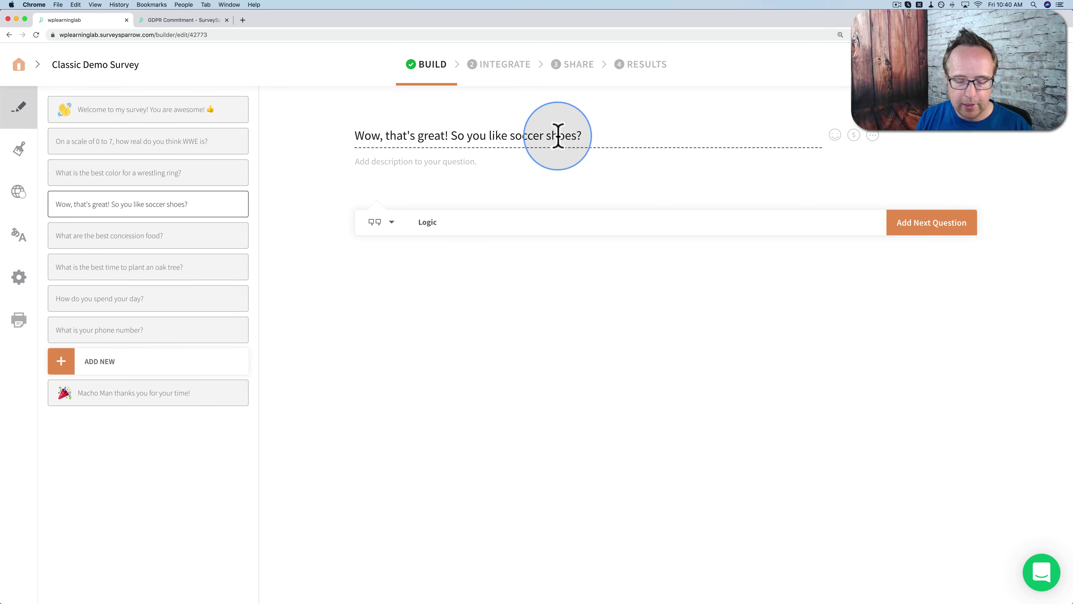
text(cleats)
double_click(556, 135)
text(cleats)
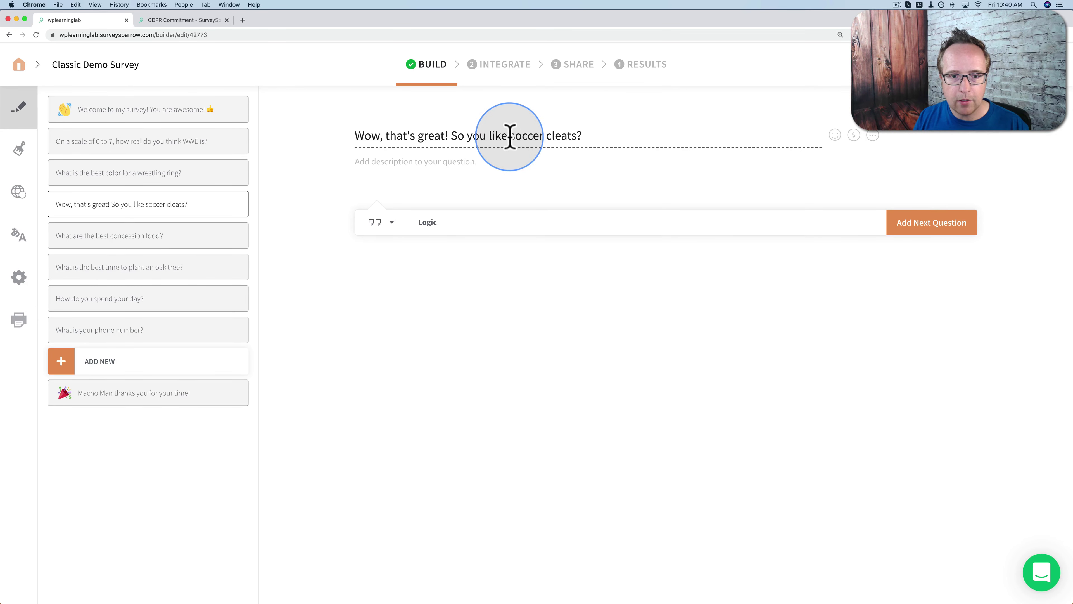
Insert the soccershoe variable after "So you like" in the message and make the text following it "soccer cleats! So do I!".
click(509, 135)
click(853, 135)
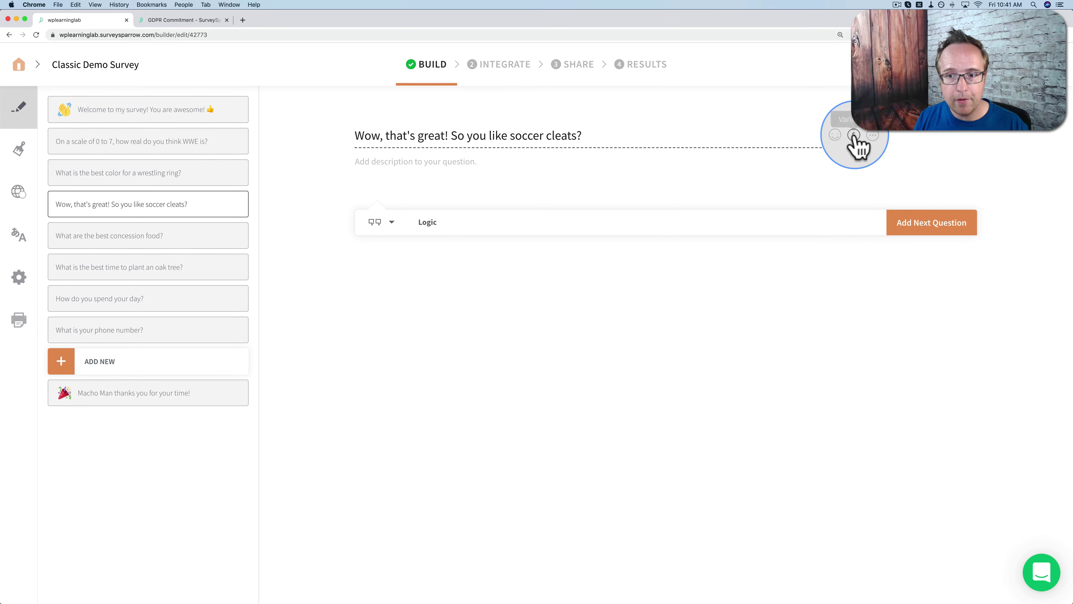
click(391, 191)
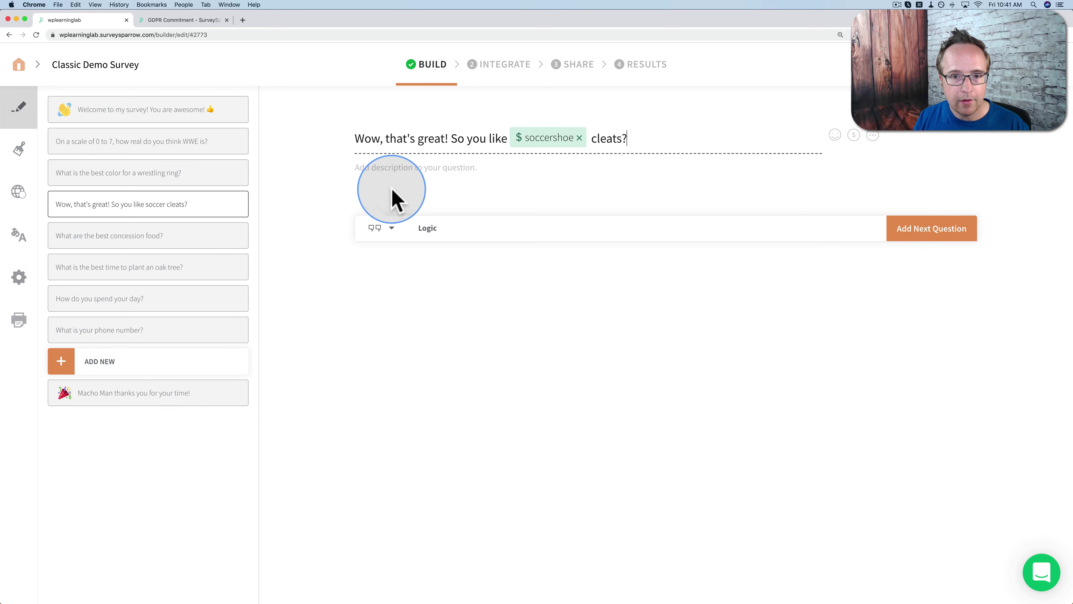
click(582, 144)
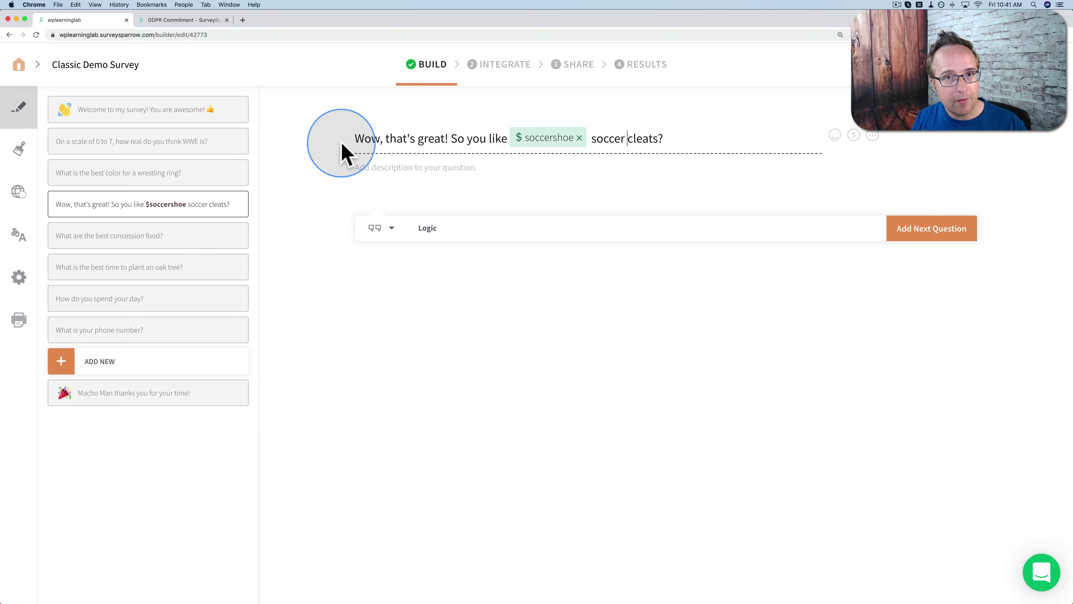
drag(357, 143, 547, 149)
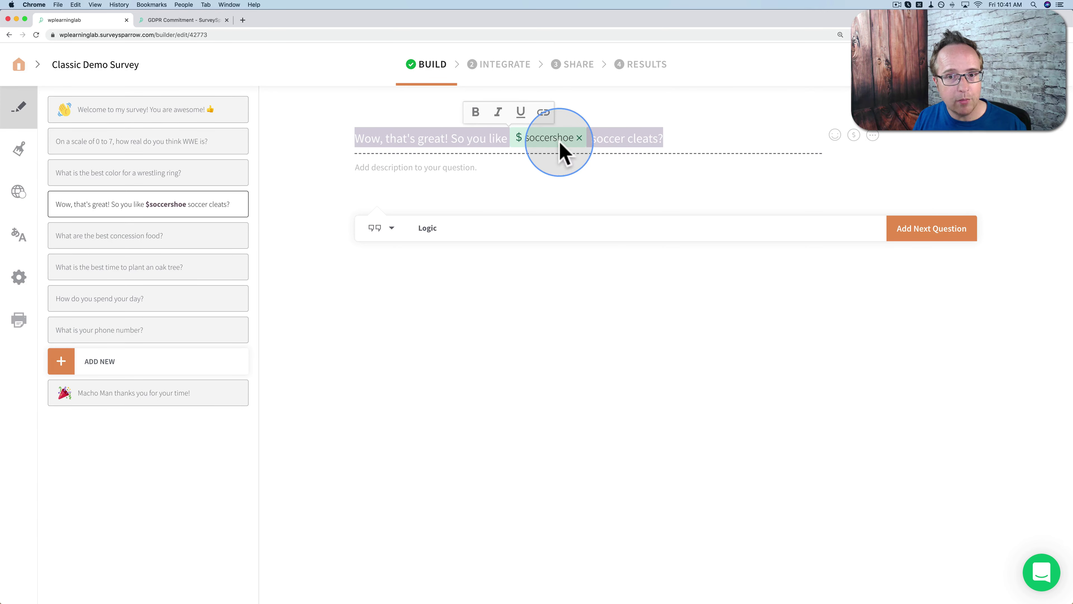
key(Right)
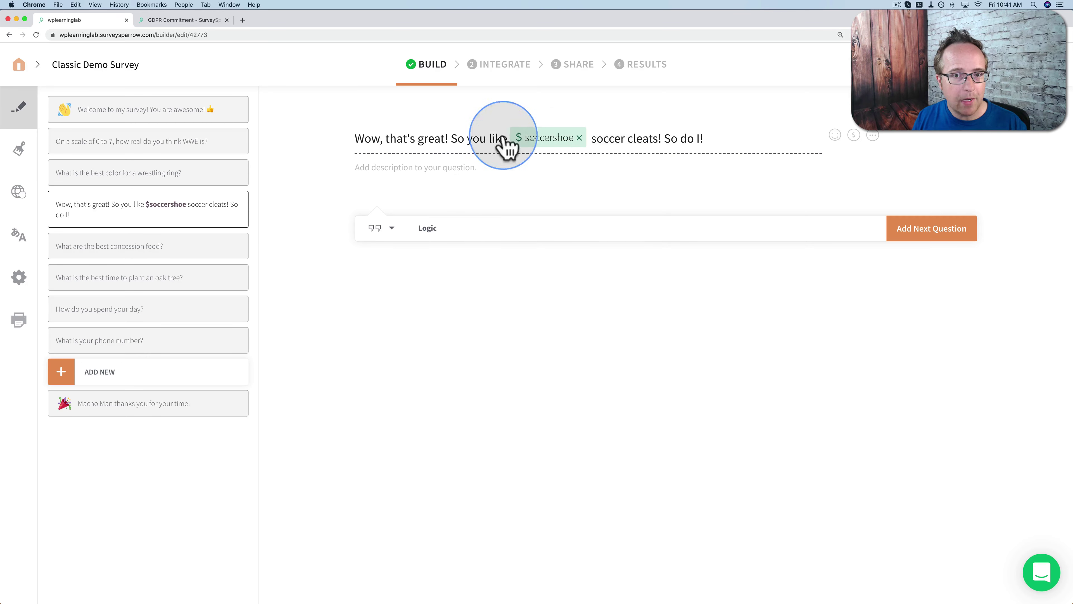
Start a new expression in the survey's global variables and name it Result.
click(19, 195)
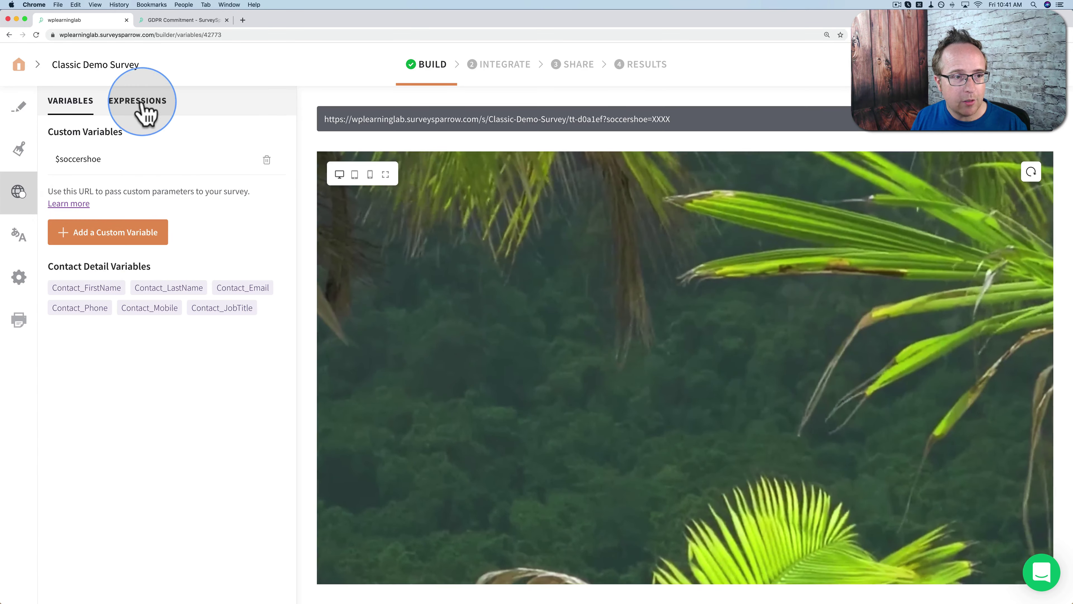
click(143, 110)
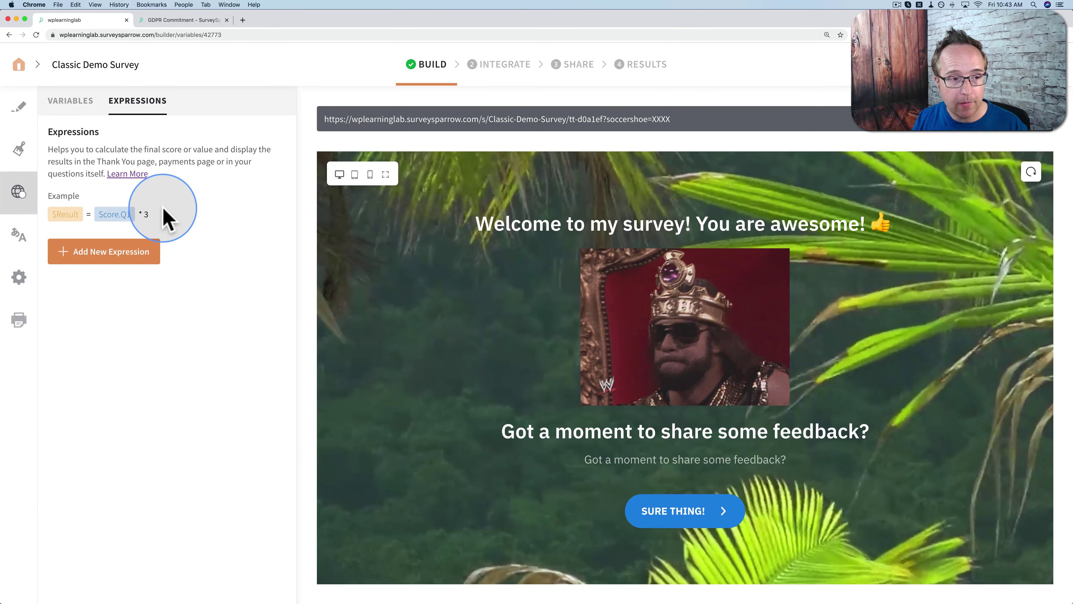
click(73, 255)
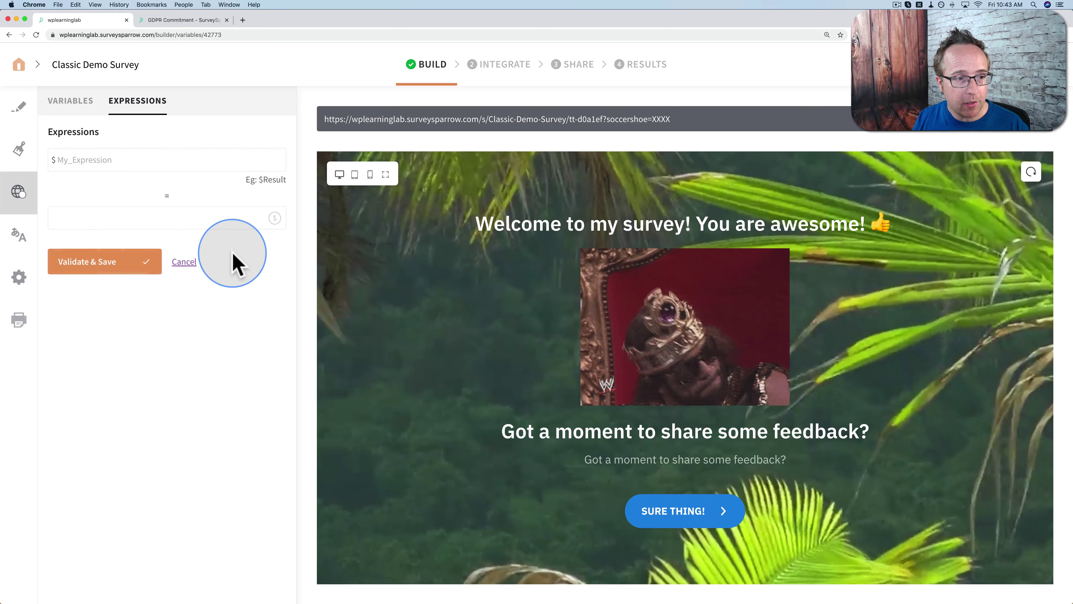
click(97, 160)
text(Result)
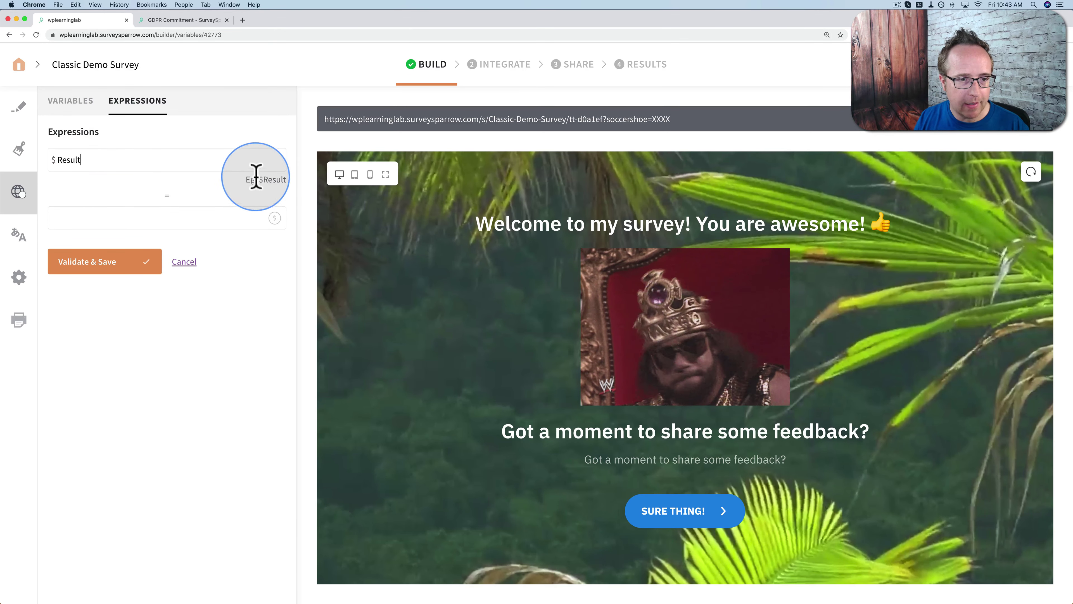
Define the Result expression as the Q1 answer plus the Q2 score plus the Q4 score, and save it.
click(68, 219)
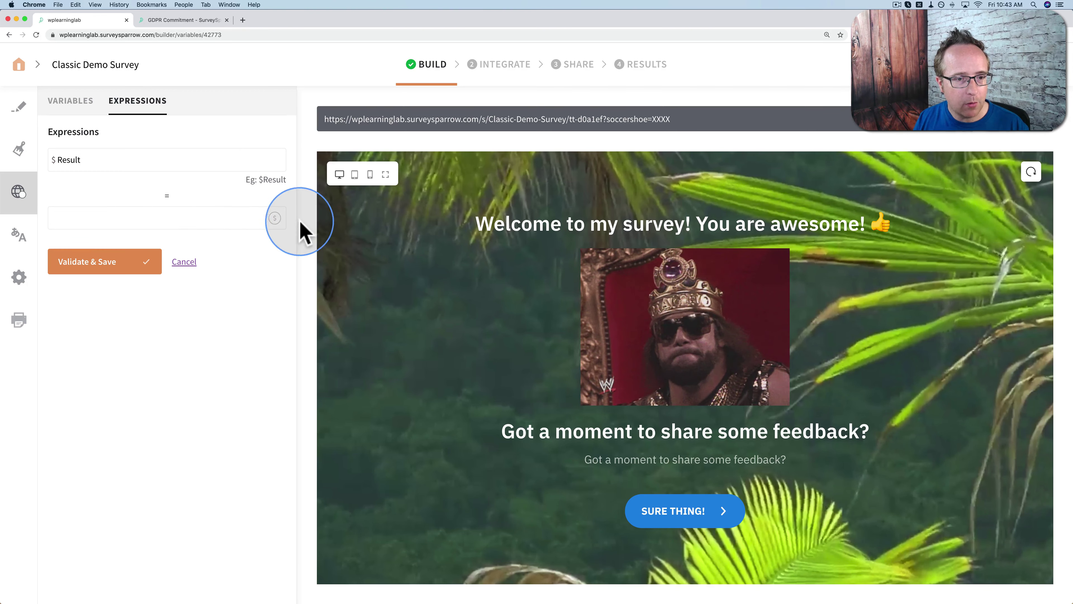
click(274, 219)
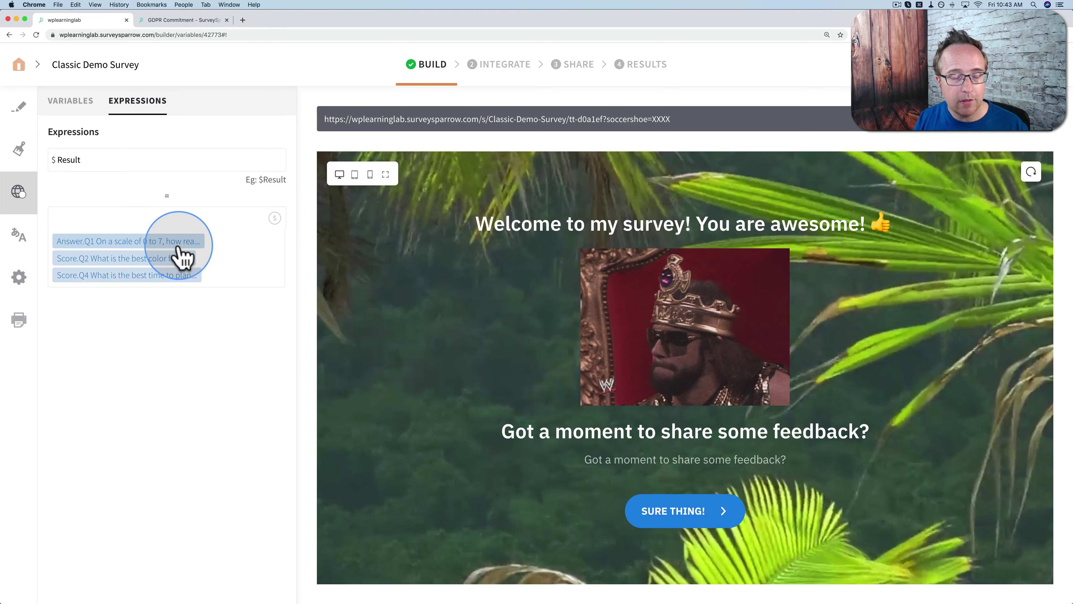
click(126, 241)
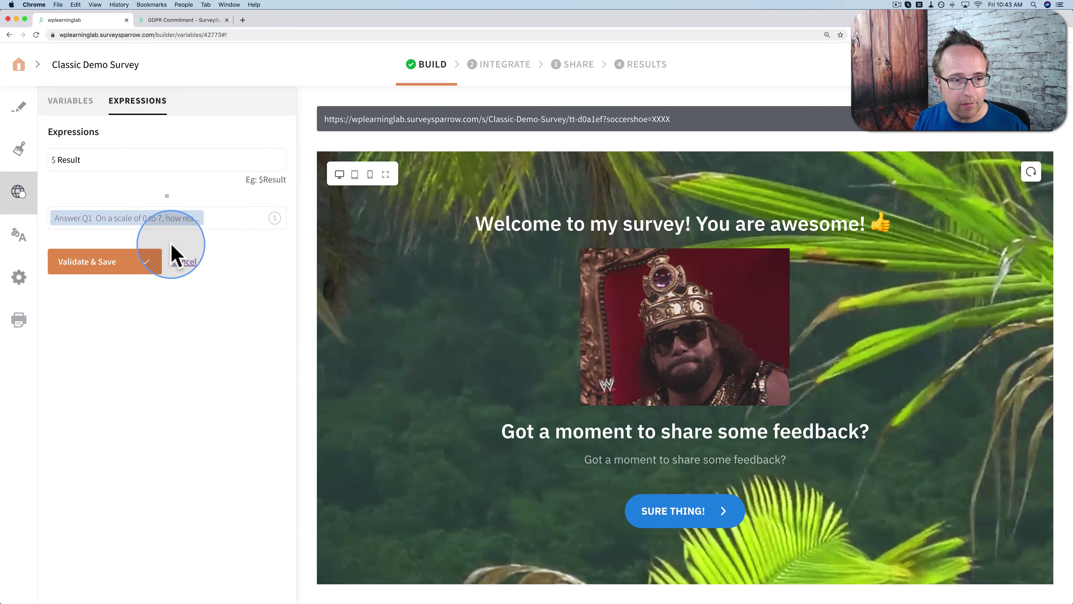
text(+)
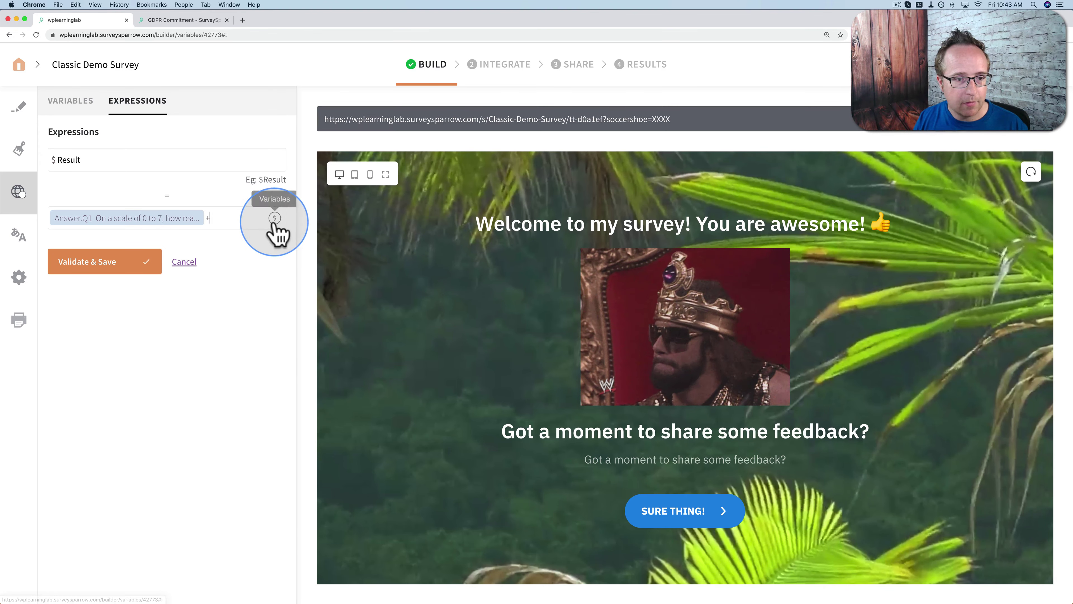
click(274, 219)
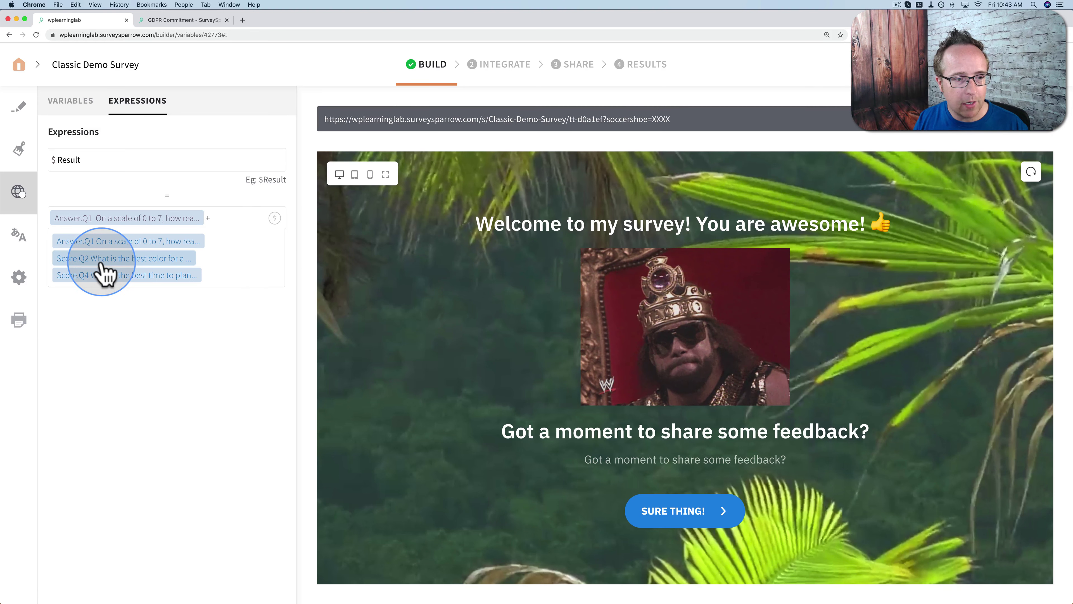
click(154, 259)
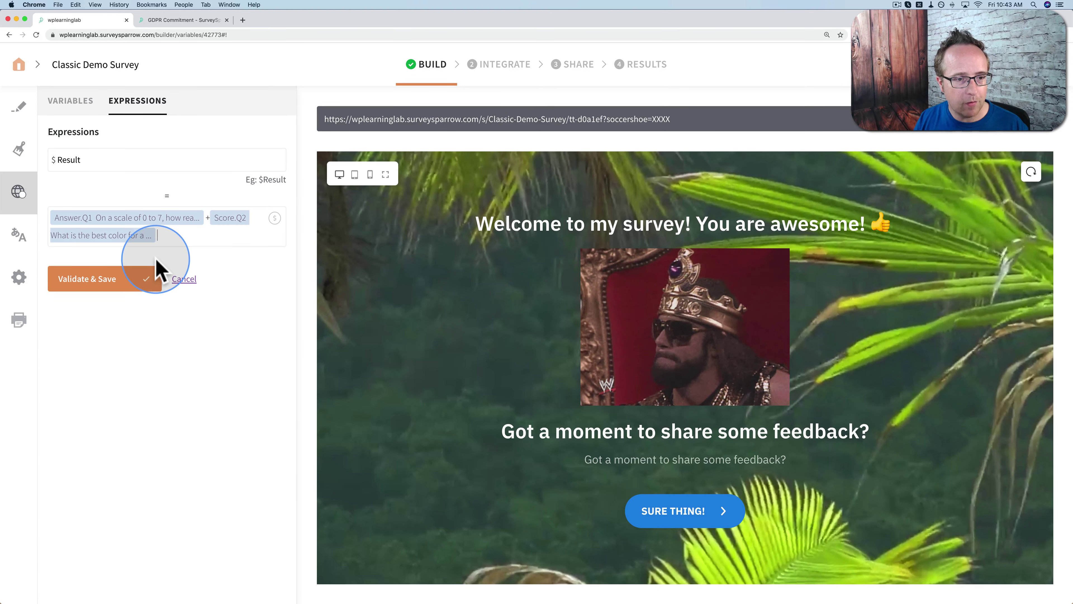
text(+)
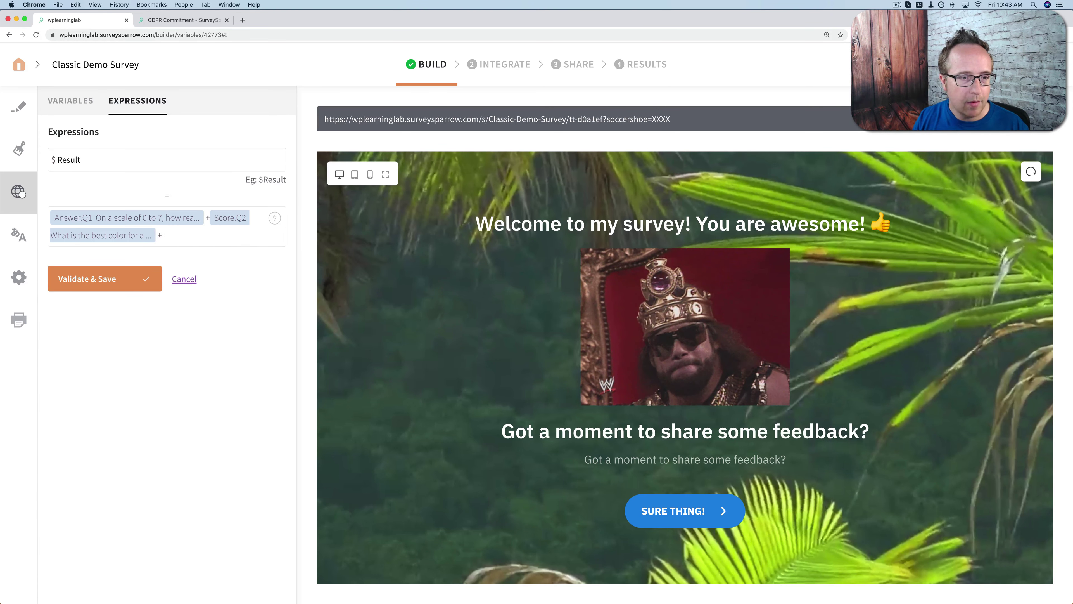
click(274, 218)
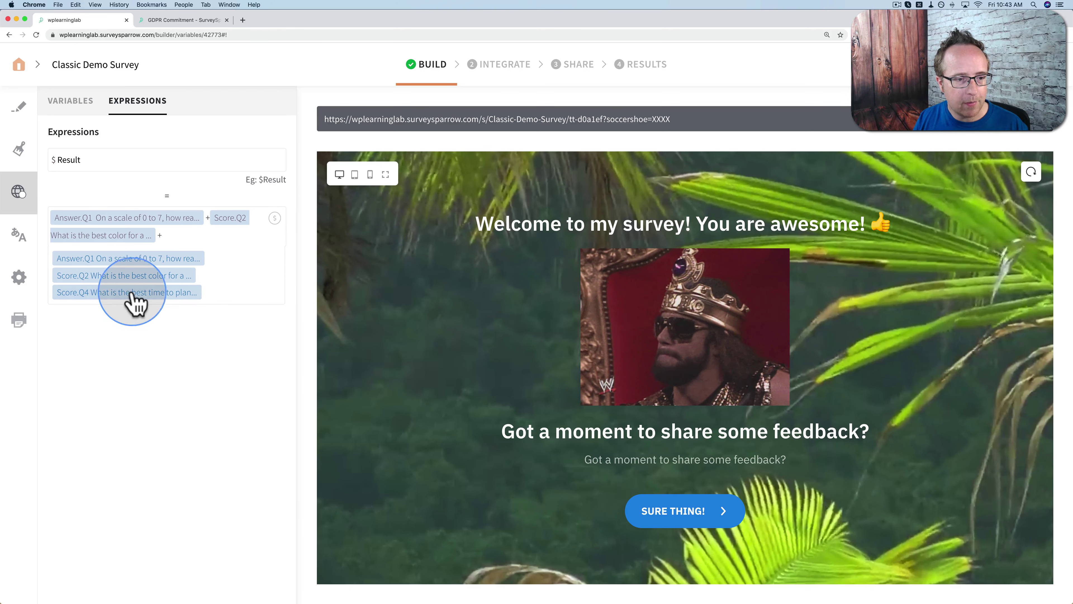
click(177, 294)
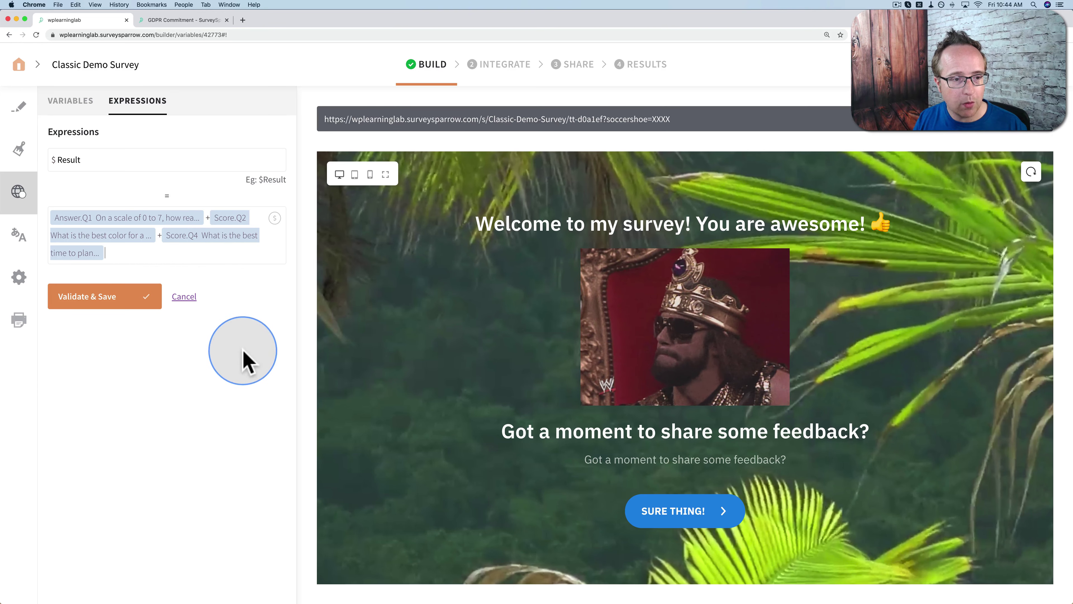
click(133, 311)
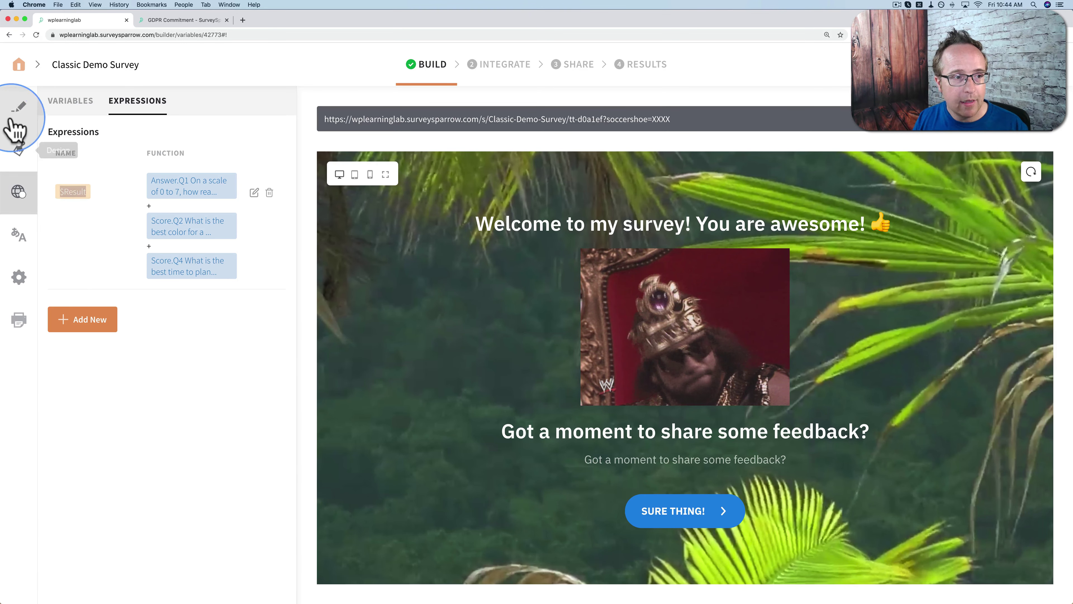
Return to the question editor and examine the score placeholder on the "Macho Man thanks you for your time!" page.
click(19, 110)
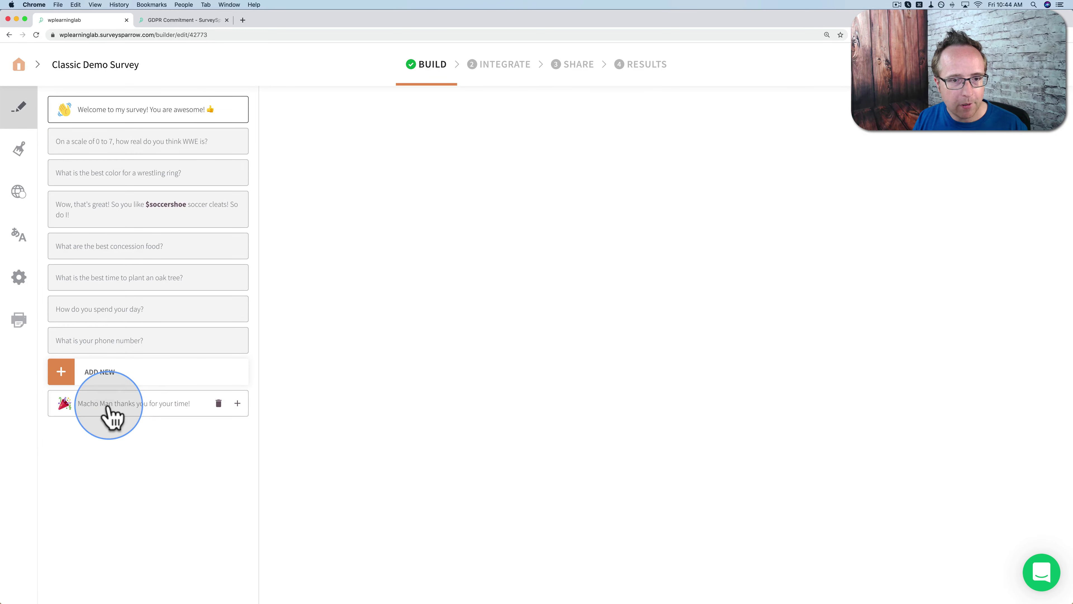
click(108, 413)
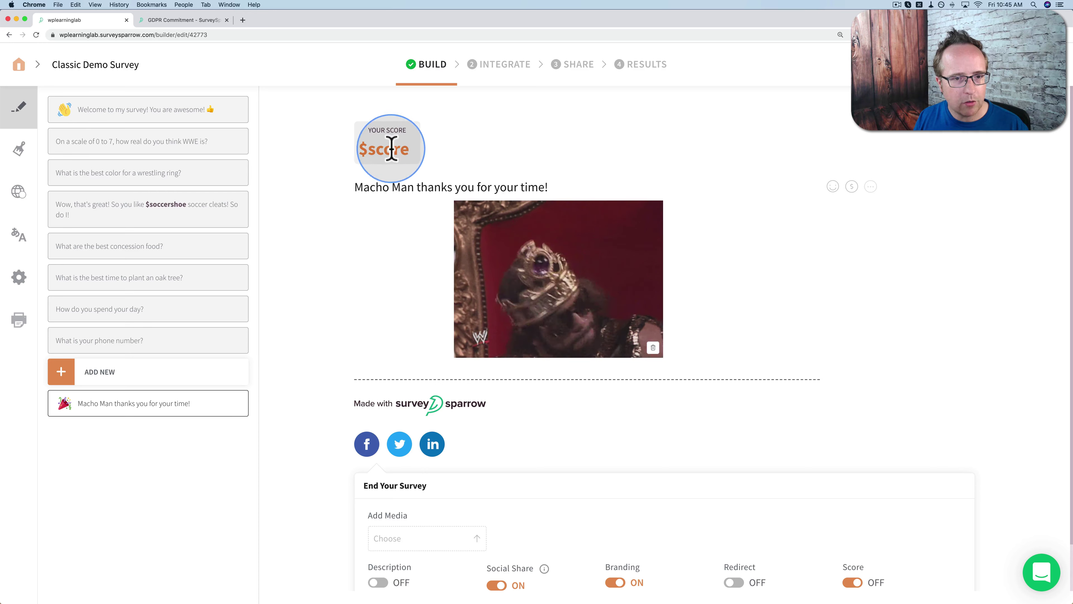
drag(362, 148, 418, 161)
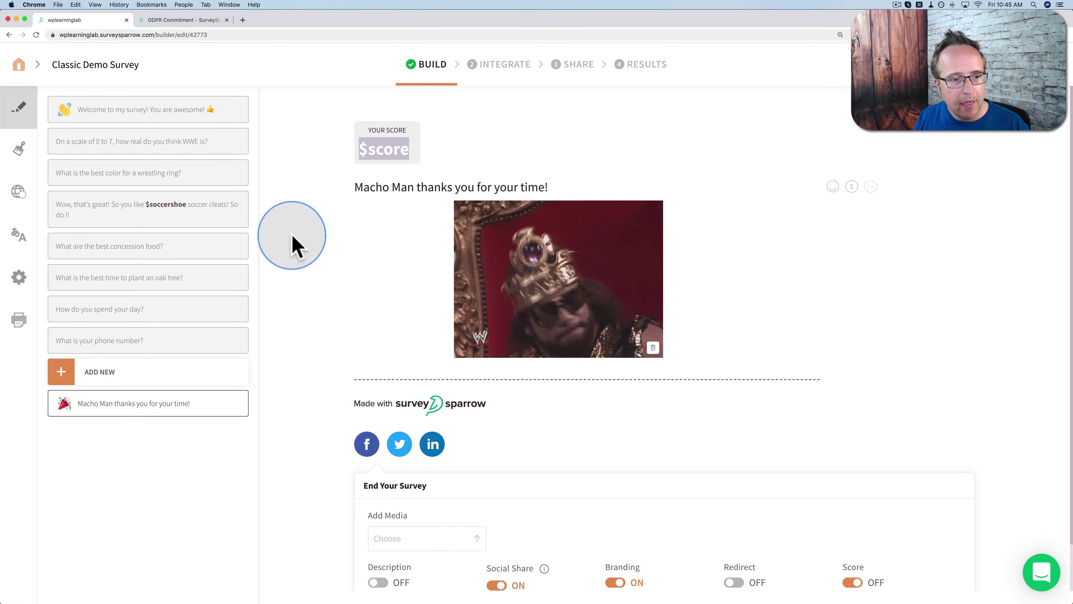
Try a display logic condition on the phone number question based on the Result expression with the Equal To operator.
click(135, 255)
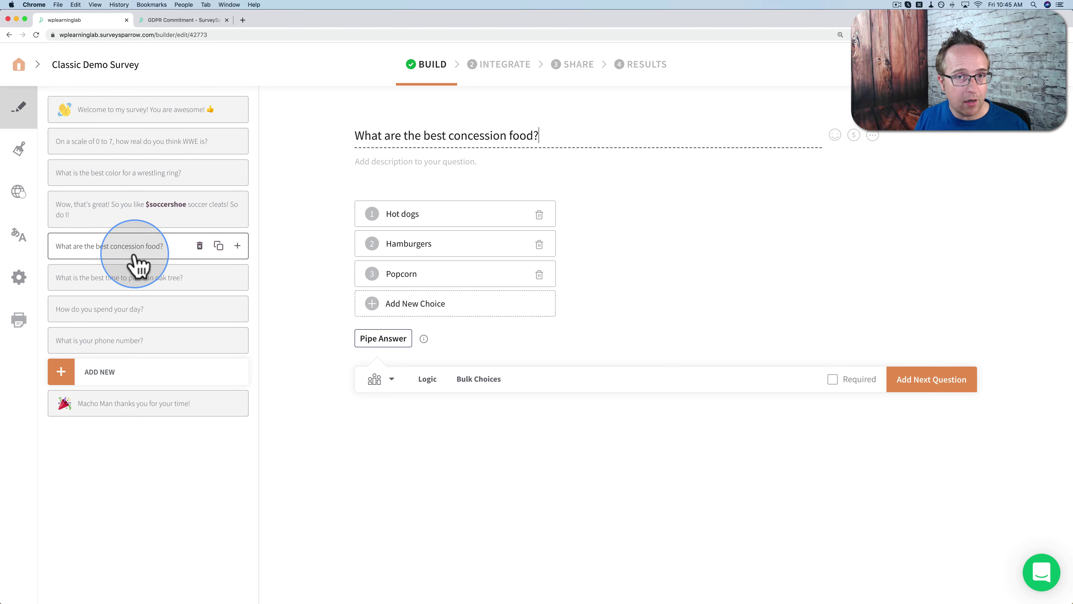
click(149, 341)
click(428, 267)
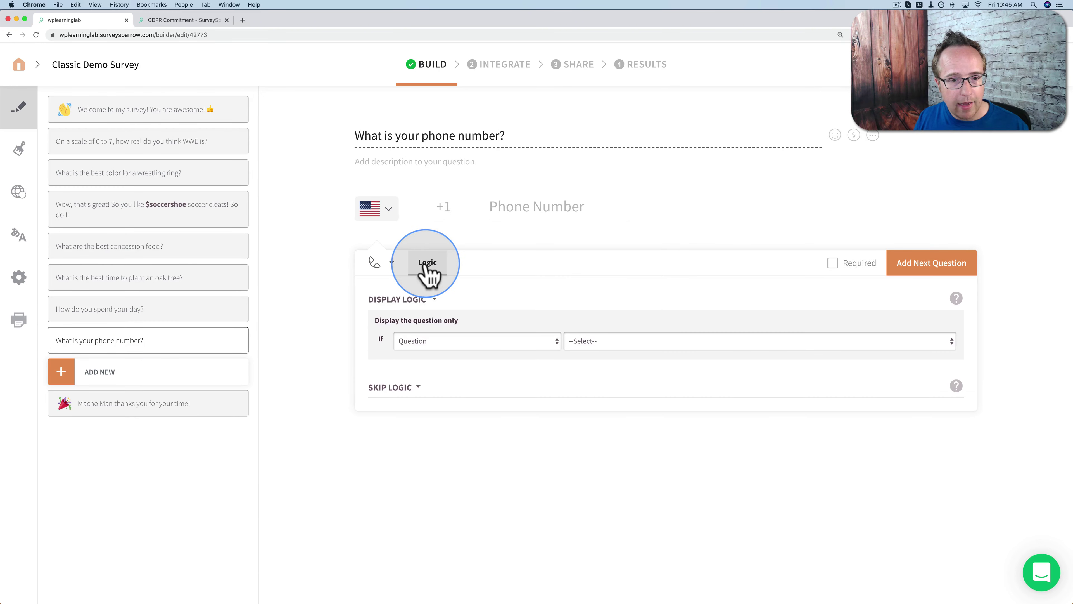
click(427, 340)
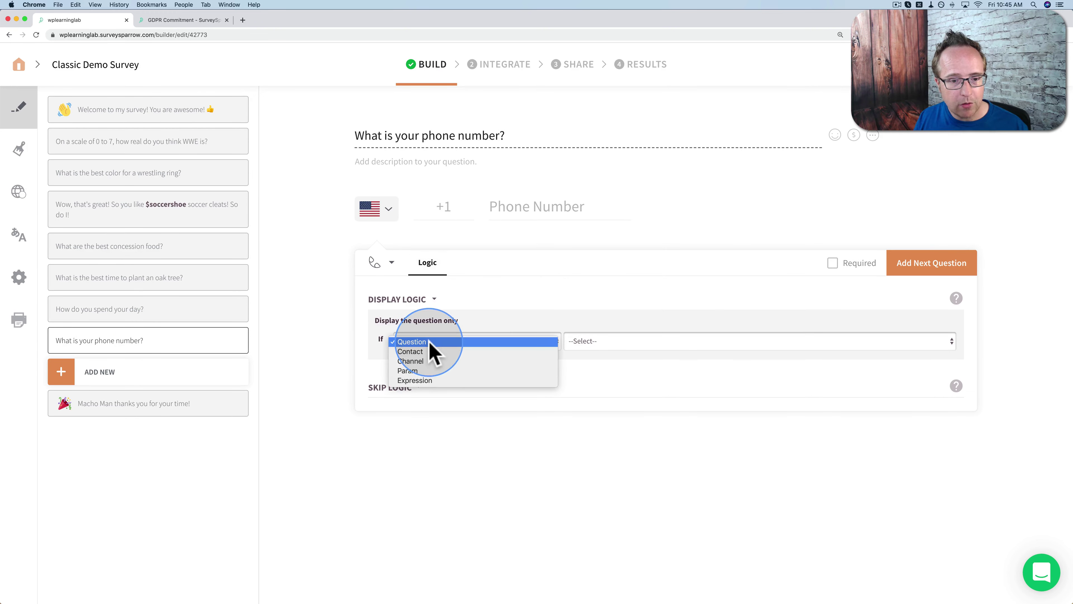
click(414, 380)
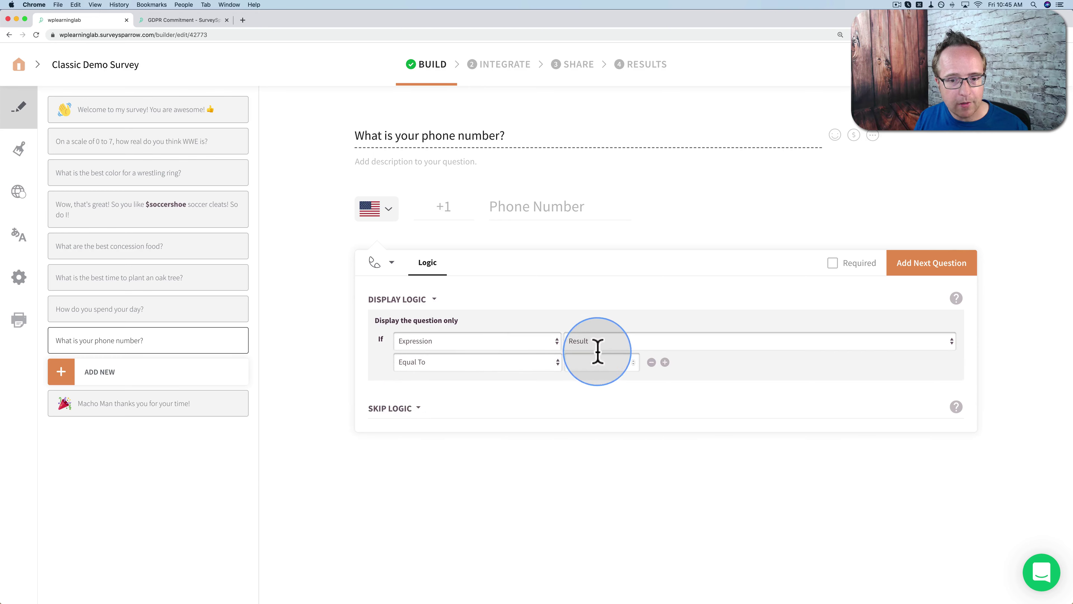
click(577, 343)
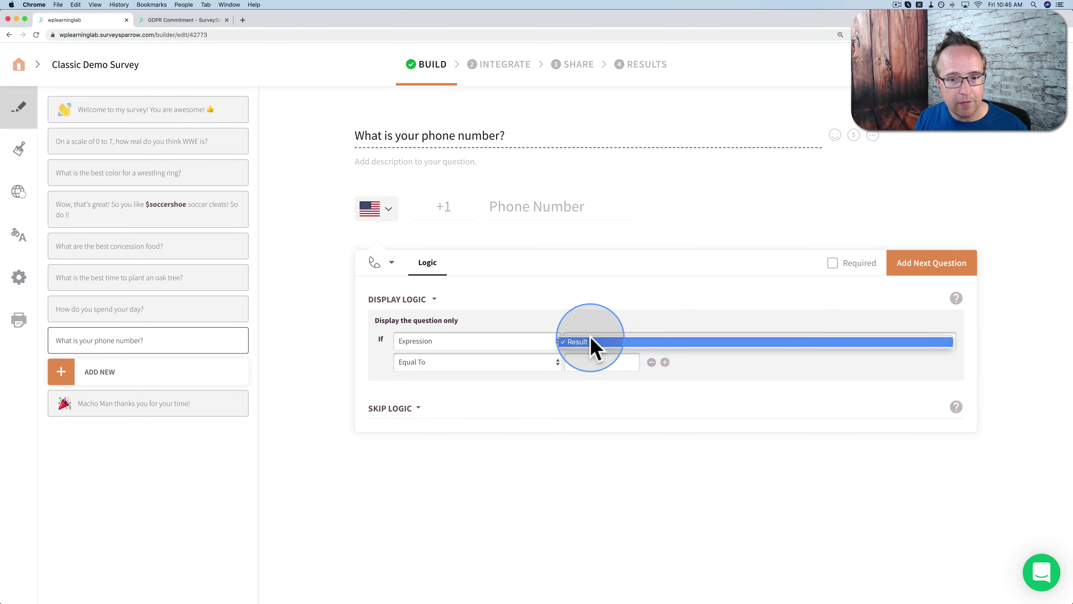
click(590, 342)
click(531, 364)
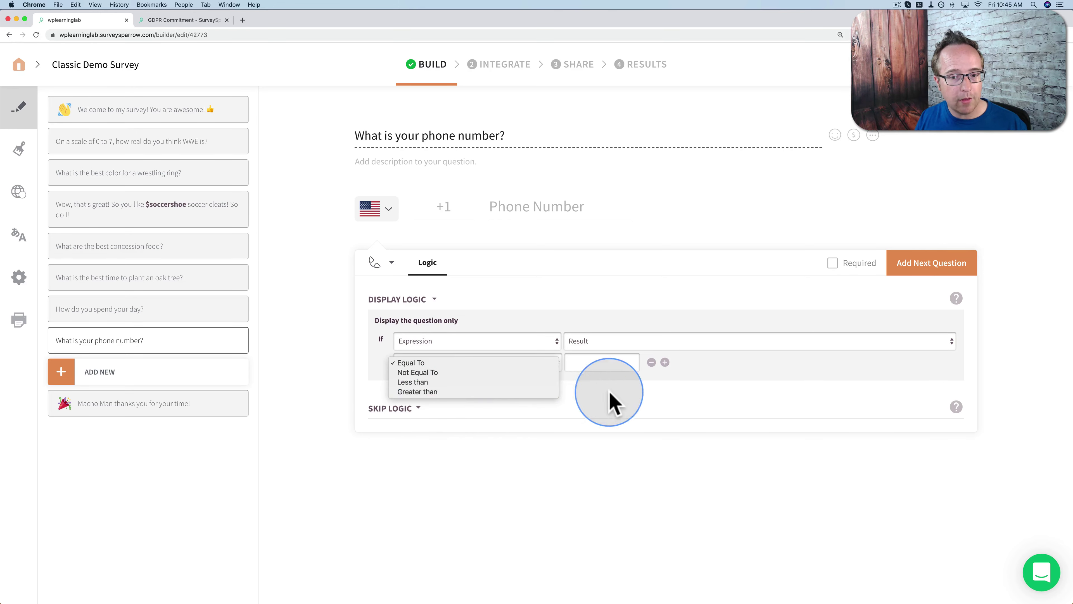
click(596, 362)
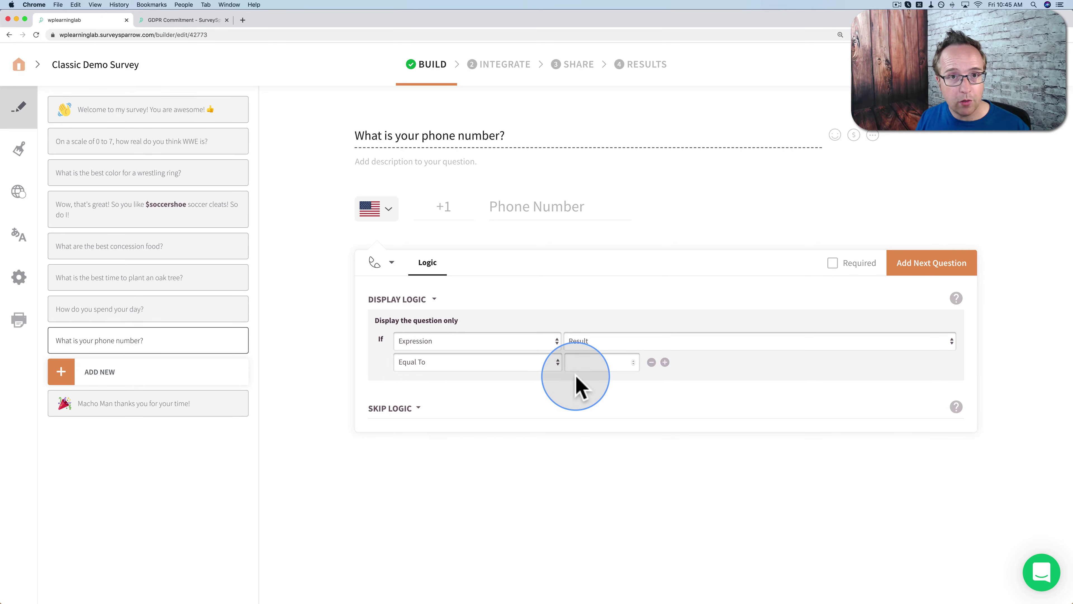
Try a skip logic condition based on the Result expression, and remove both the display and skip conditions from the phone number question.
click(412, 408)
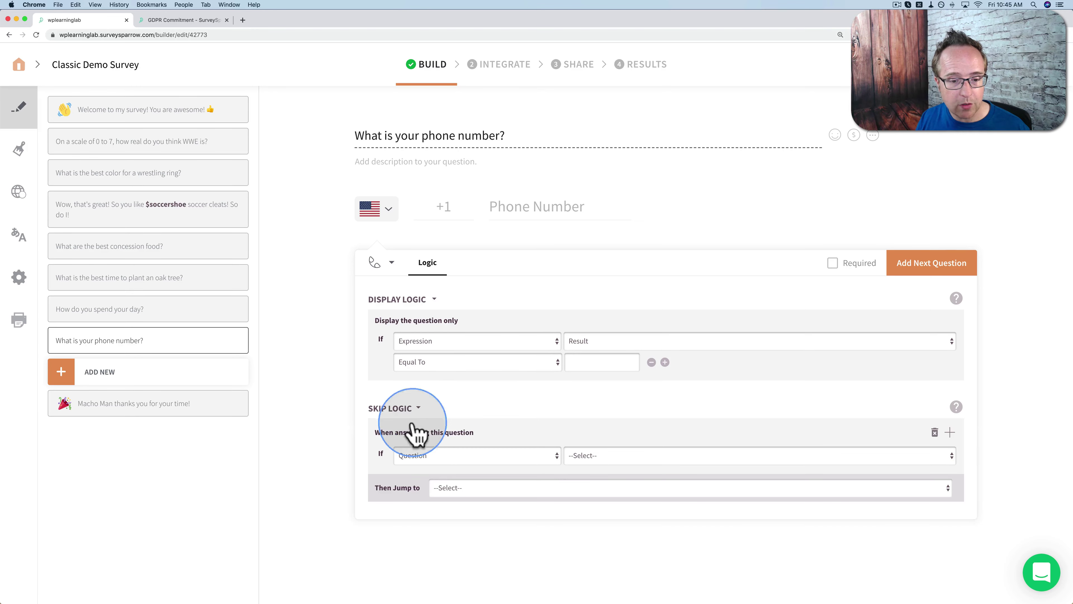
click(424, 455)
click(424, 495)
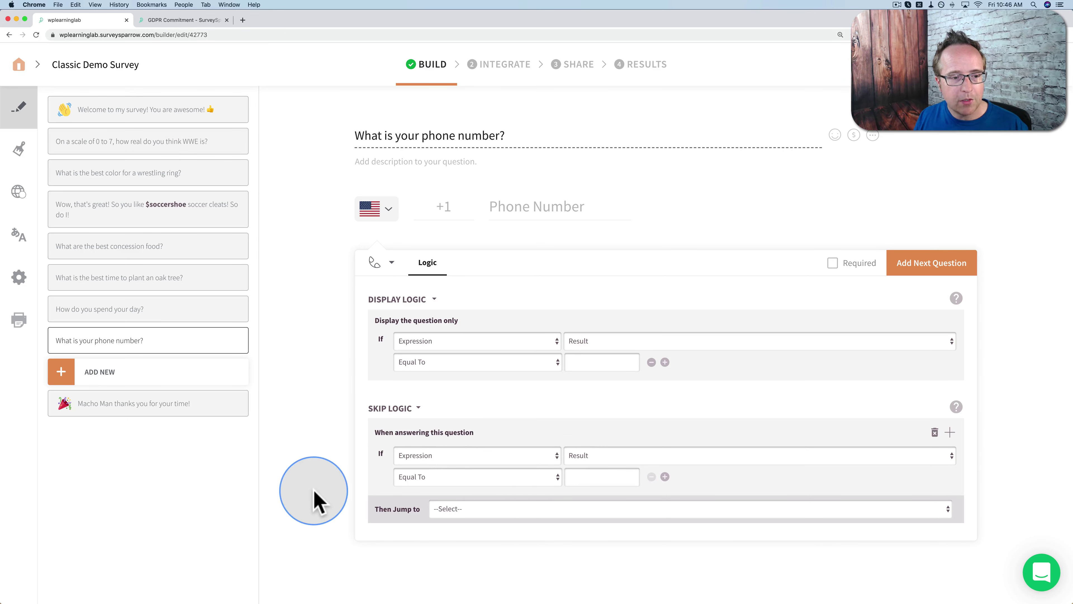
click(651, 362)
click(934, 358)
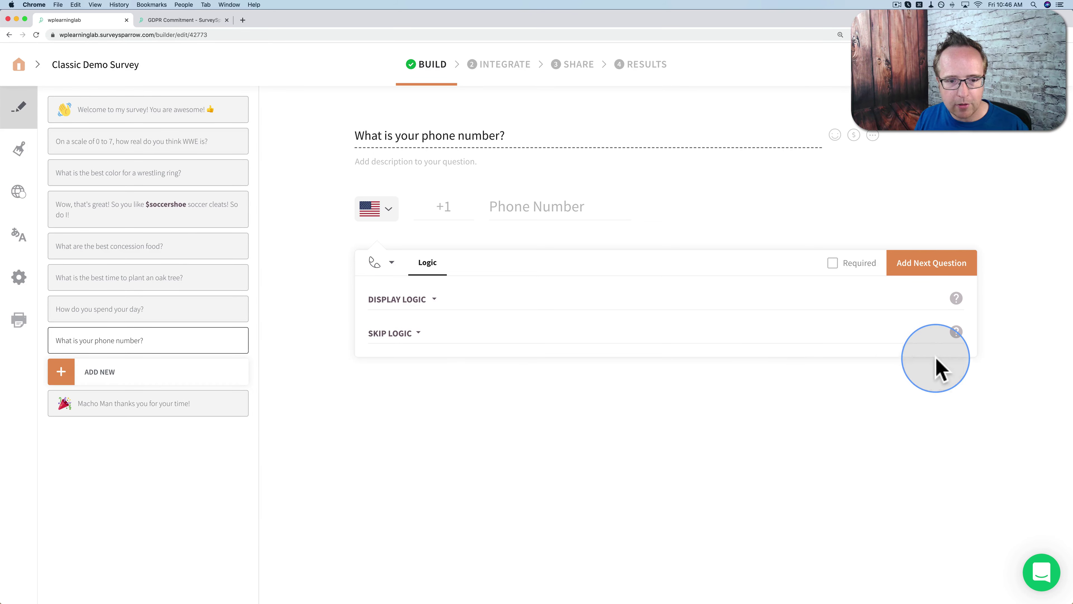
Look through the languages available for translating the survey, and close the list without adding one.
click(19, 239)
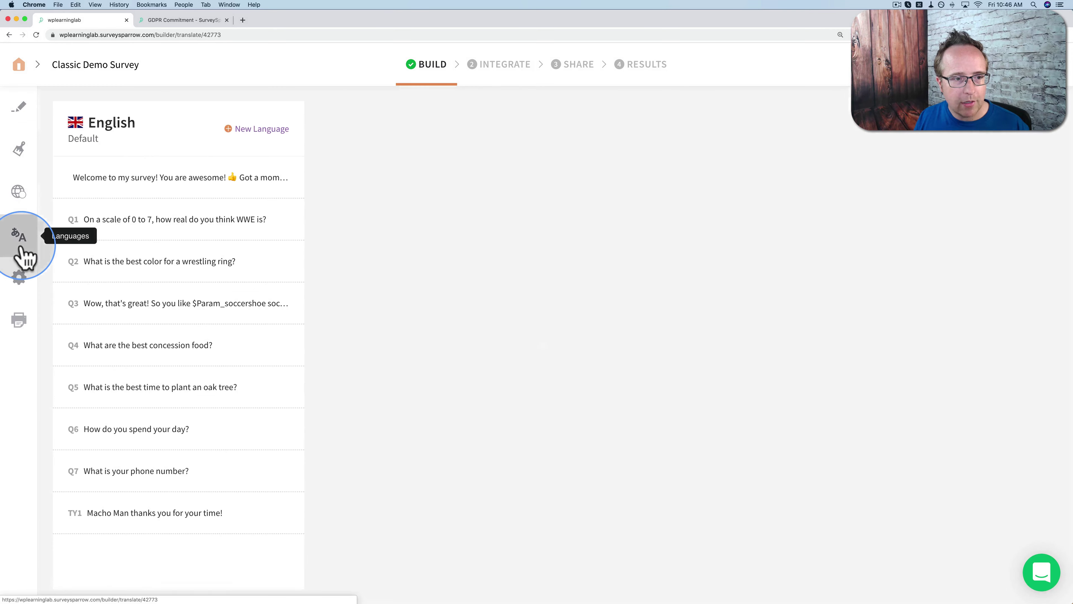
click(239, 131)
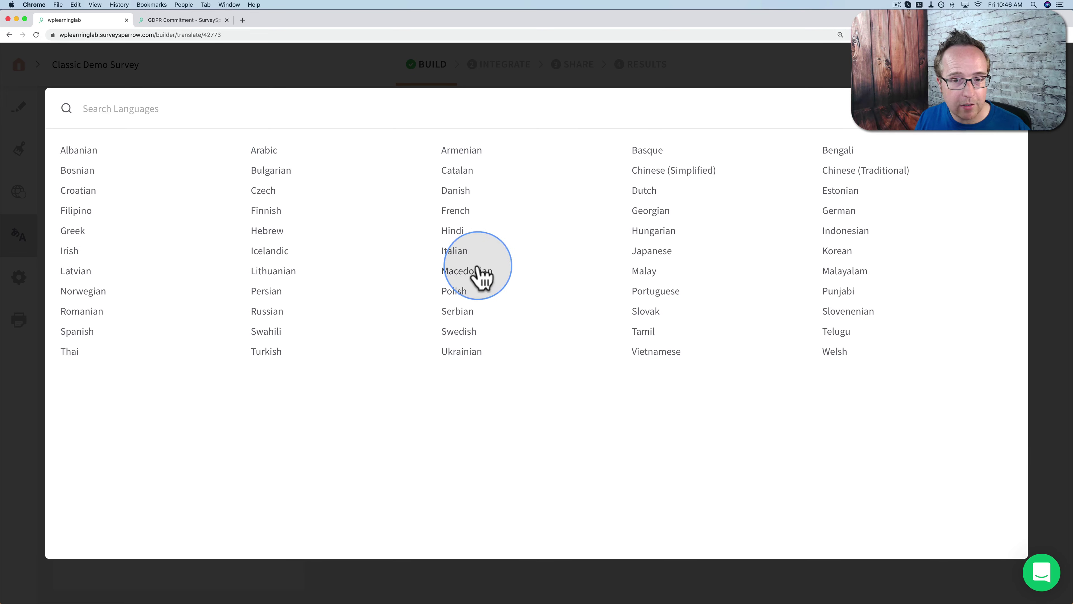
click(1051, 67)
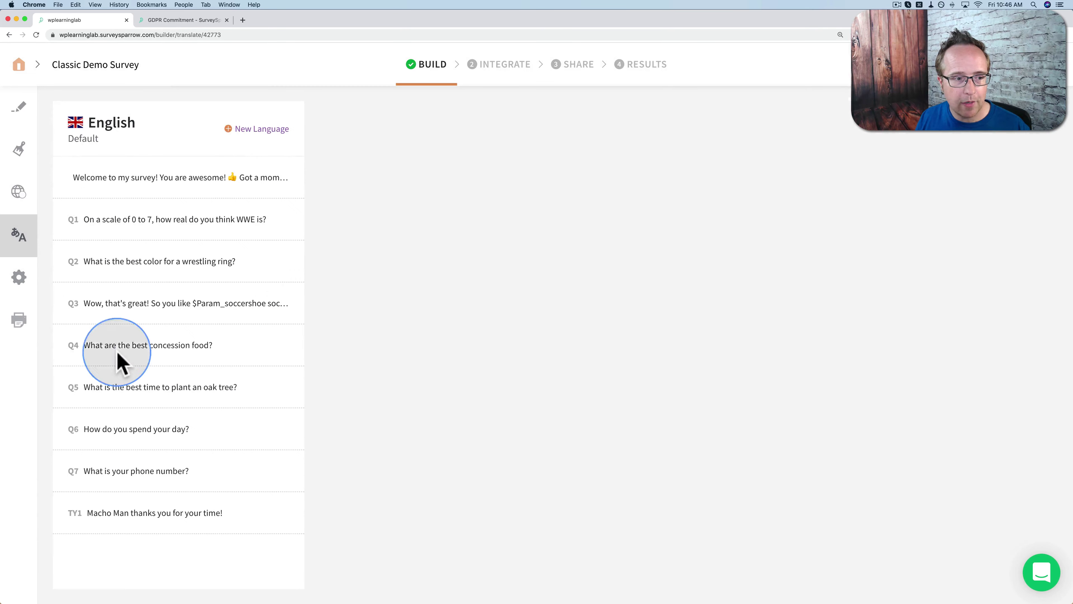
In the survey's notification settings, enable the thank-you mail to respondents and review its Default template message.
click(19, 278)
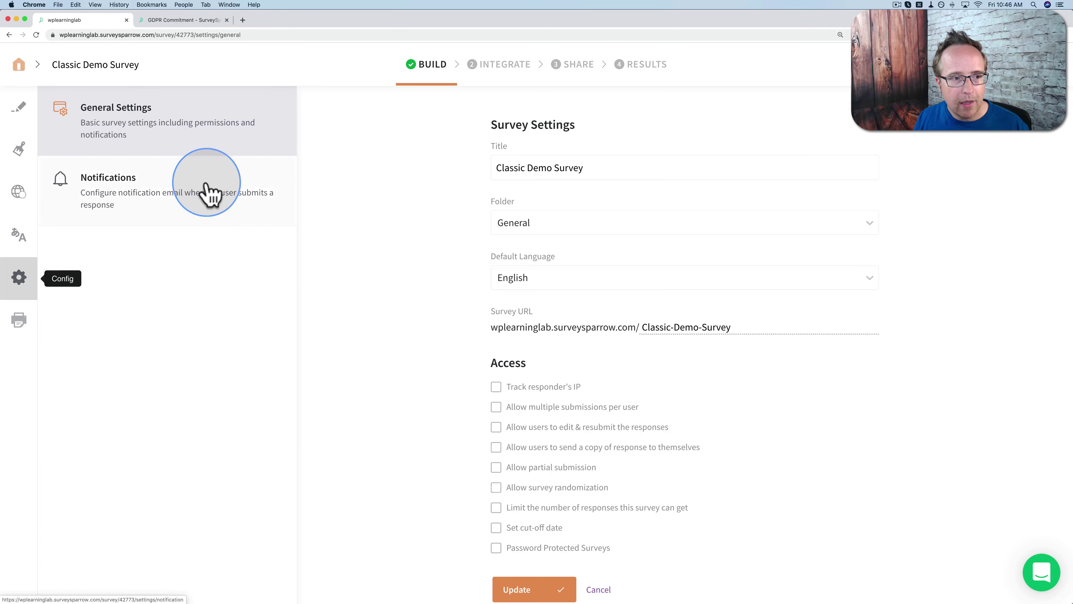
scroll(503, 200, down, 1)
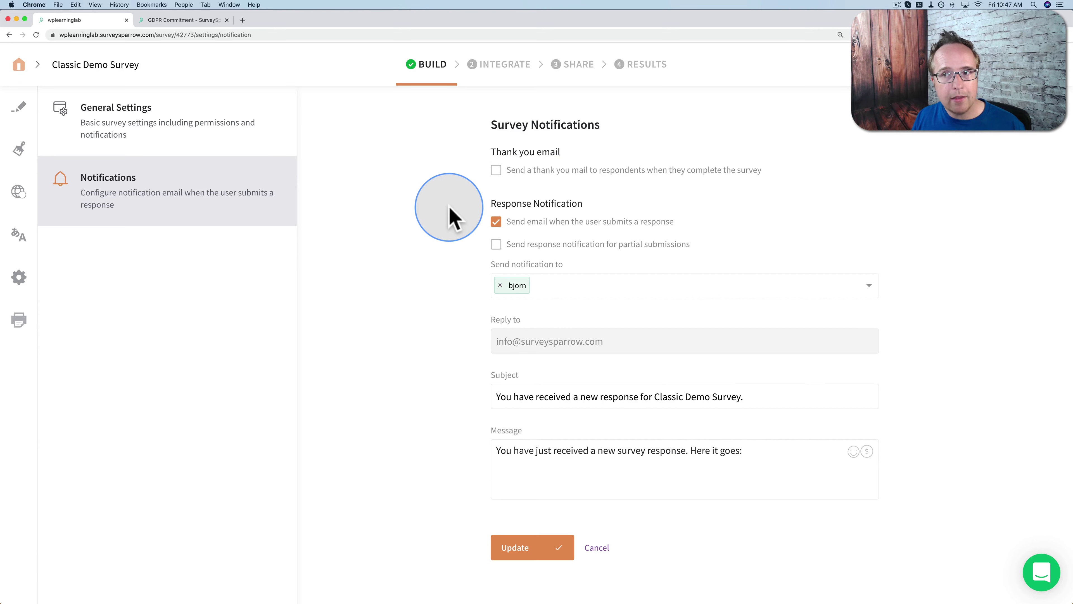
click(496, 171)
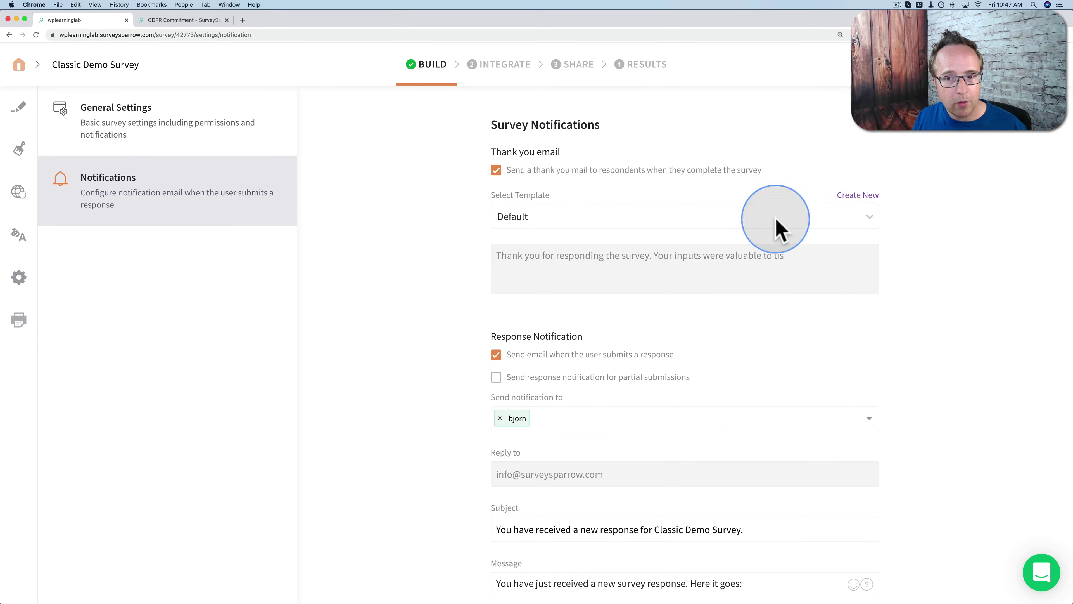
drag(809, 255, 498, 263)
scroll(462, 276, down, 3)
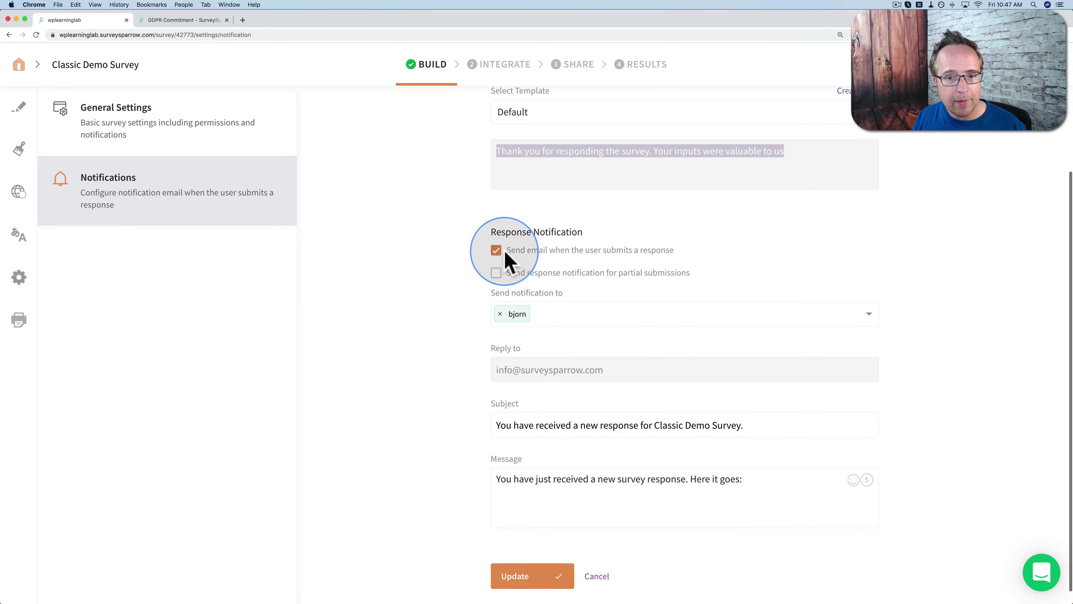
Try enabling response notifications for partial submissions, and disable them again.
click(496, 275)
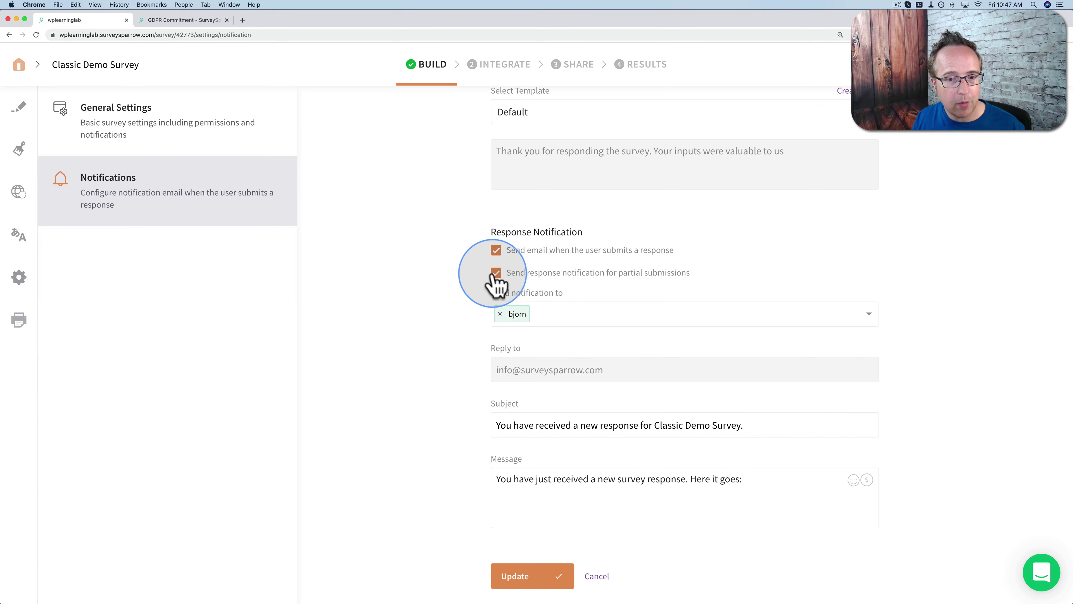
click(496, 274)
View the options for printing the survey as a PDF, and cancel without downloading.
click(19, 323)
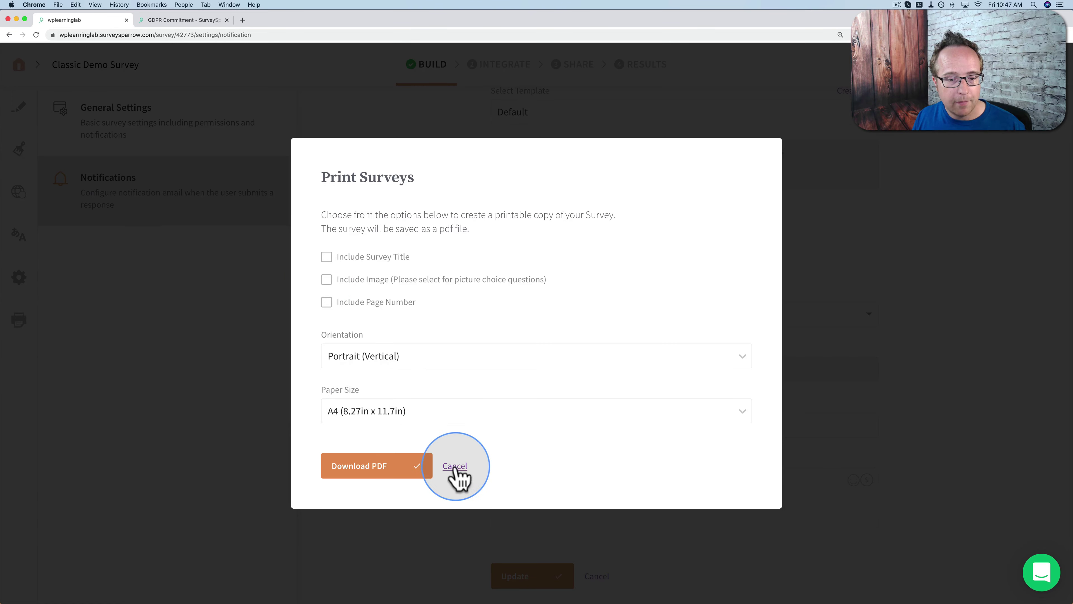
click(455, 466)
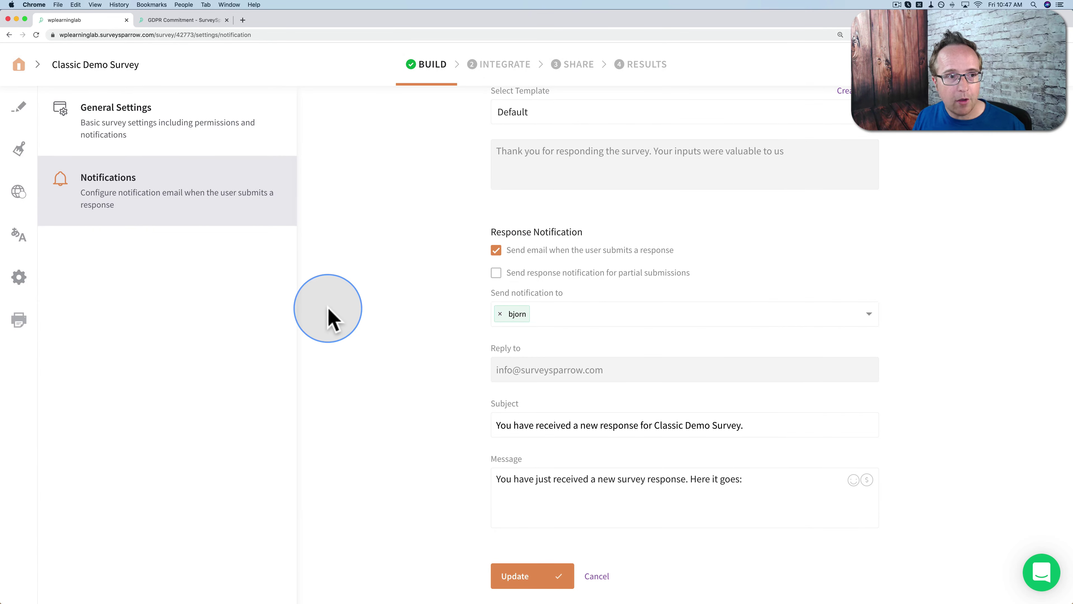
Review the app integrations available for the survey and its webhooks page.
click(508, 71)
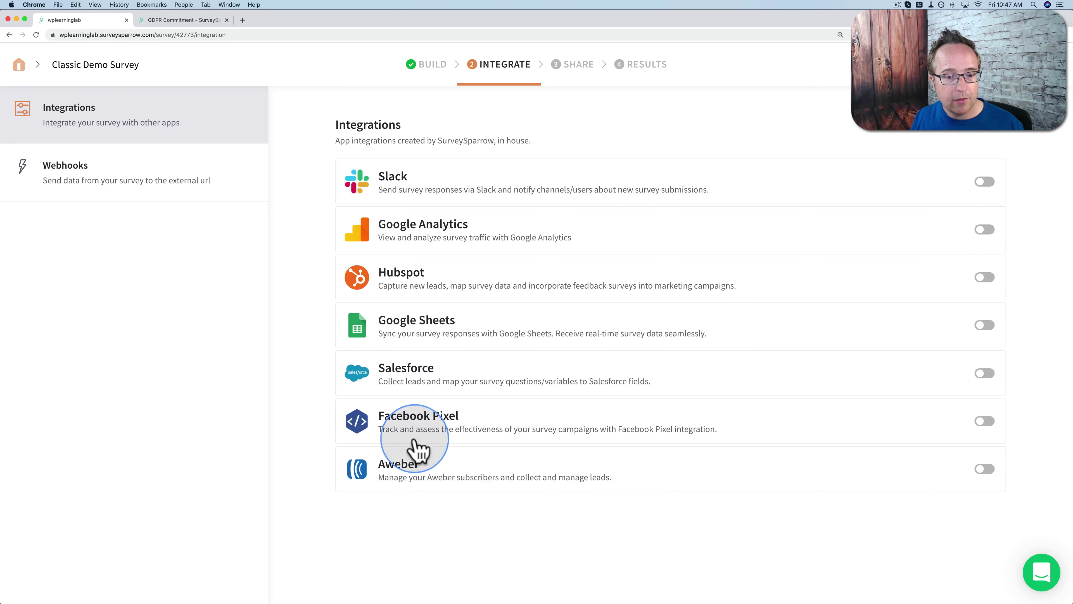
click(163, 169)
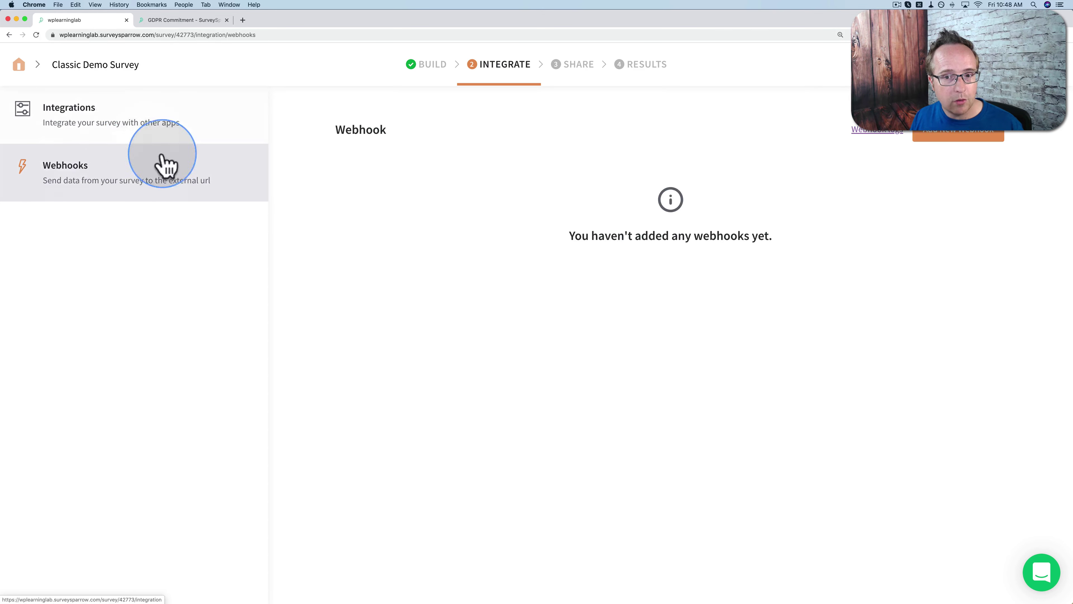
Review the survey's share link, the available share channels and the list of existing shares.
click(170, 132)
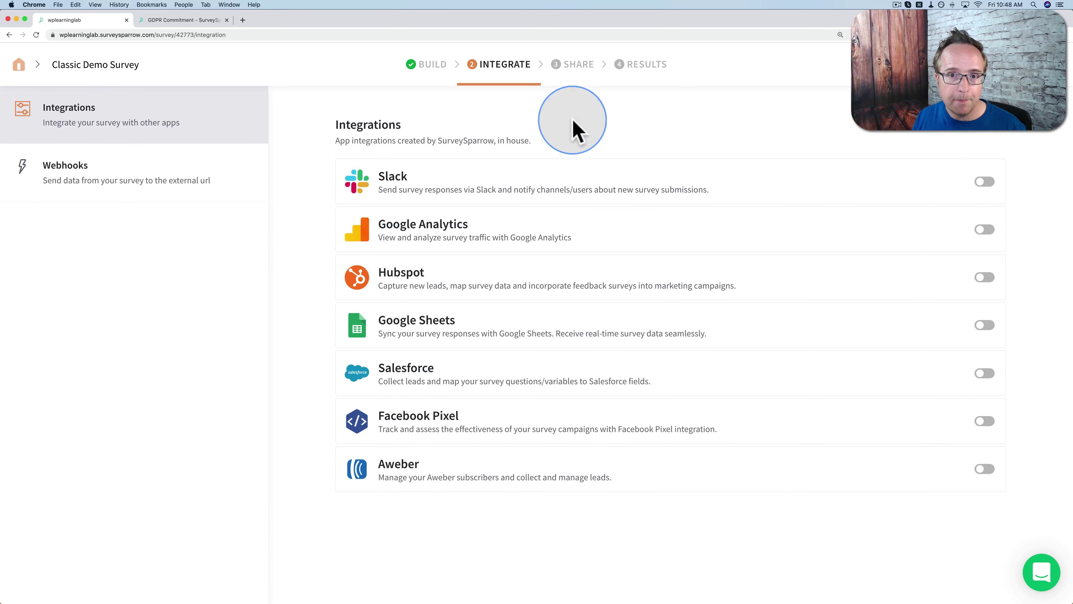
click(577, 67)
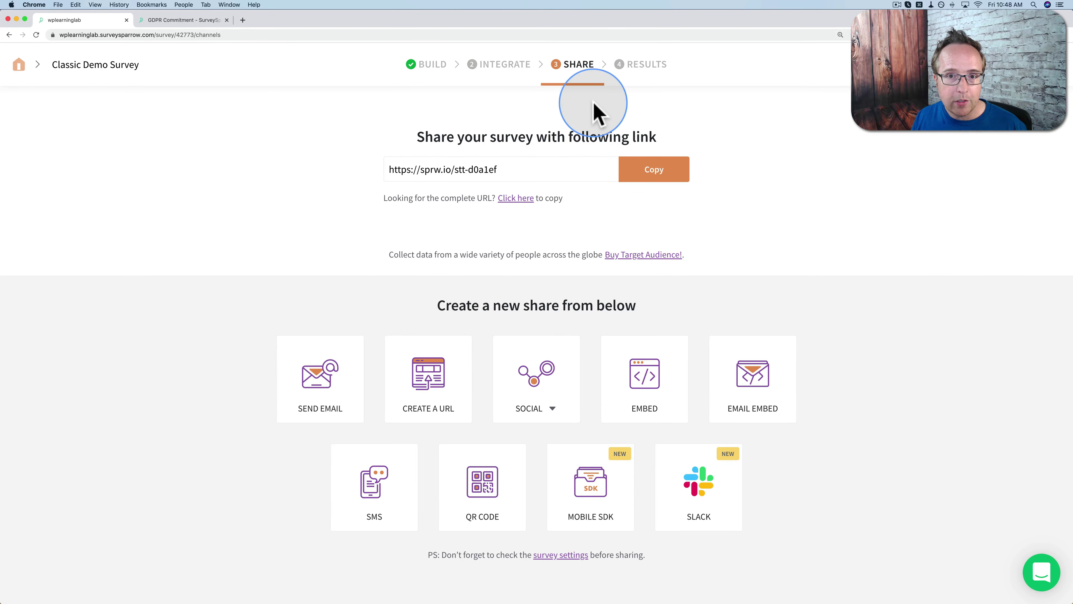
scroll(259, 251, down, 2)
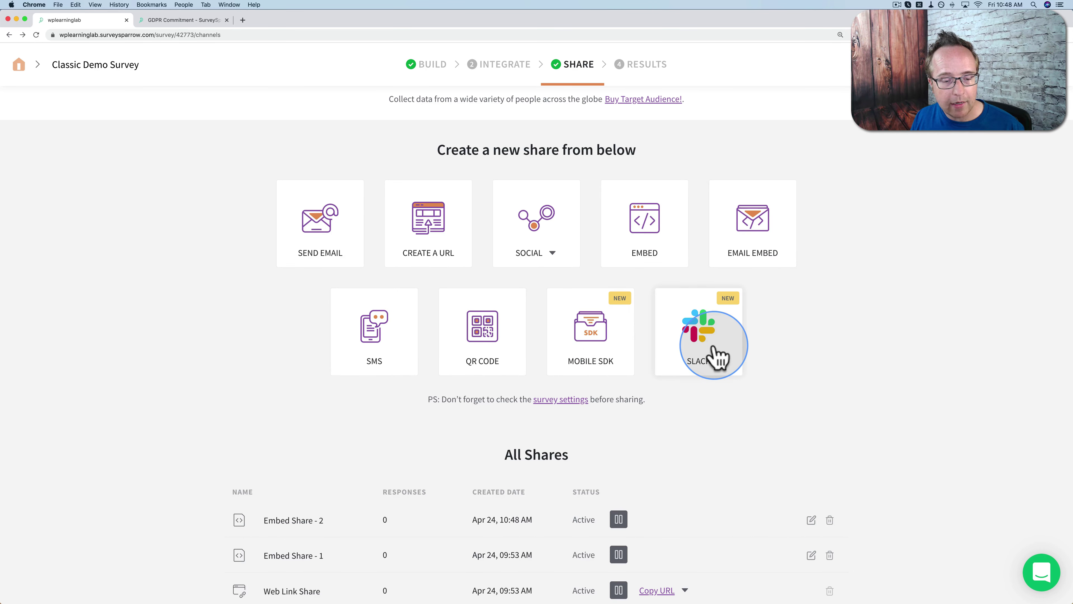
scroll(845, 299, up, 3)
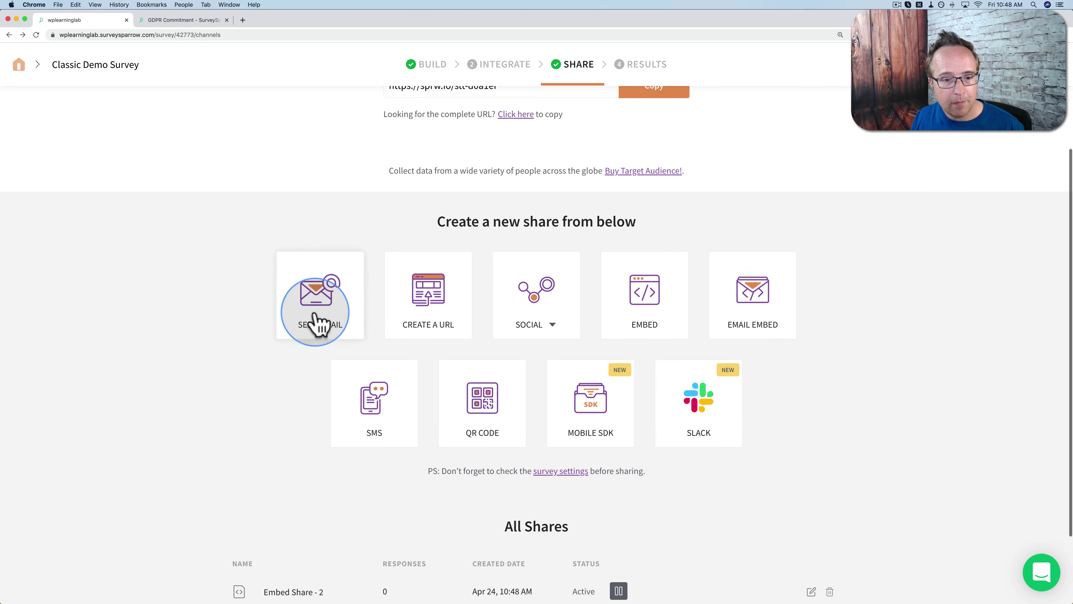
Review a new email share's sending options, message template and reminders, and return to the share channels without sending it.
click(339, 321)
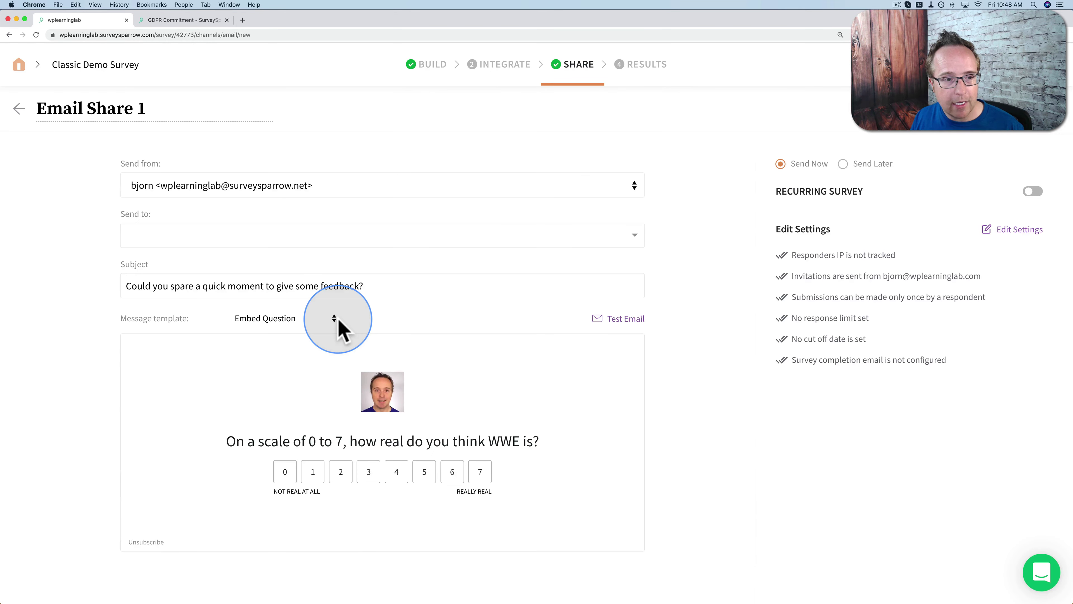
scroll(185, 169, down, 2)
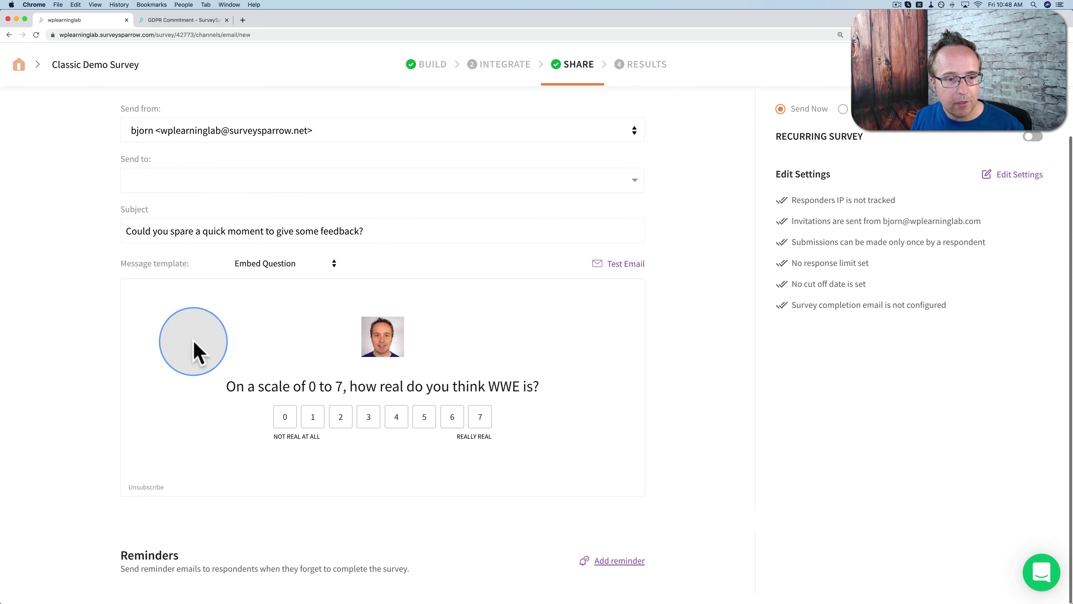
scroll(196, 364, up, 2)
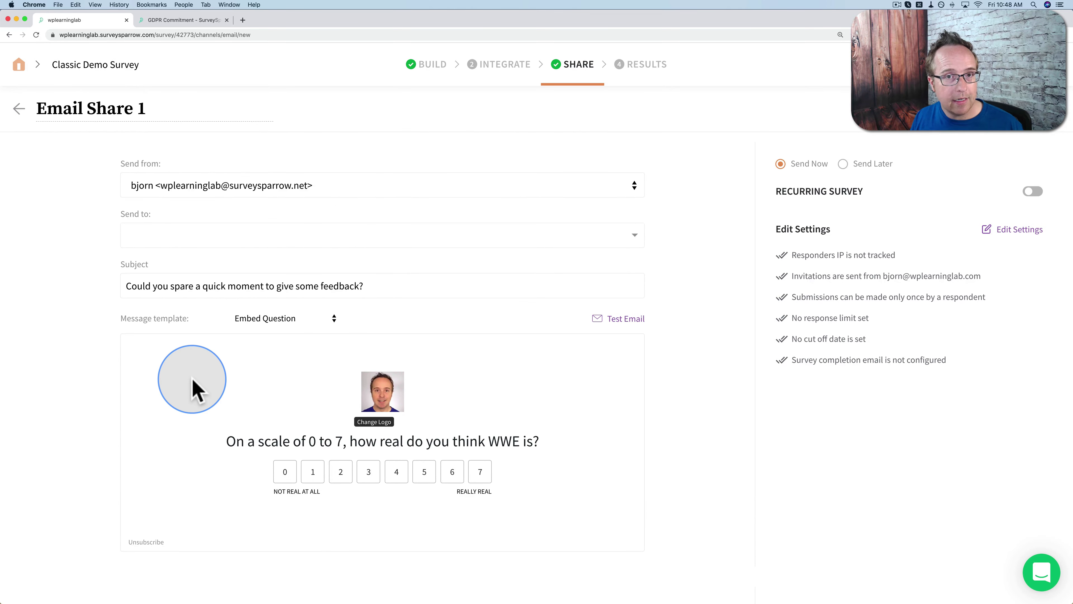
click(10, 36)
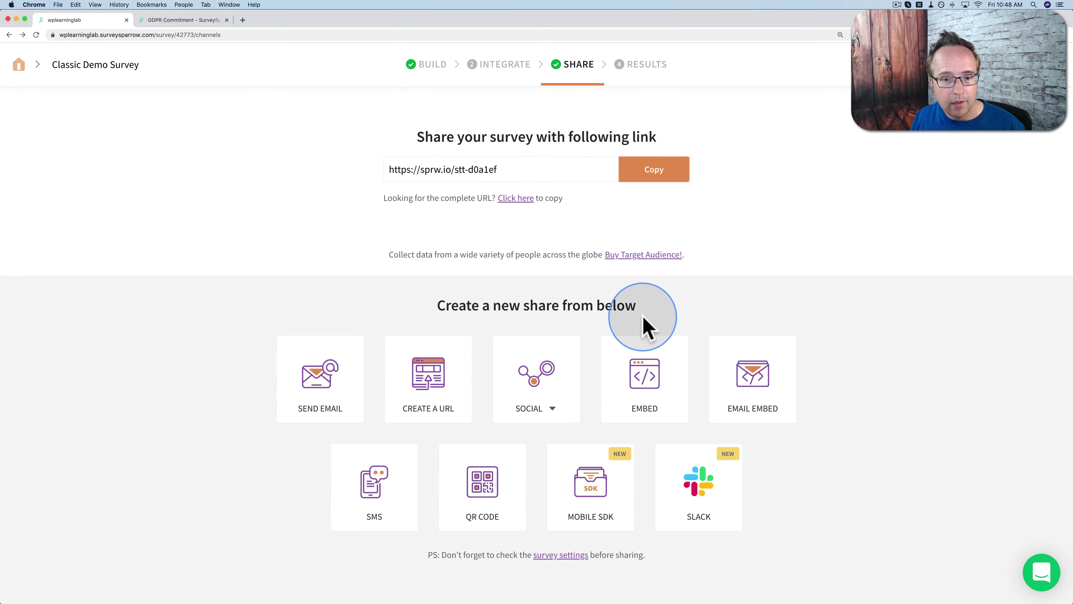
Create a Facebook share and an inline embed share, and review their link preview configuration and embed code.
click(538, 437)
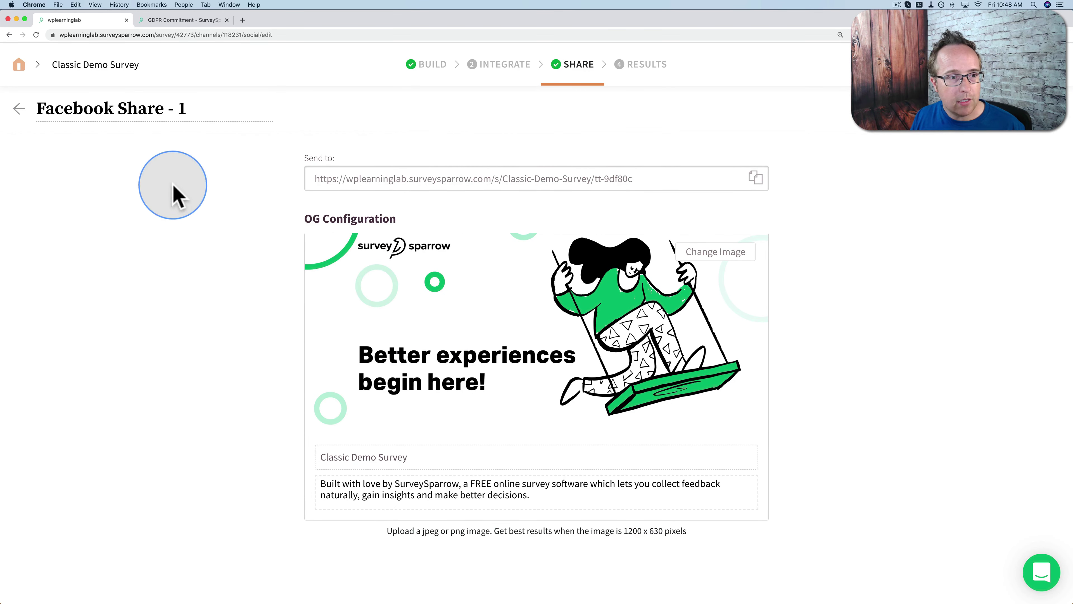
click(10, 36)
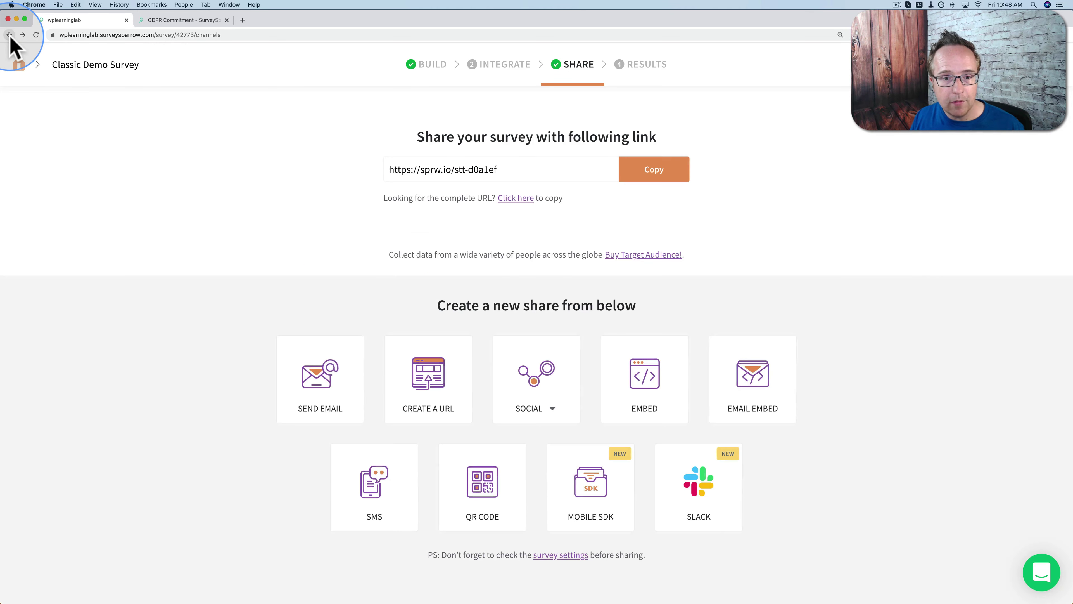
click(653, 384)
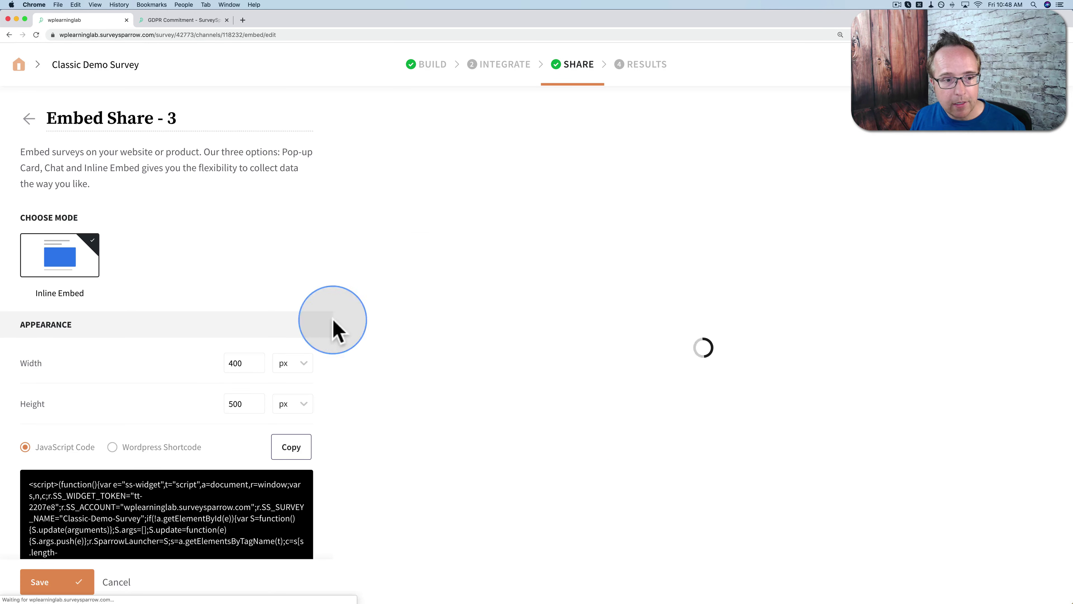
scroll(207, 266, down, 2)
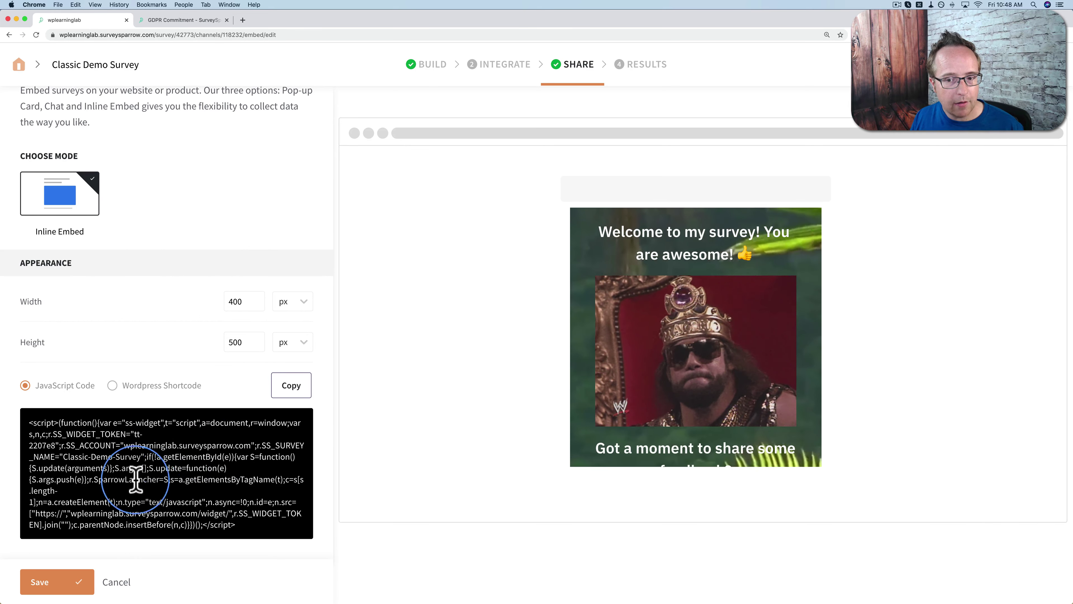
click(9, 35)
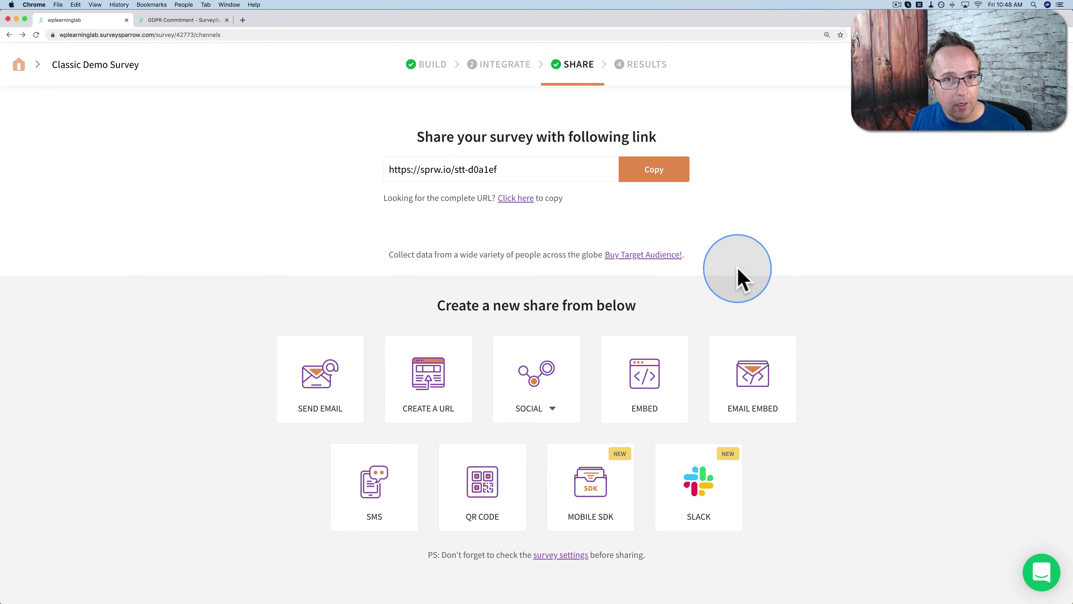
Look over the remaining share channels and view the survey's results reports.
scroll(815, 304, down, 2)
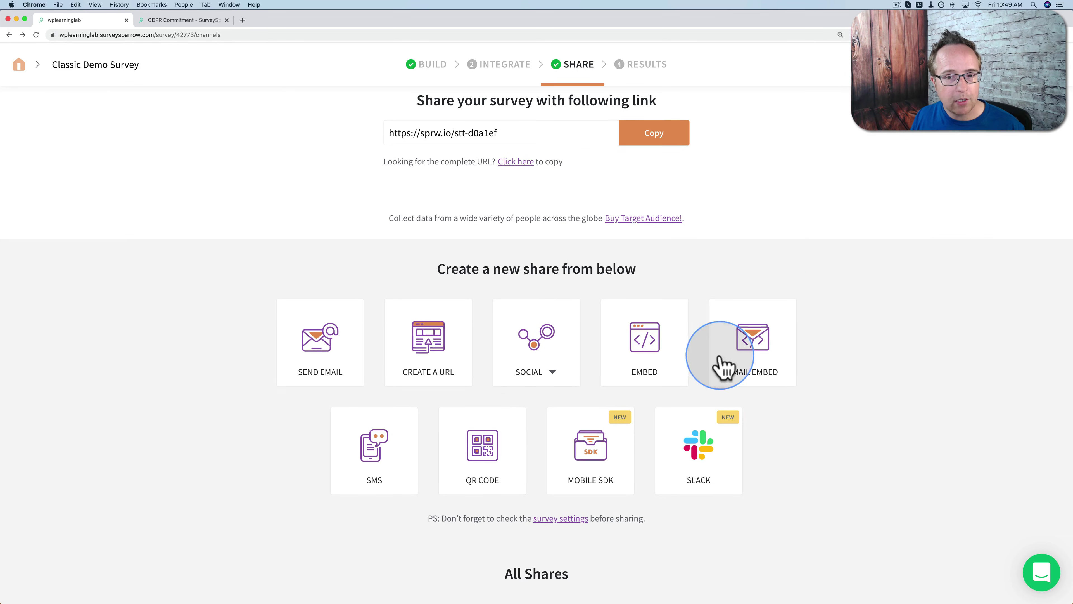
scroll(849, 371, up, 2)
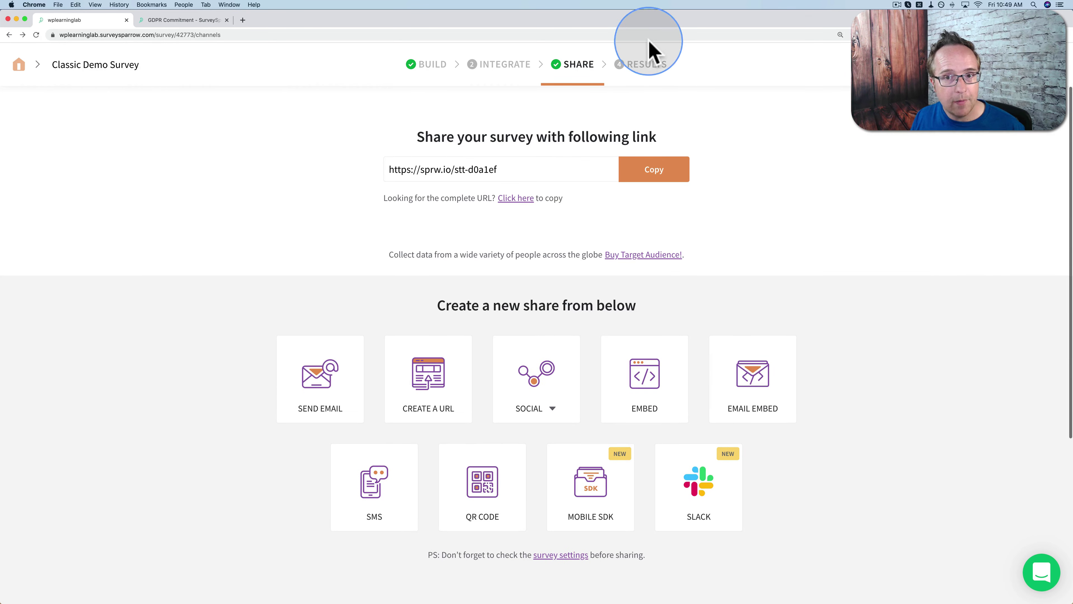
click(637, 72)
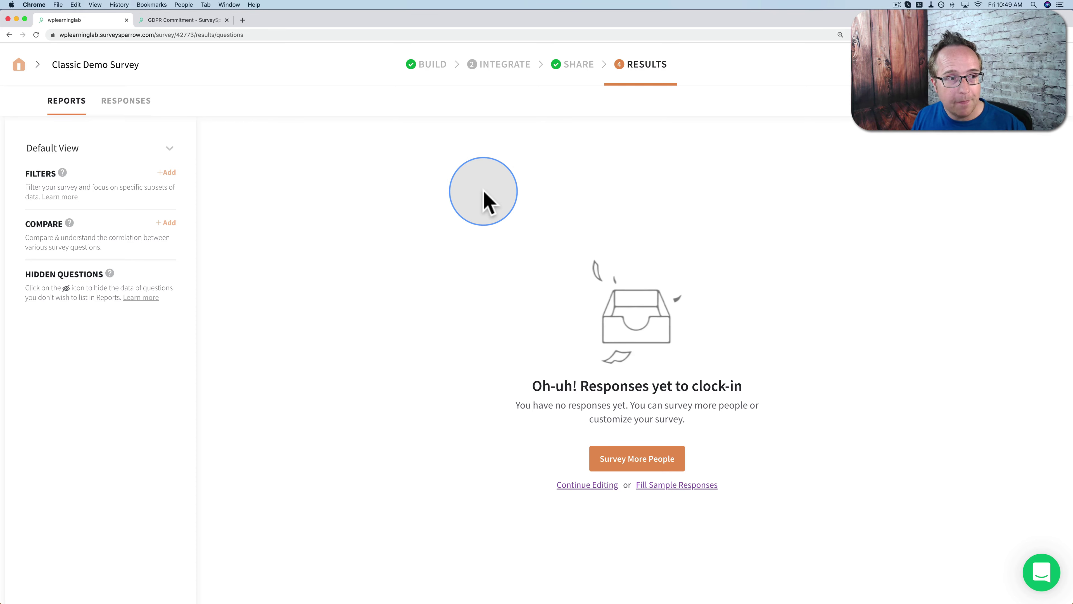
From the all-surveys overview, view the account's general settings and review its default branding colors and badge options.
click(18, 65)
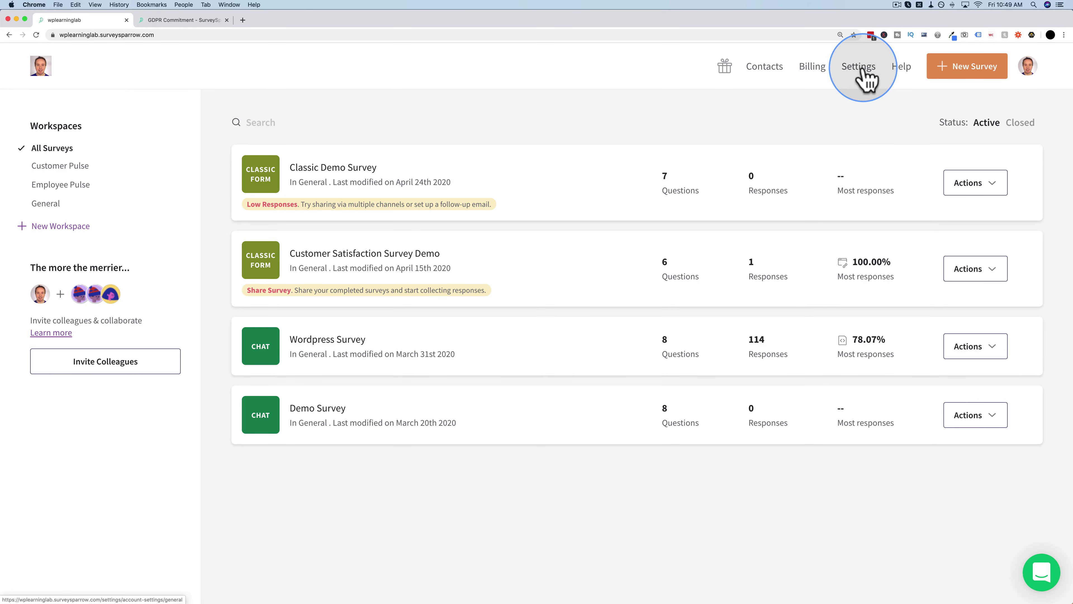
click(863, 70)
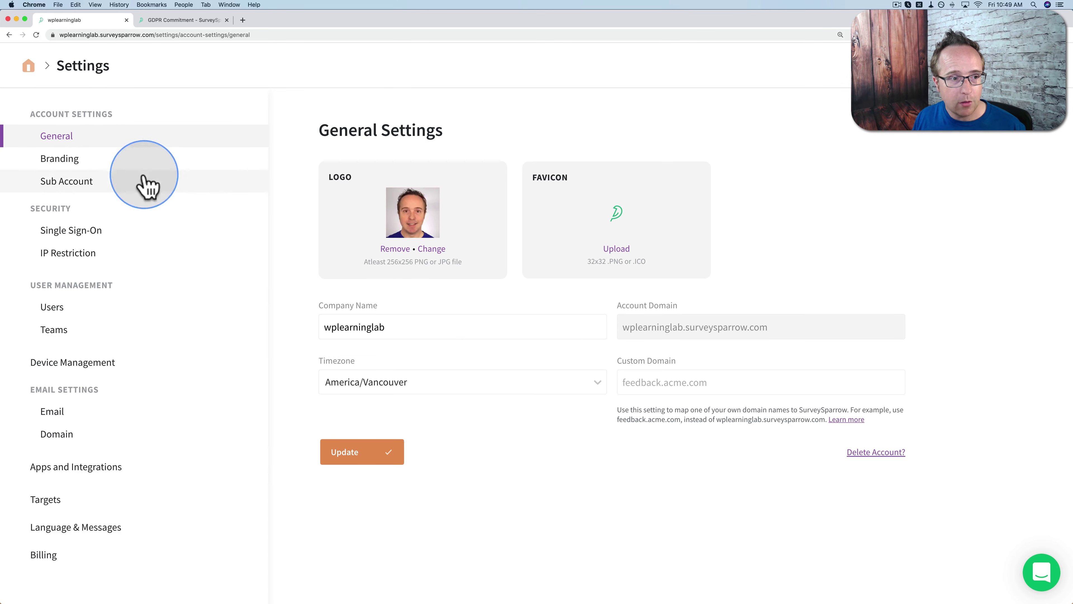
click(80, 161)
scroll(377, 170, down, 3)
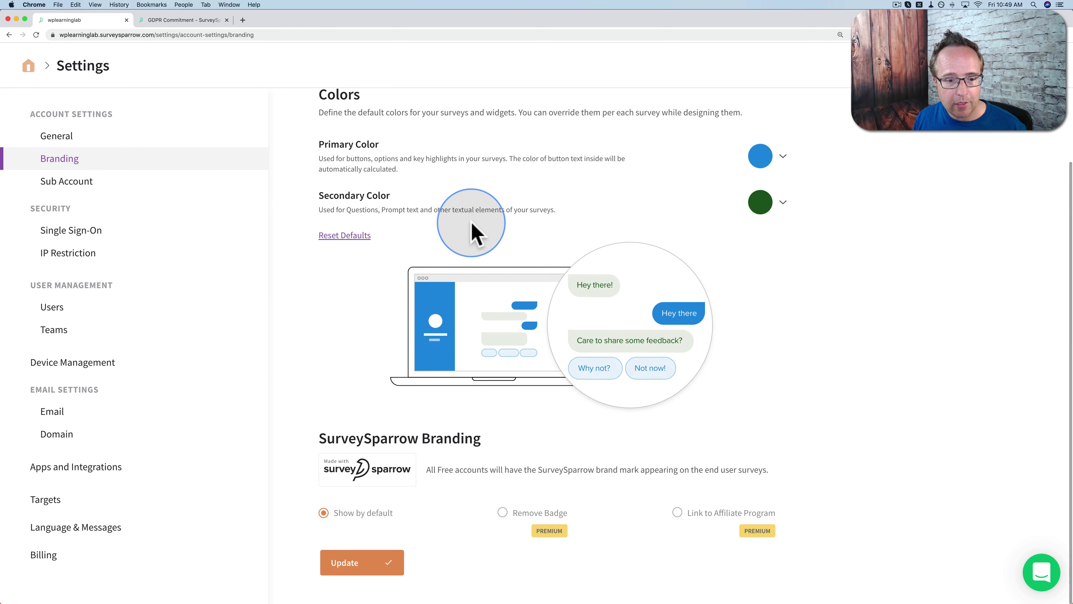
Check the Sub Account, Single Sign-On and IP Restriction settings, dismissing each upgrade offer.
click(67, 182)
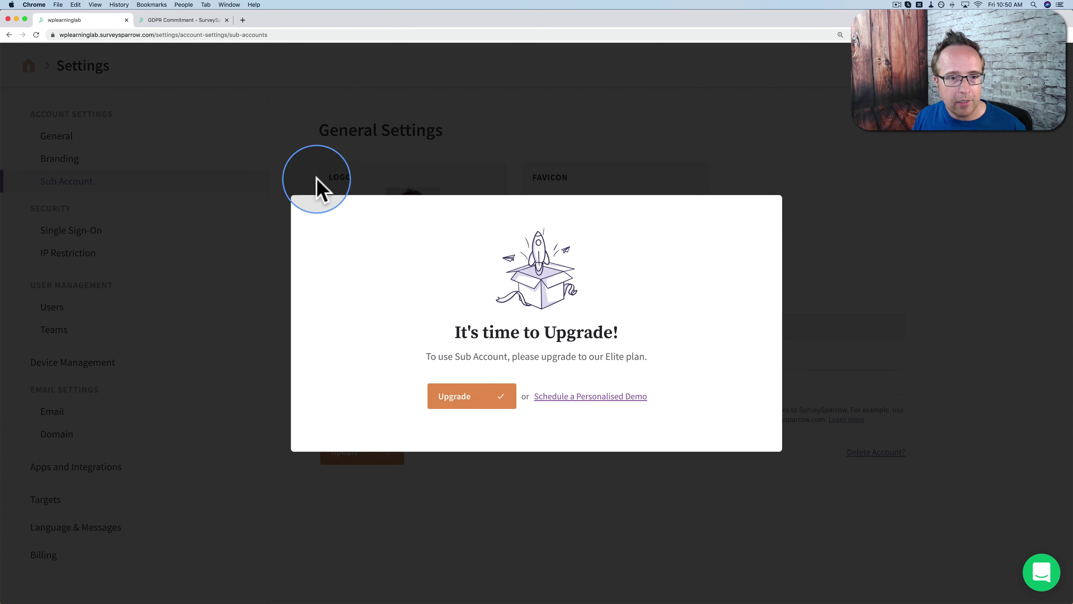
click(319, 188)
click(84, 233)
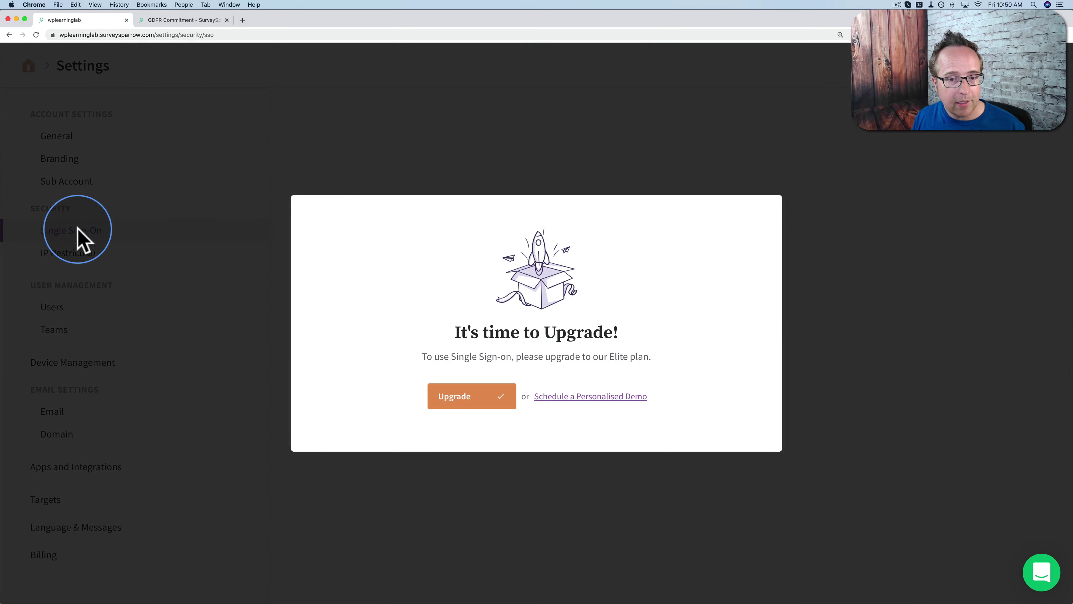
click(343, 171)
click(65, 259)
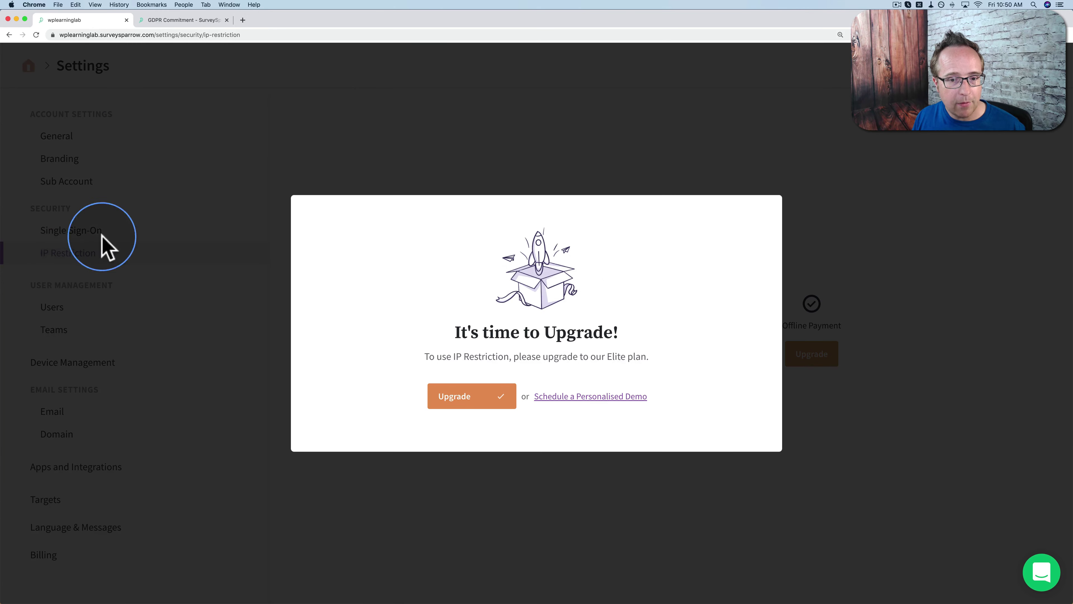
click(304, 142)
Review the account's user, team and device management settings.
click(55, 307)
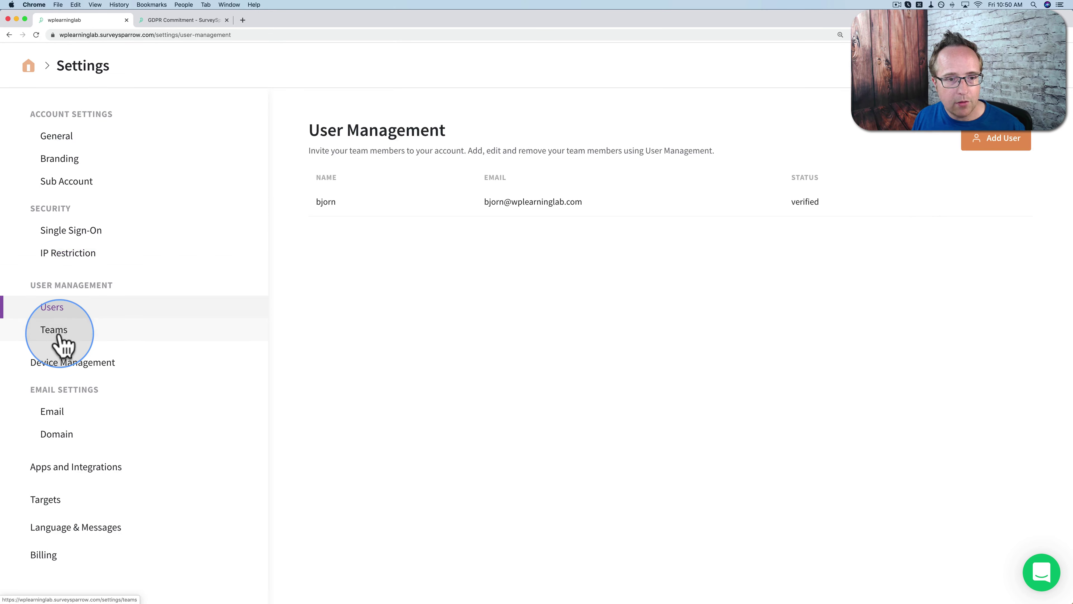
click(64, 345)
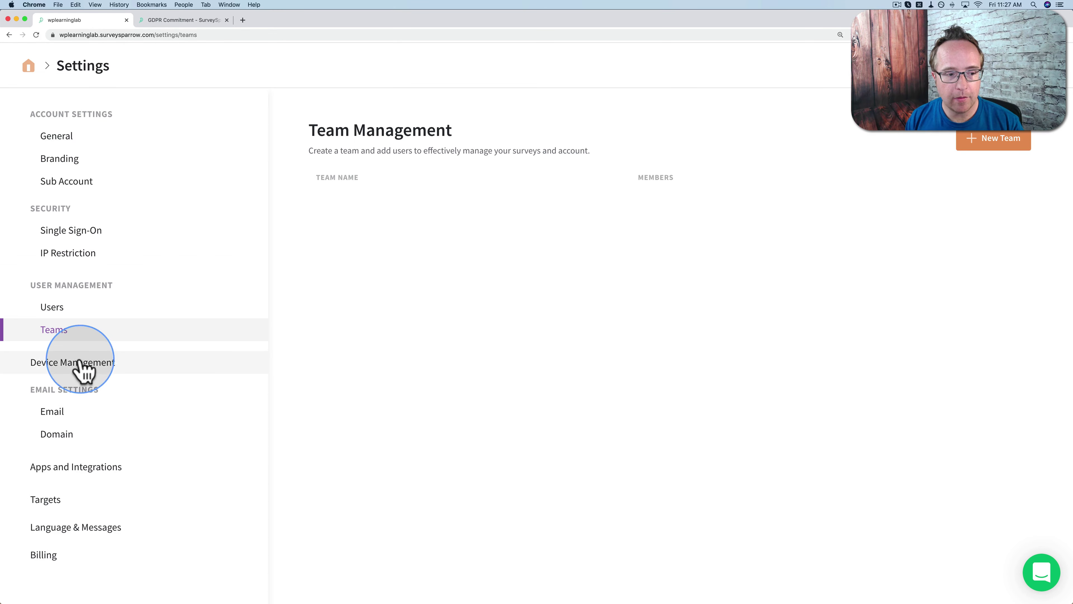
click(72, 367)
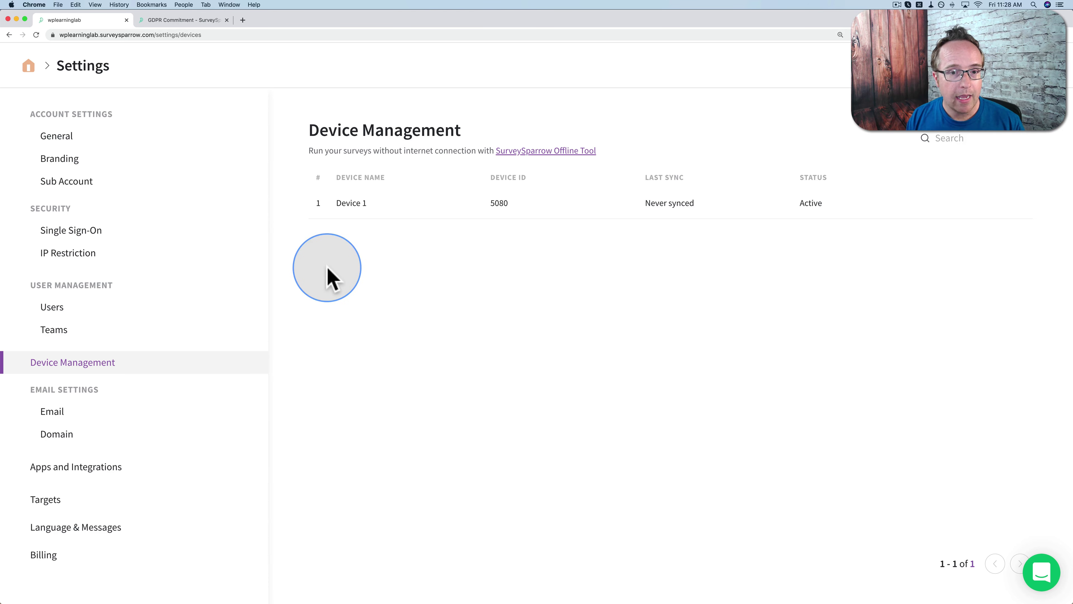
View the Offline Survey type among the new survey options without starting one, and return to the Device Management settings.
click(28, 67)
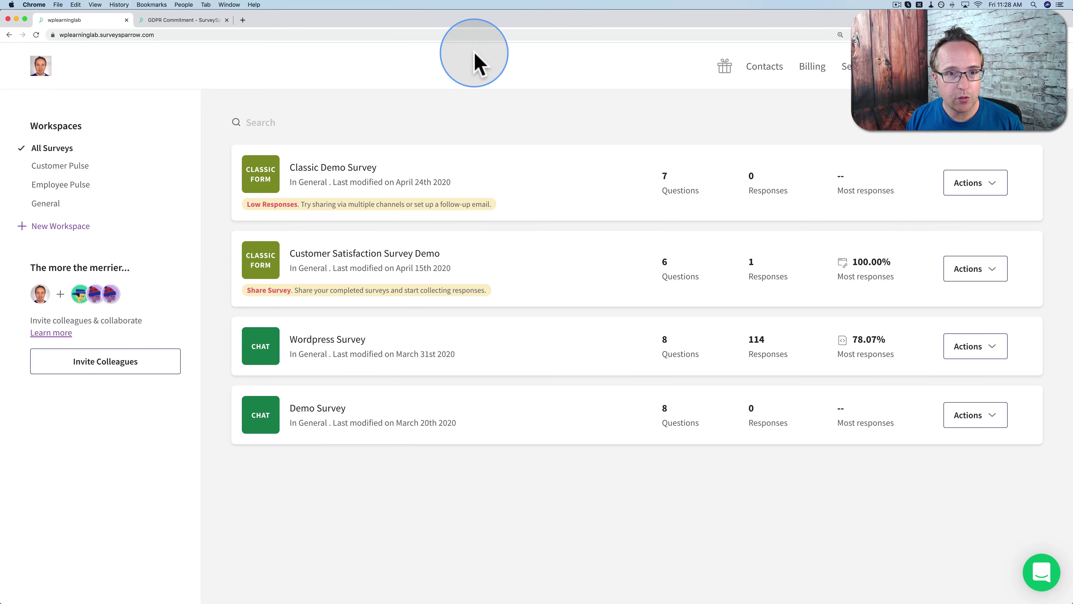
click(985, 66)
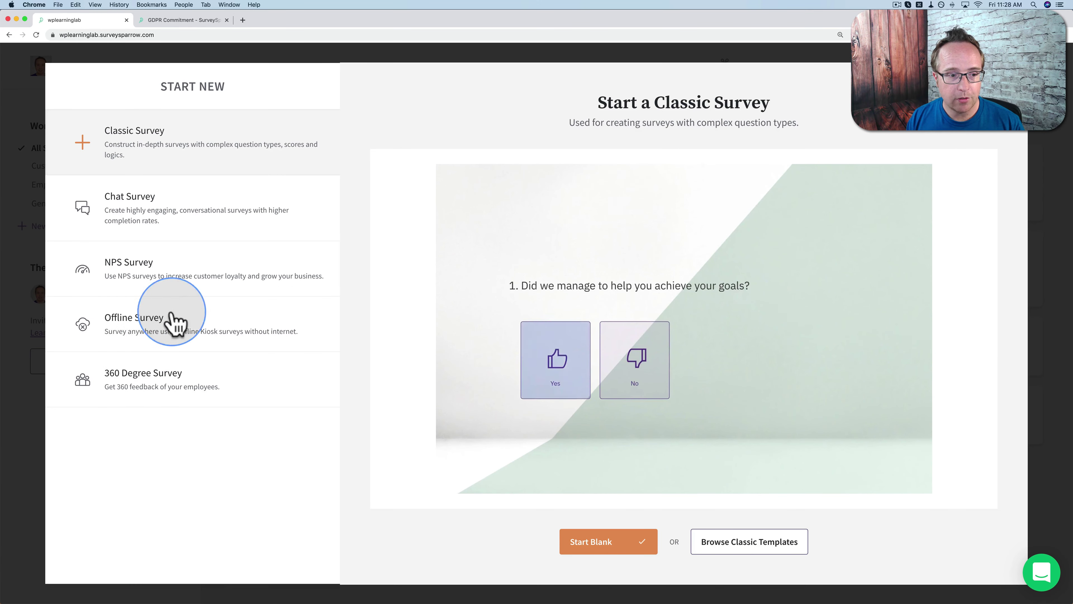
click(175, 323)
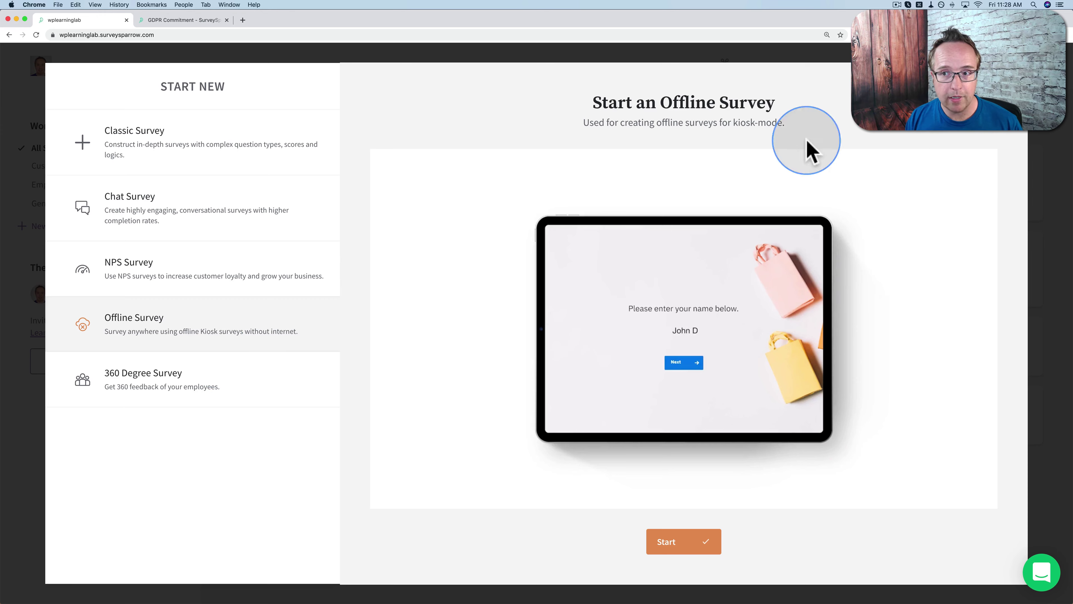
click(1008, 83)
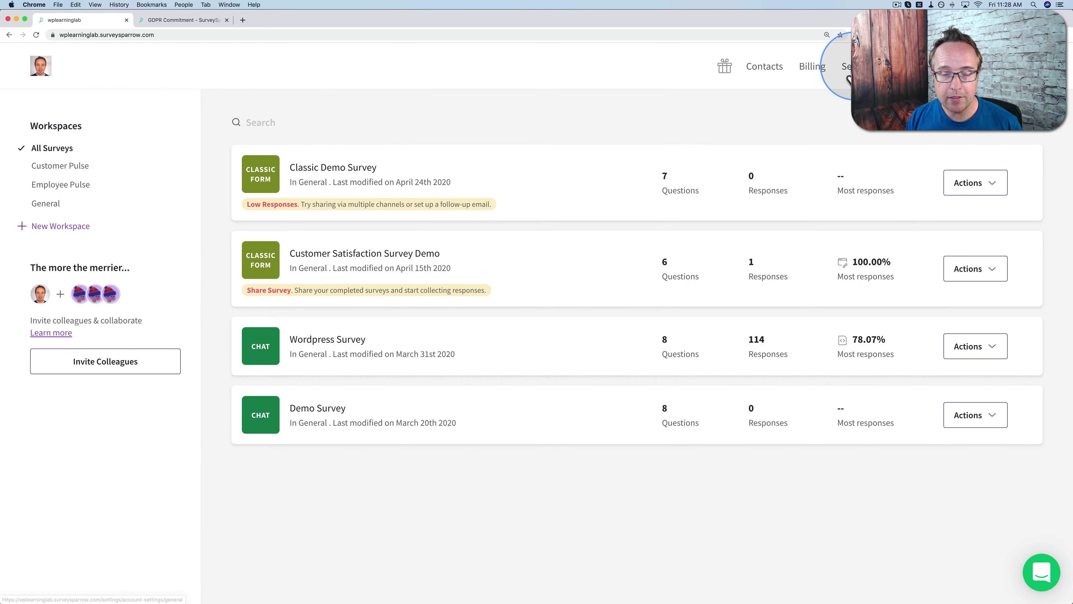
click(851, 66)
click(80, 364)
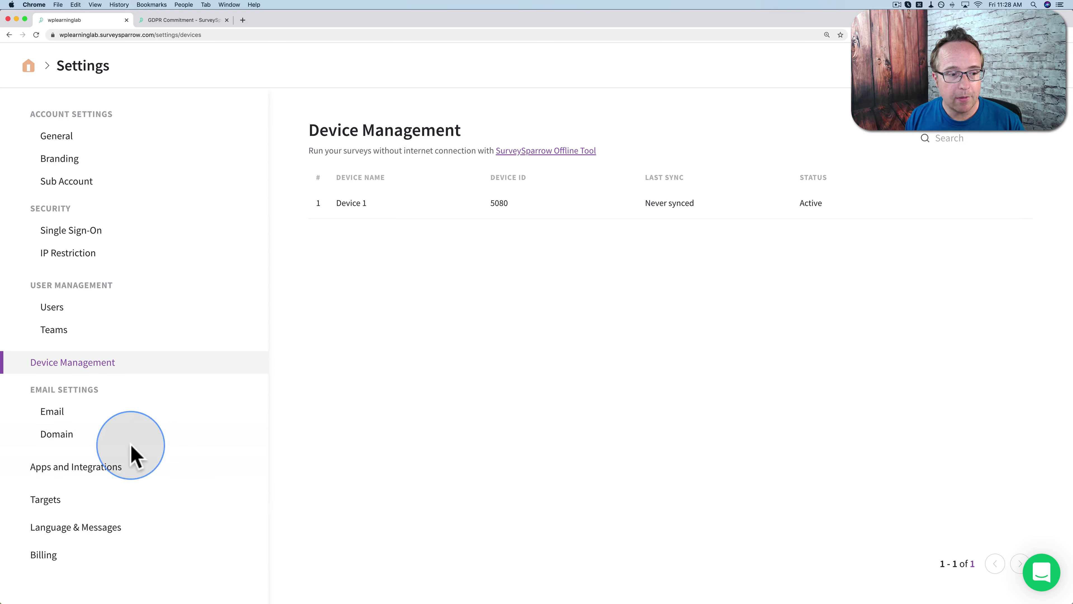
Review the outbound email options Default, Custom Email and SMTP Server without updating them, and view the email domain settings.
click(62, 414)
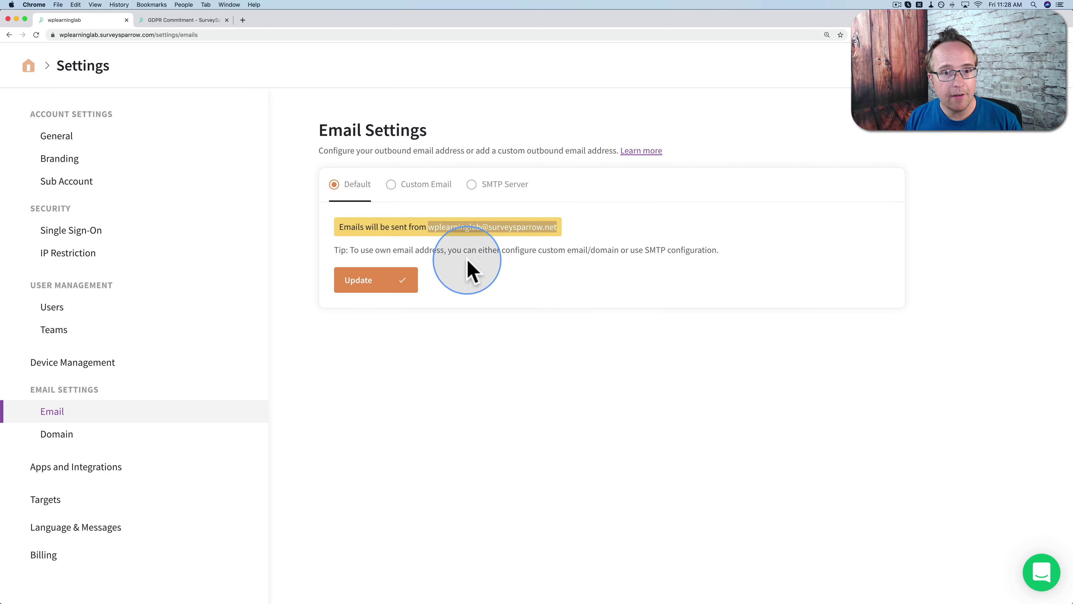
click(391, 186)
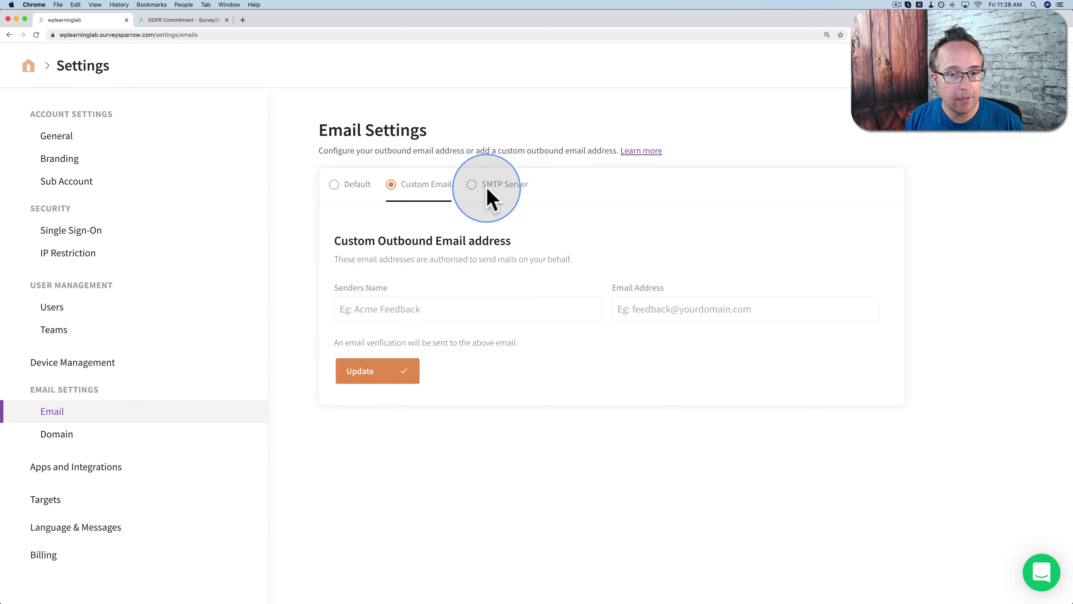
click(472, 186)
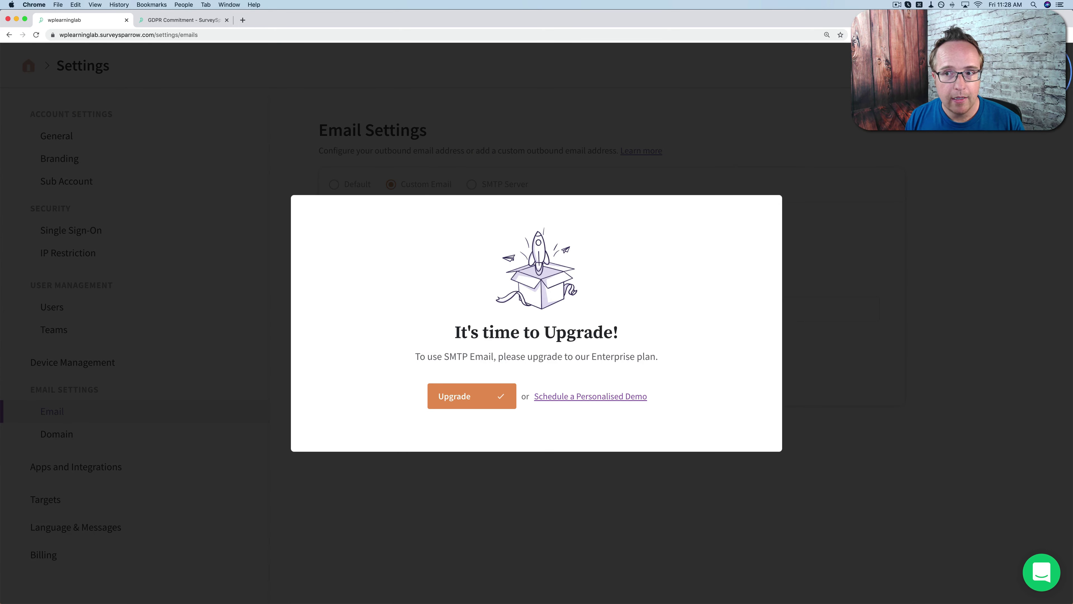
click(1056, 64)
click(67, 412)
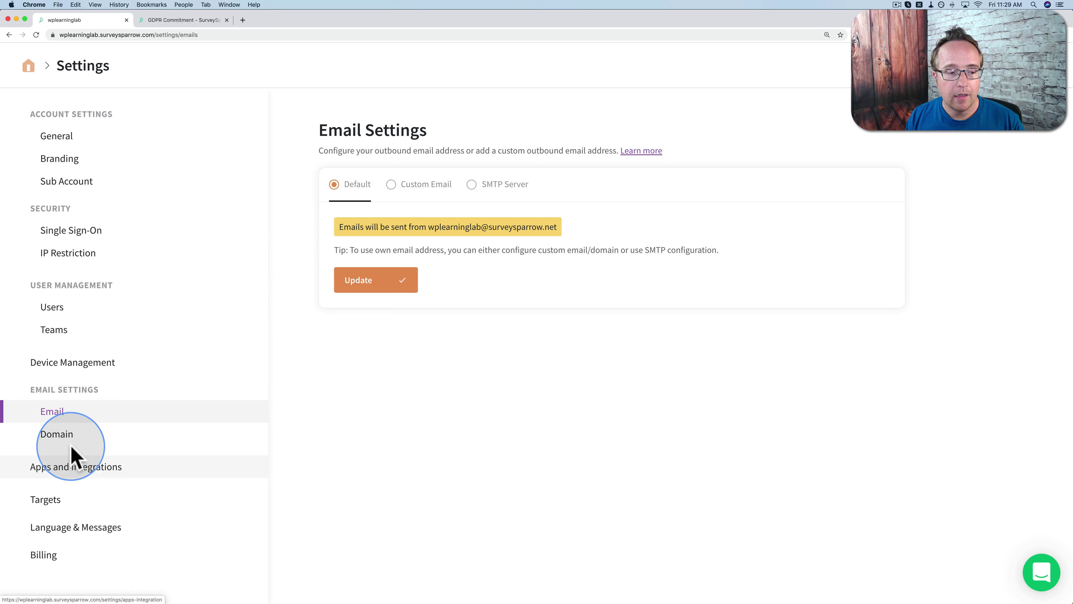
click(55, 436)
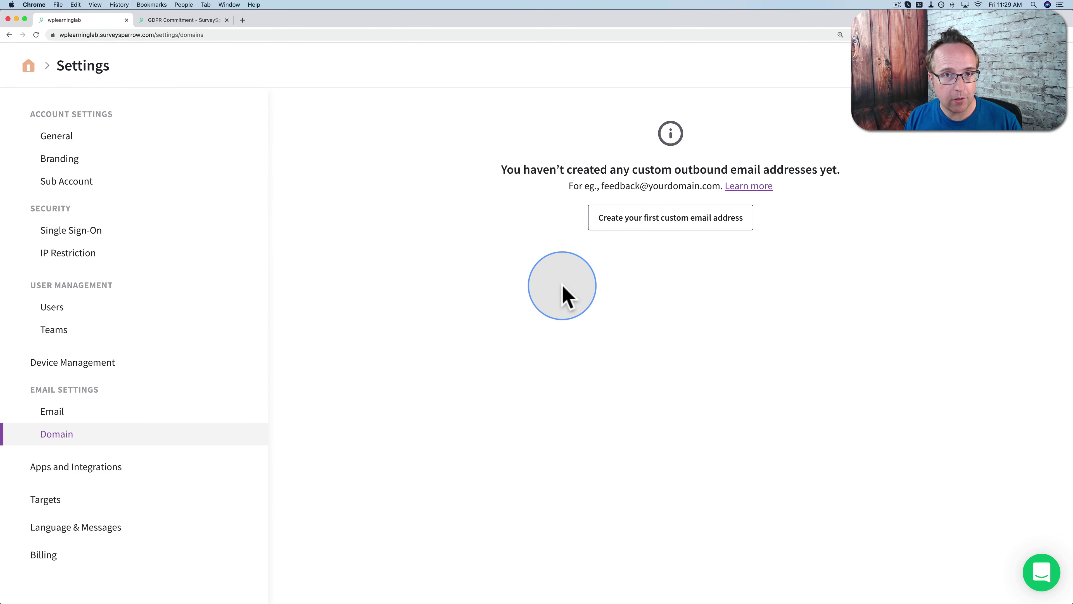
Review the account's available app integrations and the custom app option.
click(106, 467)
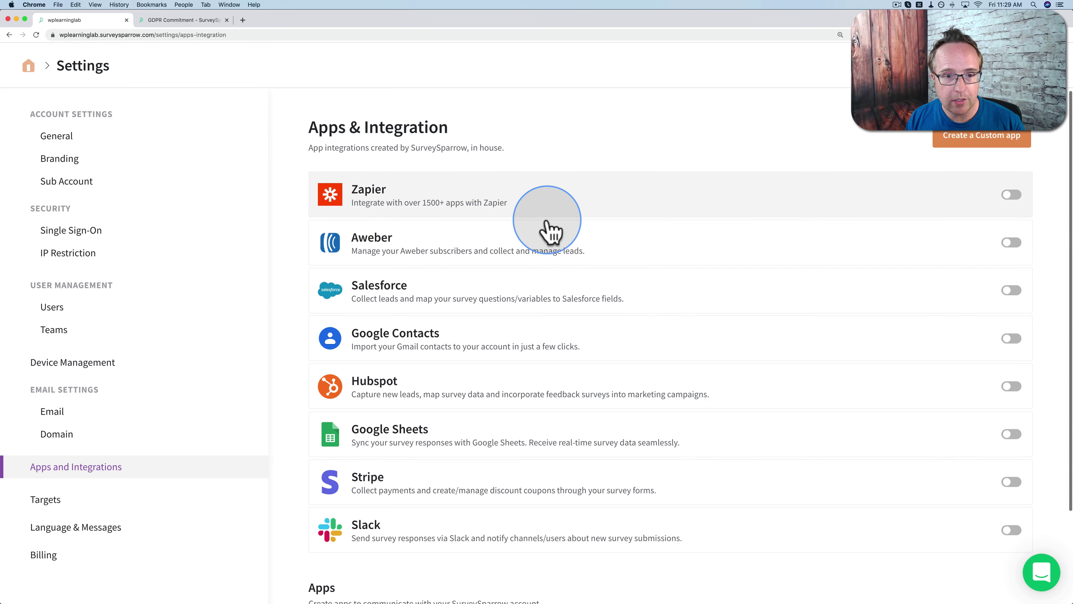
scroll(547, 232, down, 3)
scroll(547, 232, down, 2)
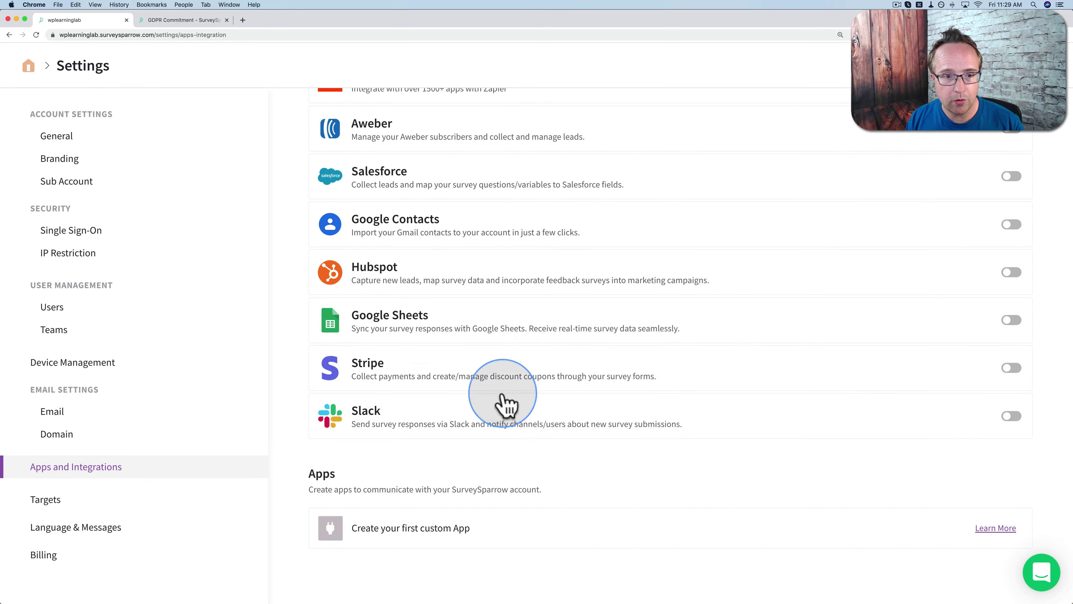
scroll(511, 317, up, 4)
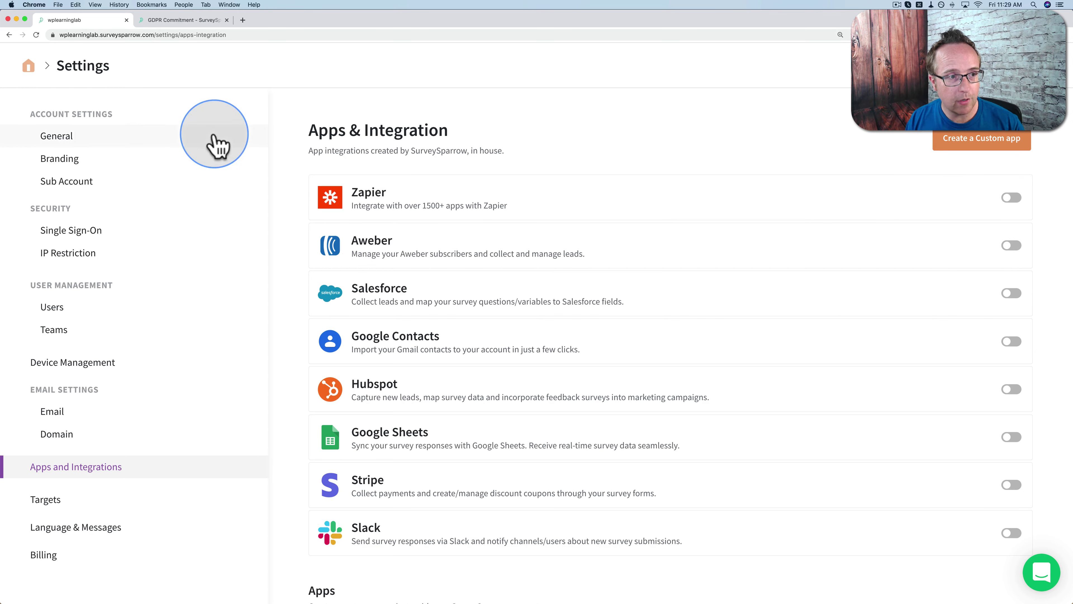
Open the Classic Demo Survey and review its own app integrations and webhooks.
click(28, 66)
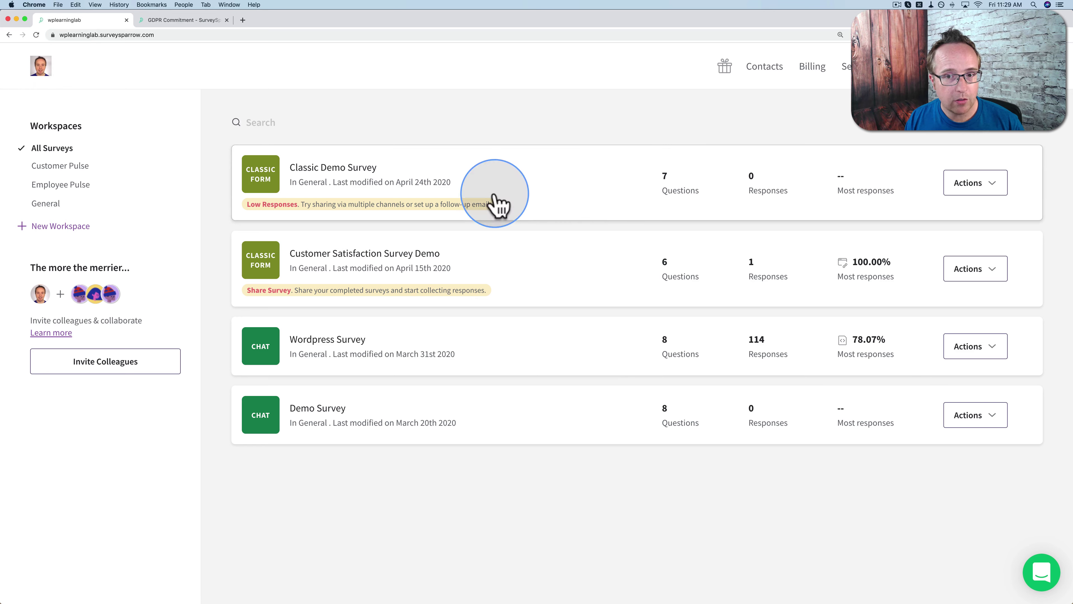
click(462, 171)
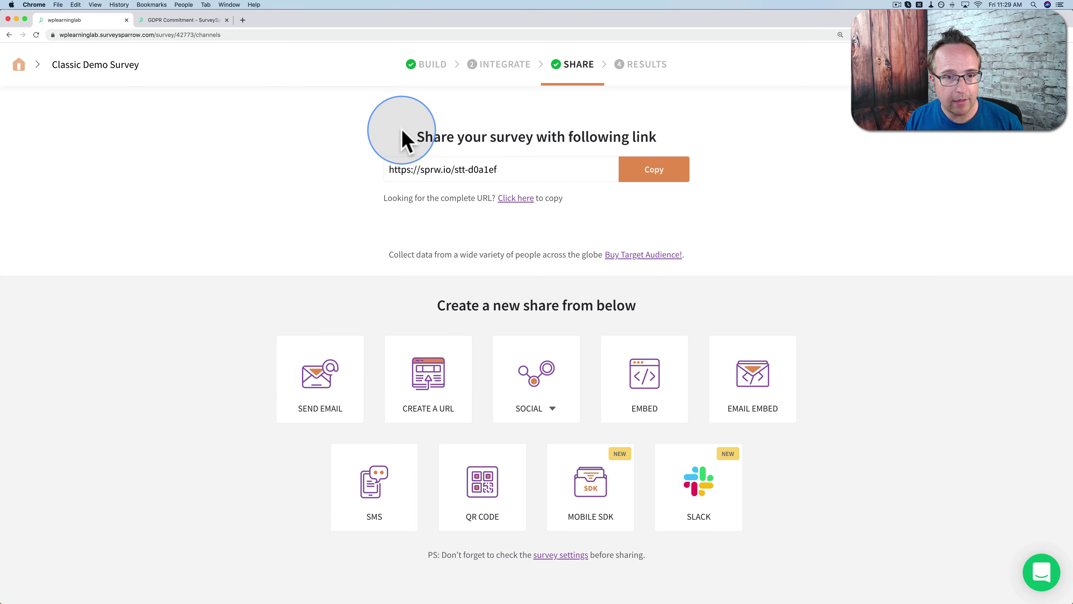
click(425, 65)
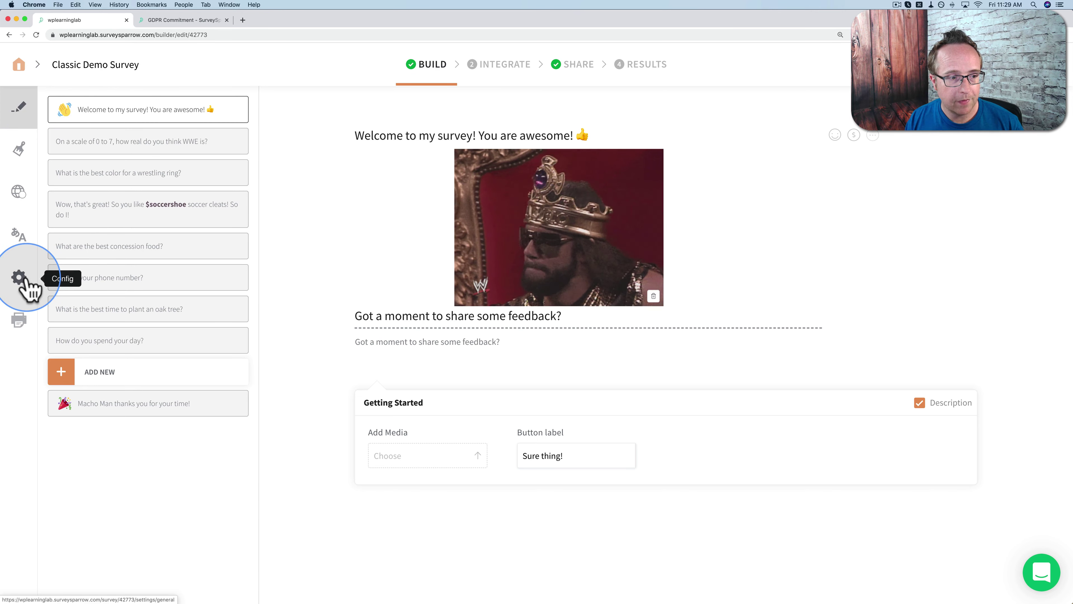
click(486, 55)
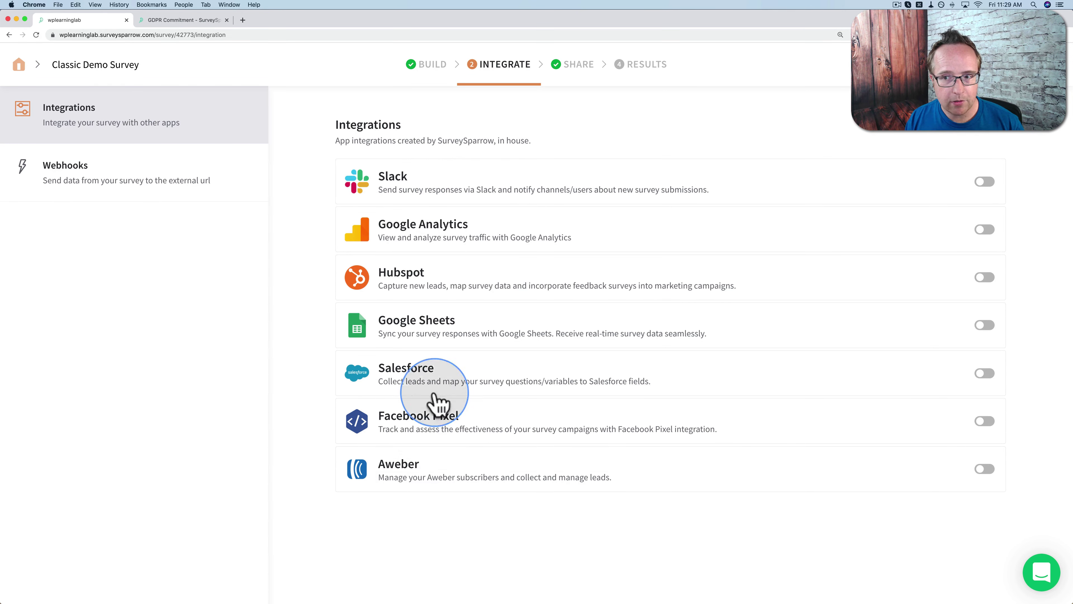
click(120, 175)
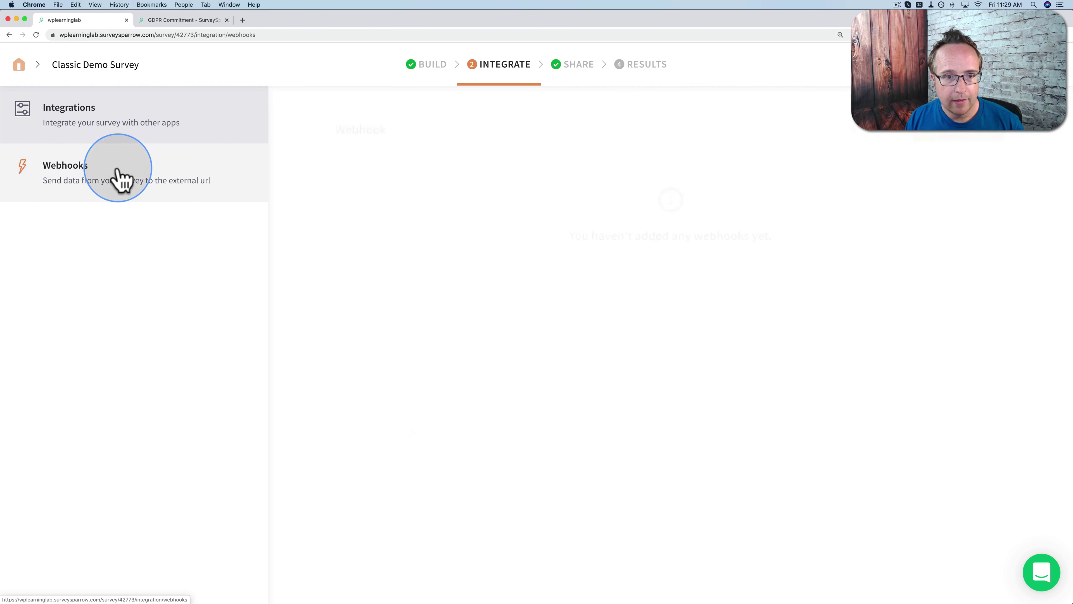
click(131, 110)
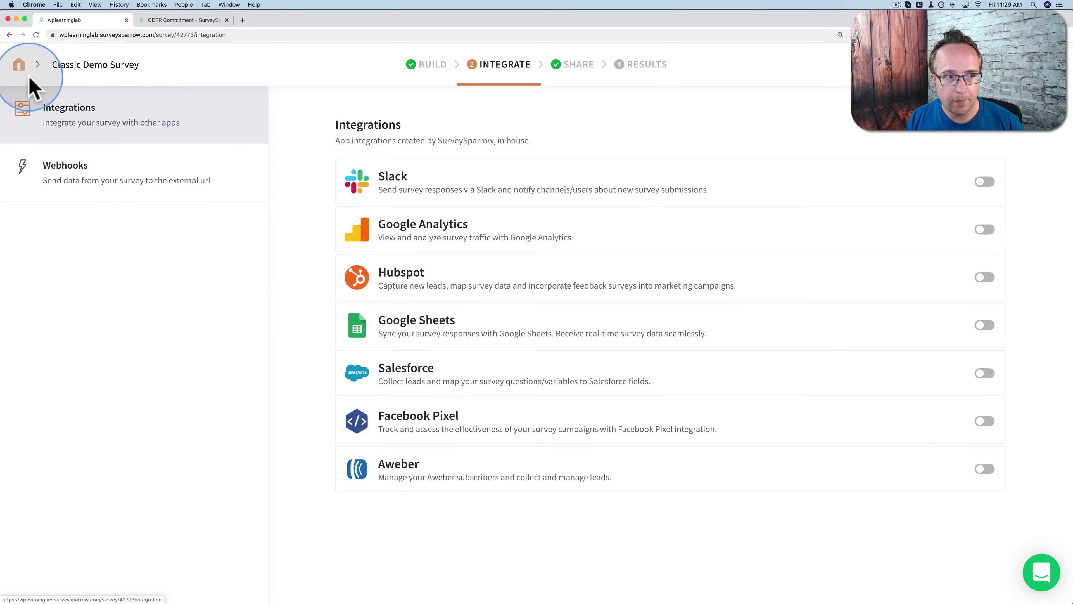
Return to the account settings and view the Apps and Integrations and Targets pages.
click(21, 65)
click(847, 66)
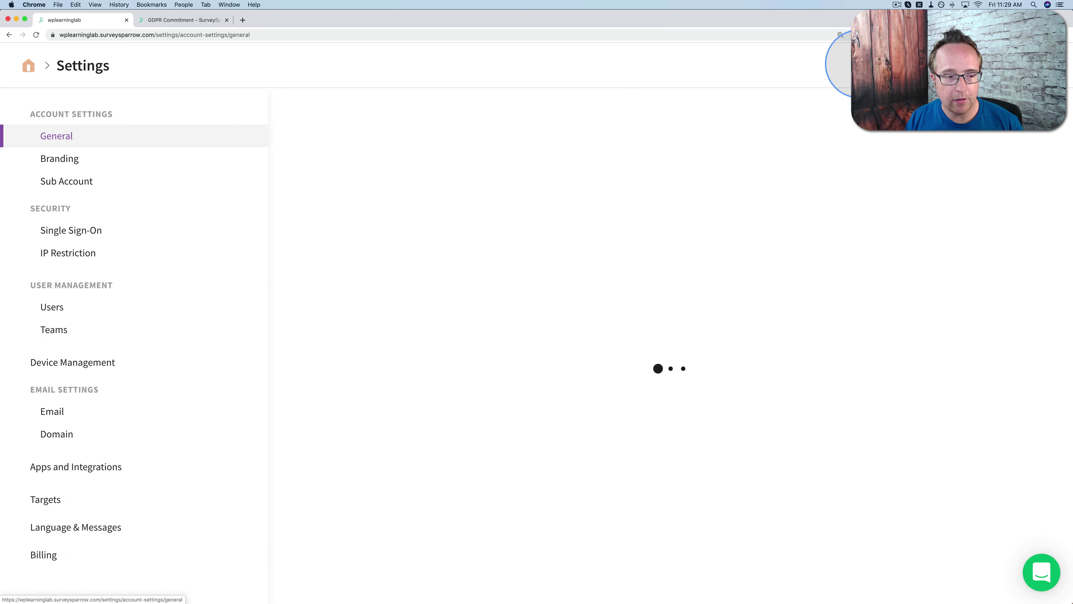
click(78, 468)
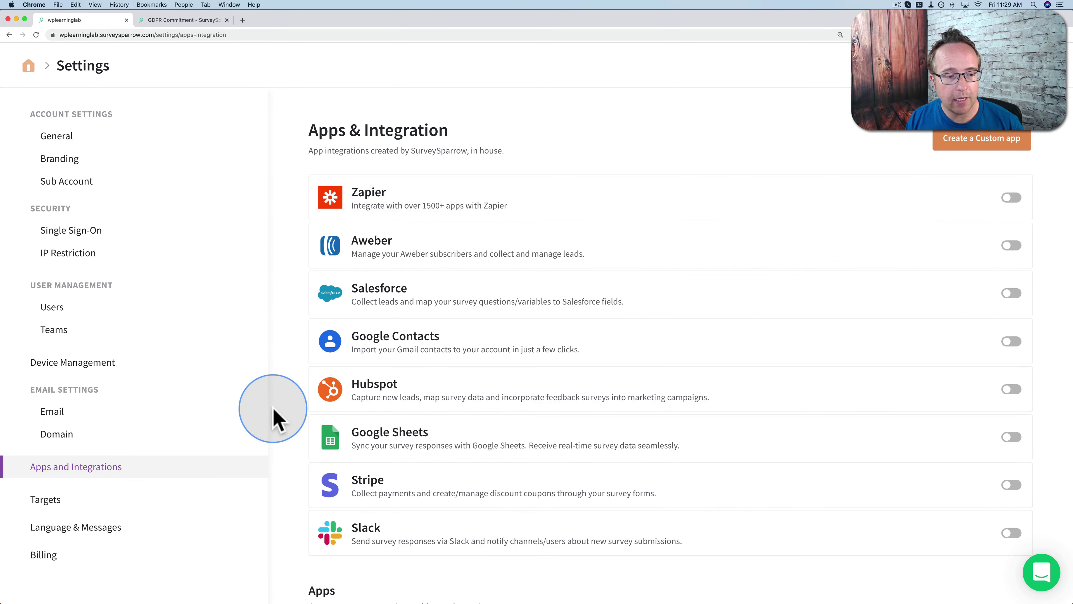
click(70, 504)
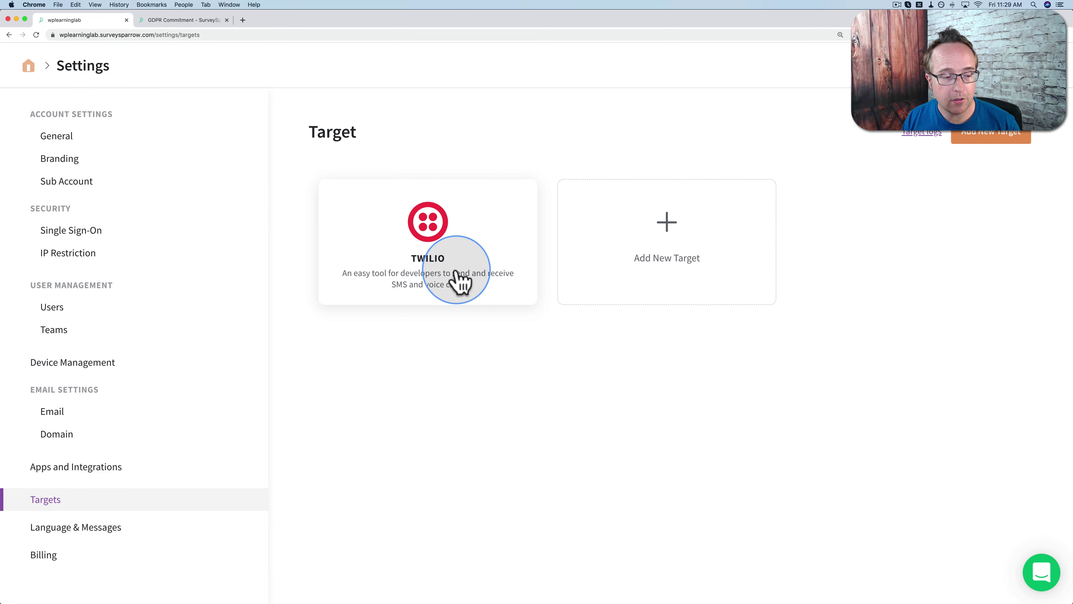
View the default languages offered in the Language & Messages settings without changing the selection.
click(140, 526)
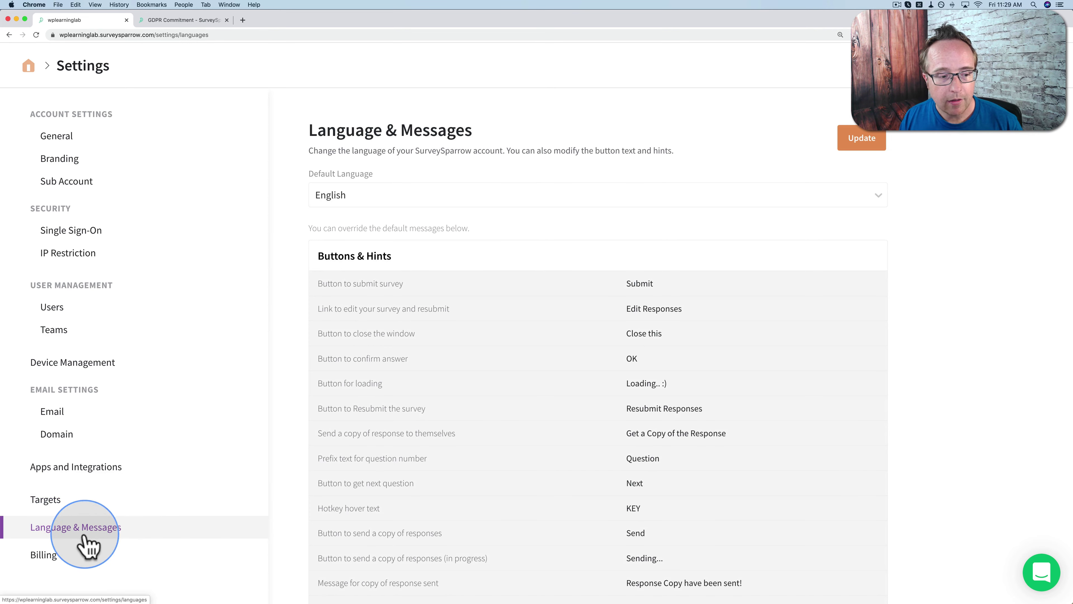
scroll(422, 190, down, 2)
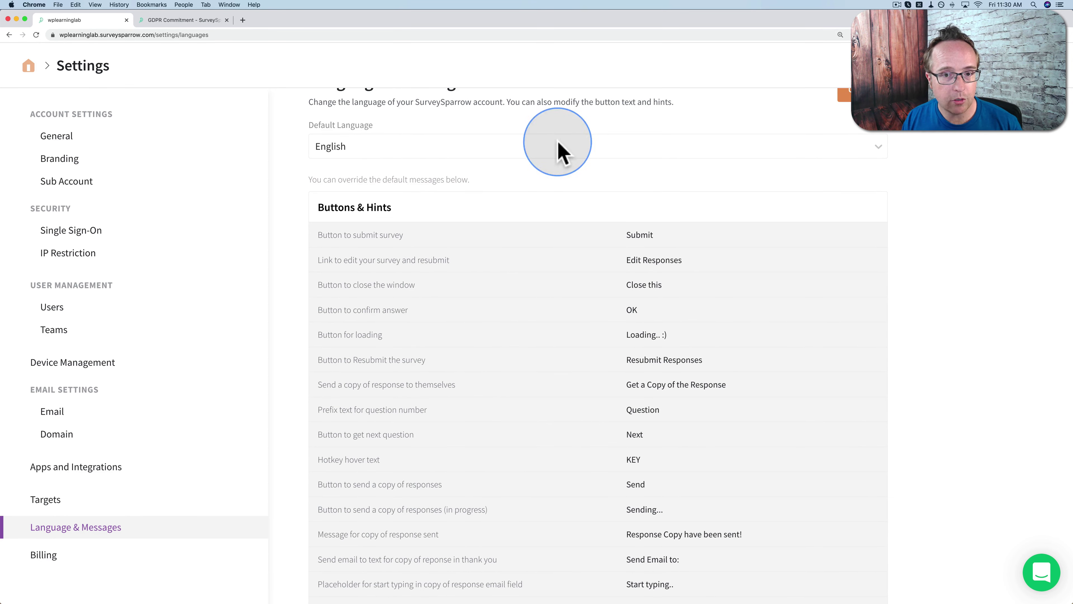
click(526, 149)
scroll(372, 217, down, 3)
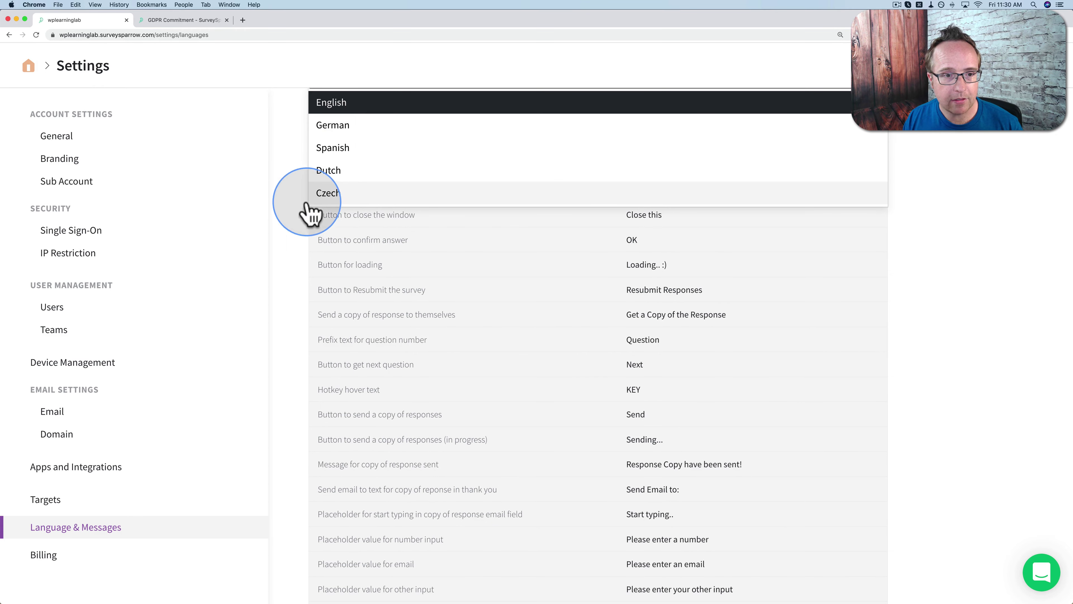
scroll(304, 211, up, 2)
click(298, 260)
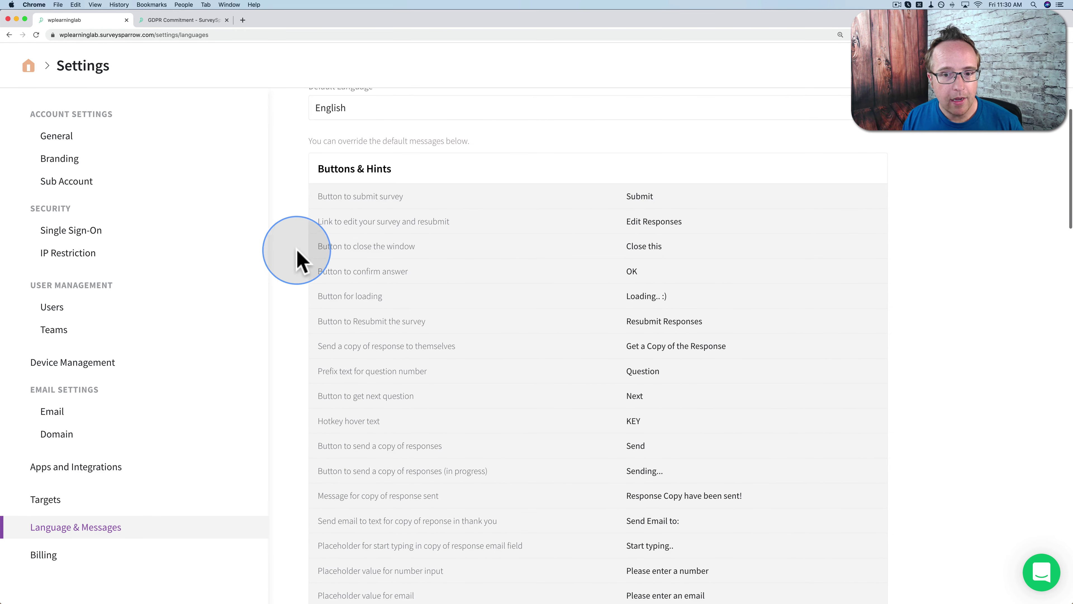
Inspect the editable submit button and edit-responses link texts and the other default messages without changing them, and open Billing.
click(643, 197)
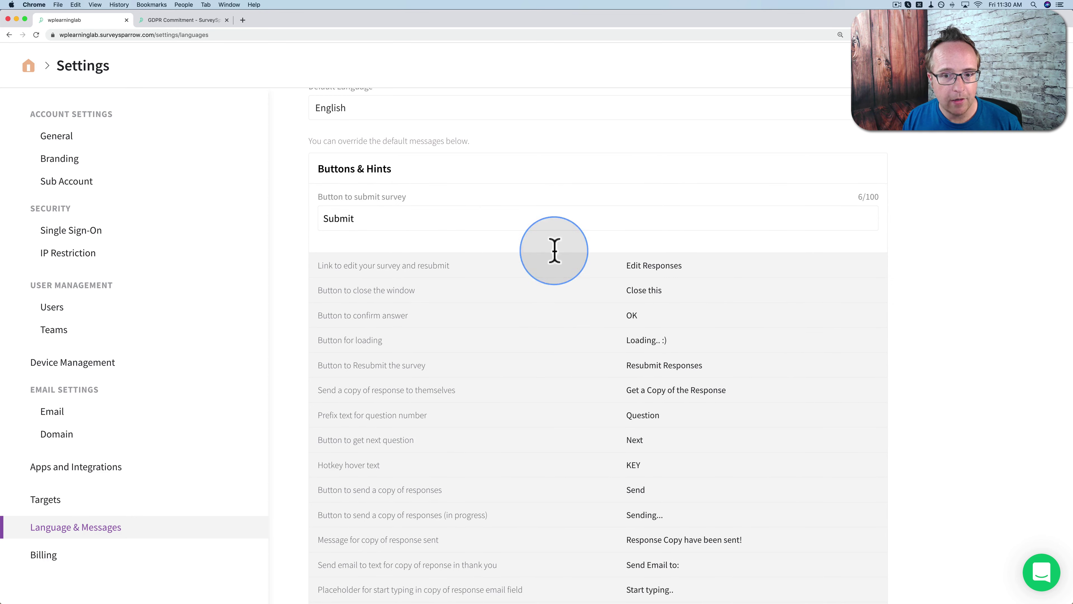
click(634, 273)
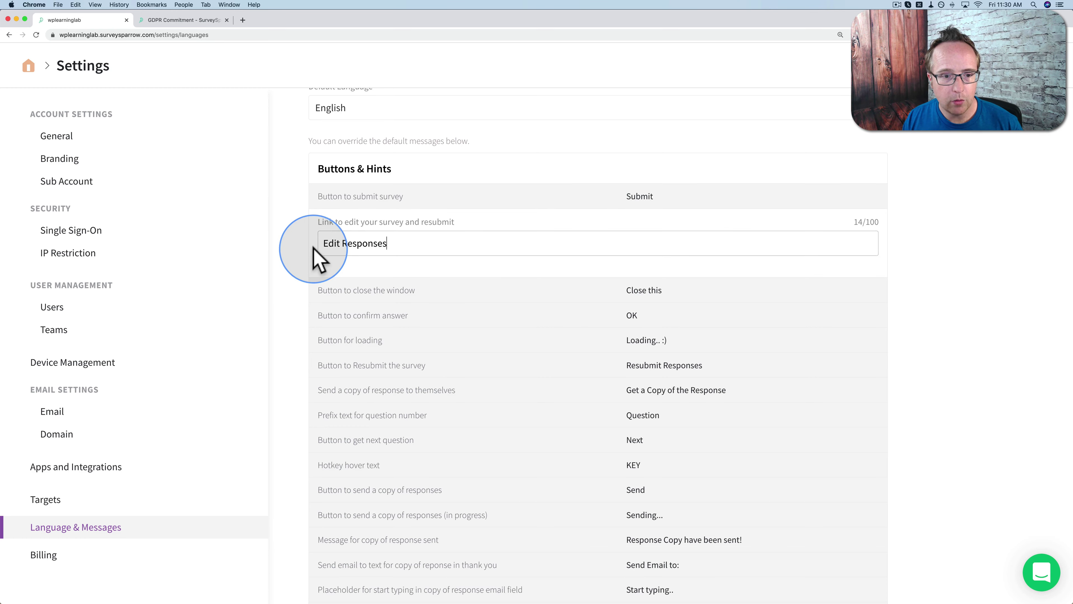
scroll(294, 296, down, 5)
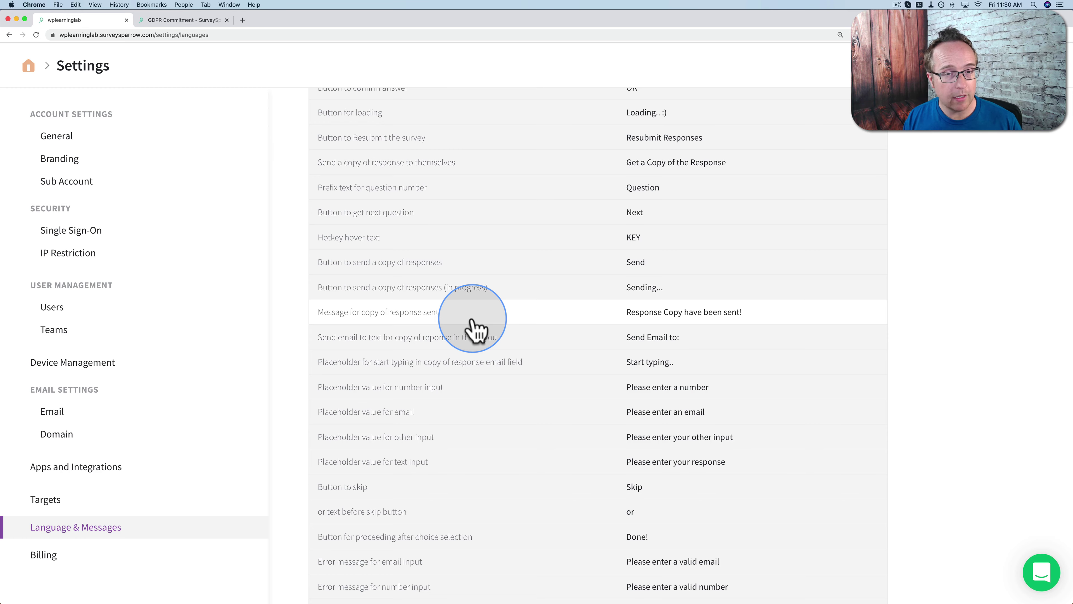
scroll(473, 329, up, 5)
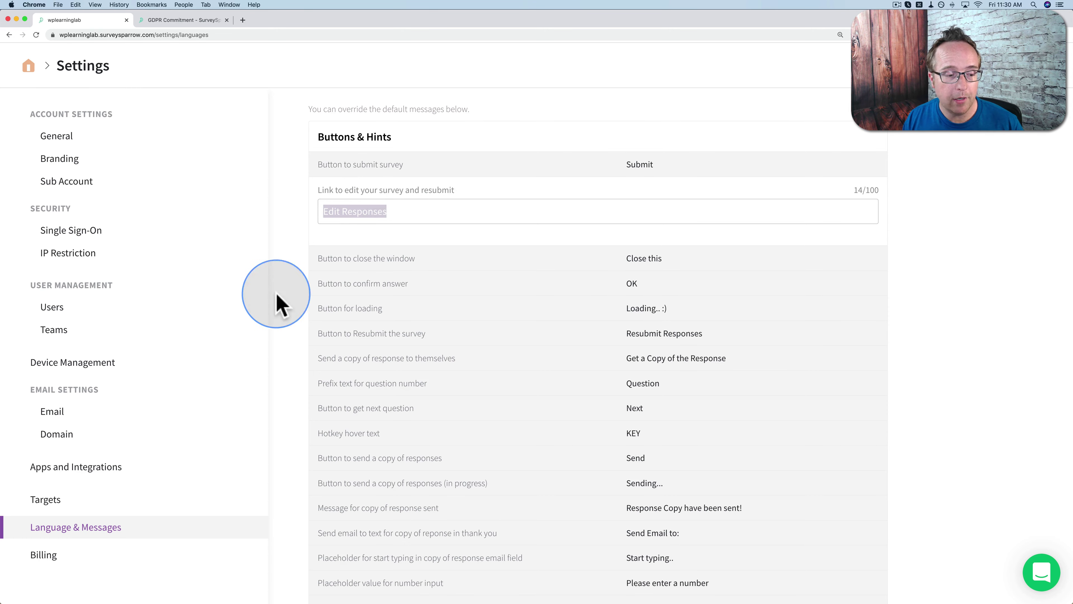
click(319, 263)
click(50, 560)
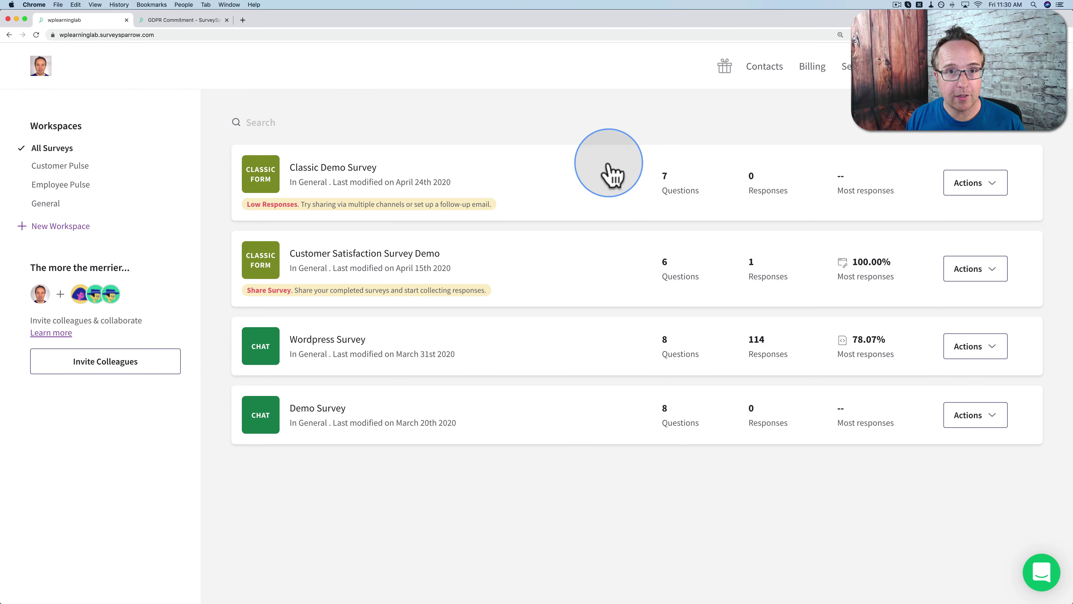
Create a new web link share for the Classic Demo Survey and paste its long URL into a new browser tab.
click(997, 182)
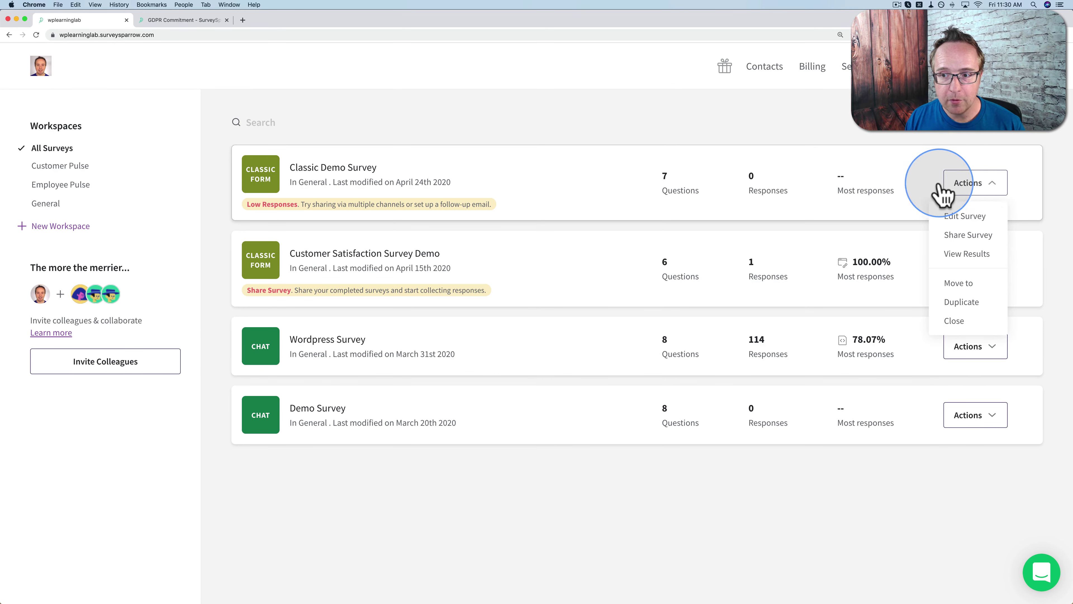
click(967, 237)
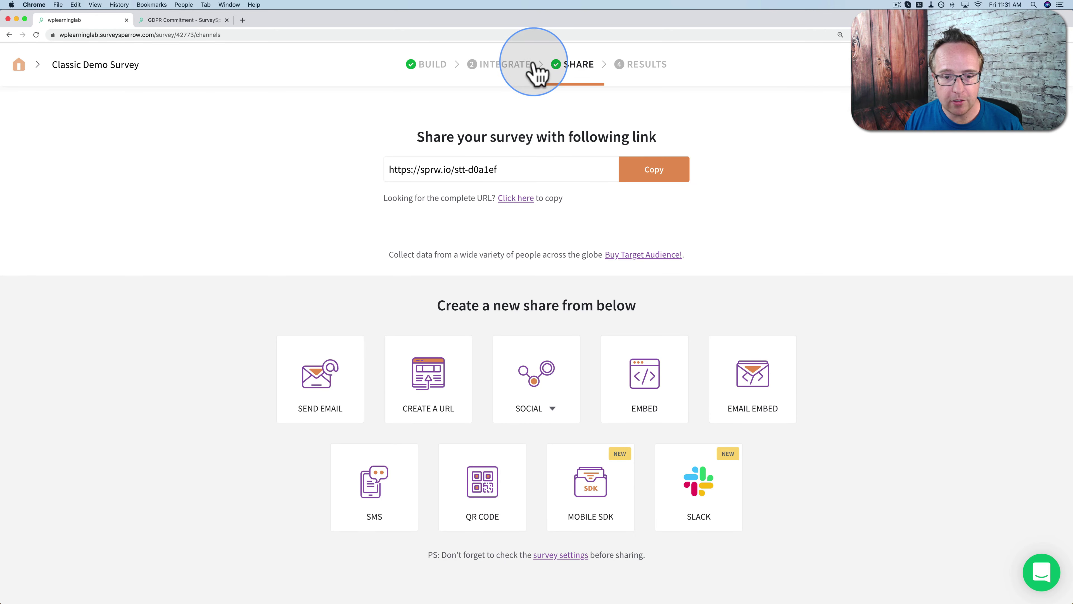
click(424, 389)
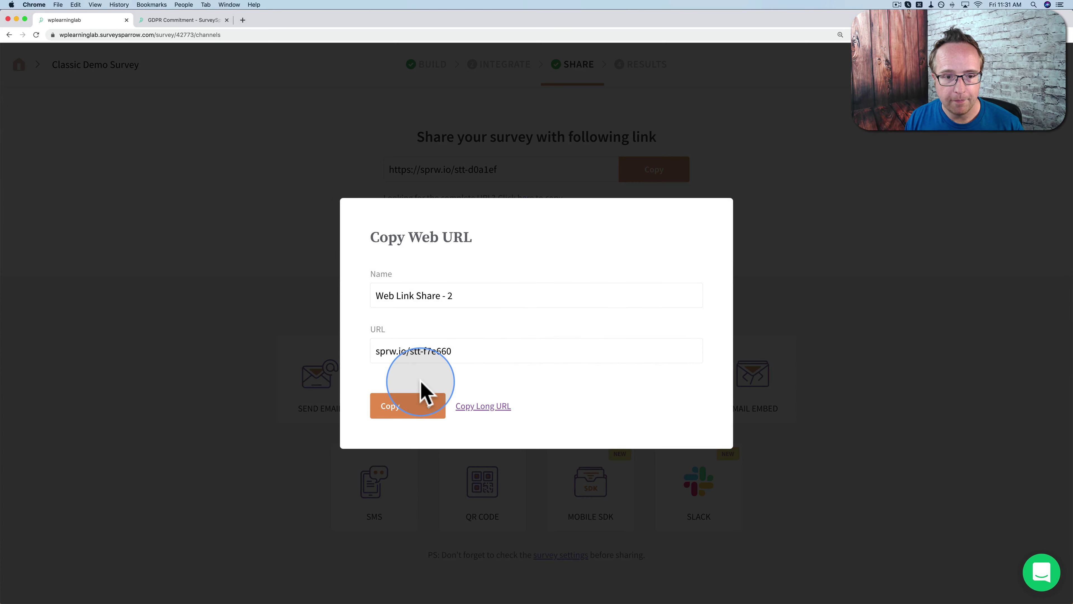
click(481, 408)
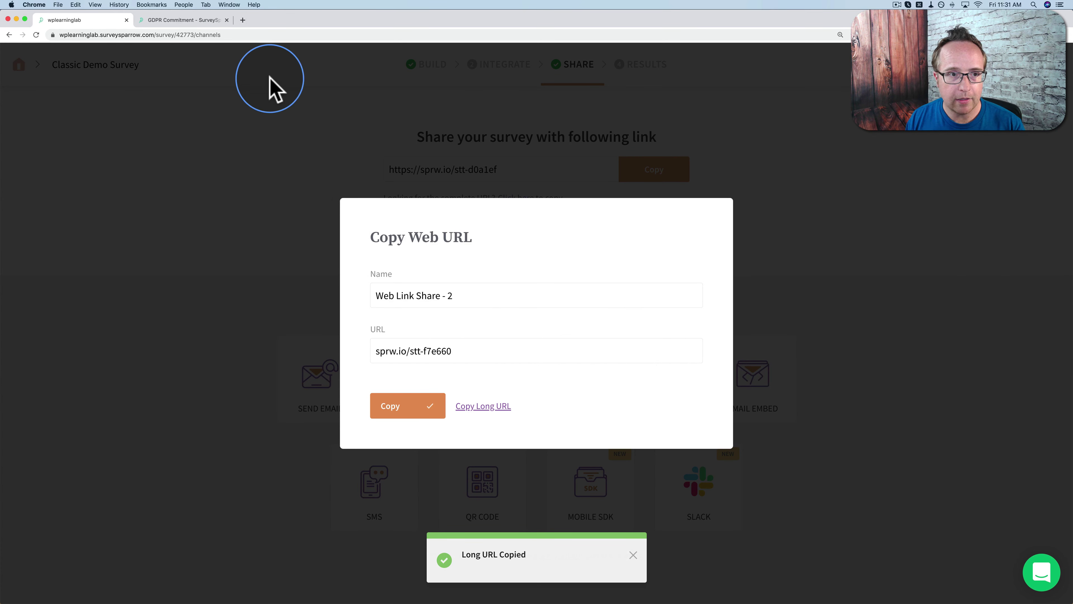
click(242, 20)
key(super+v)
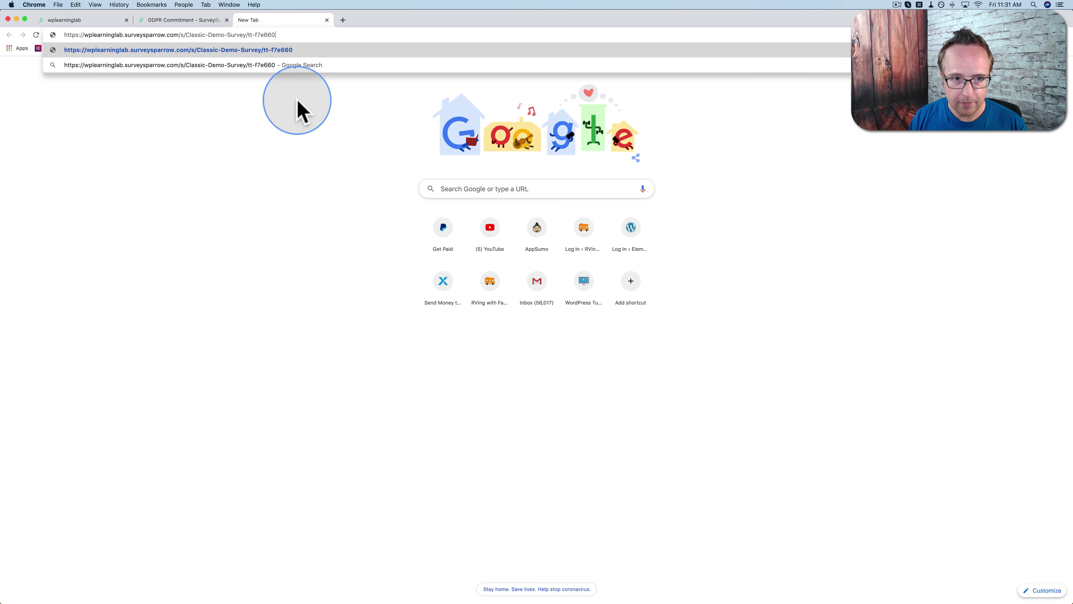
click(104, 22)
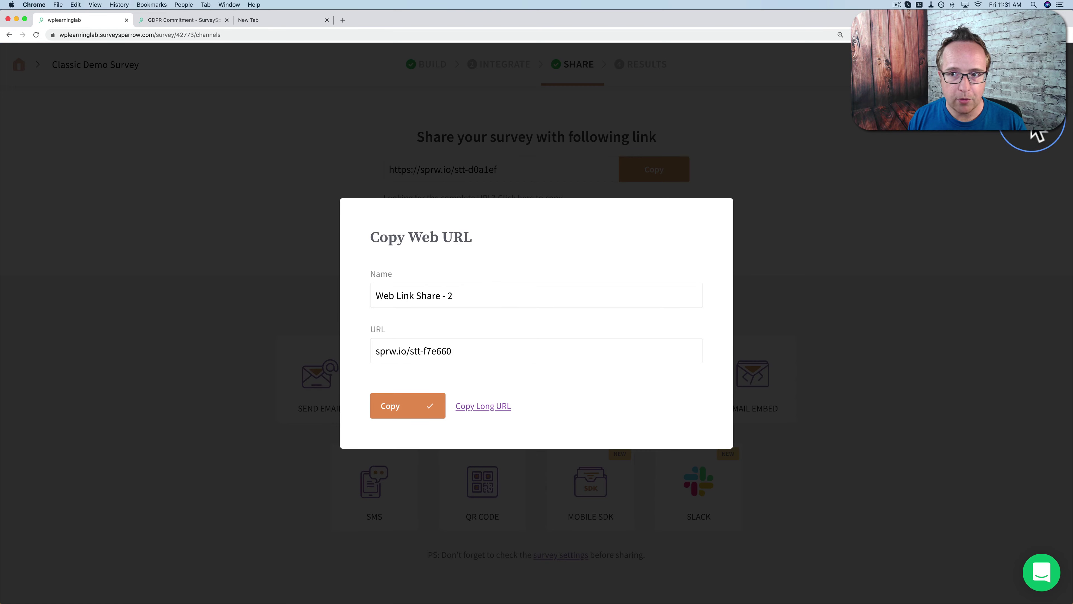
Load the survey's custom variable URL in the new browser tab with soccershoe set to blue.
click(450, 106)
click(430, 67)
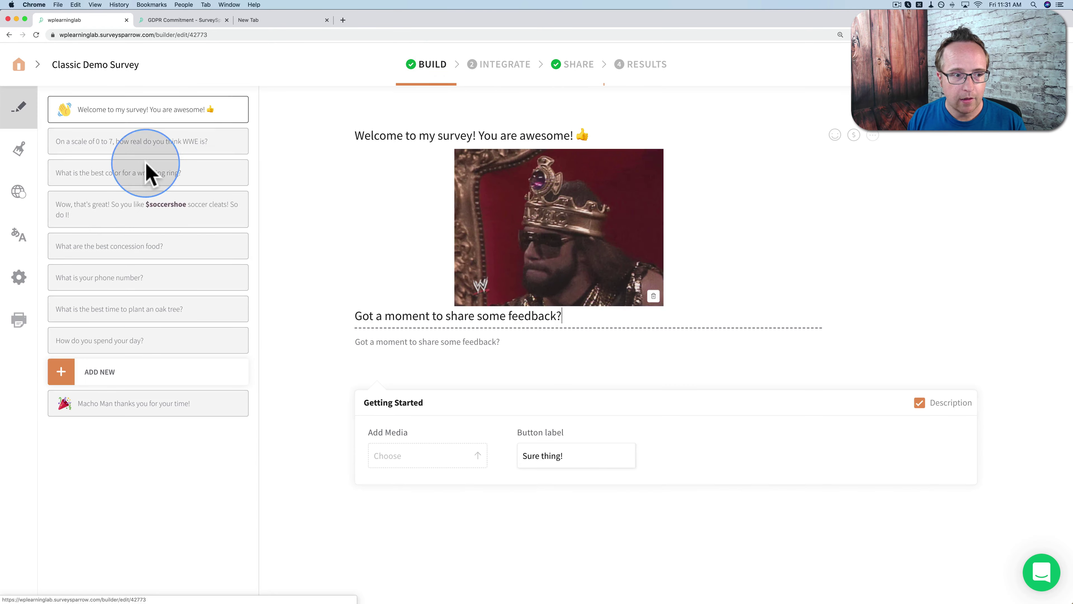
click(24, 194)
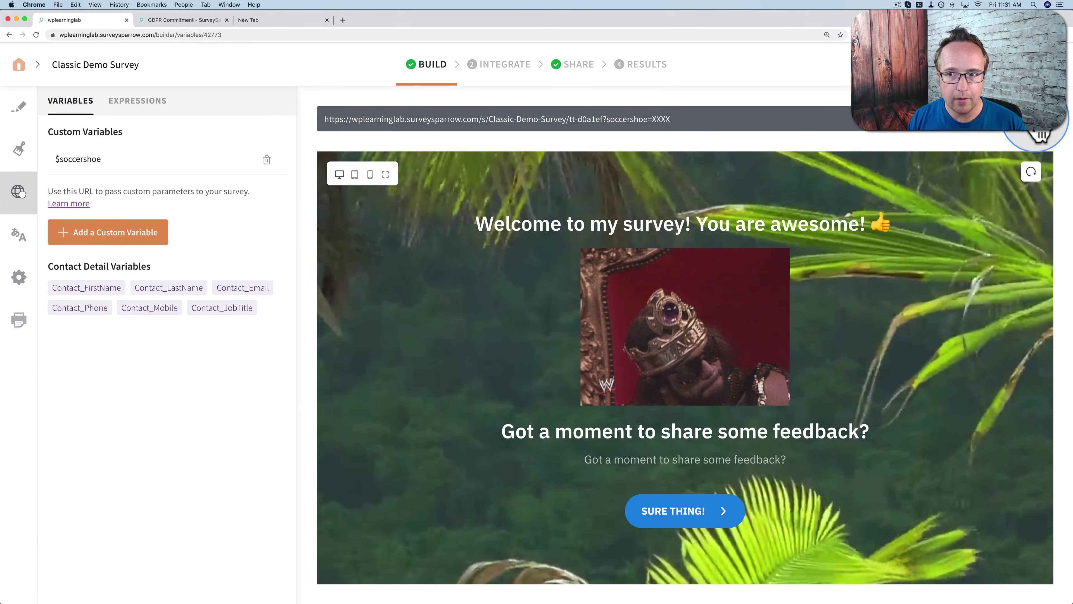
click(278, 20)
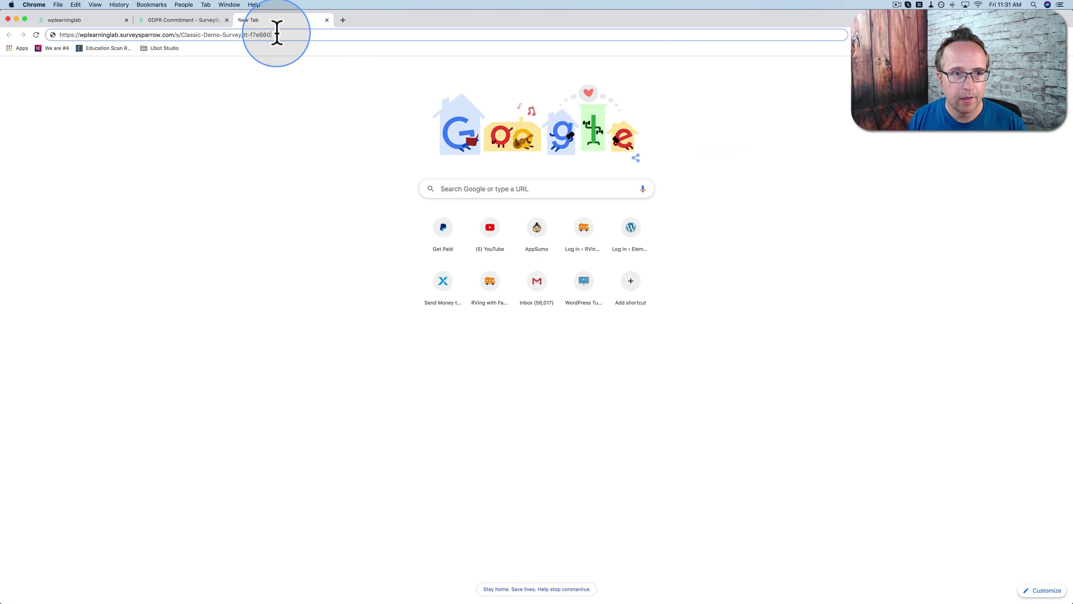
click(276, 34)
key(super+v)
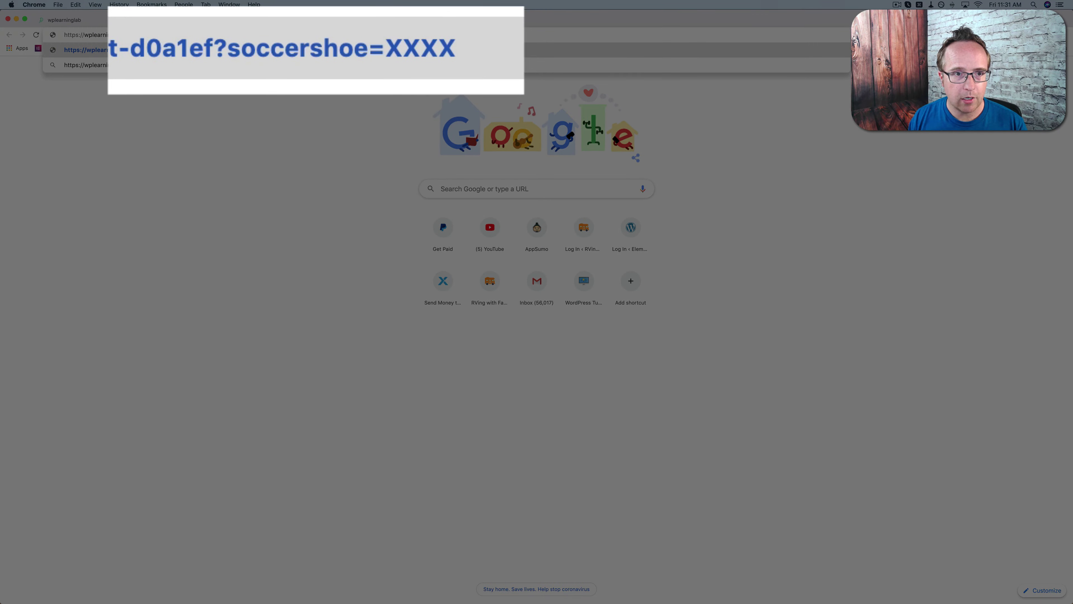
key(Return)
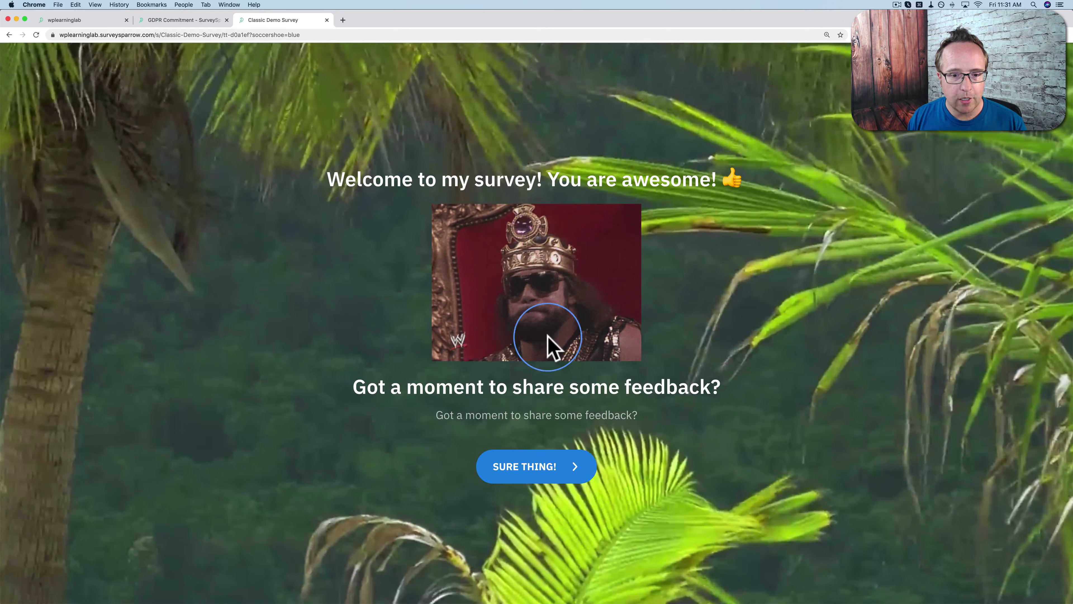
Start the survey, rate how real WWE is as 6, and choose Red as the best wrestling ring color.
click(549, 469)
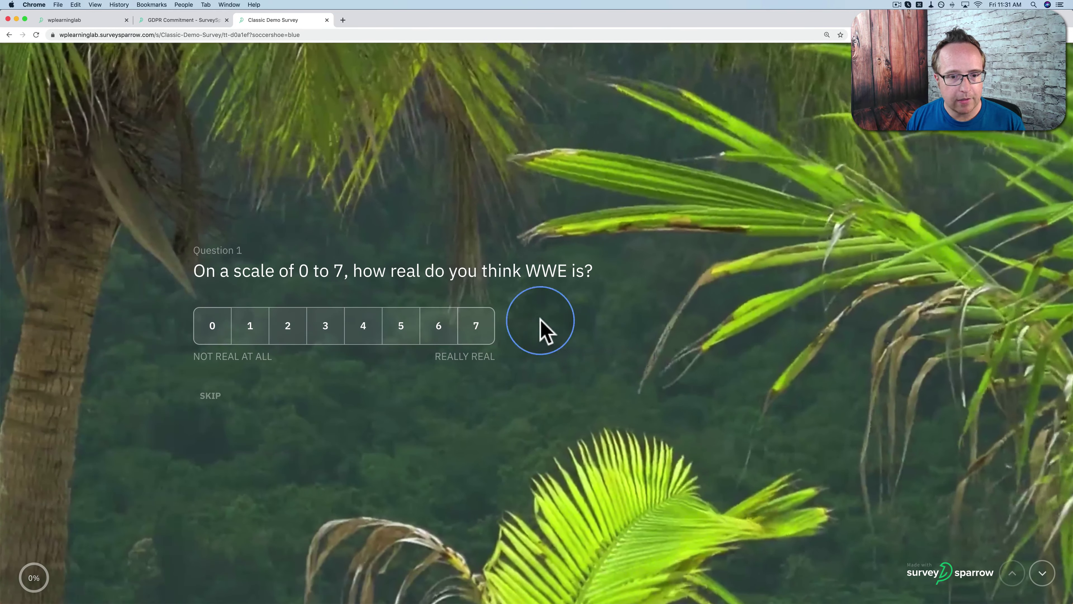
click(442, 331)
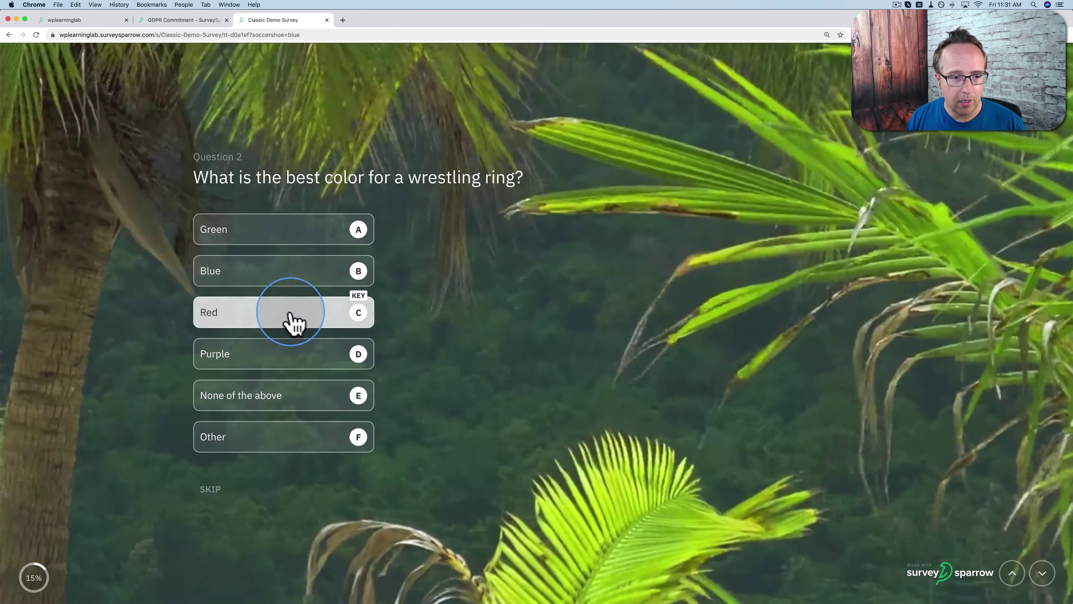
click(295, 323)
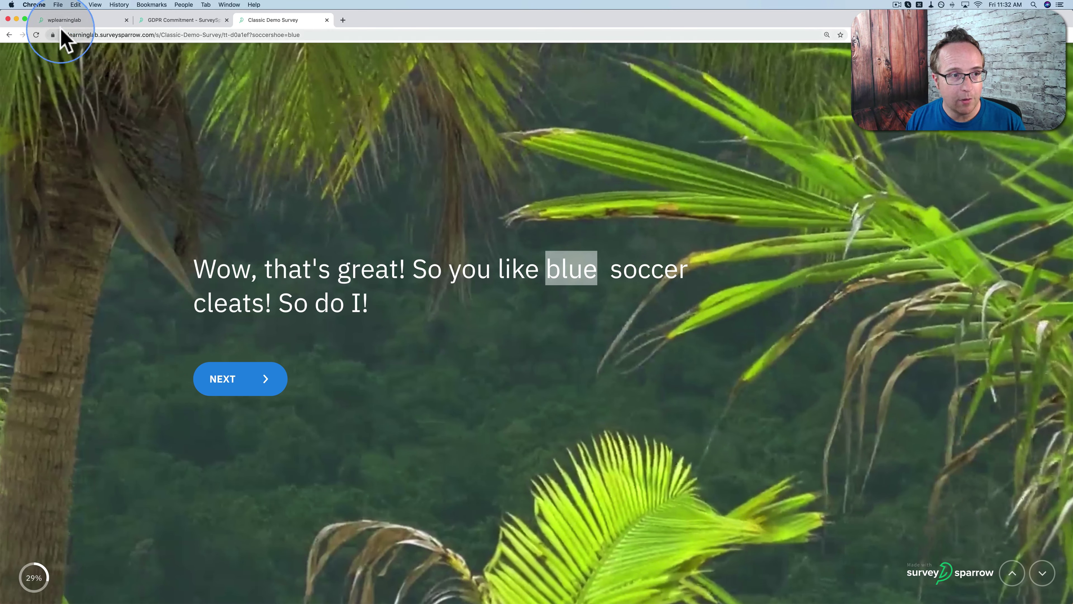
Go back to the survey builder and examine the soccershoe variable in the soccer cleats message.
click(70, 22)
click(20, 109)
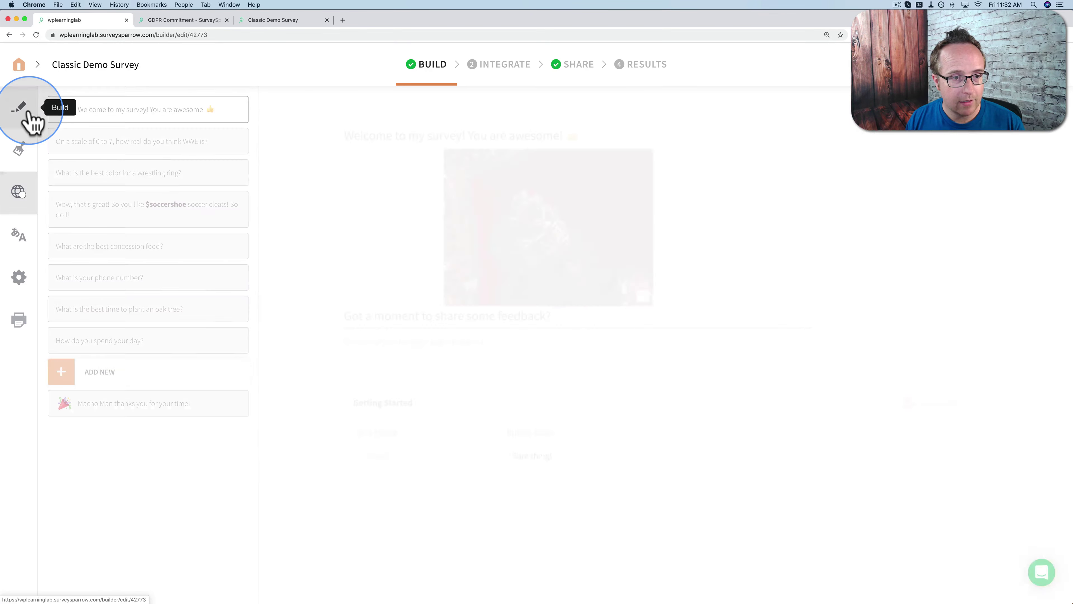
click(118, 220)
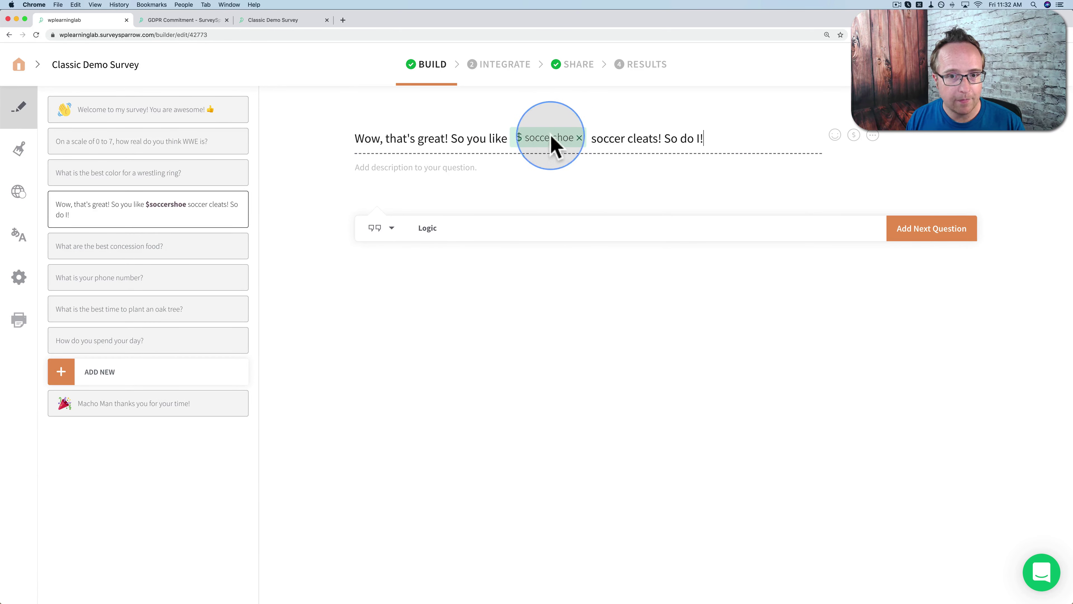
Reload the shared survey with the soccershoe value in its URL changed to red.
click(263, 24)
click(309, 33)
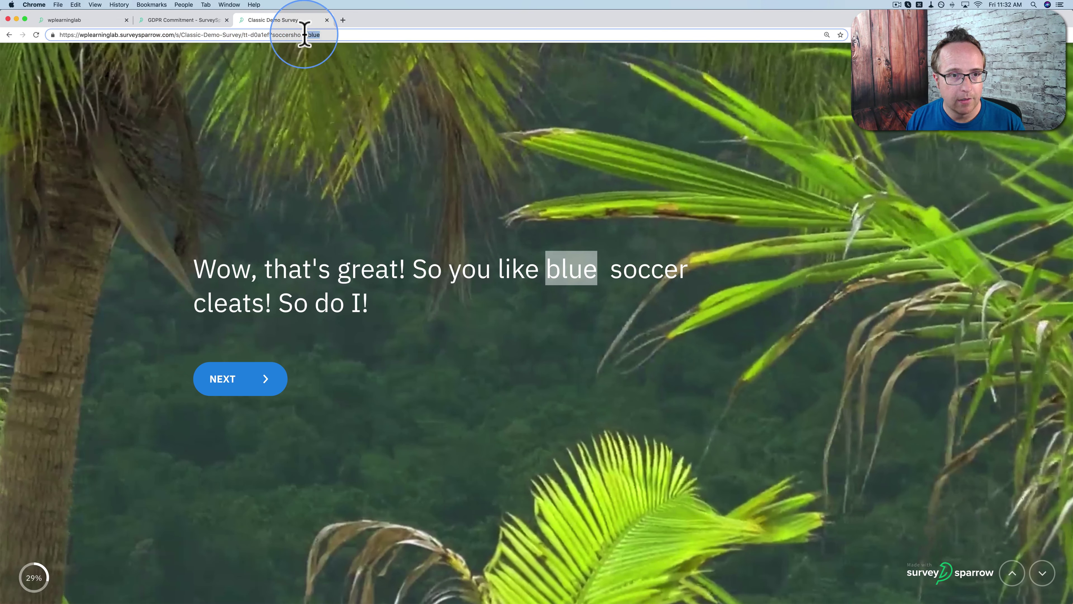
text(red)
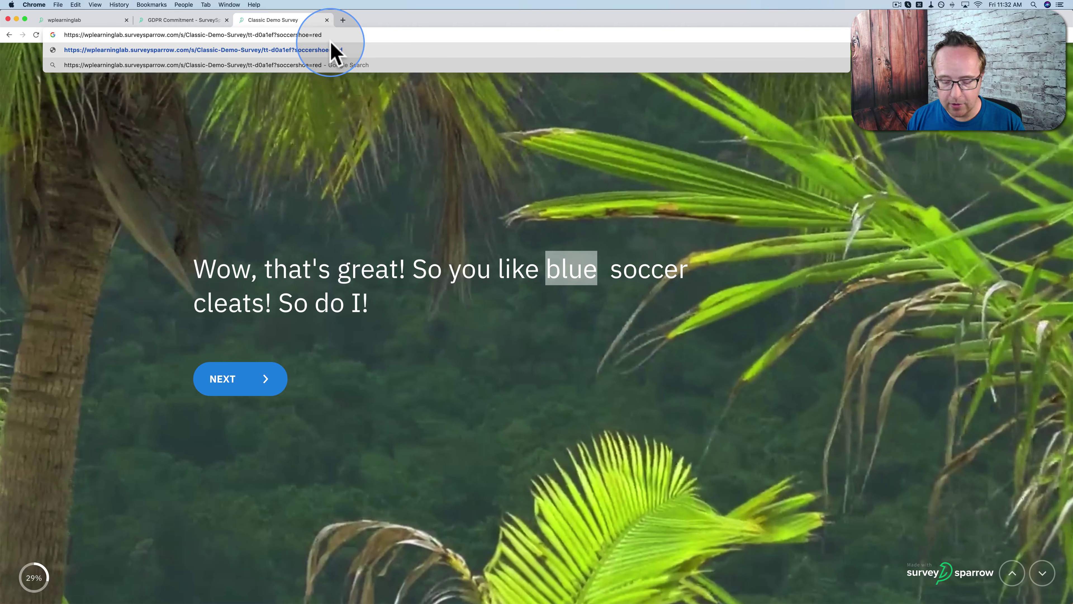
click(330, 49)
click(310, 34)
key(super+v)
double_click(324, 35)
text(red)
key(Return)
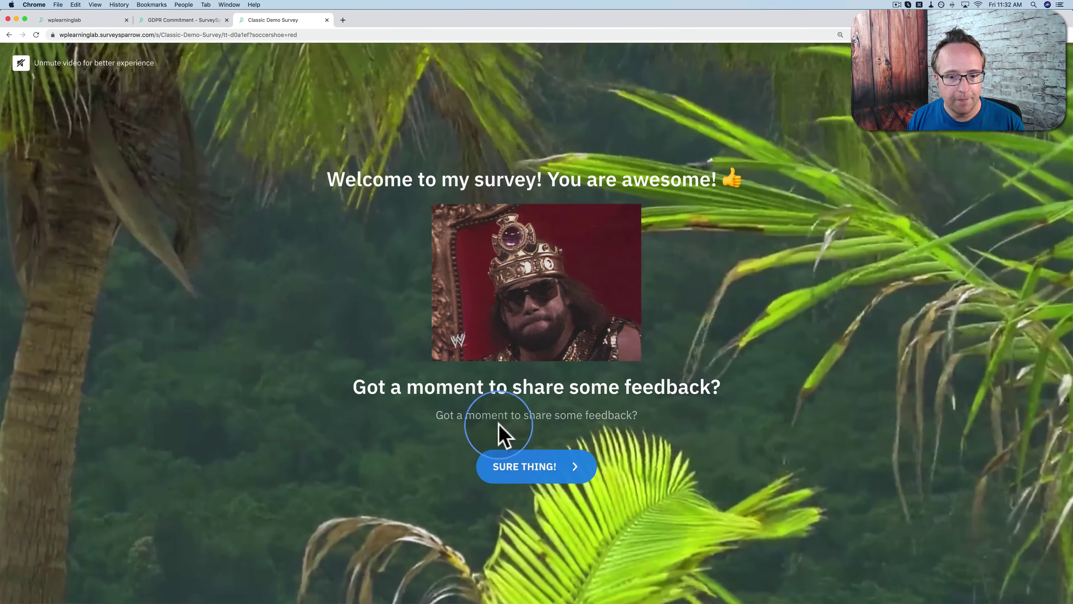
Start the survey, rate how real WWE is as 6, choose Blue for the ring, and check the color word in the cleats message.
click(529, 466)
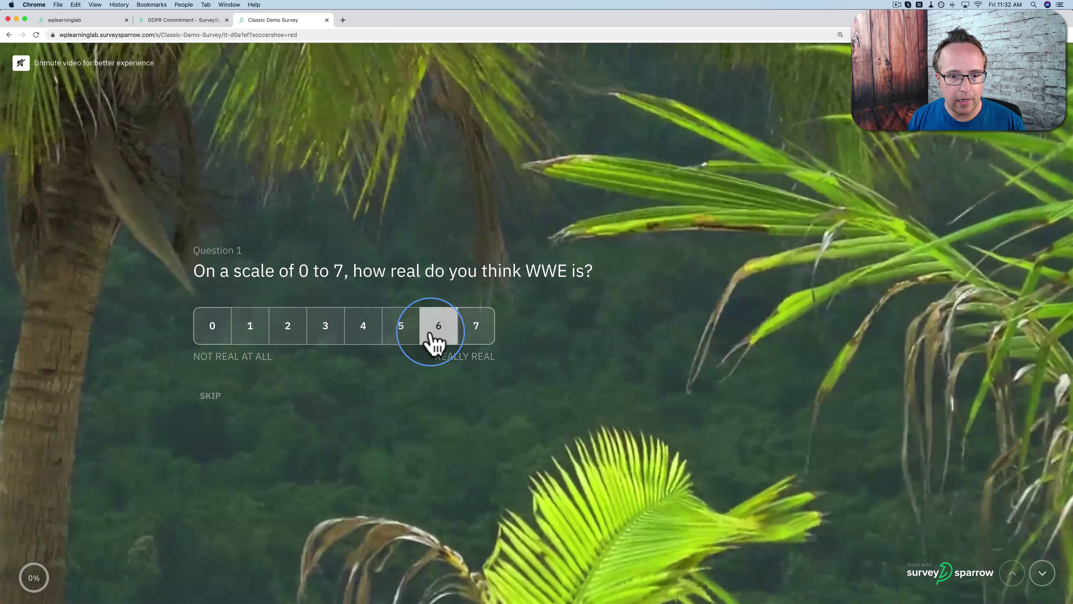
click(435, 338)
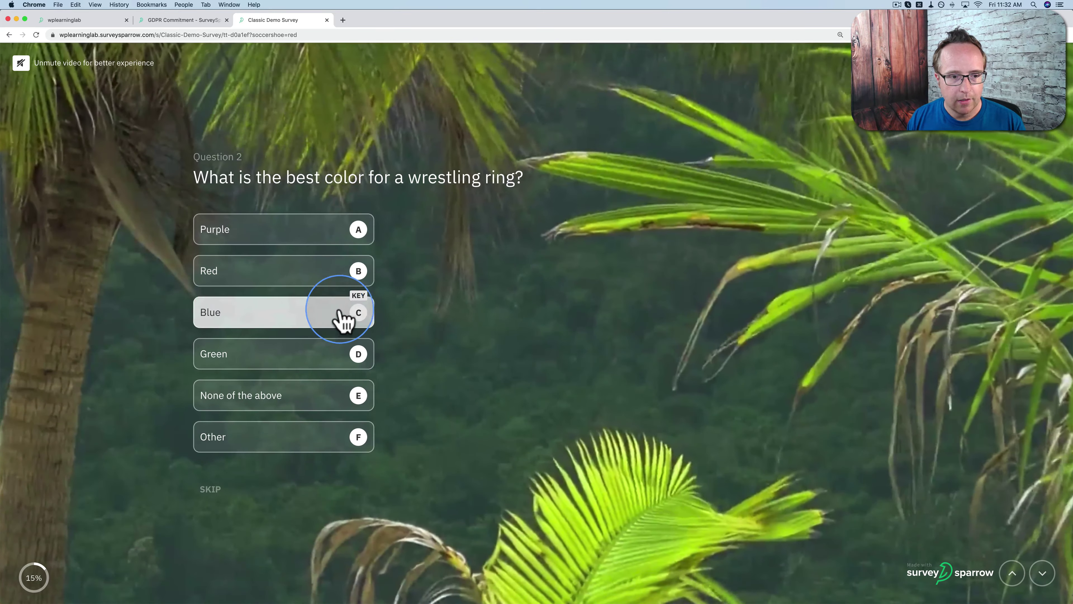
click(340, 314)
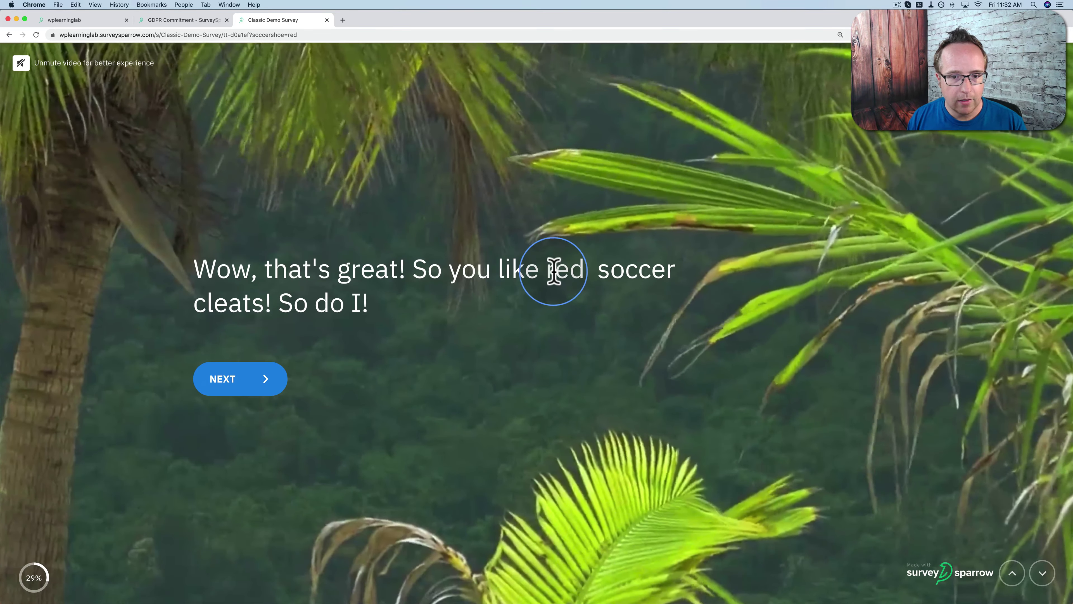
drag(555, 270, 607, 271)
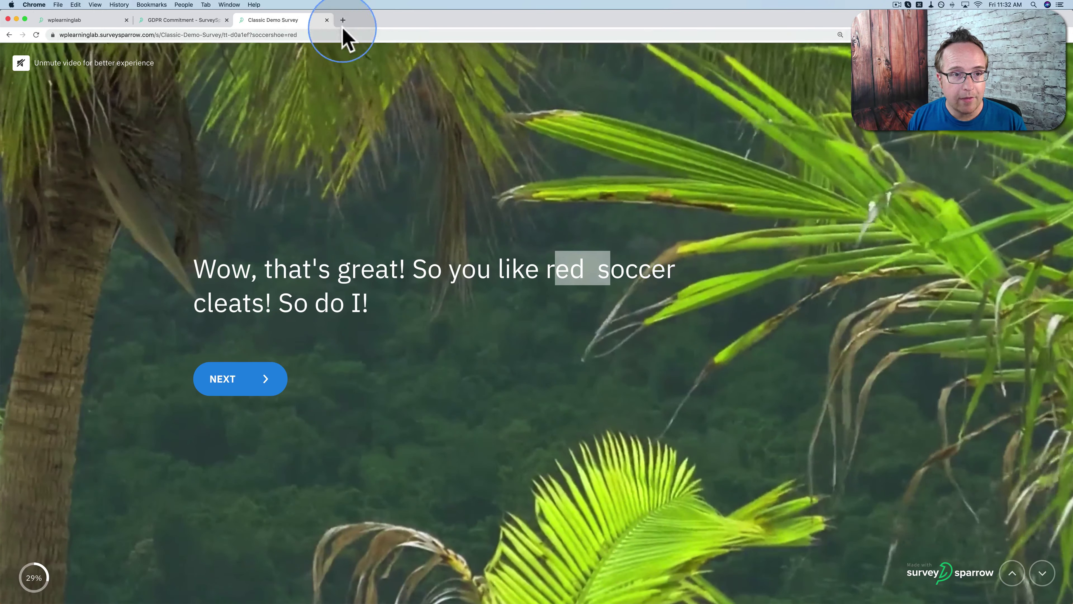
Rank the best concession foods as Popcorn, Hamburgers, Hot dogs and continue to the phone question.
click(223, 369)
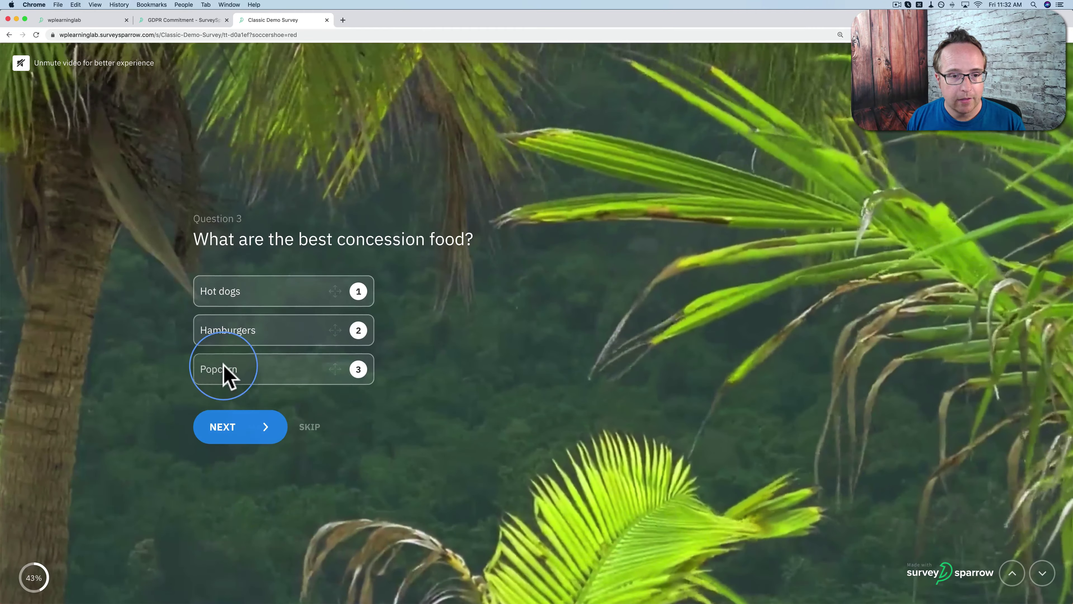
drag(260, 324, 260, 291)
drag(250, 360, 243, 288)
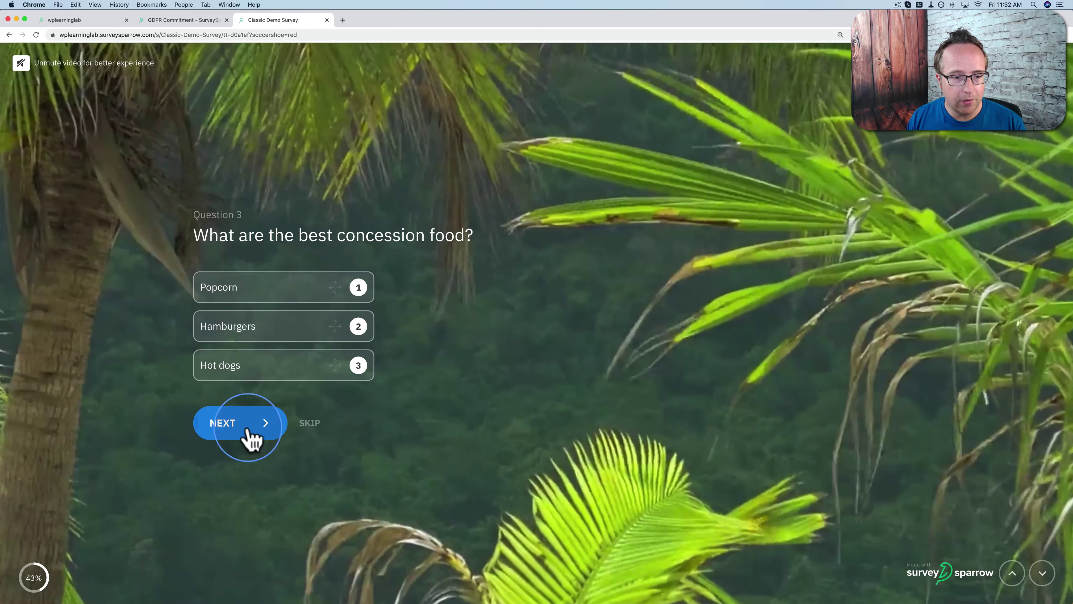
click(238, 436)
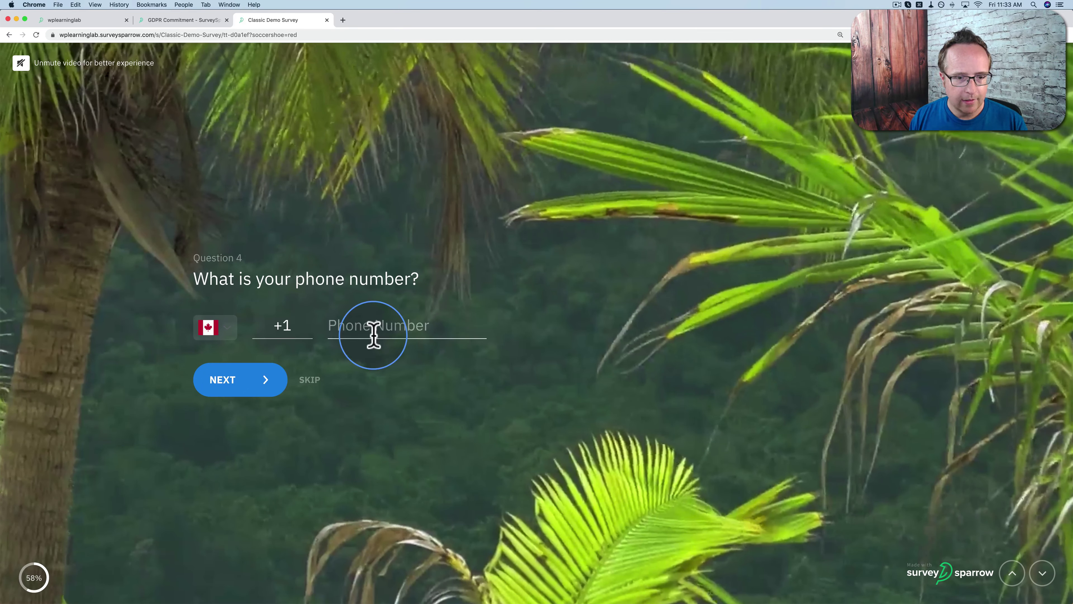
Try to submit a phone number, skip that question, and answer the one about when to plant an oak tree.
text(23635345)
click(250, 372)
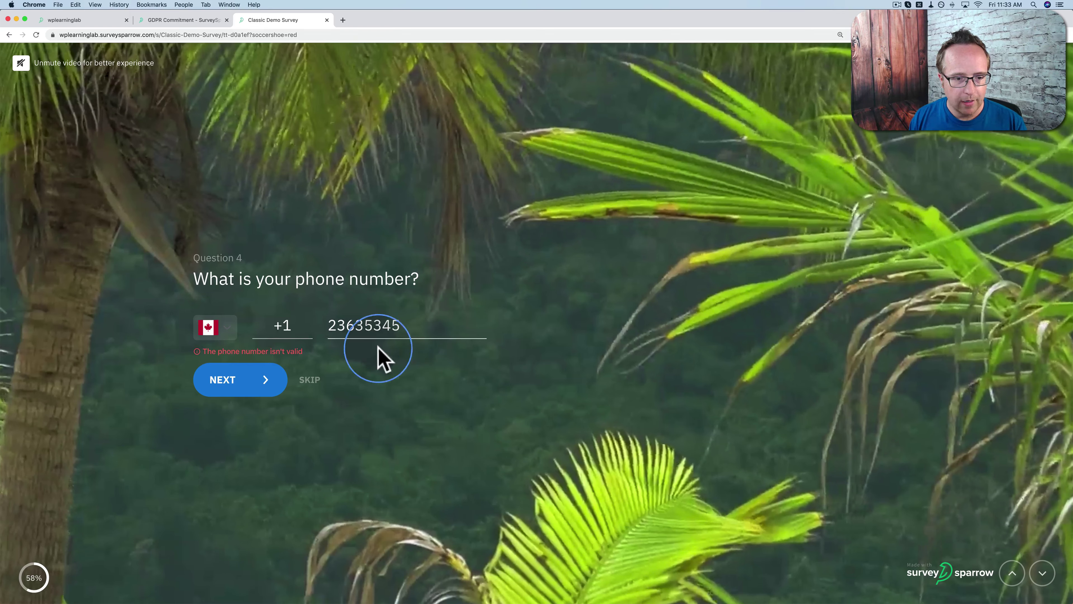
click(296, 379)
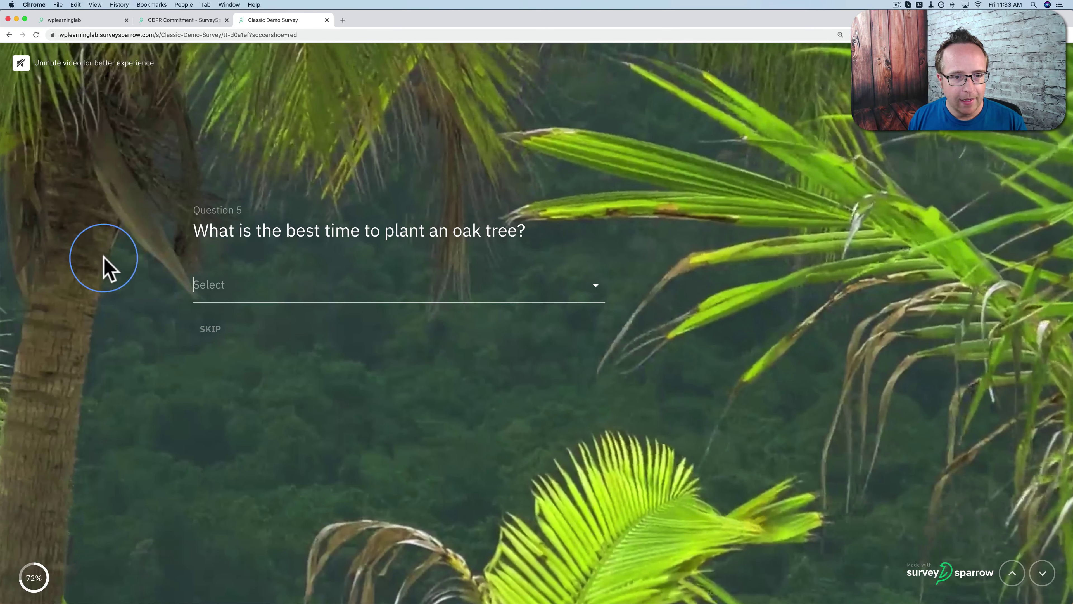
click(228, 283)
click(247, 374)
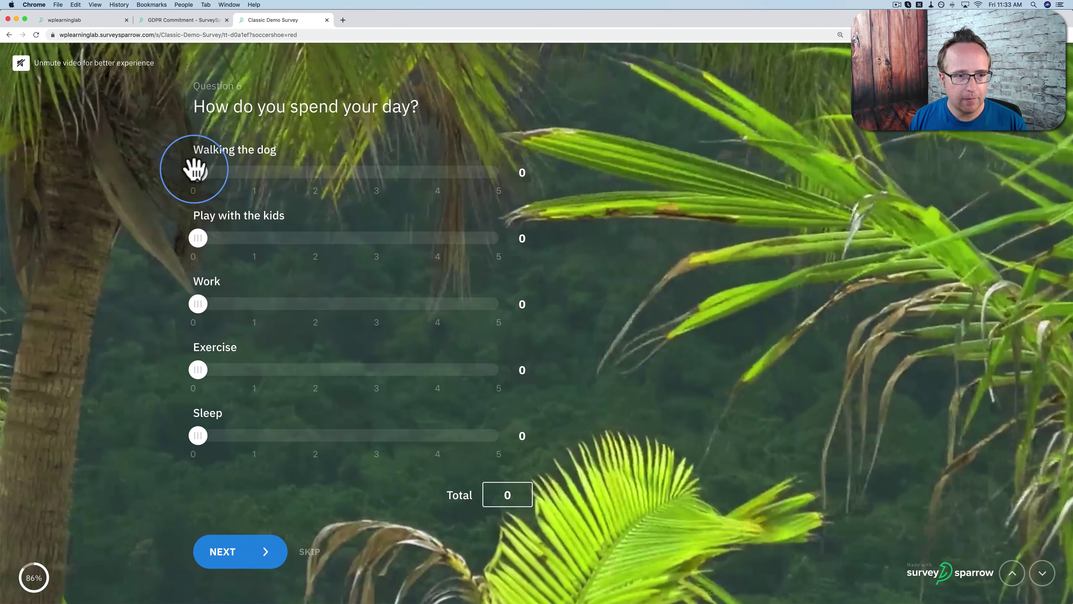
Set the day sliders to Walking the dog 1, Play with the kids 5, Work 3, Exercise 1 and Sleep 5.
drag(201, 171, 255, 173)
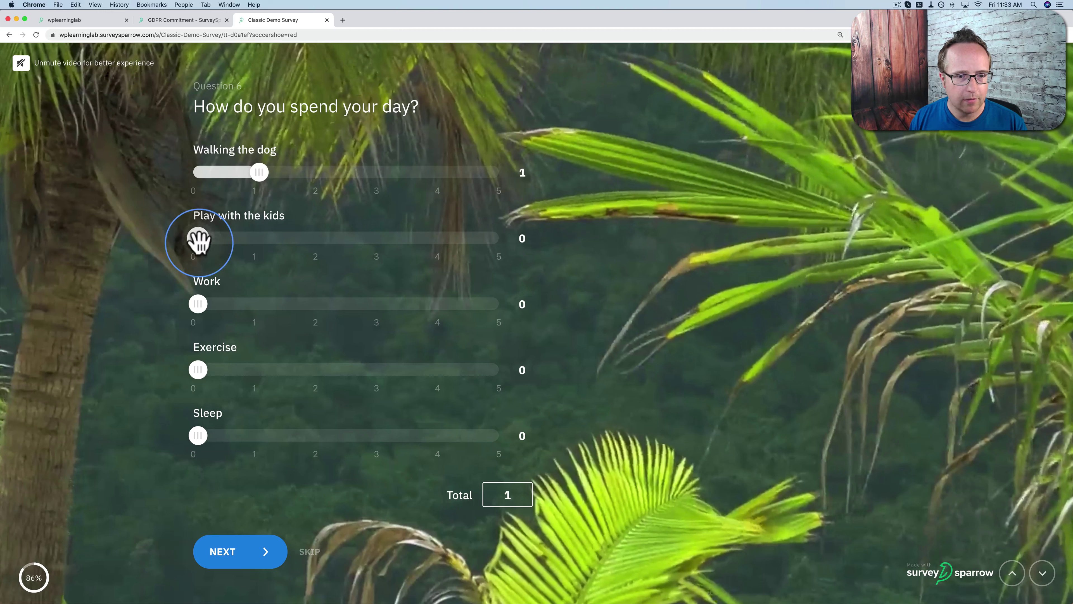
drag(198, 237, 528, 246)
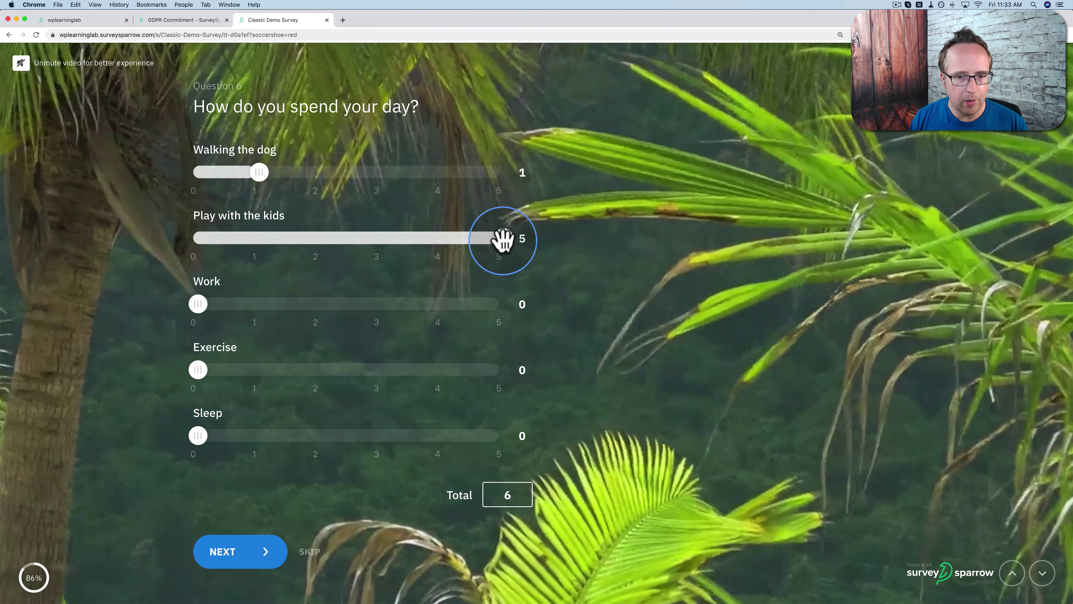
drag(195, 303, 382, 306)
drag(229, 372, 228, 372)
drag(196, 436, 577, 420)
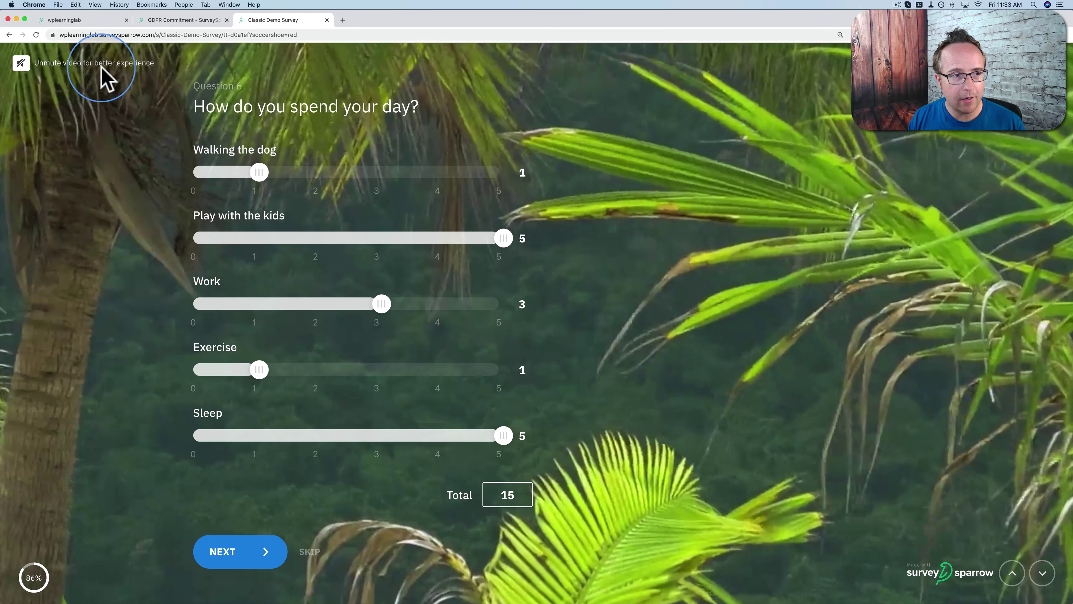
In the survey builder, set the upper range of the "How do you spend your day?" question to 15.
click(82, 21)
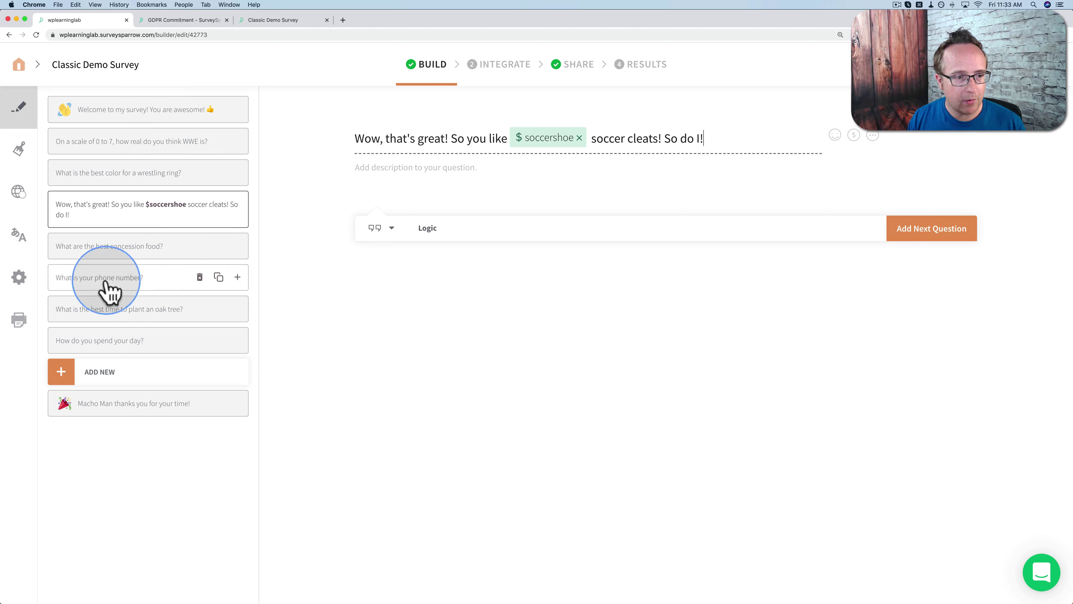
click(141, 343)
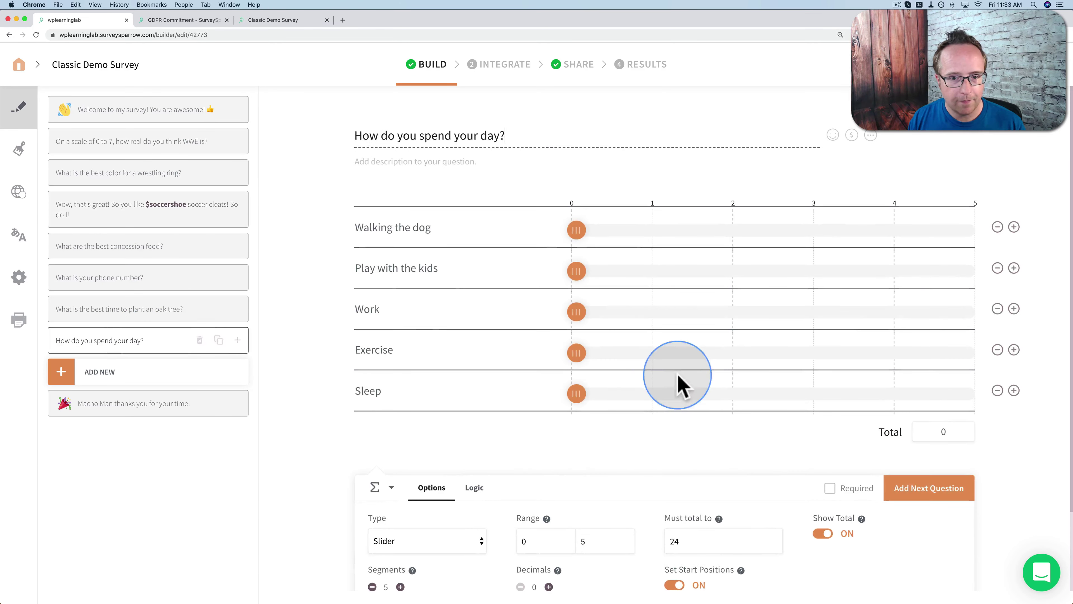
scroll(662, 477, down, 2)
drag(611, 482, 561, 482)
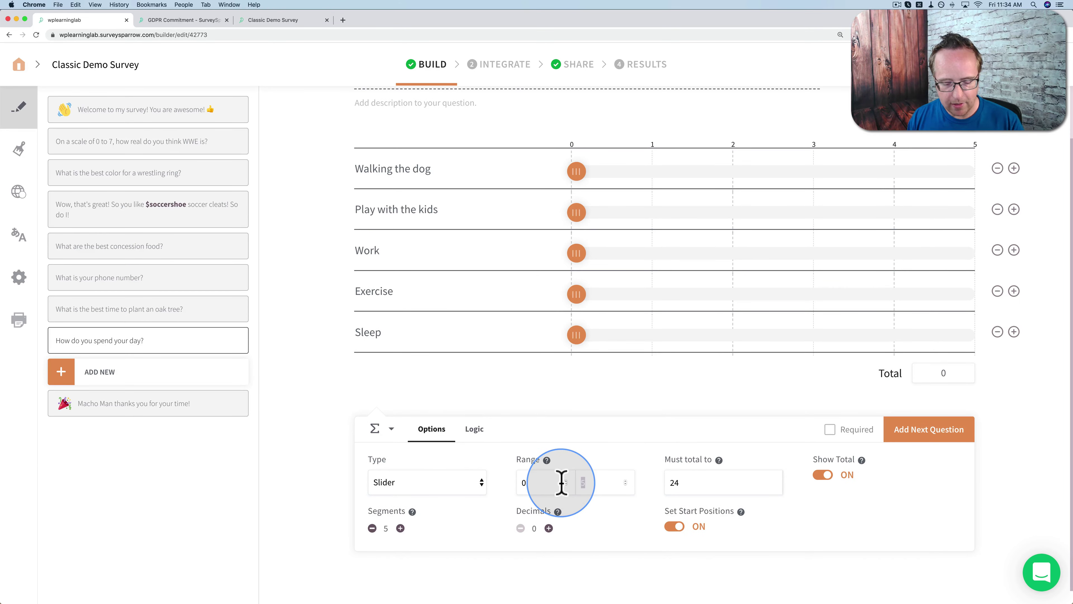
text(15)
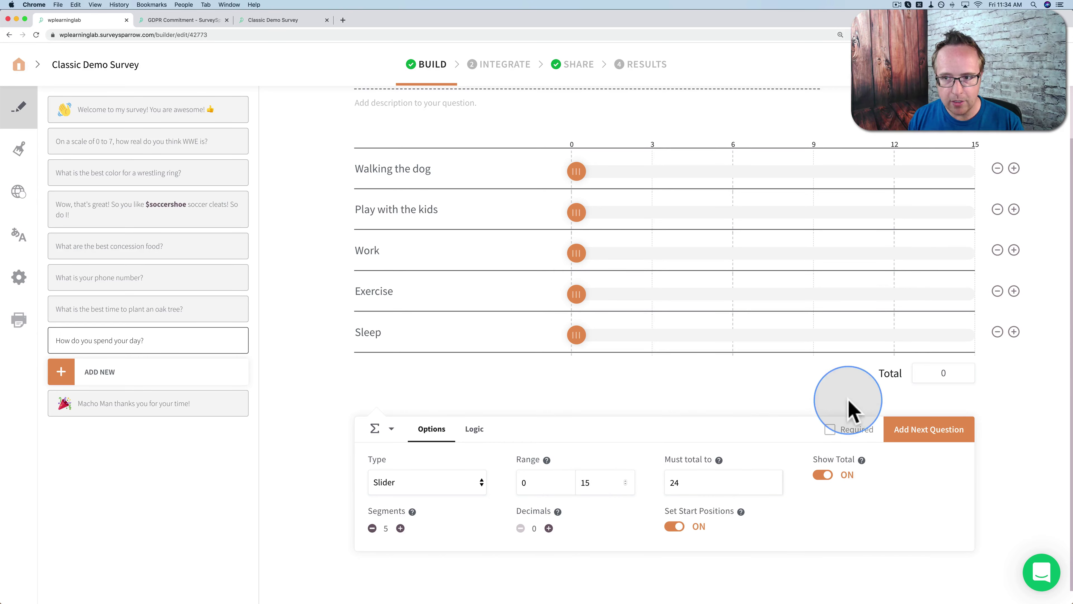
Restart the shared survey and advance to the "How do you spend your day?" question, skipping the WWE rating and choosing Blue for the ring.
click(272, 20)
key(super+r)
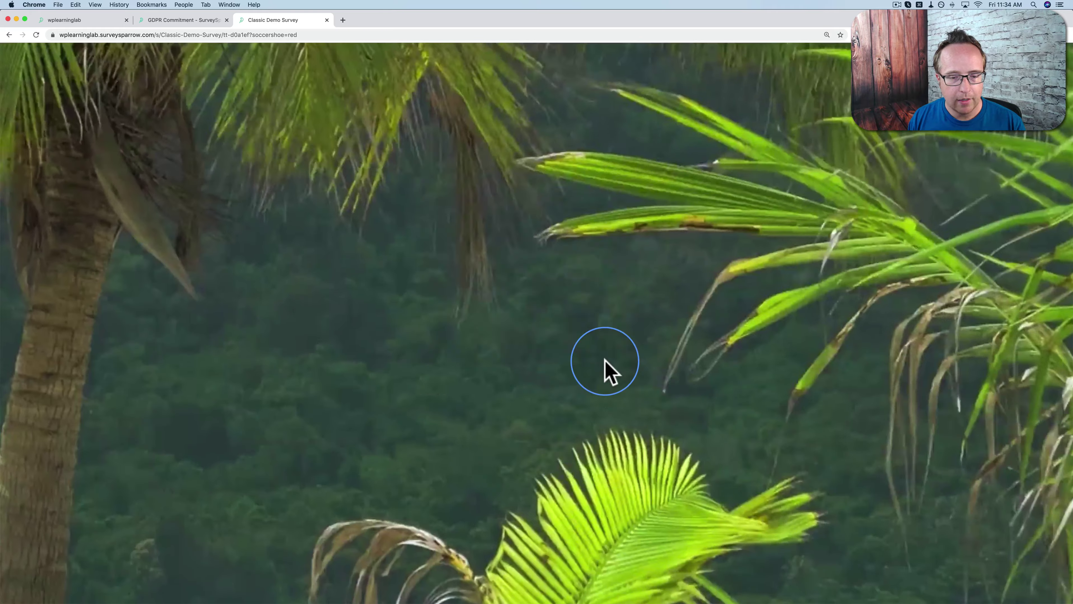
click(528, 463)
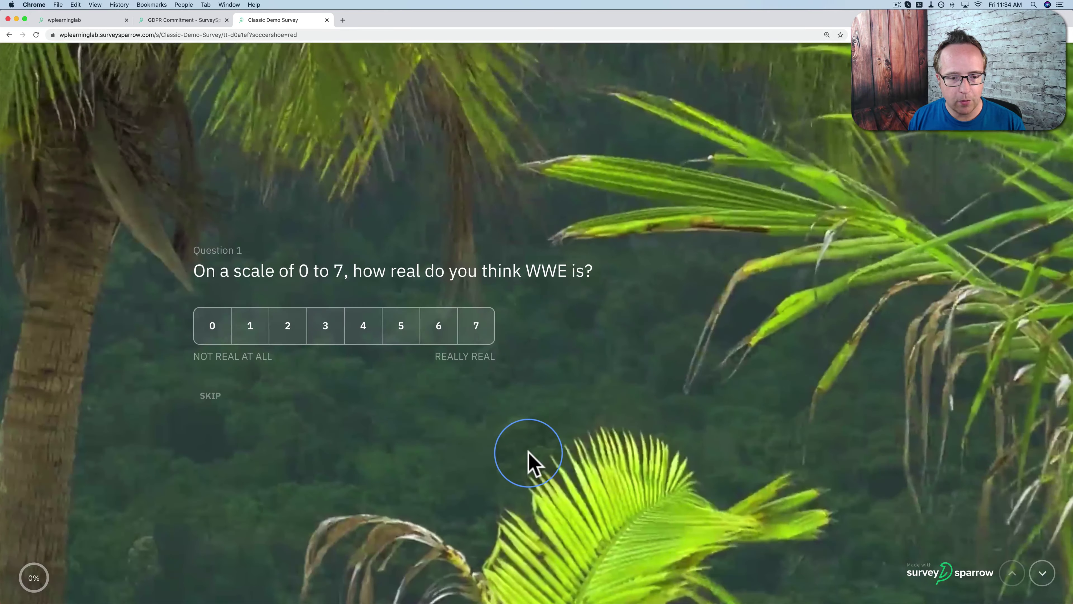
click(243, 397)
click(329, 314)
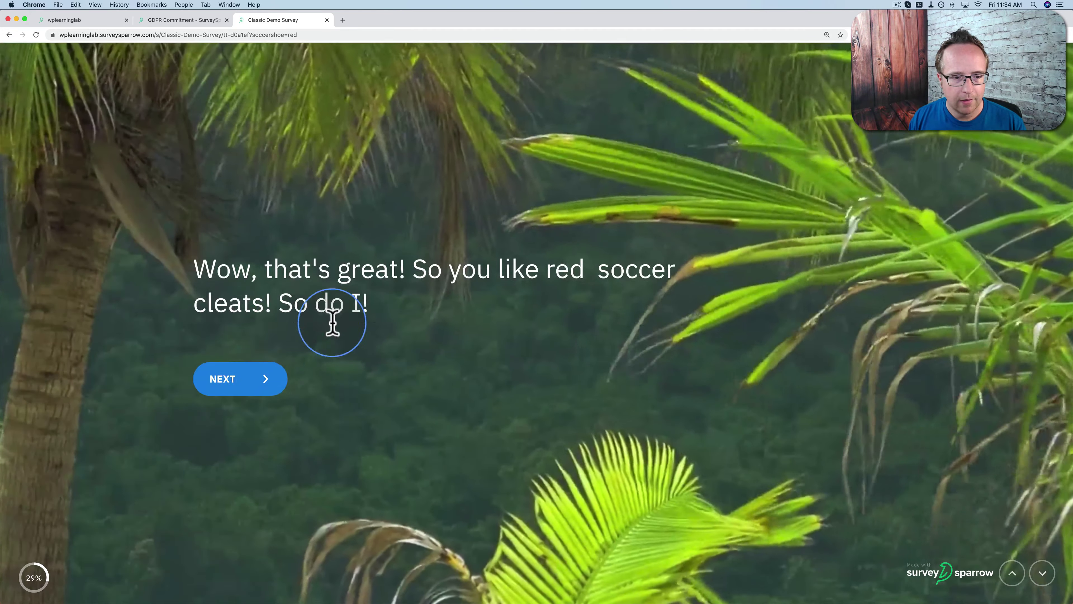
key(Return)
click(242, 431)
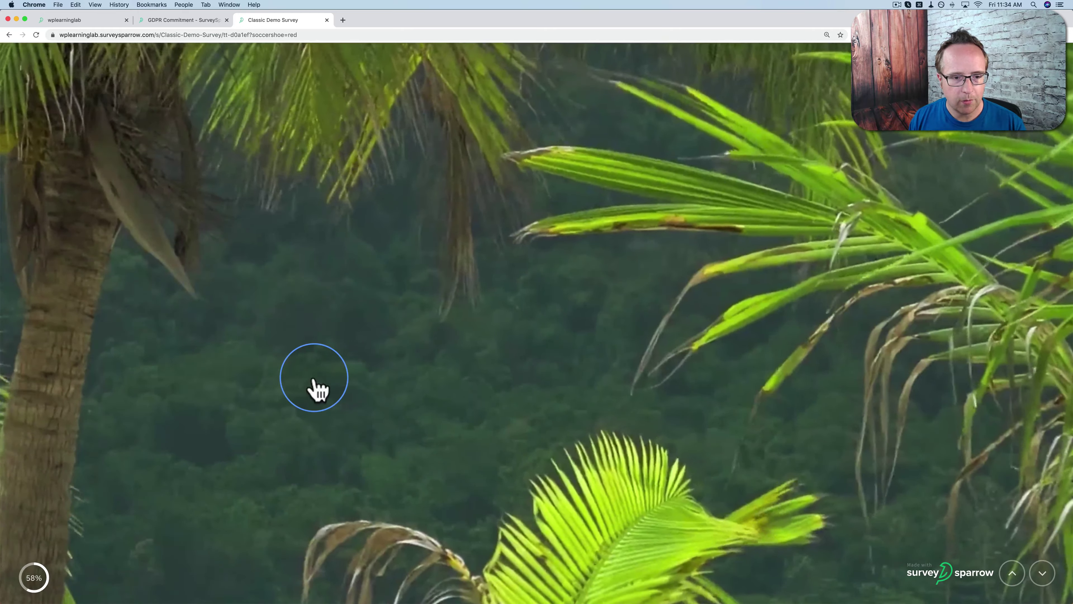
click(210, 328)
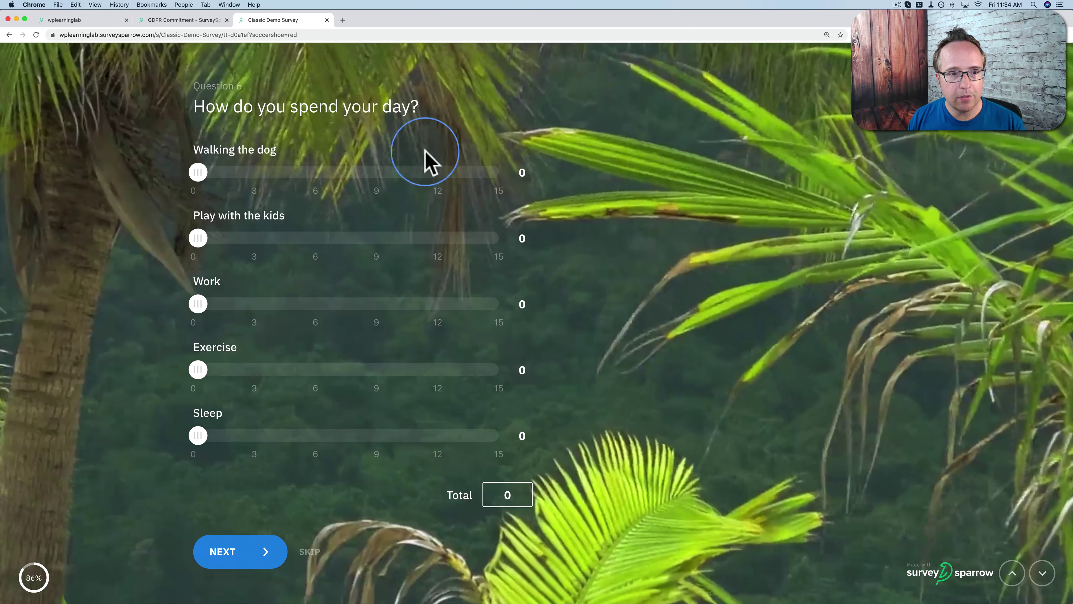
Set the day sliders to Walking the dog 1, Play with the kids 9, Work 3, Exercise 1 and Sleep 10.
drag(199, 173, 213, 180)
drag(199, 239, 381, 239)
drag(202, 312, 259, 305)
drag(198, 368, 216, 371)
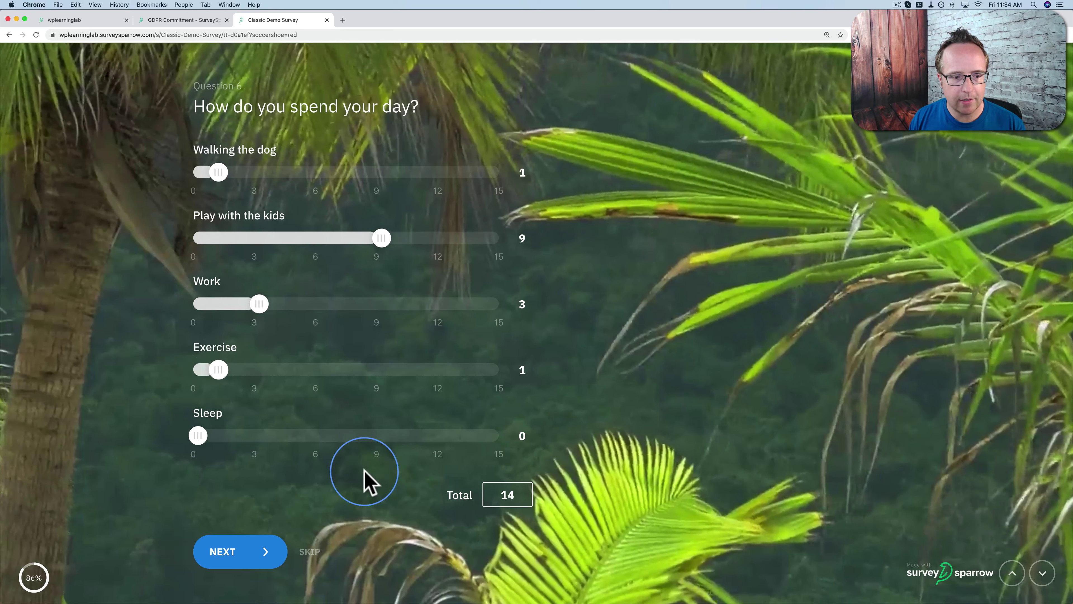
drag(196, 433, 398, 447)
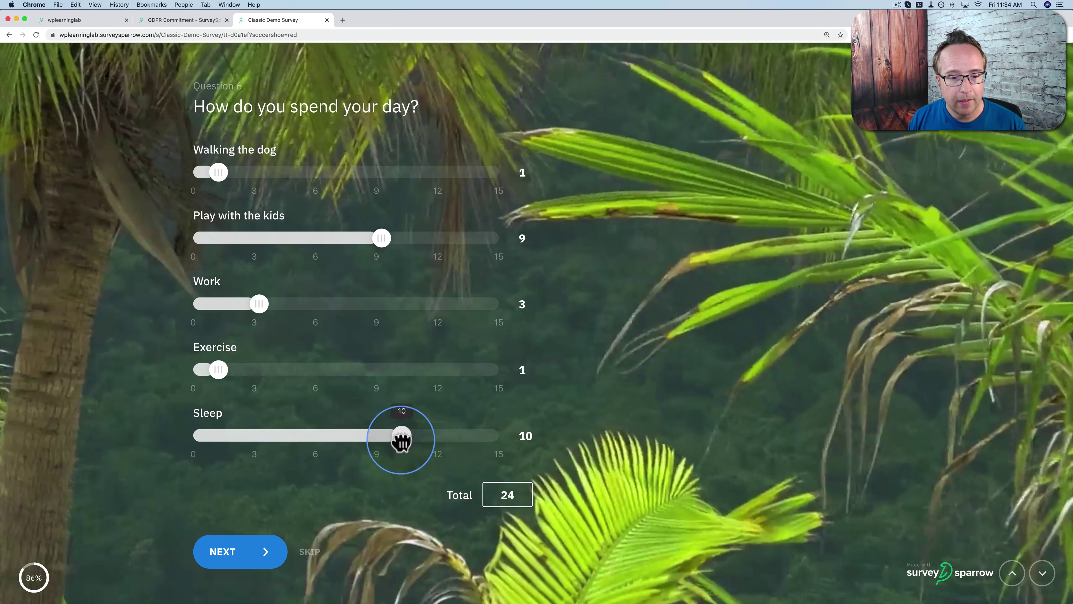
Rebalance Play with the kids to 10 and Sleep to 9, and submit the survey.
drag(359, 443, 360, 442)
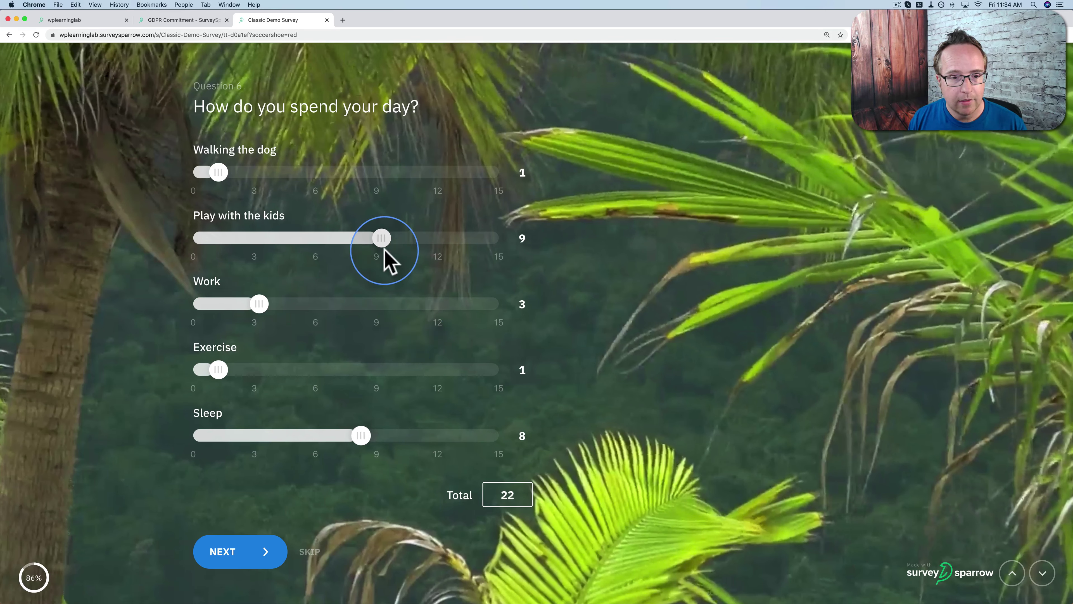
drag(385, 240, 436, 249)
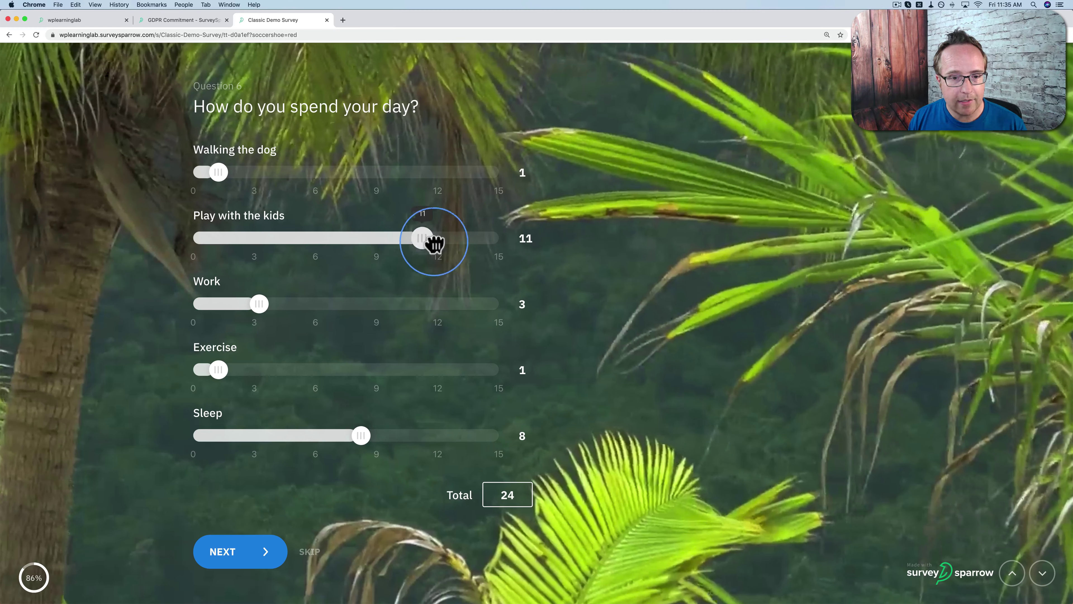
drag(222, 176, 343, 173)
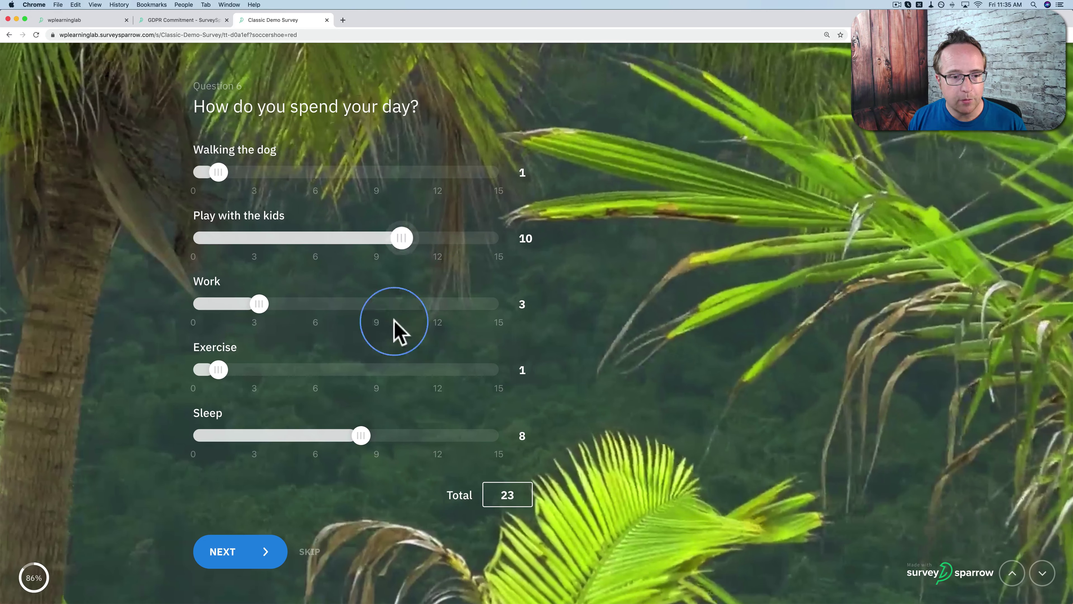
drag(385, 438, 486, 438)
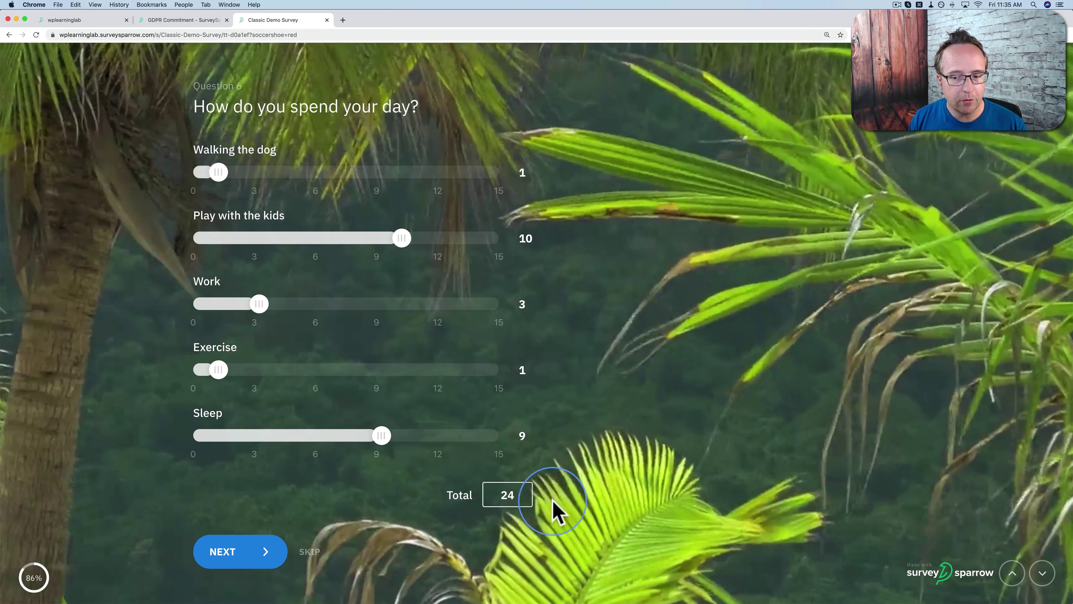
click(242, 558)
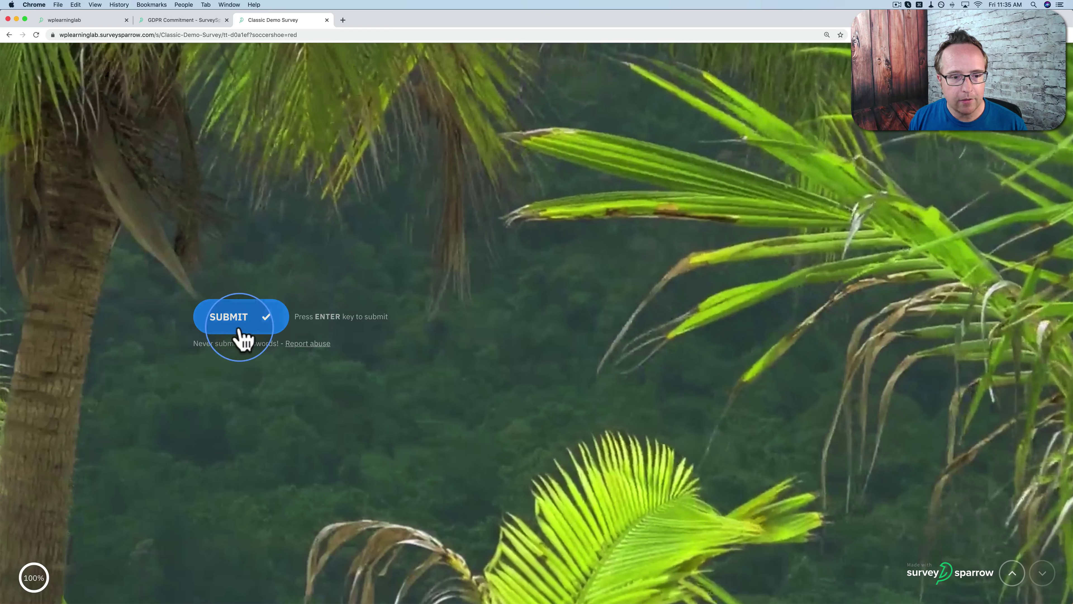
click(239, 330)
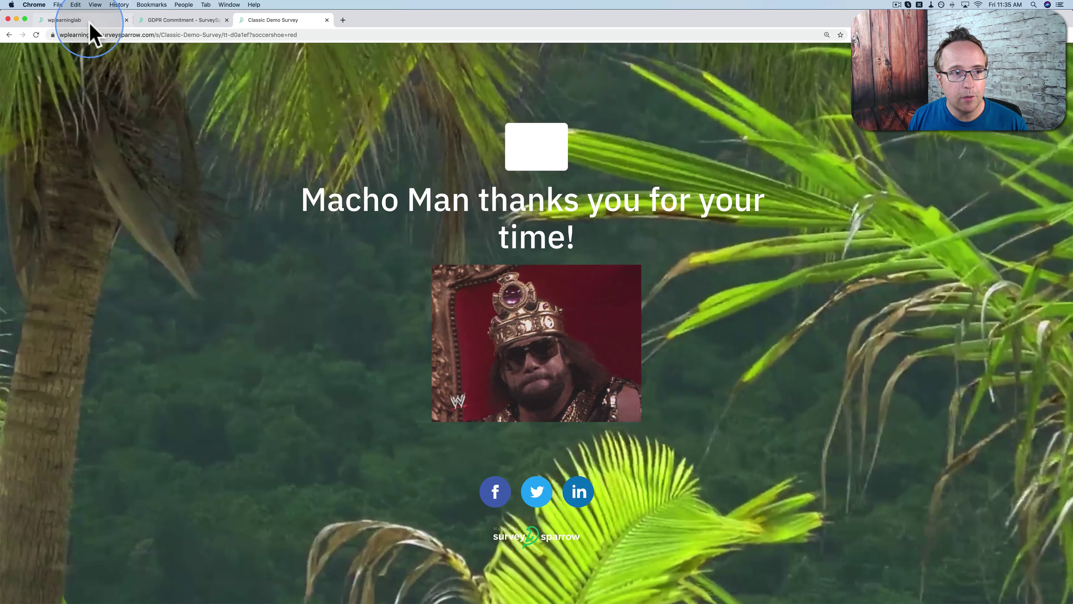
Return to the survey dashboard and open the results reports of the Classic Demo Survey.
click(80, 19)
click(18, 65)
click(999, 189)
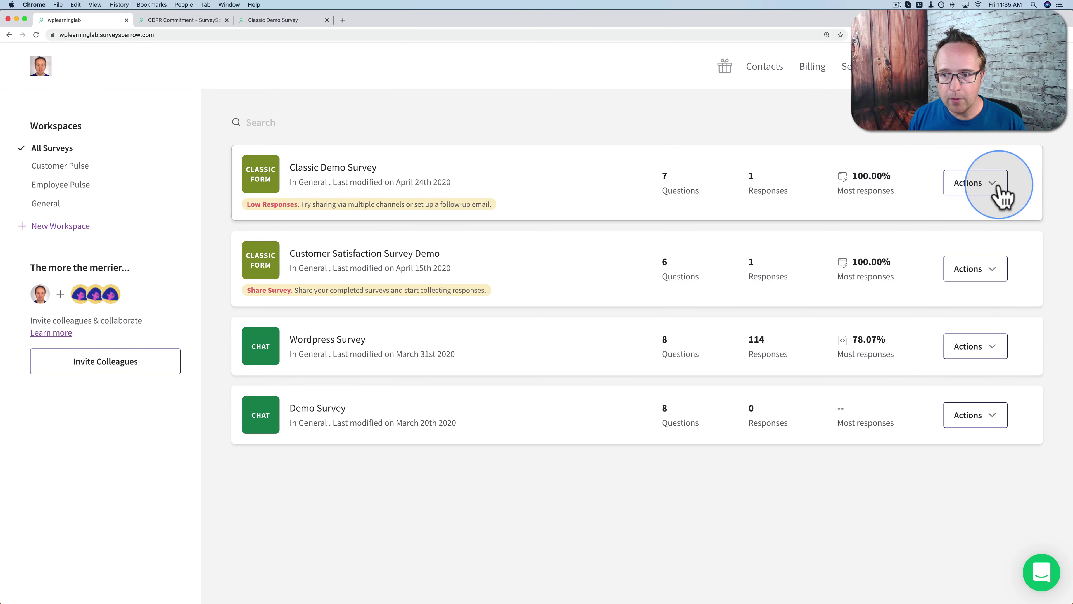
click(971, 256)
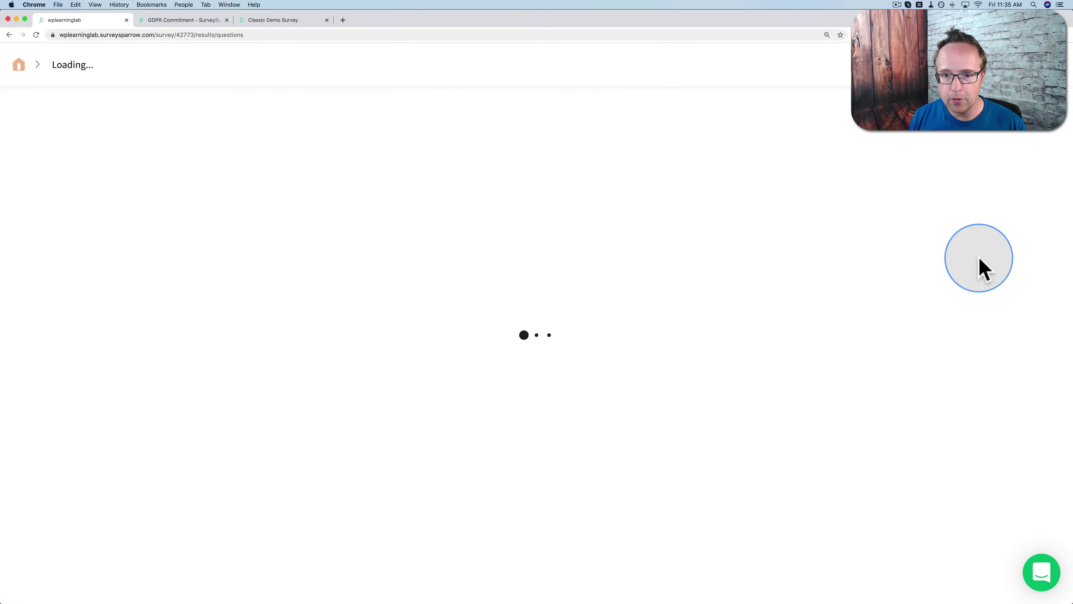
scroll(468, 287, down, 8)
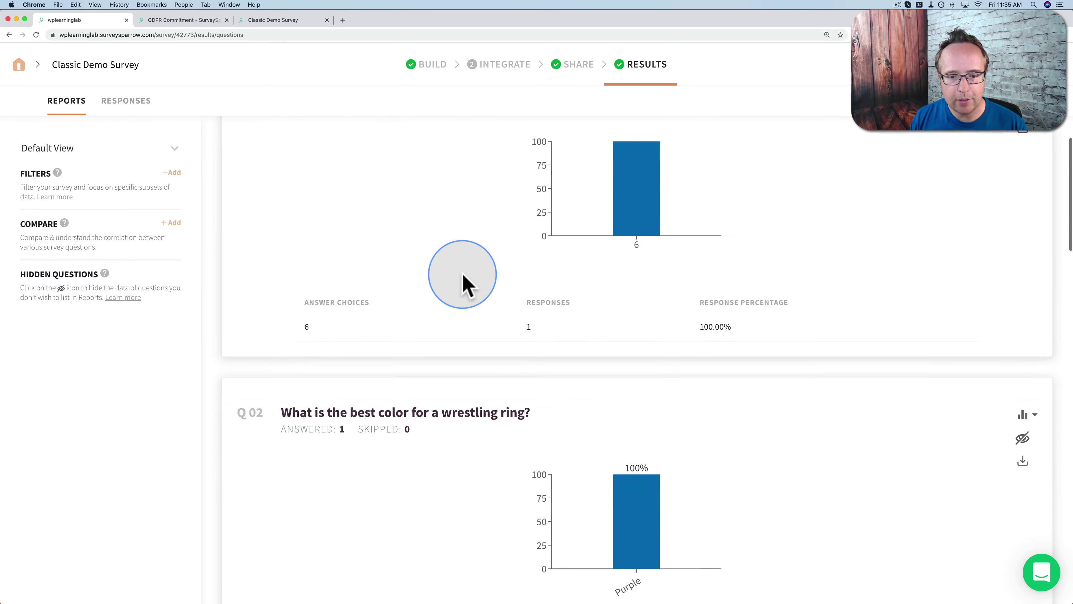
Show the "What are the best concession food?" results as a pie chart, and switch them to a horizontal bar chart.
scroll(462, 283, down, 5)
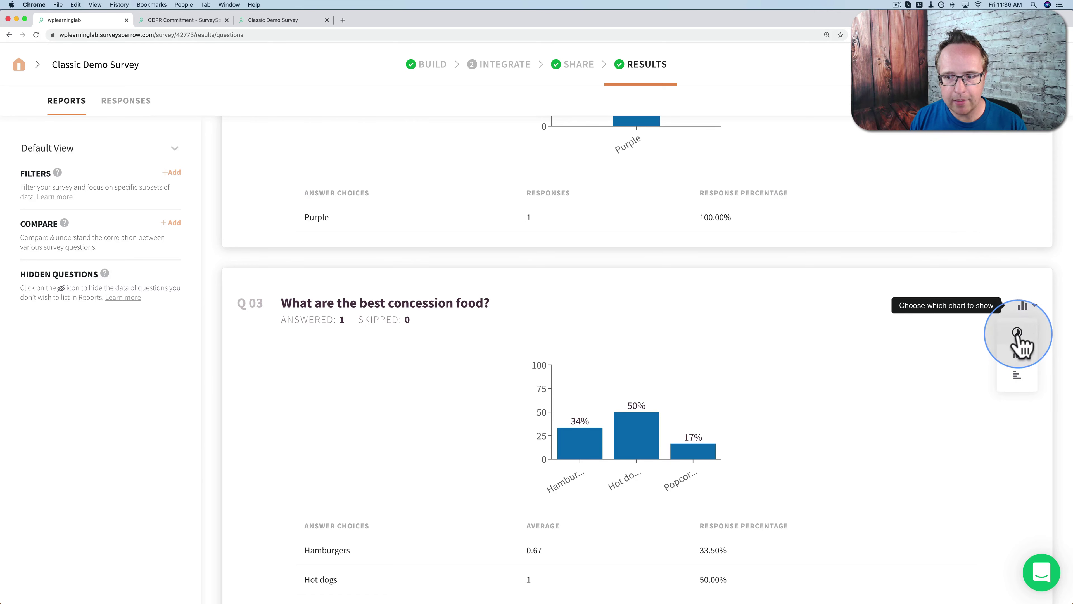
click(1017, 332)
scroll(918, 342, down, 3)
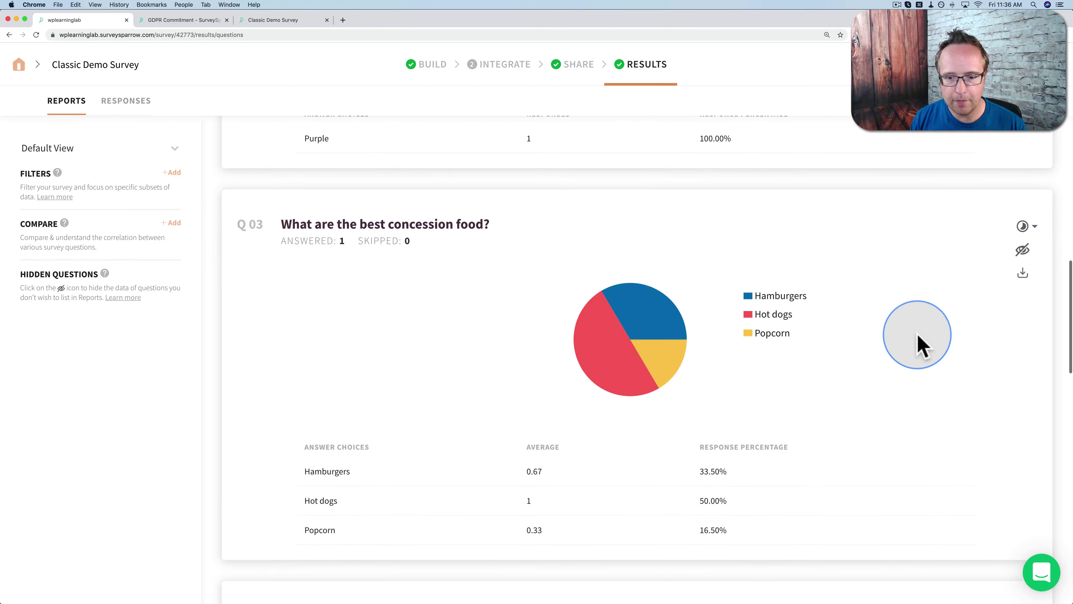
click(1023, 223)
click(1016, 294)
scroll(825, 339, down, 3)
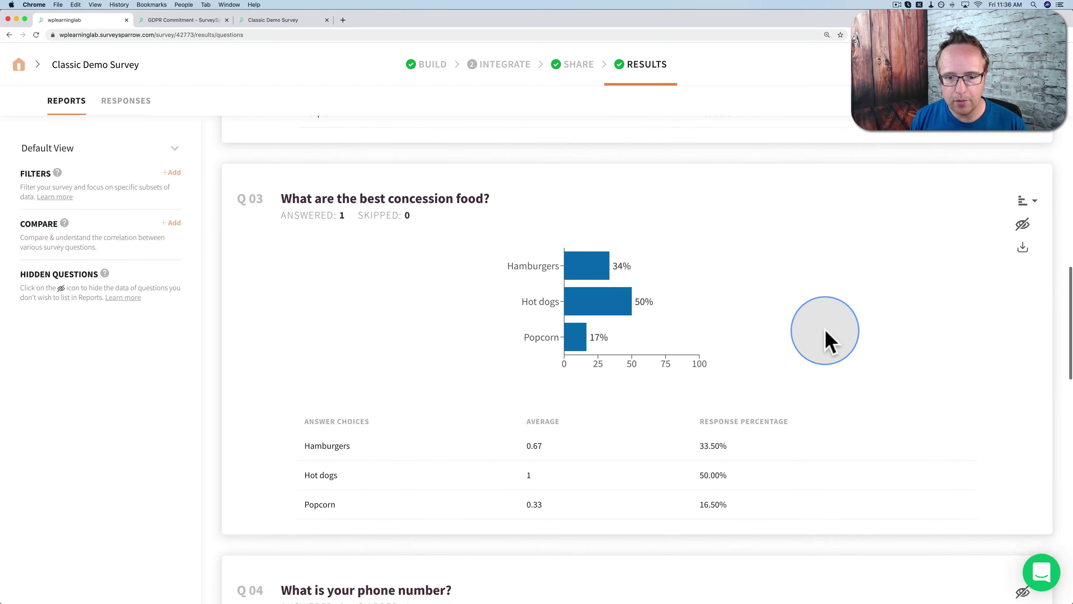
Review the reports for the phone number, oak tree planting and "How do you spend your day?" questions.
scroll(827, 340, down, 6)
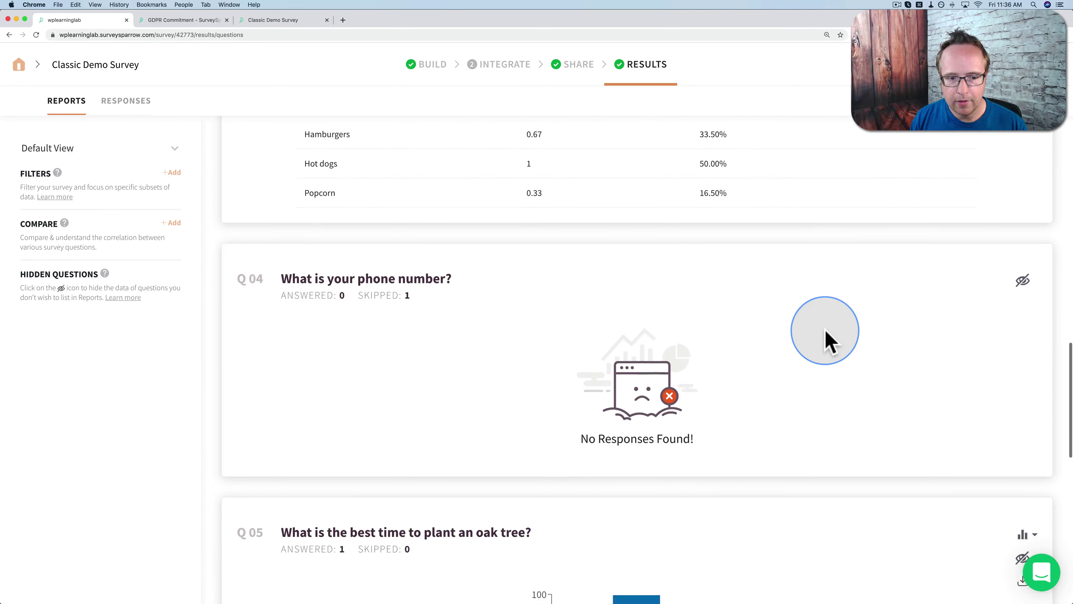
scroll(826, 334, down, 1)
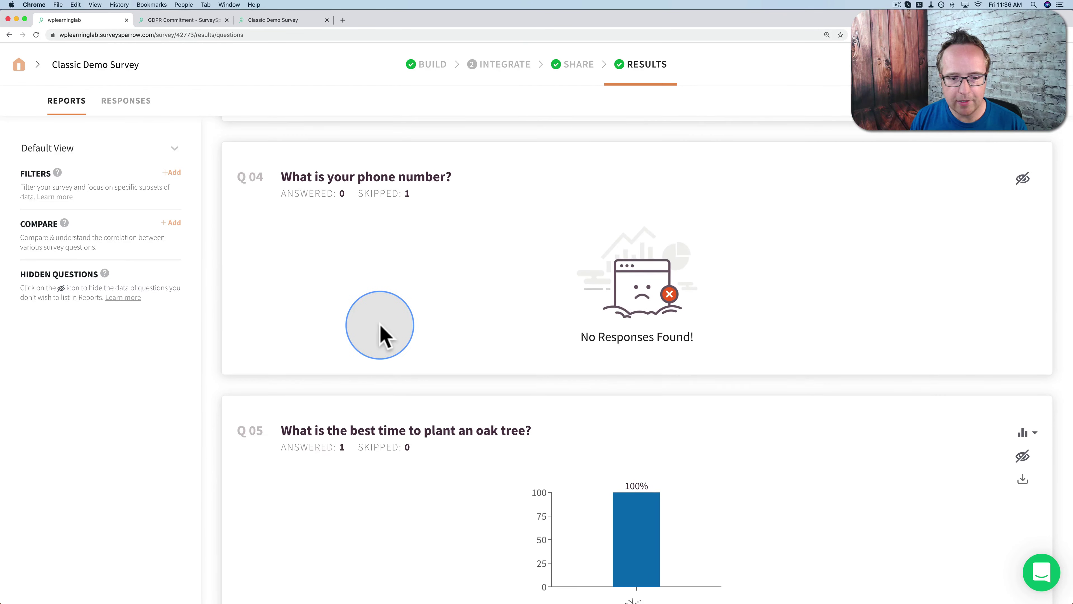
scroll(379, 325, down, 7)
scroll(380, 325, down, 7)
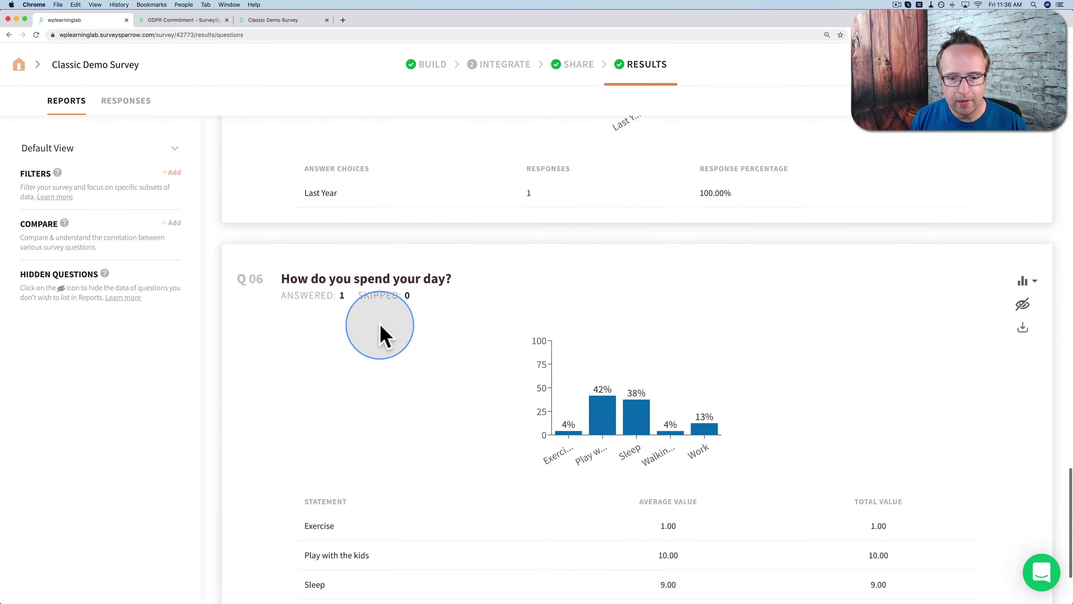